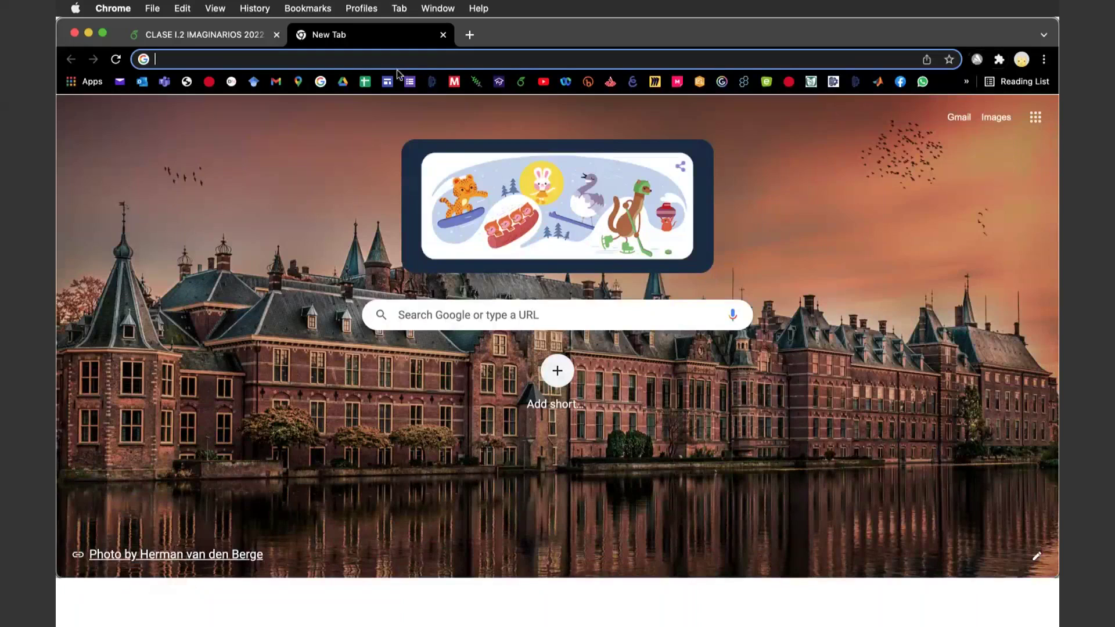
- Open the Google Sheets home page from the bookmark and close the old tab
click(365, 82)
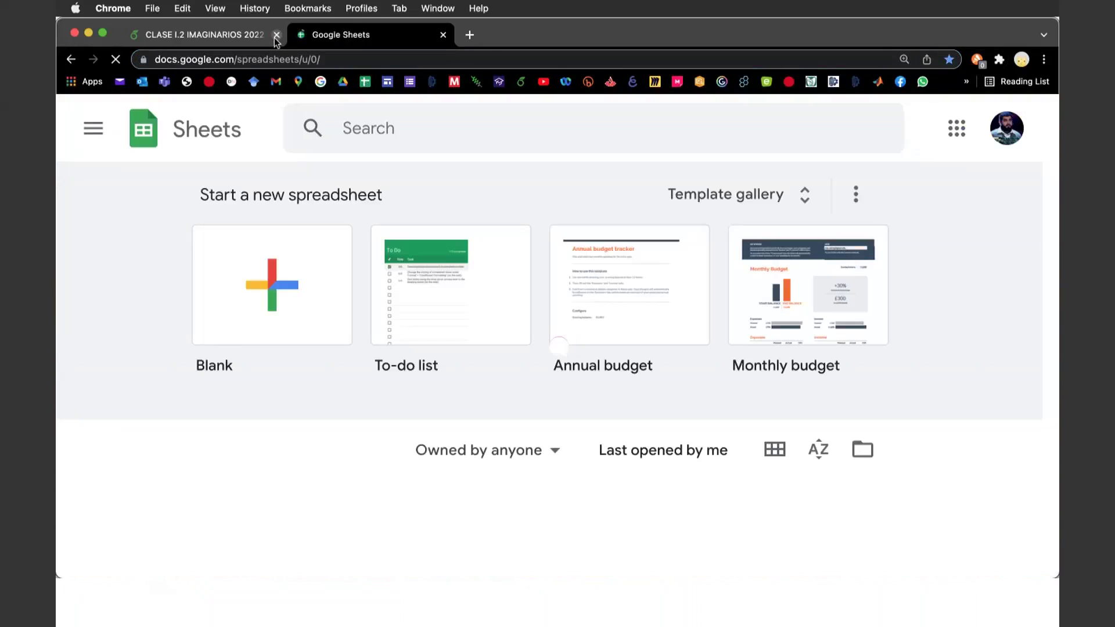
click(277, 34)
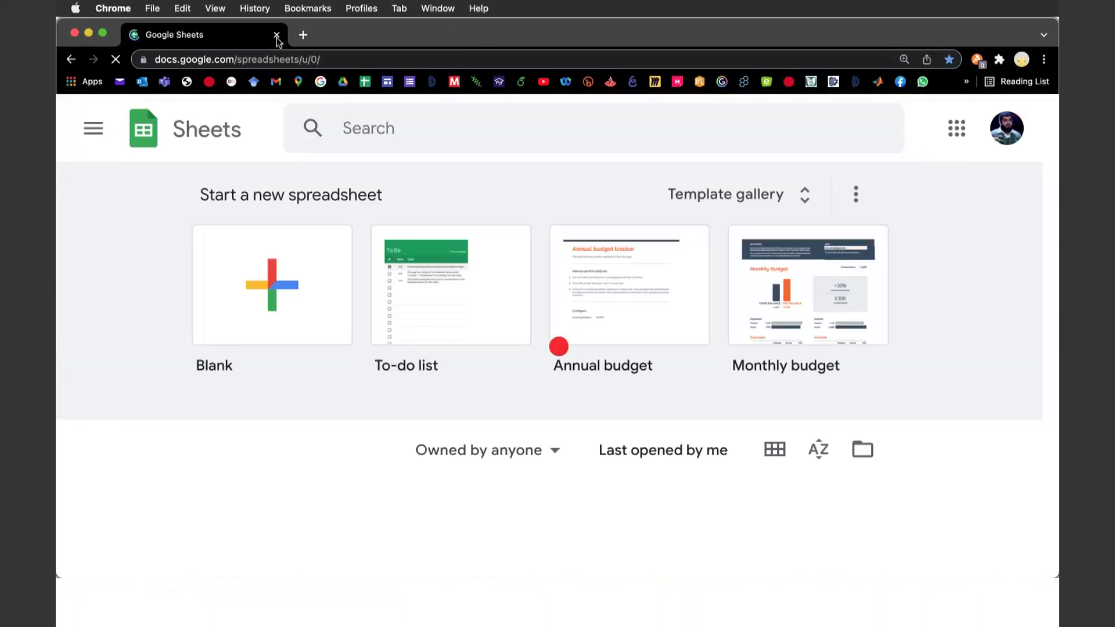
click(281, 284)
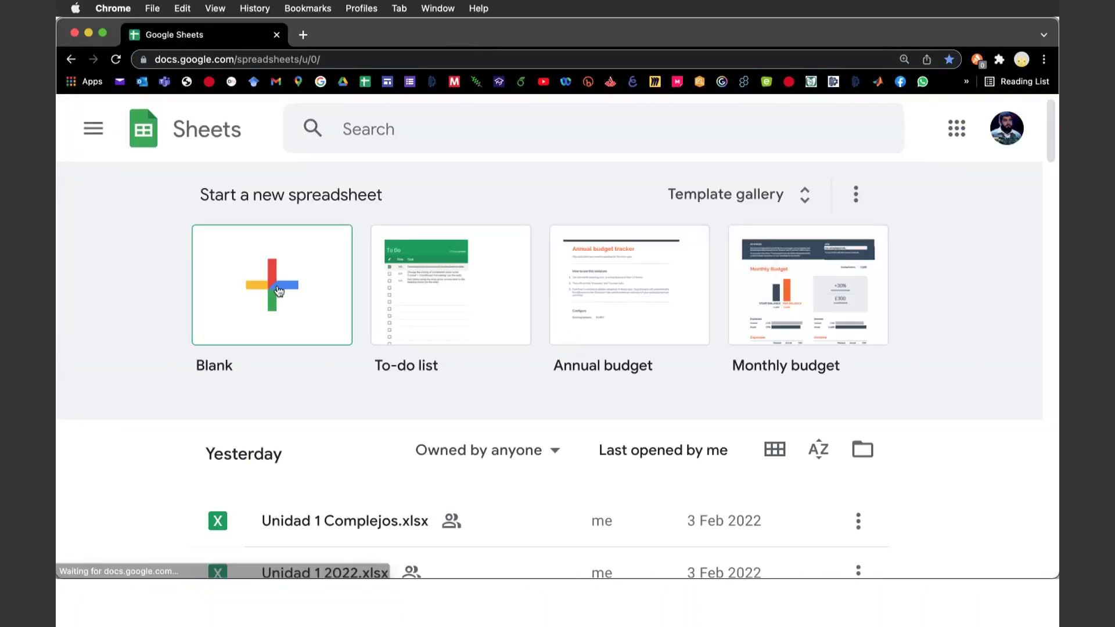
- Switch Google Sheets to the second (institutional) signed-in account
click(1006, 128)
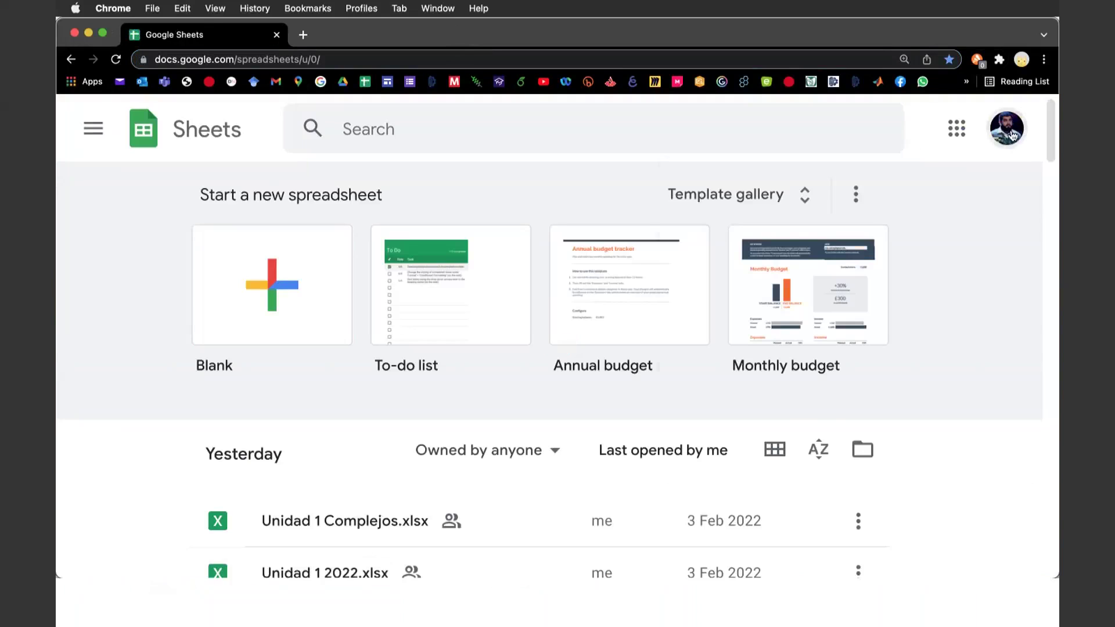
scroll(833, 333, down, 2)
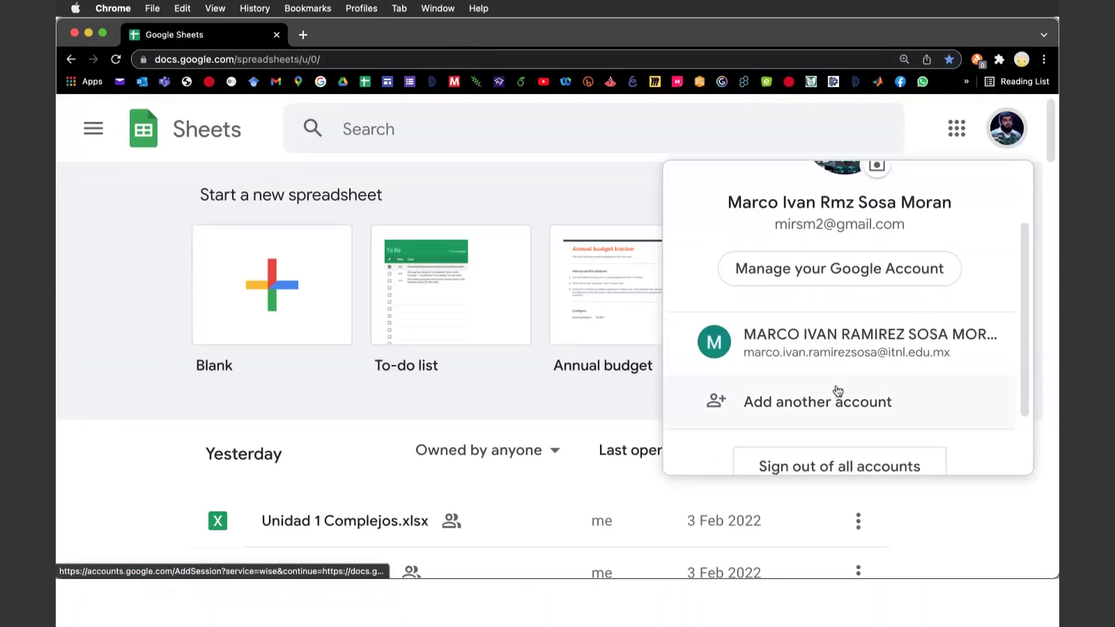
click(846, 353)
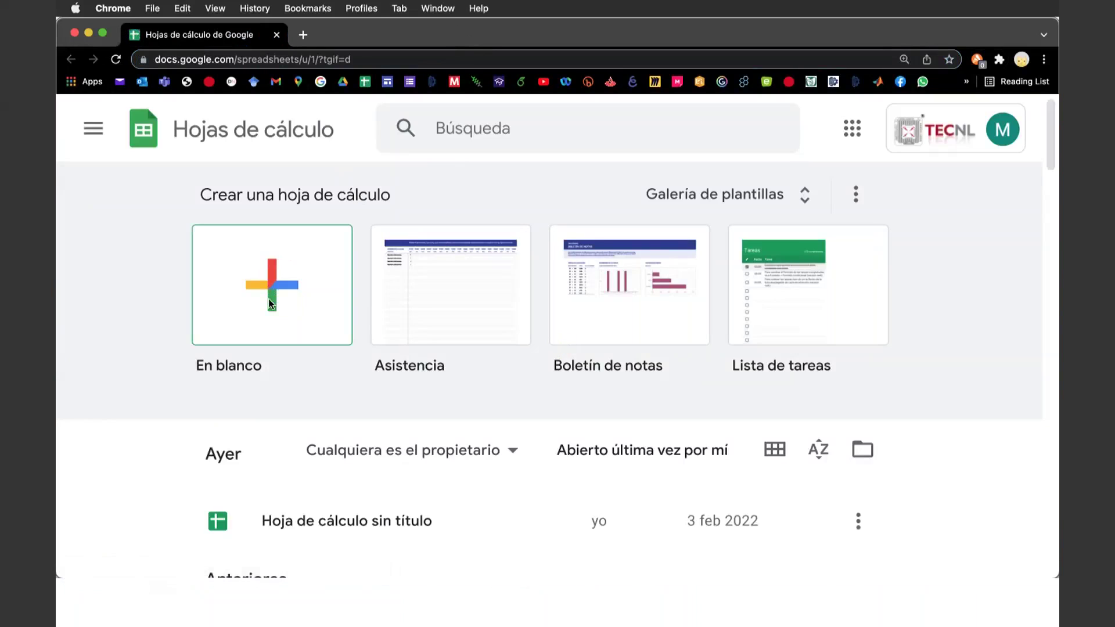
- Start a blank 'En blanco' spreadsheet and narrow columns A through H
click(269, 299)
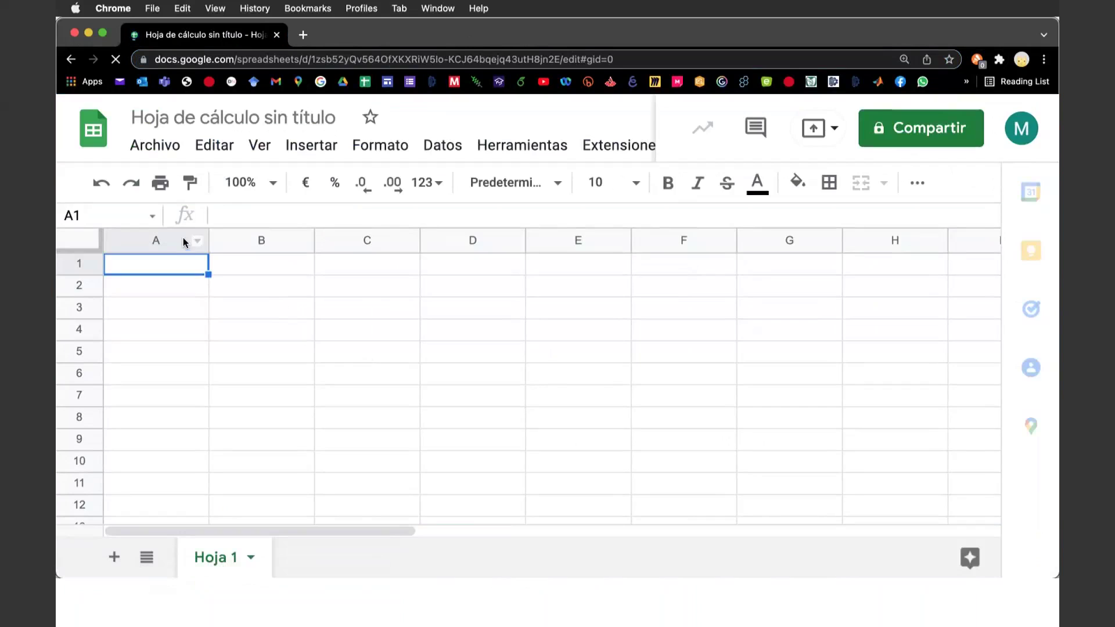
drag(184, 237, 363, 241)
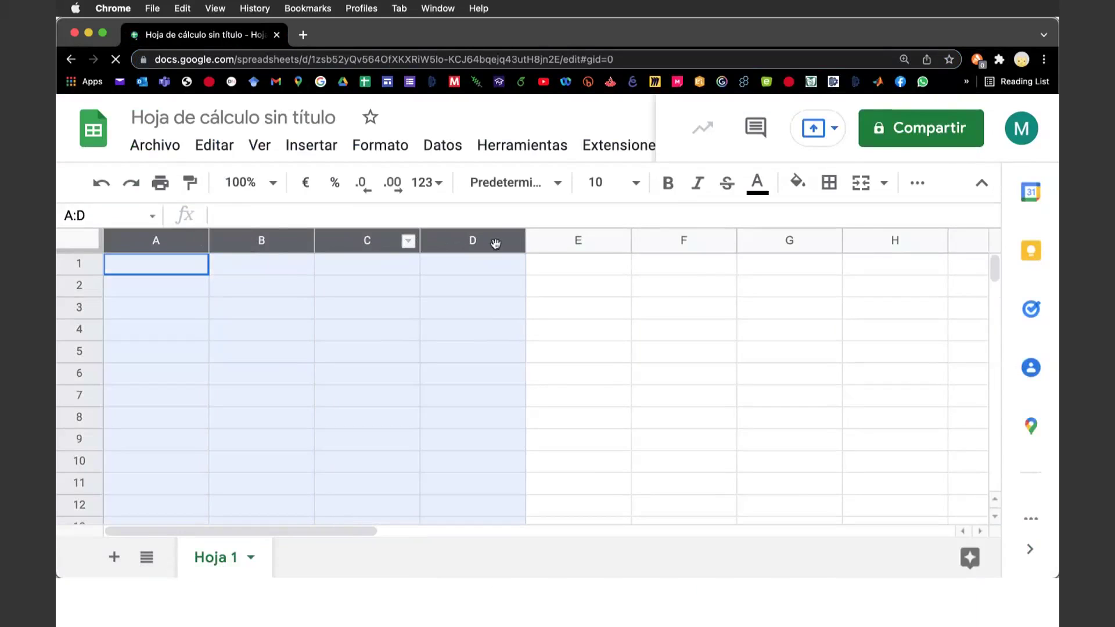
mouse_move(362, 240)
mouse_down()
mouse_move(906, 243)
mouse_move(882, 253)
mouse_up()
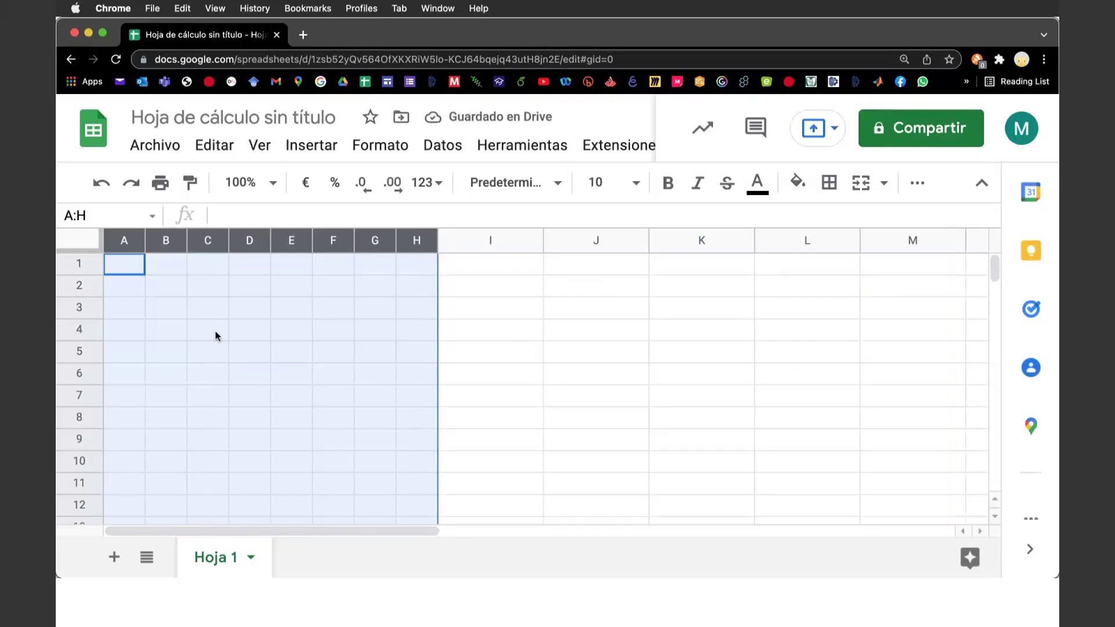
click(129, 262)
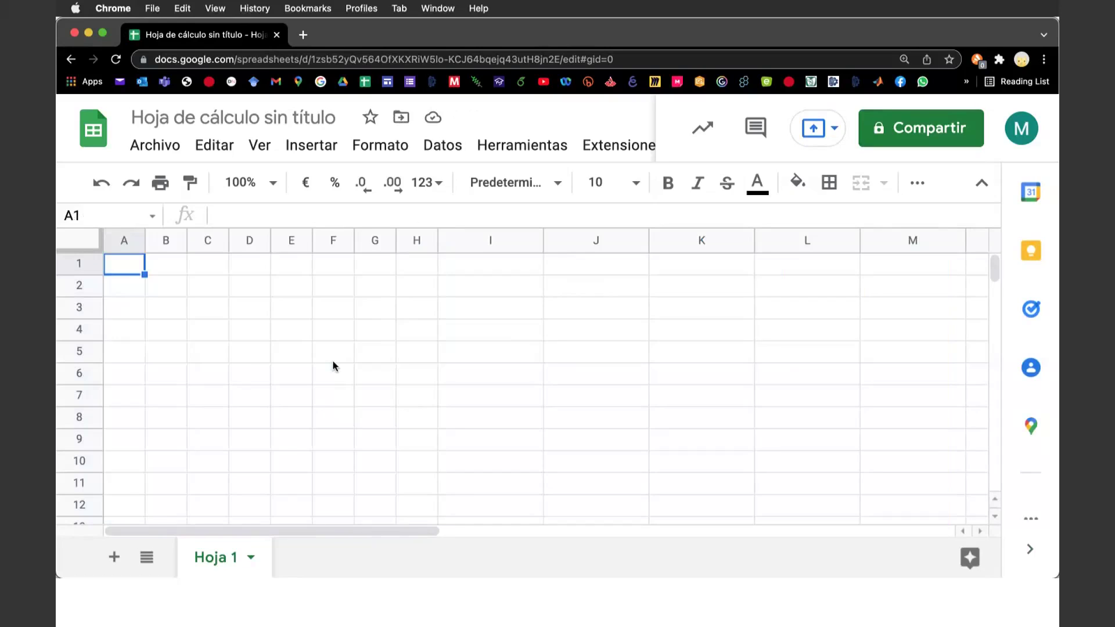
- Enter headers a, b, c and d=b^2-4ac in A1:D1, widening column D
text(a)
key(Tab)
text(b)
key(Tab)
text(c)
key(Tab)
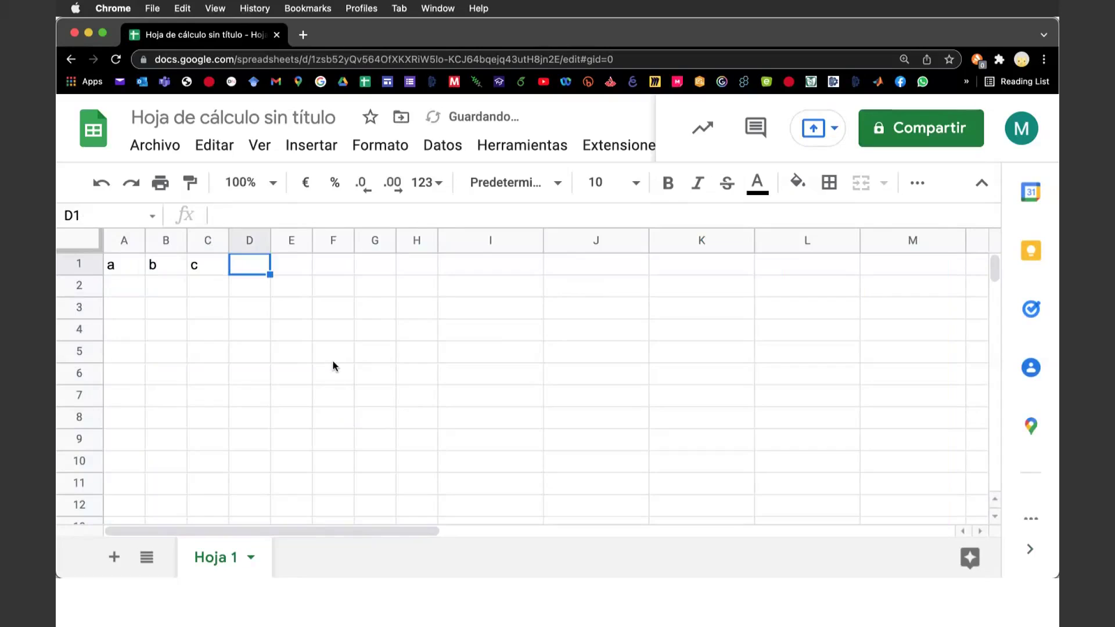
text(d)
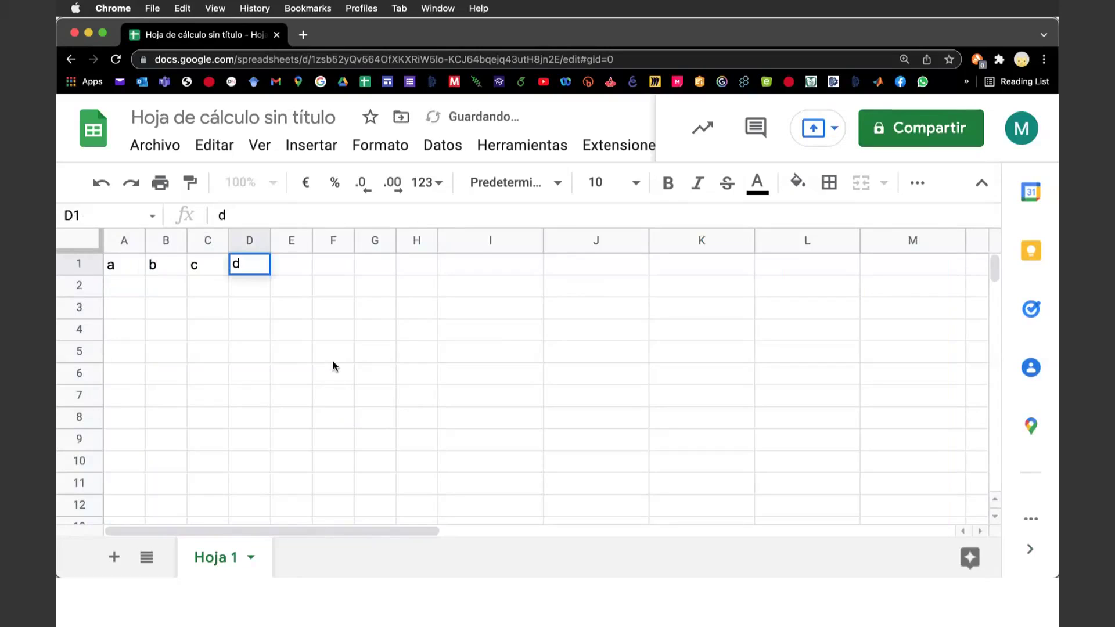
text(=b^2-4ac)
key(Return)
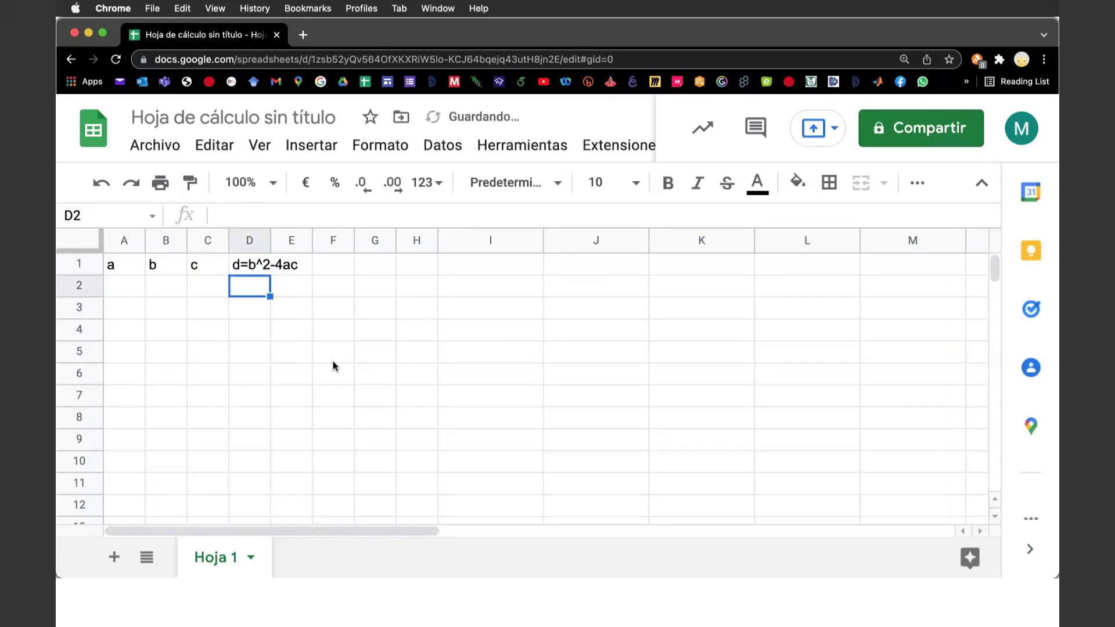
drag(271, 241, 311, 242)
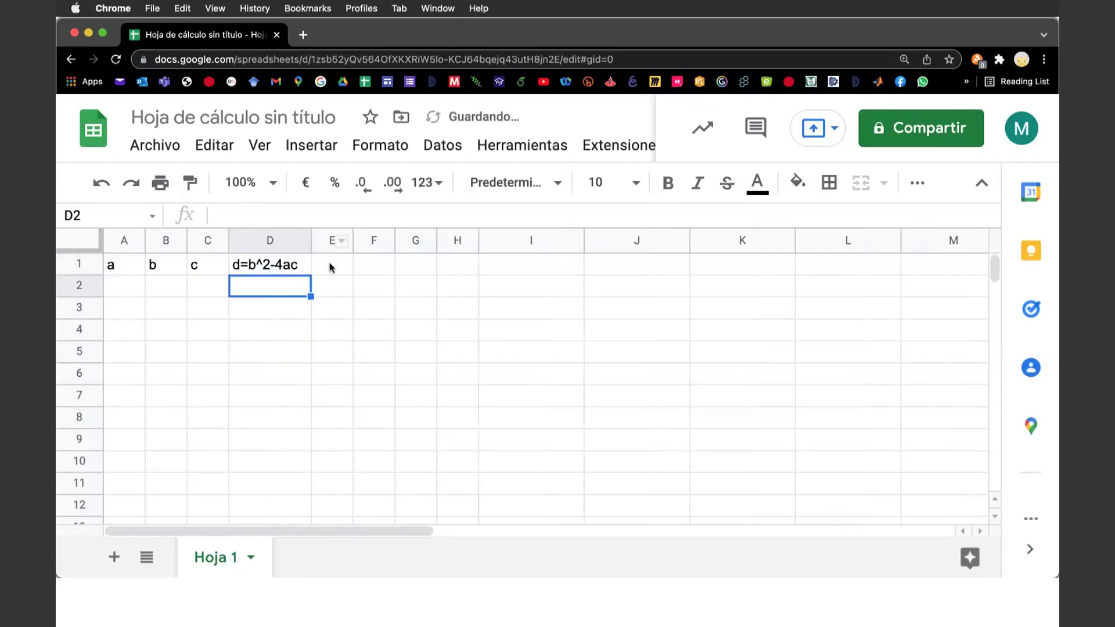
- Add headers Re(x1), Im(x1) and Re(X2) in E1:G1, widening columns E and F
click(331, 267)
text(Re)
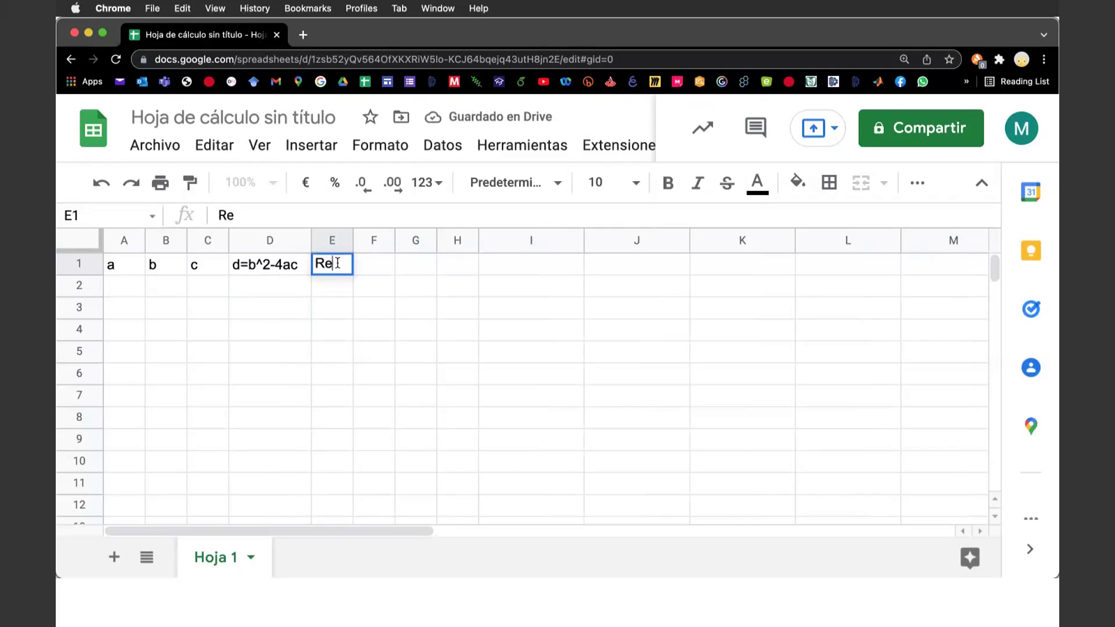
text((x1))
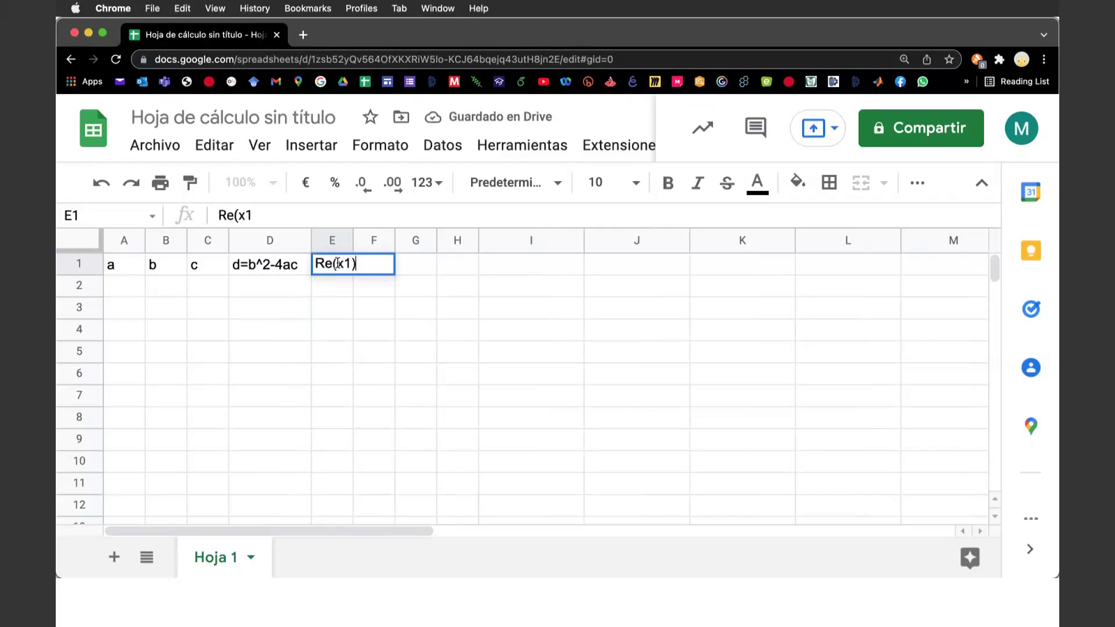
key(Return)
drag(352, 240, 365, 242)
click(379, 264)
text(Im(x1))
key(Return)
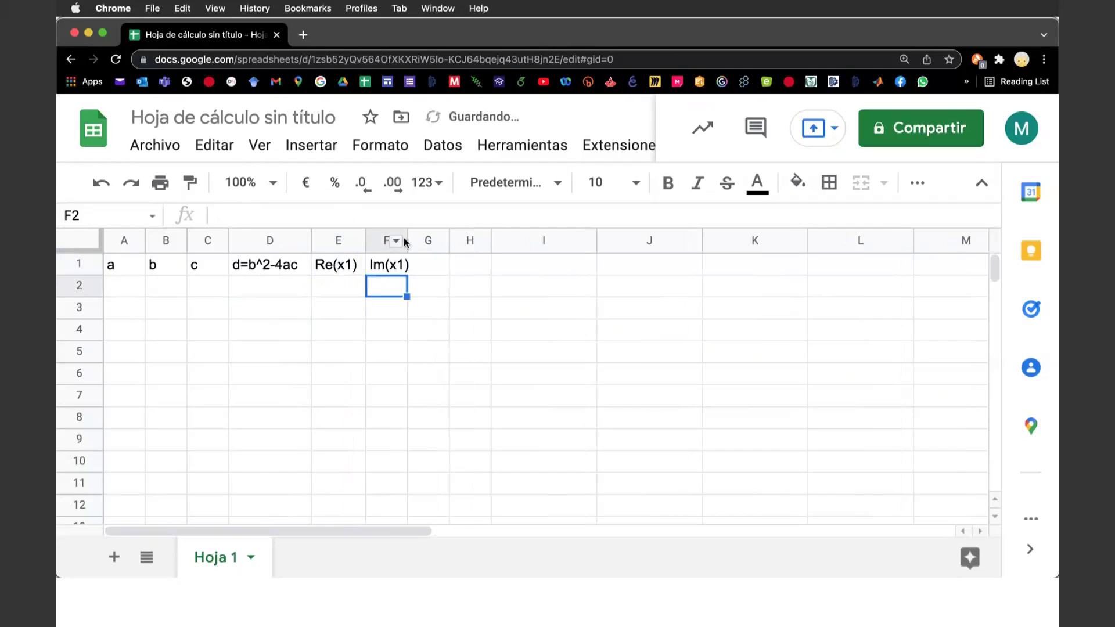
drag(409, 240, 421, 241)
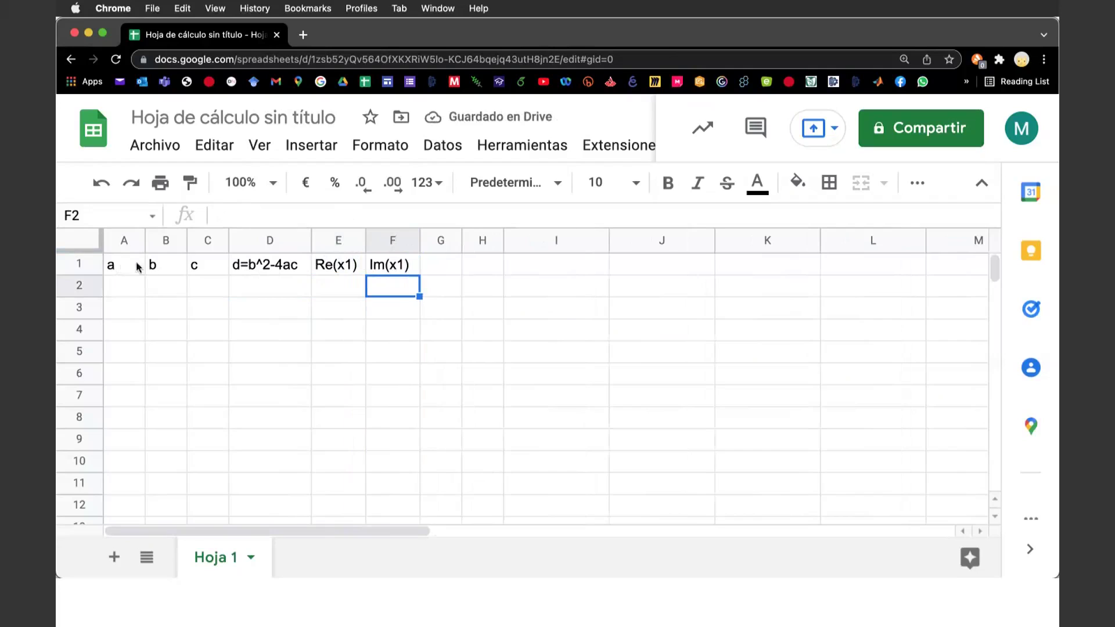
click(441, 266)
text(Re(X2))
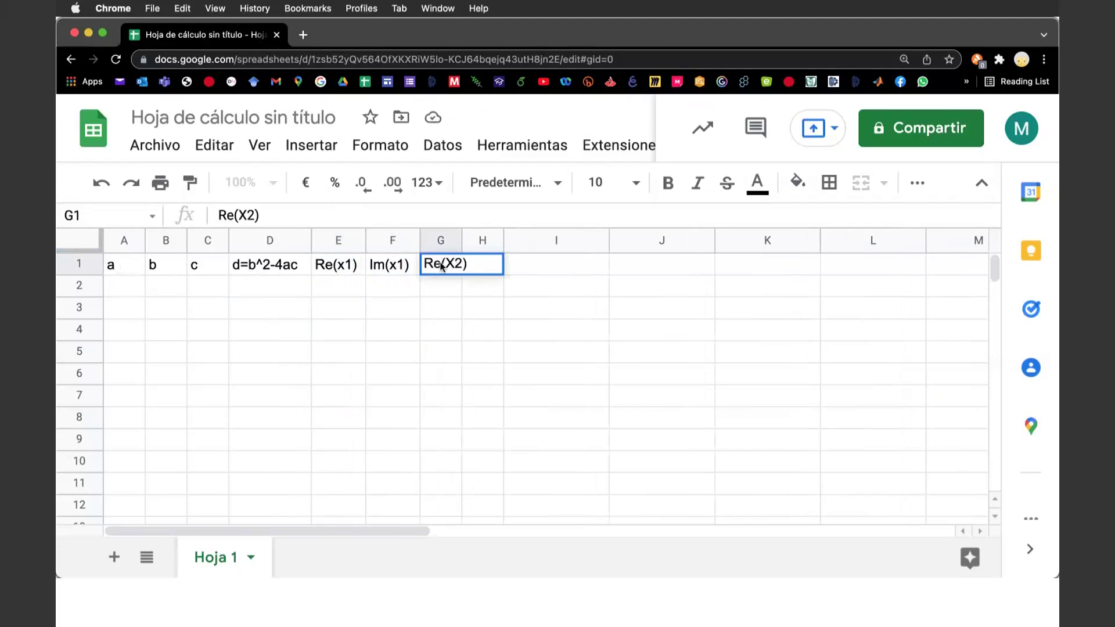
key(Left)
- Enter the Im(x2) header in H1 and widen columns G and H
click(488, 264)
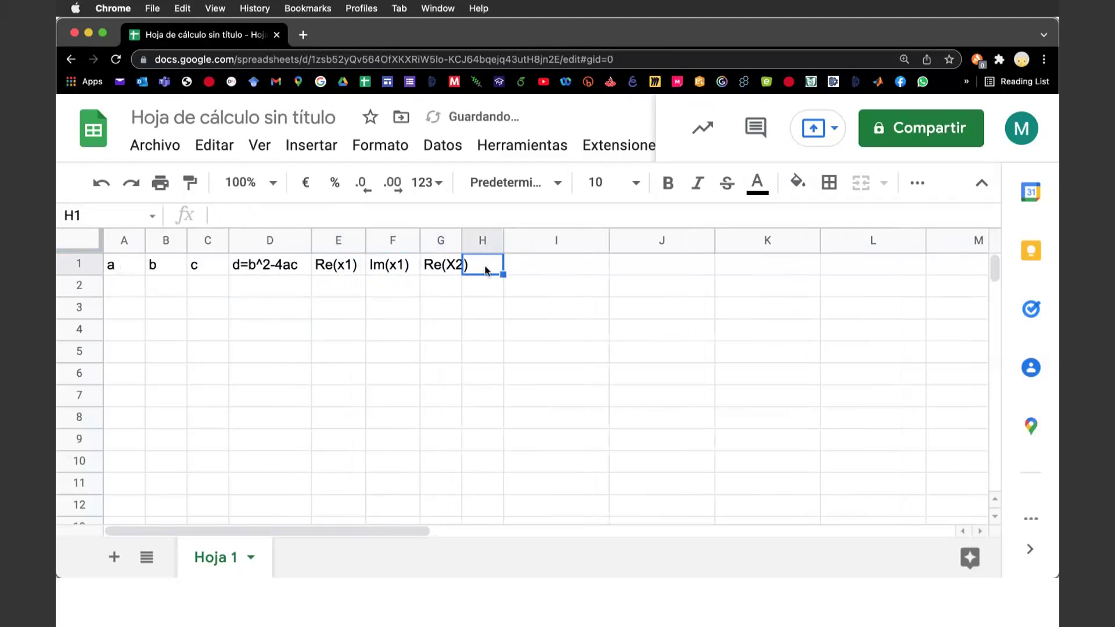
text(Im)
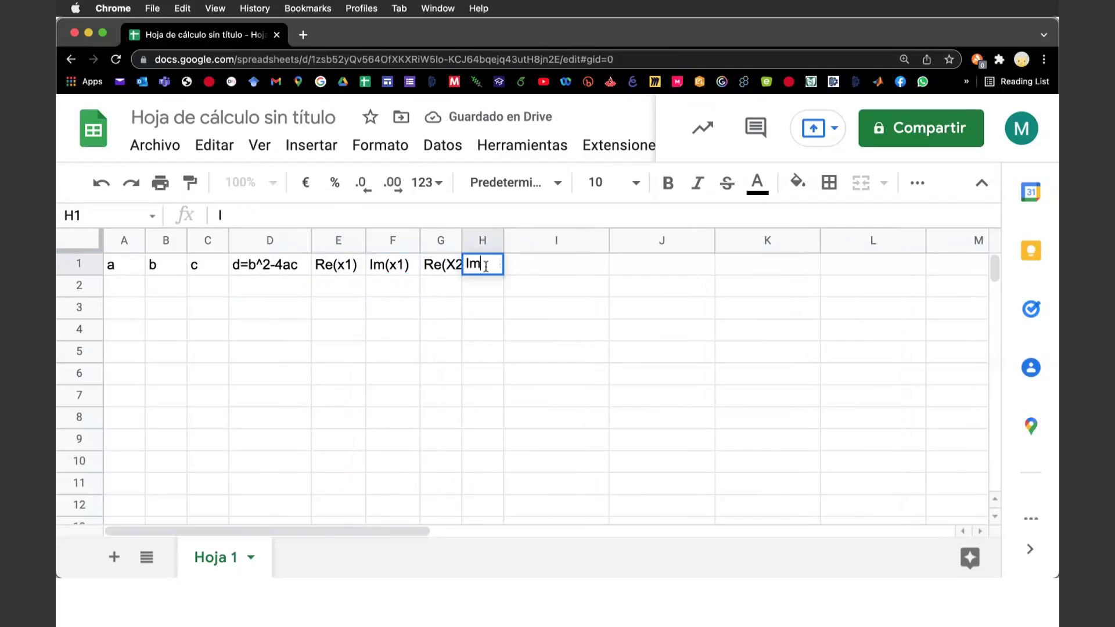
text((X2)
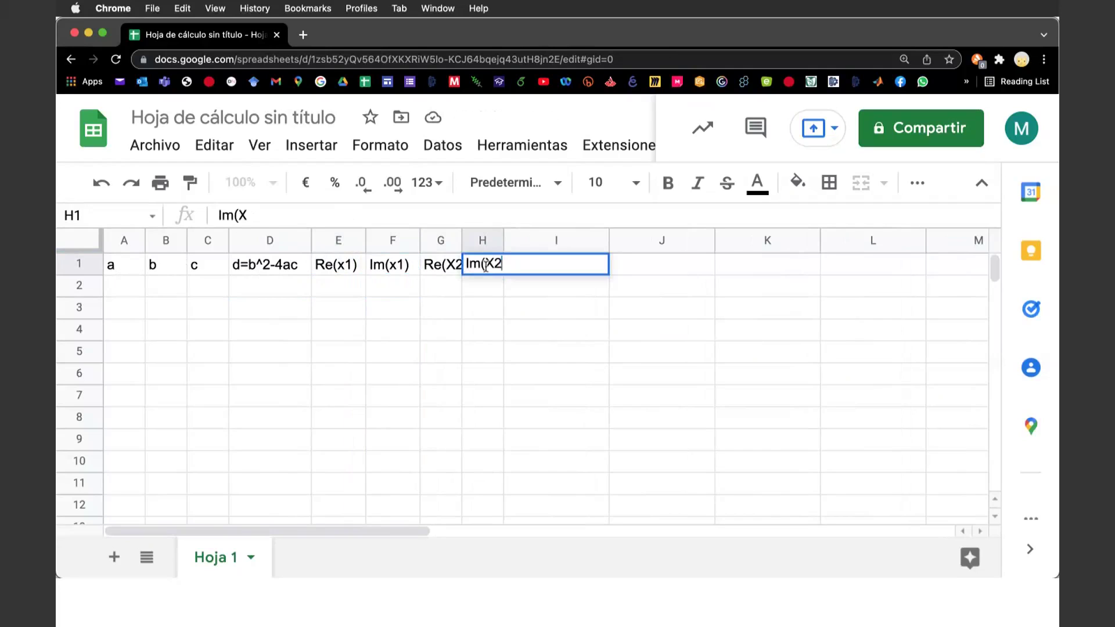
key(BackSpace)
key(BackSpace)
text(X")
key(BackSpace)
key(BackSpace)
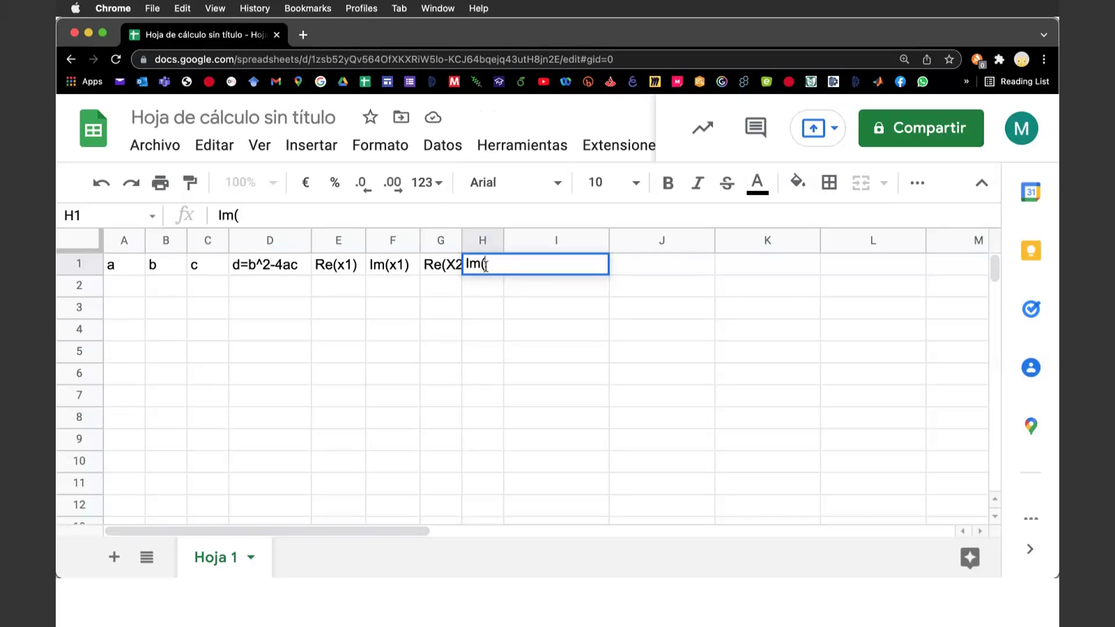
text(x2()
key(BackSpace)
text())
key(Return)
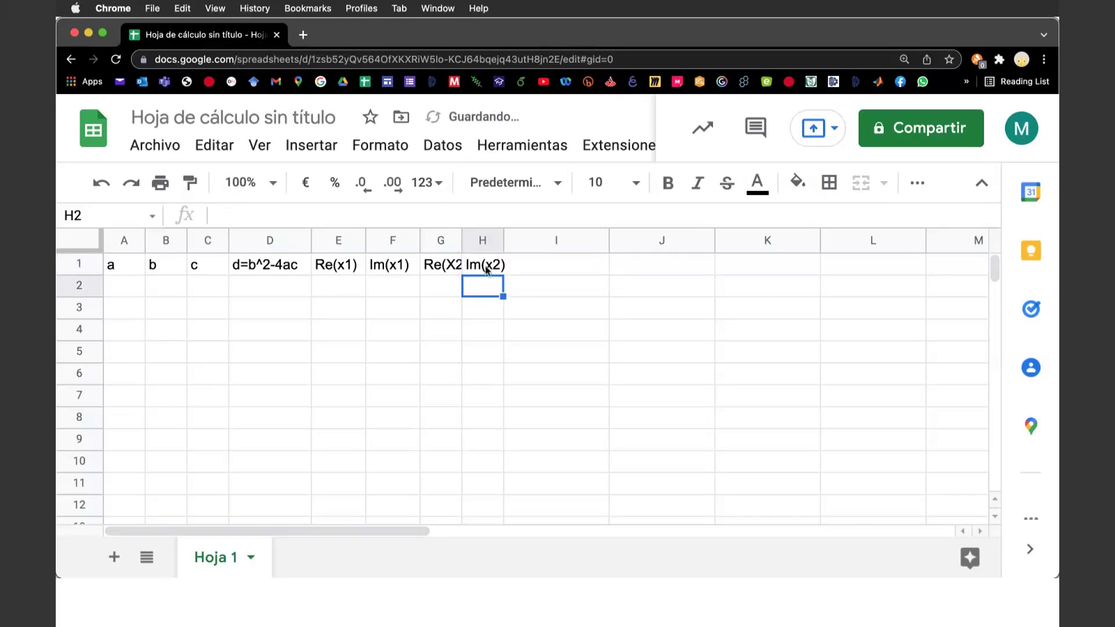
drag(463, 240, 479, 239)
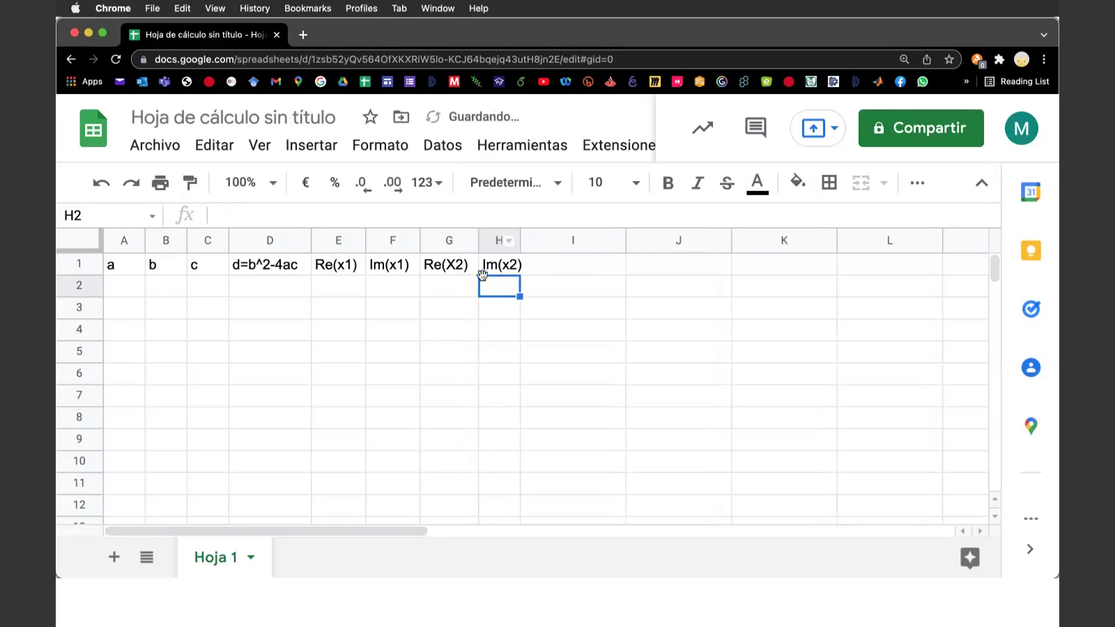
drag(521, 240, 532, 240)
- Add the headers x1 and x2 in I1 and J1
click(557, 265)
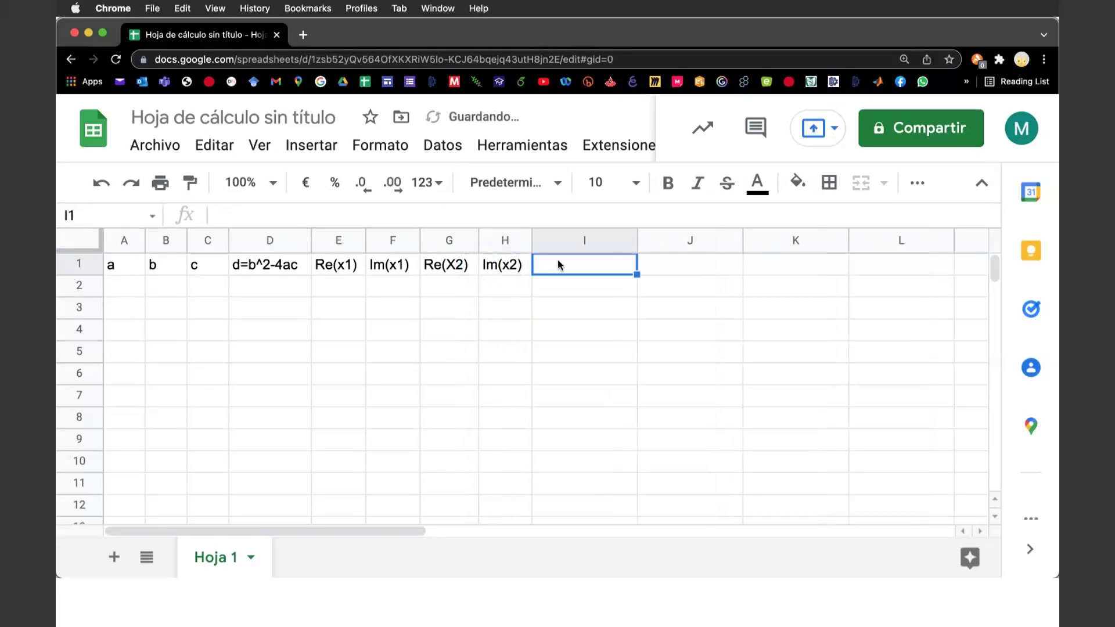
text(x1)
key(Tab)
text(x2)
click(382, 272)
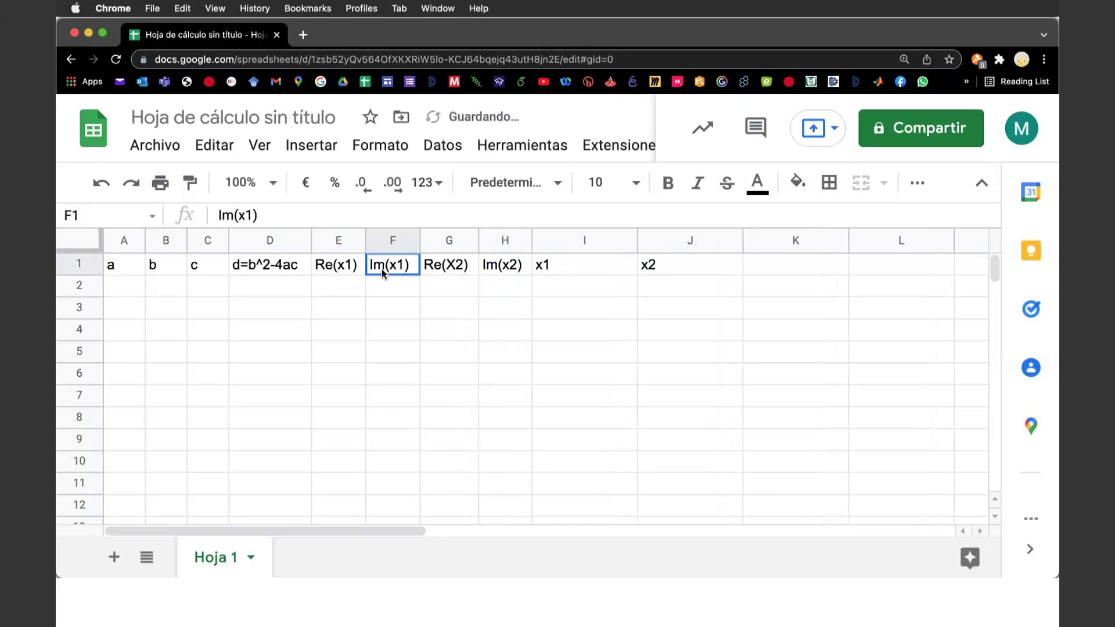
- Enter the coefficients 2, 10 and 20 in cells A2, B2 and C2
click(128, 287)
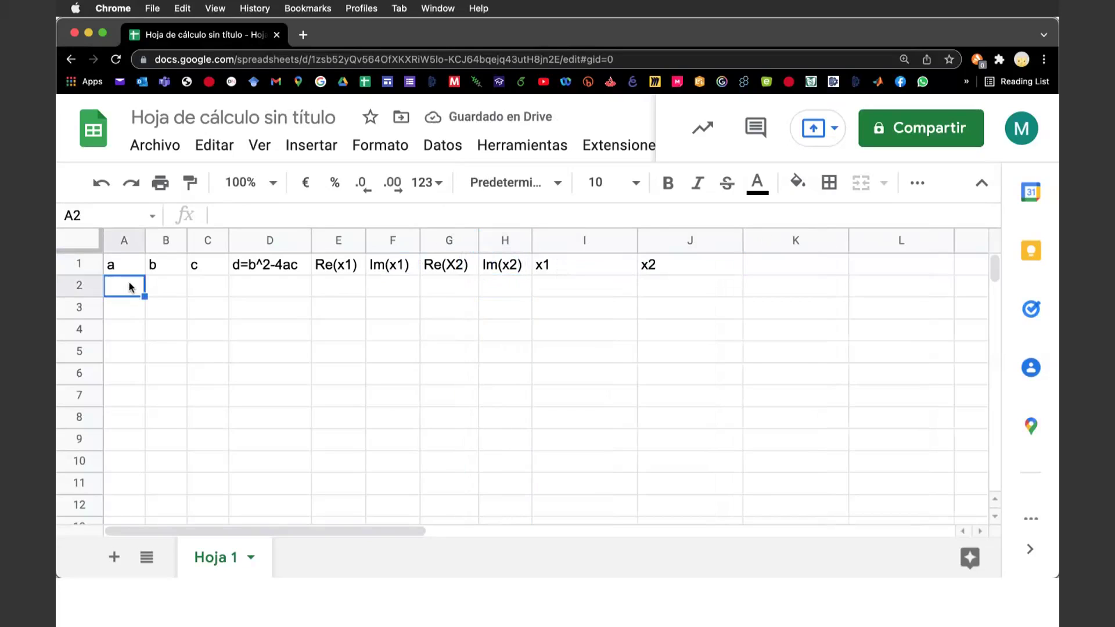
text(2)
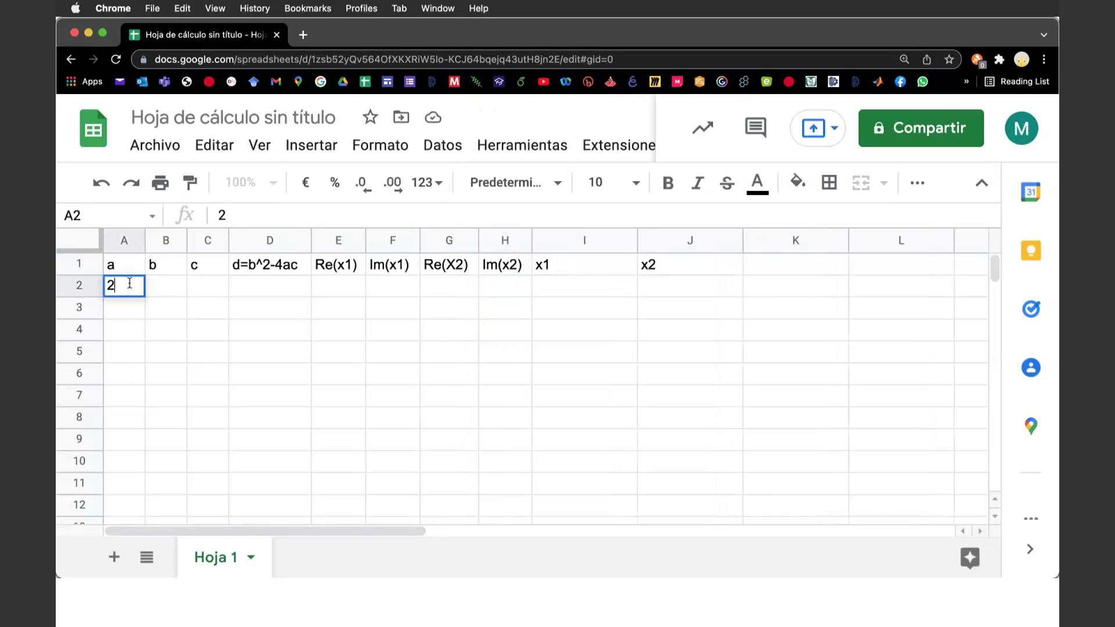
key(Tab)
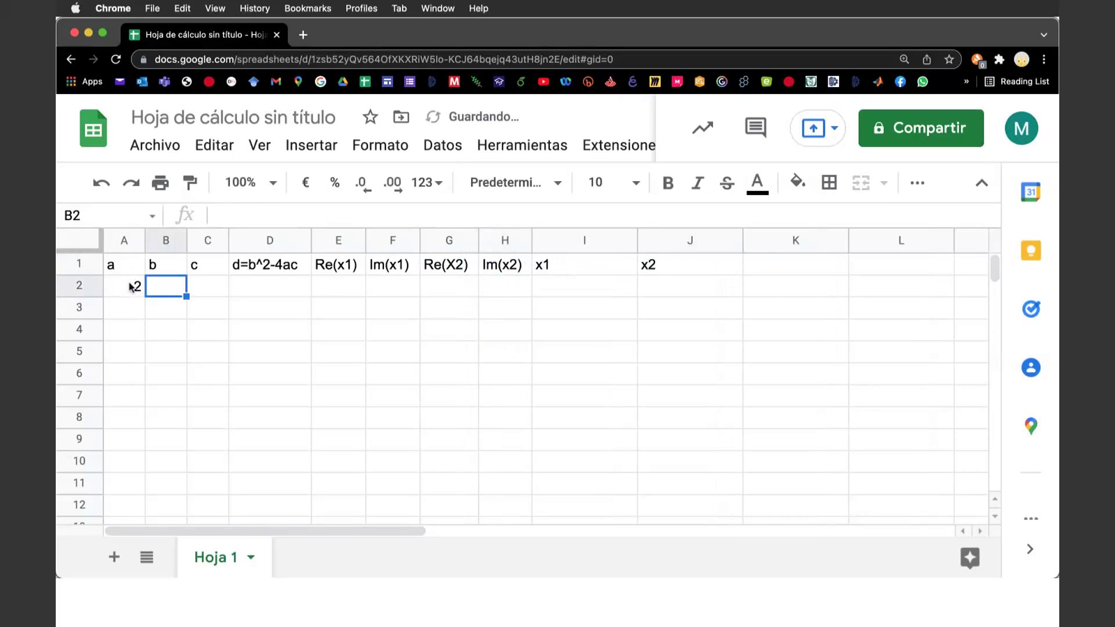
text(10)
key(Tab)
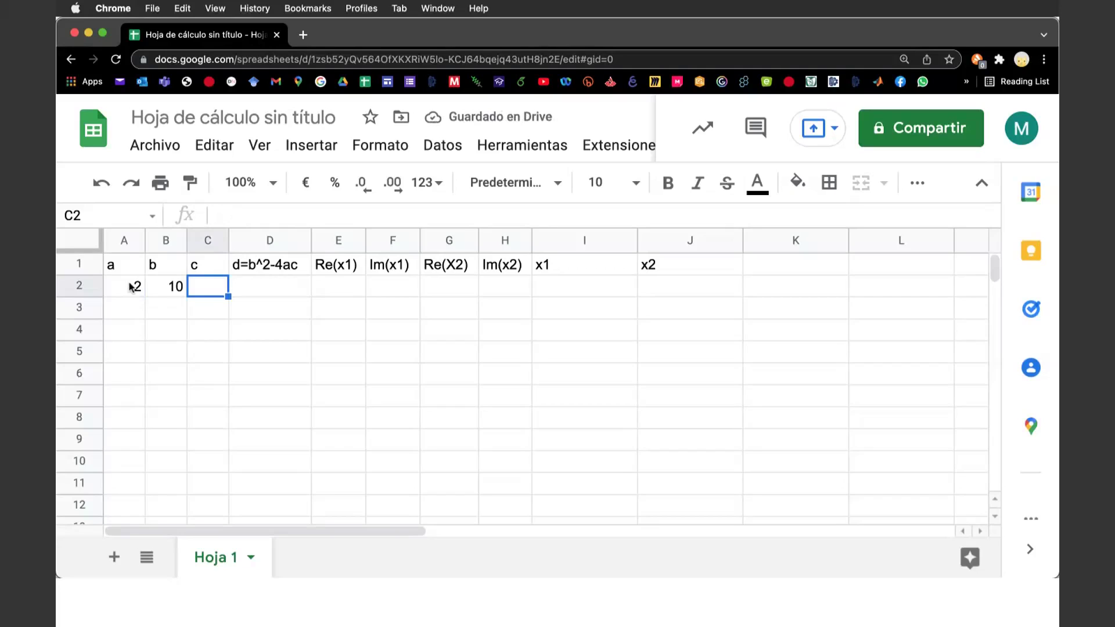
text(20)
key(Tab)
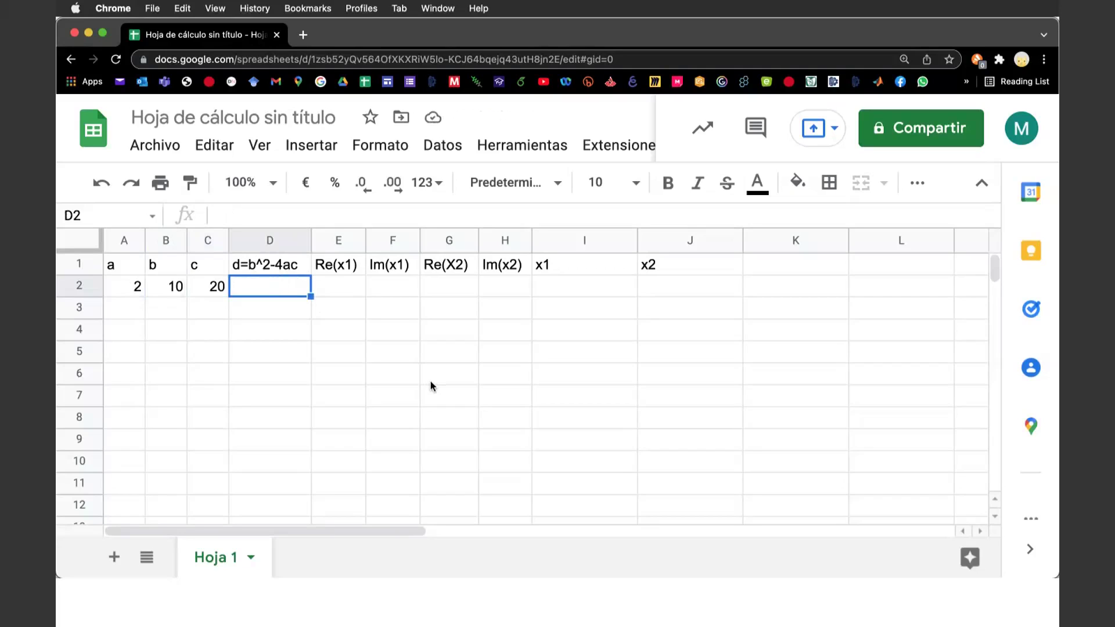
key(super+0)
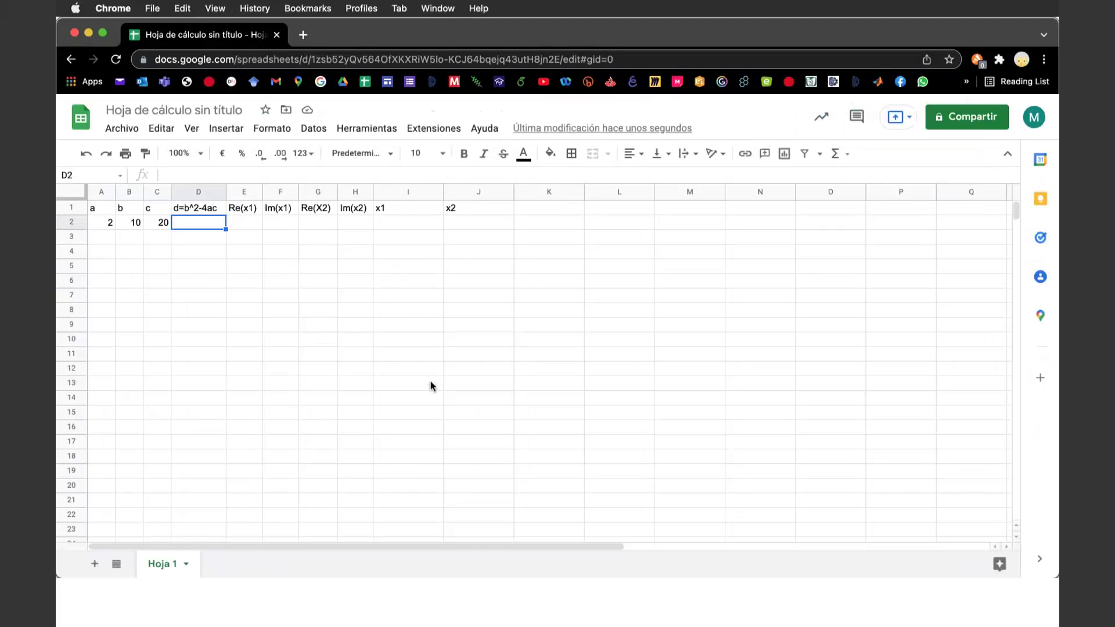
- Zoom the browser page to 200% and reselect cell D2
key(super+minus)
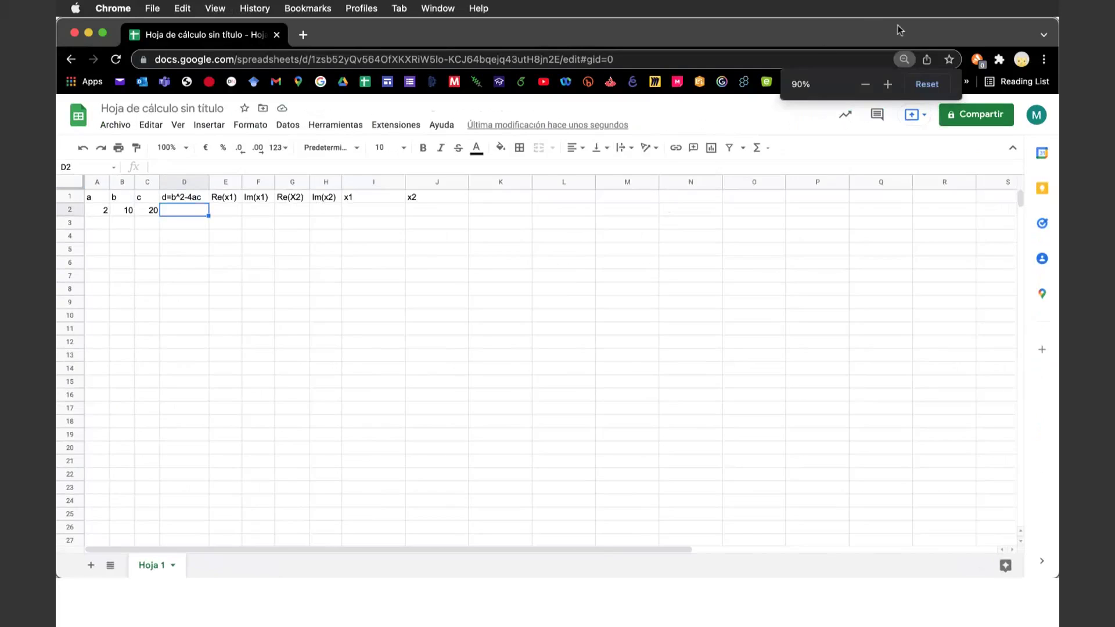
click(889, 84)
click(889, 85)
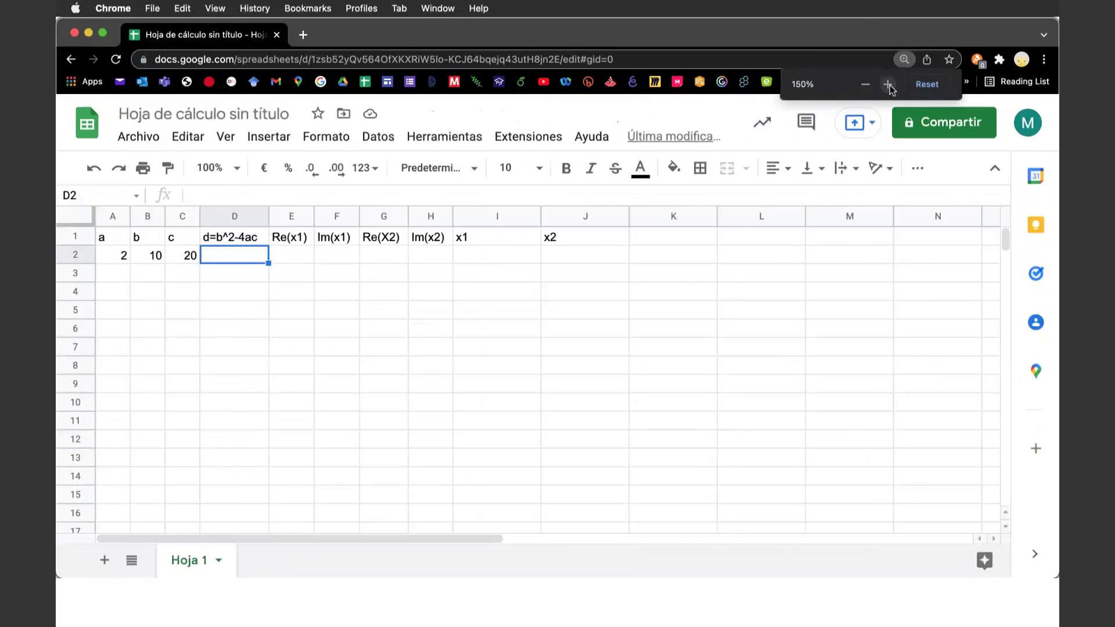
click(888, 84)
click(889, 85)
click(889, 85)
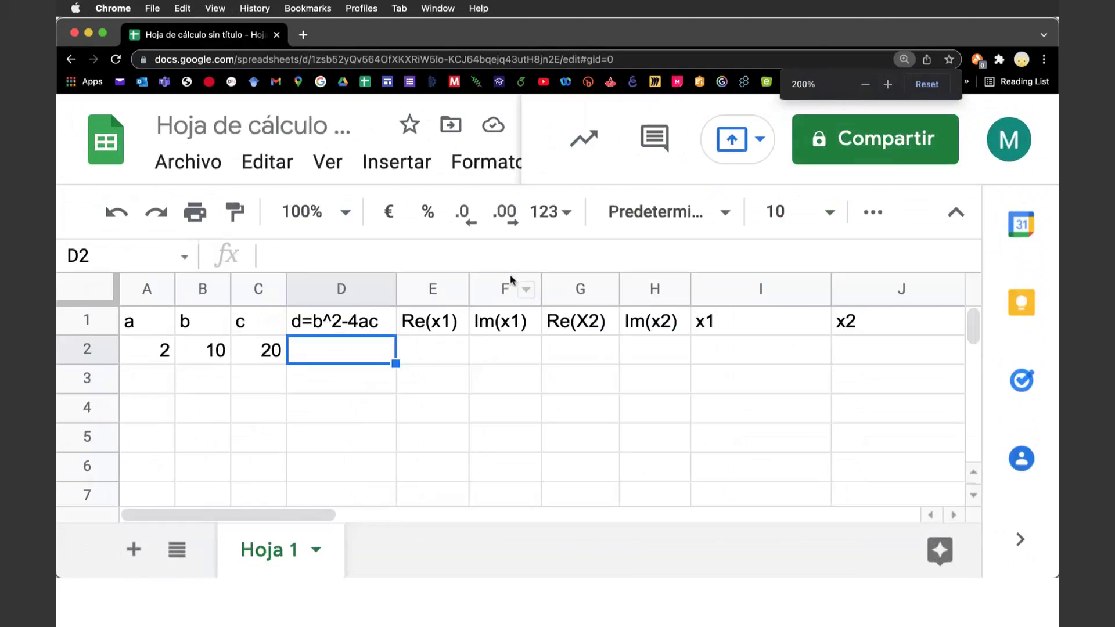
click(416, 349)
click(345, 348)
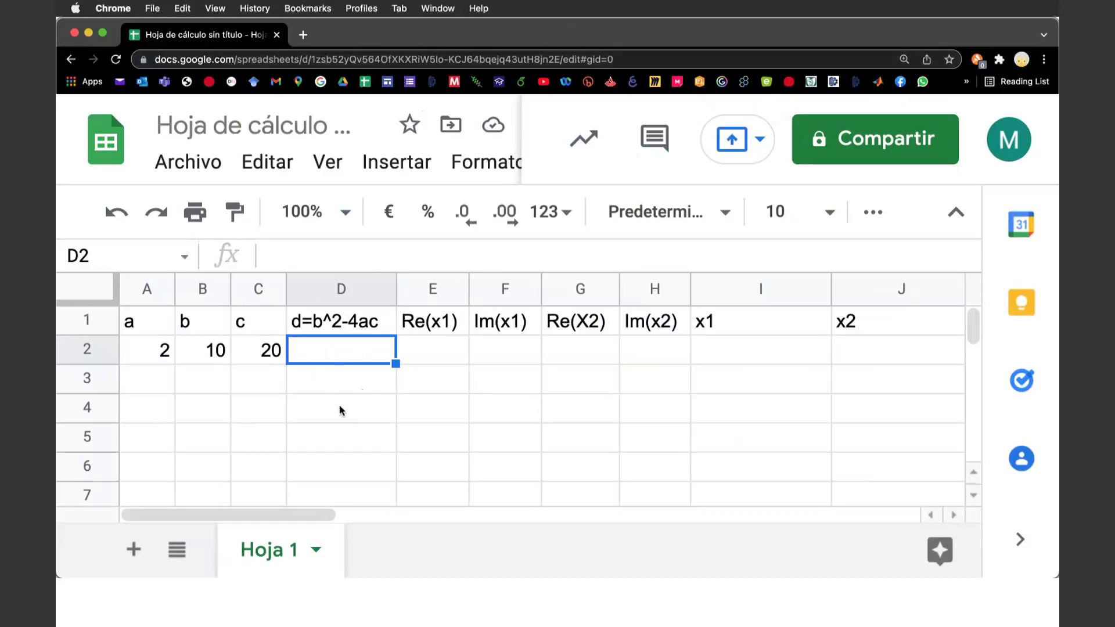
- Enter =B2^2-4*A2*C2 in D2 so the discriminant shows -60
click(323, 370)
click(327, 349)
text(=)
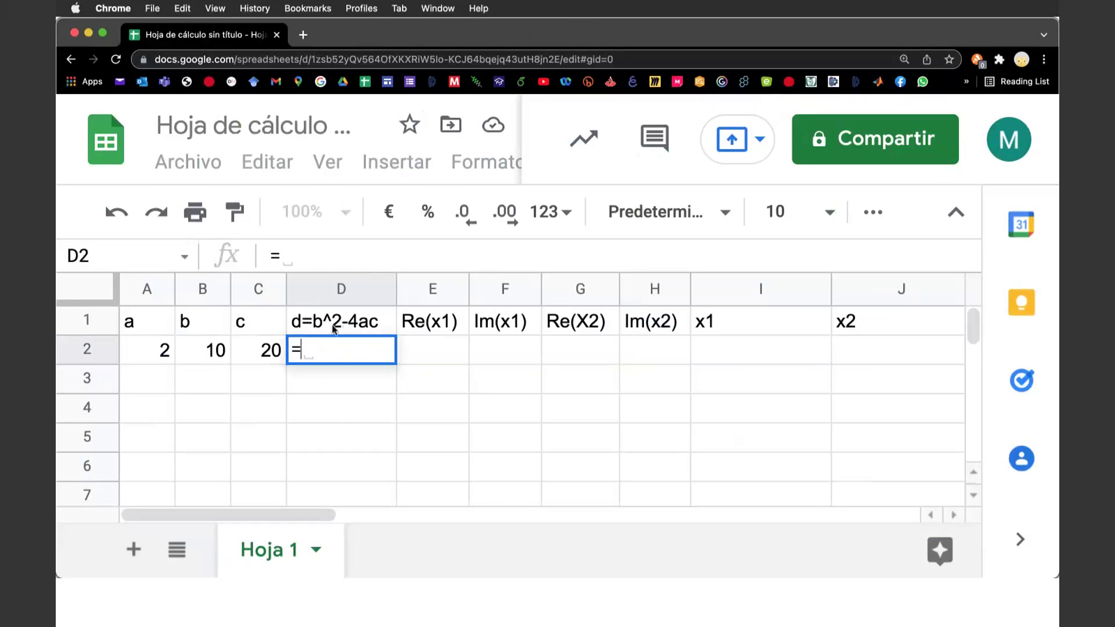
click(213, 352)
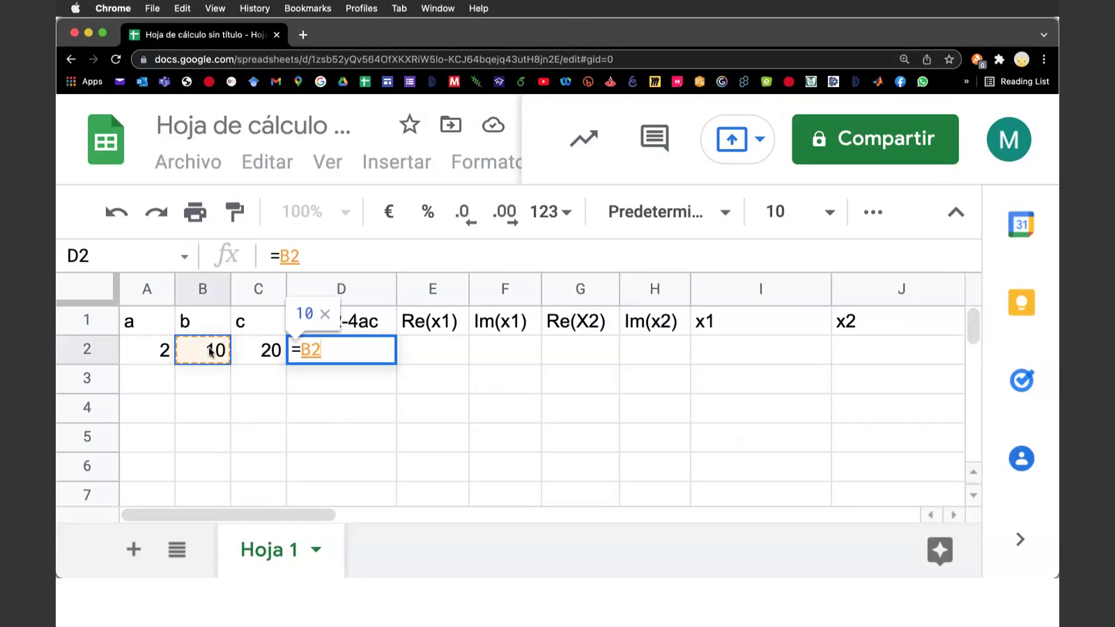
text(^)
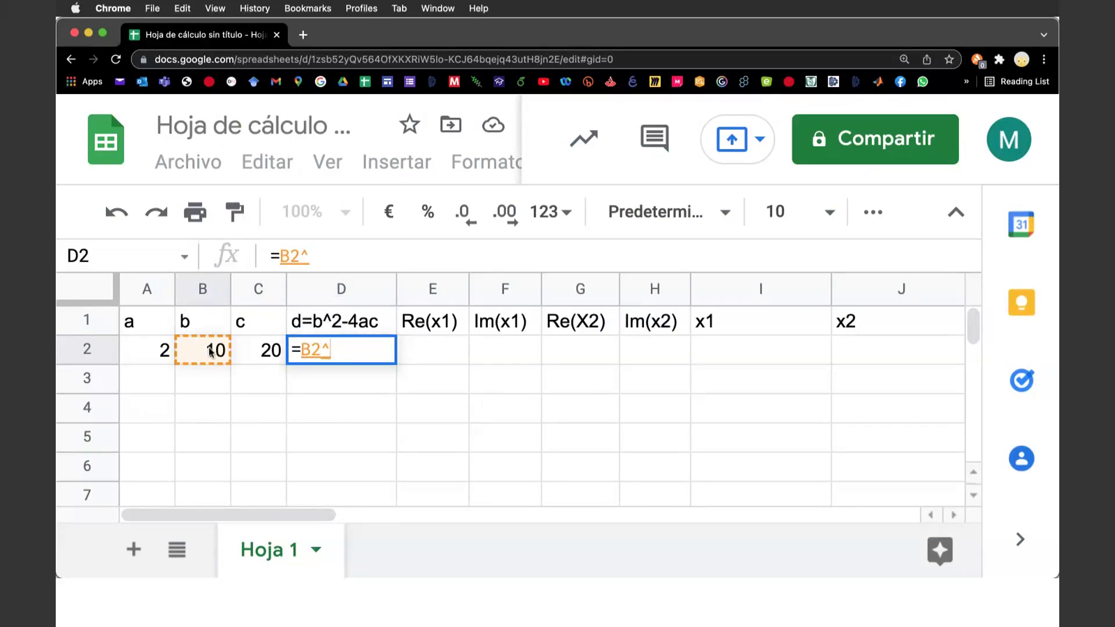
text(2)
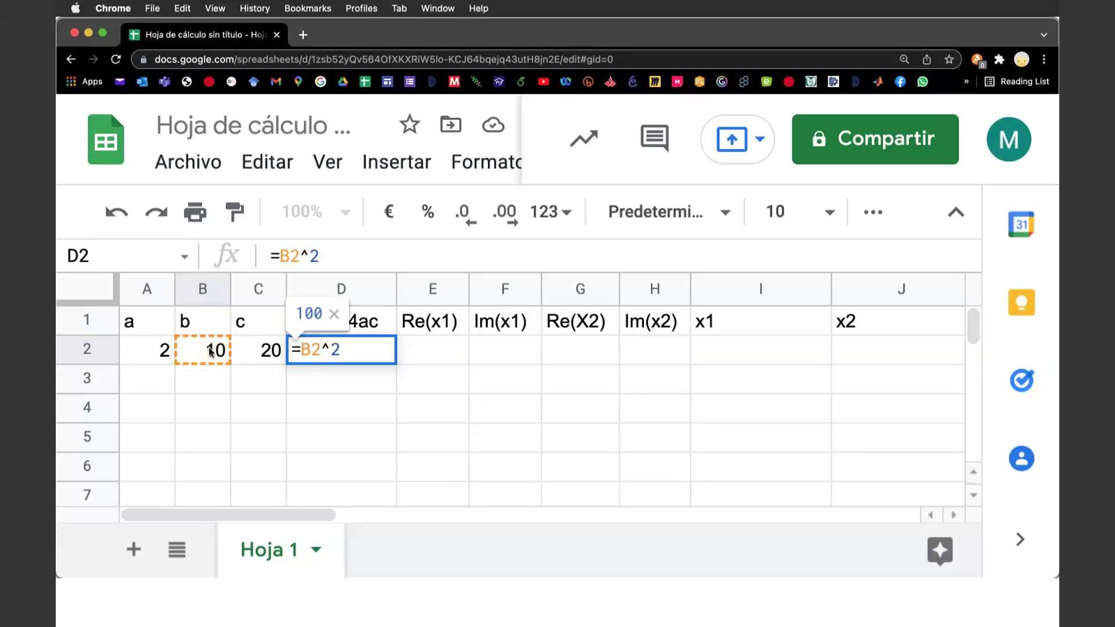
text(-)
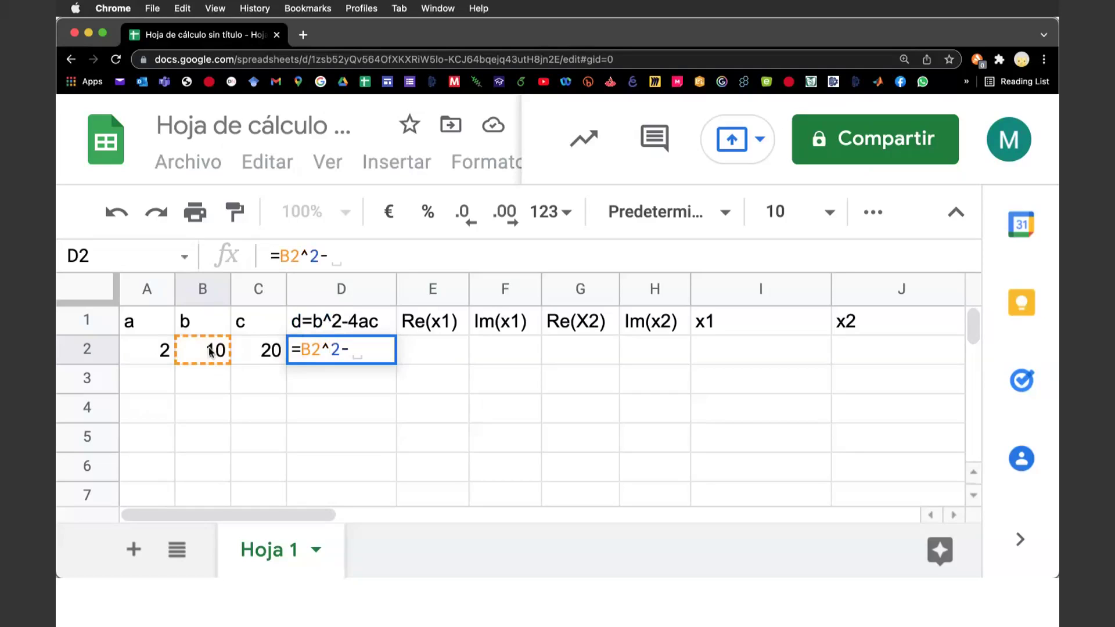
text(4*)
click(148, 352)
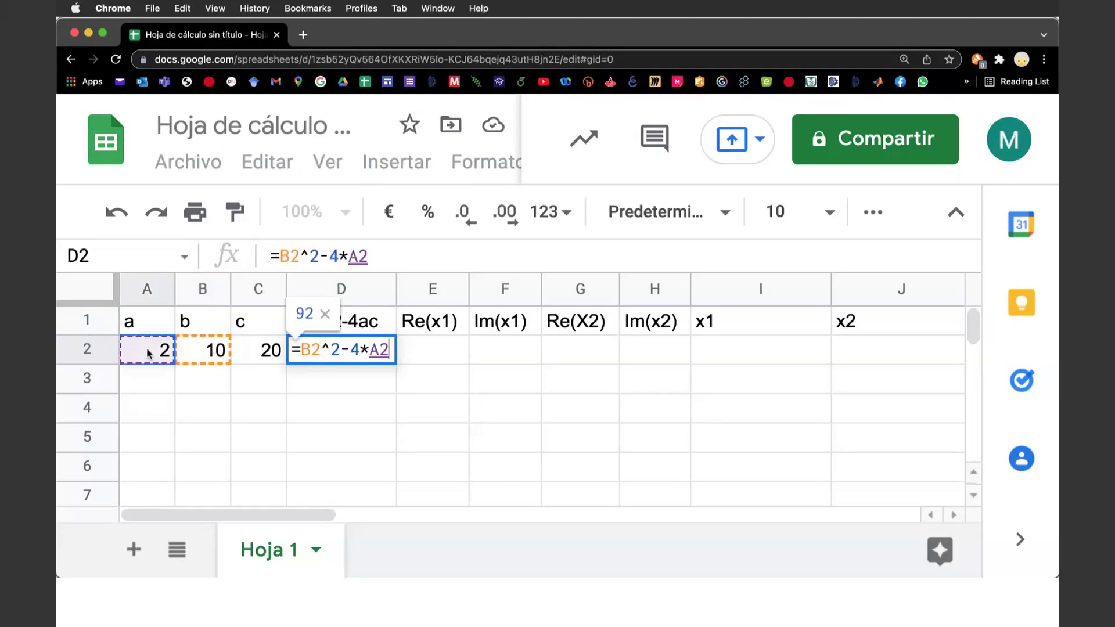
text(*)
click(256, 354)
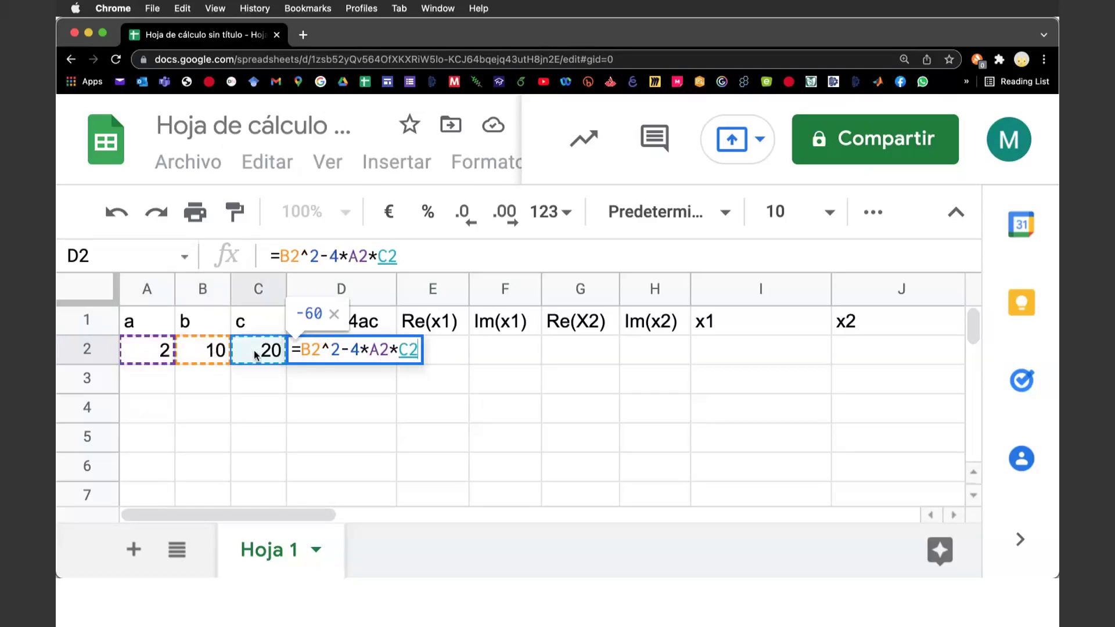
key(Return)
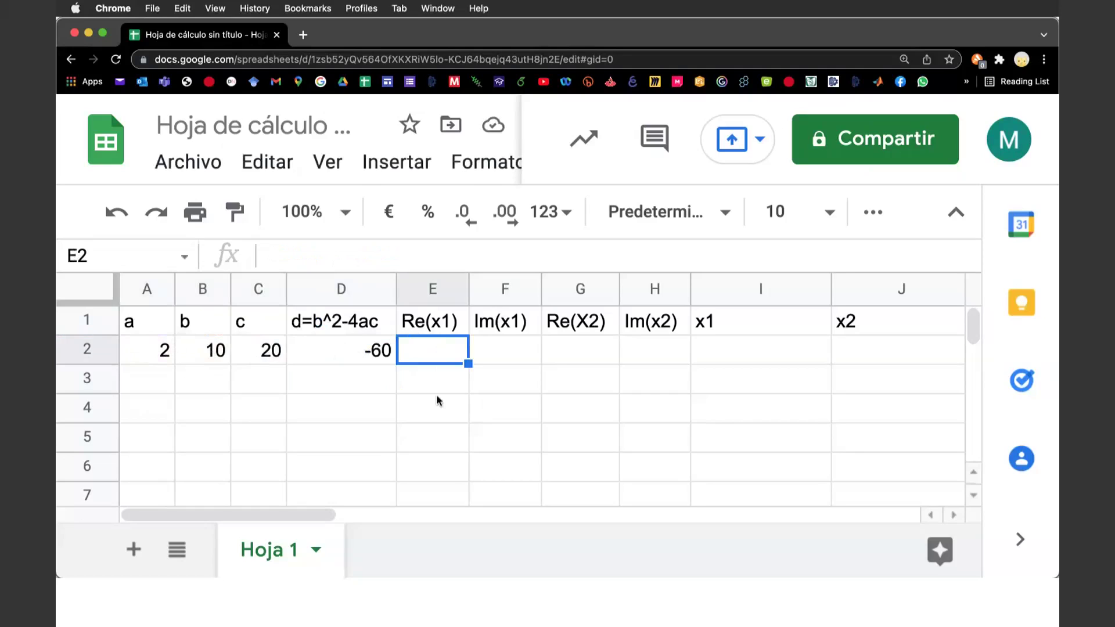
- Enter =-B2/(2*A2) in E2, showing -2,5, and widen column F
text(=)
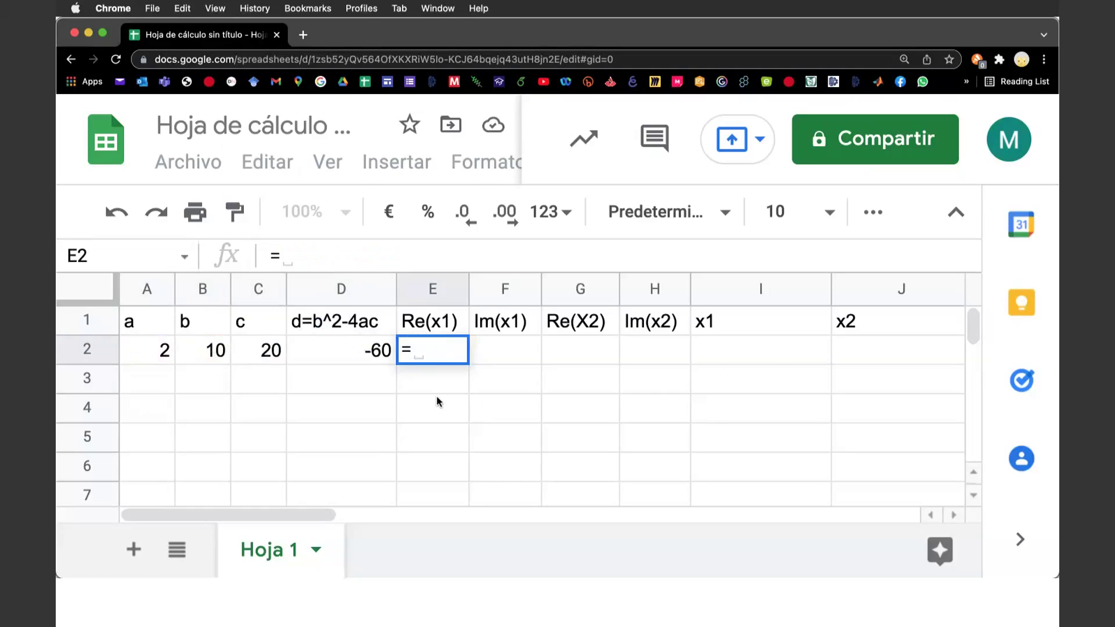
text(-)
click(208, 350)
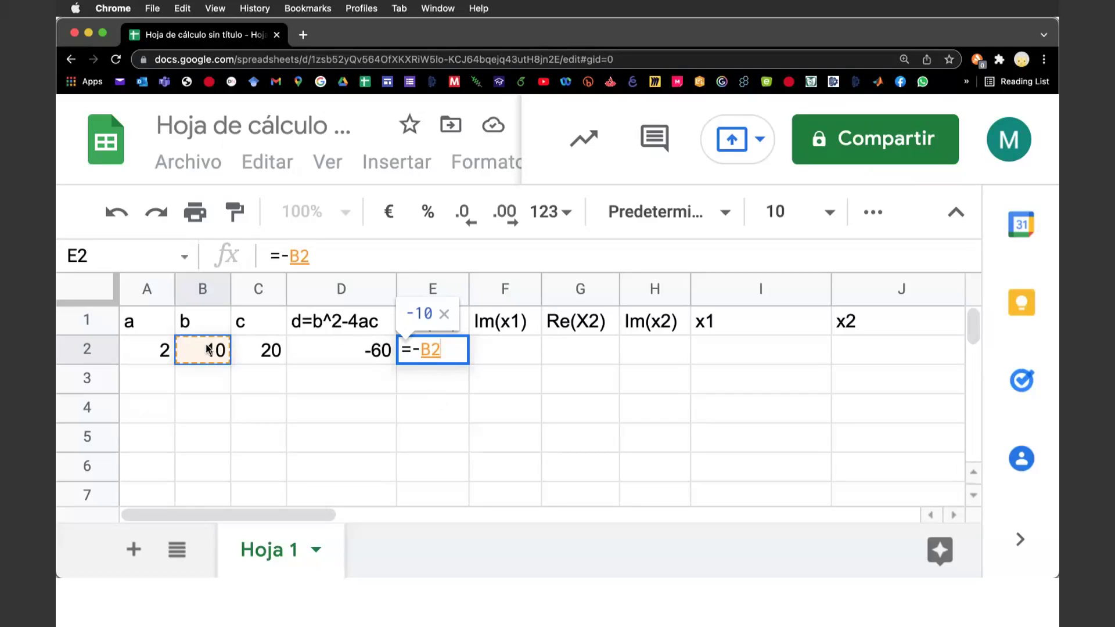
text(/(2)
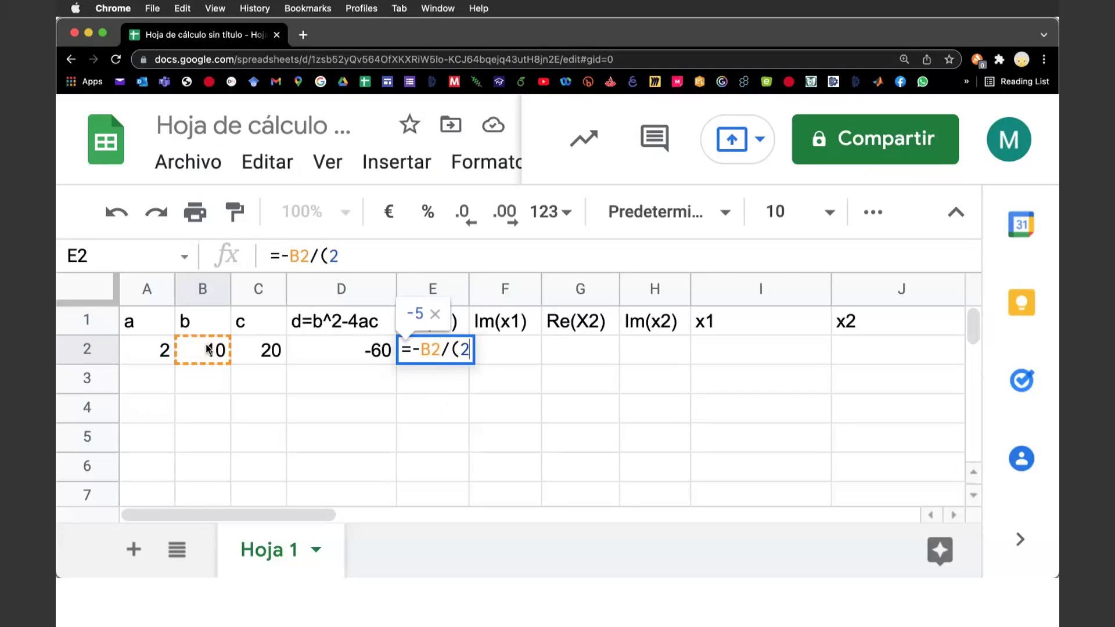
text(*)
click(161, 350)
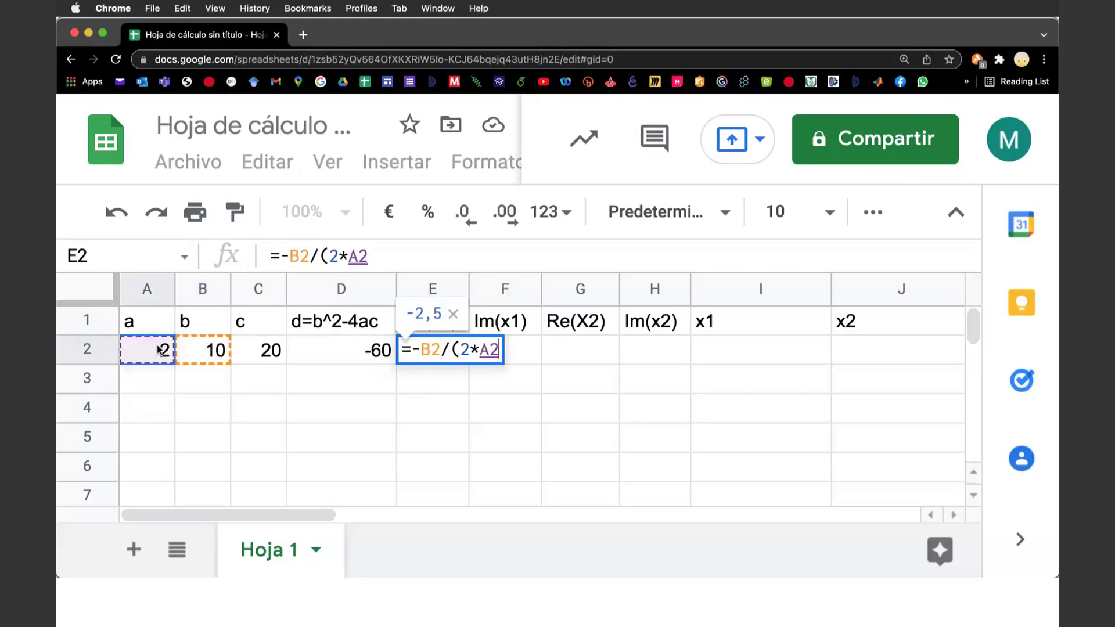
text())
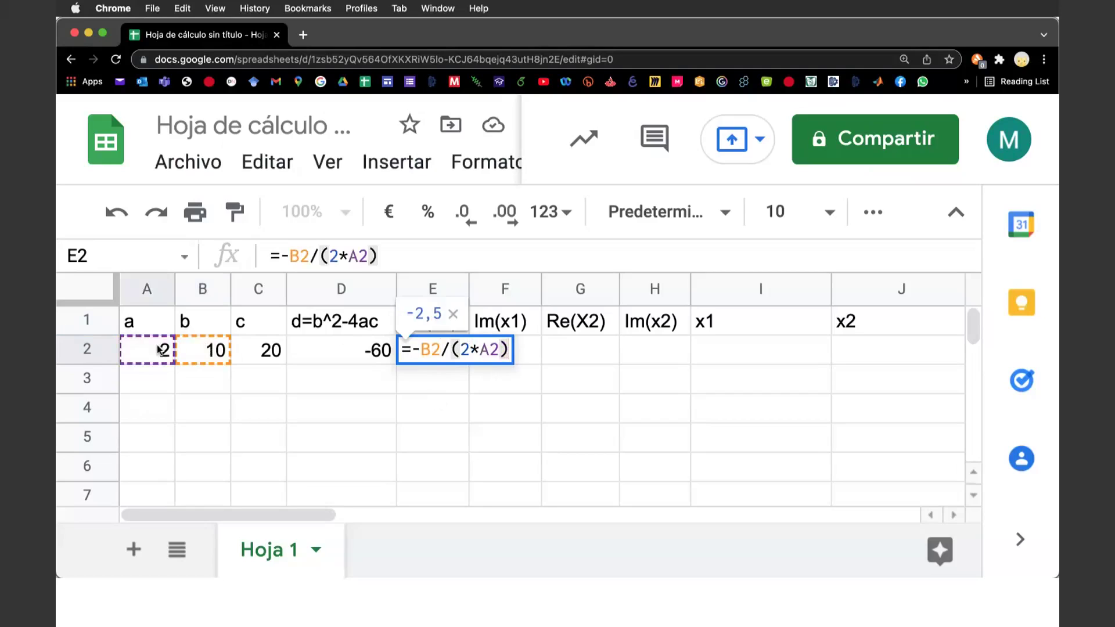
key(Return)
drag(539, 288, 567, 289)
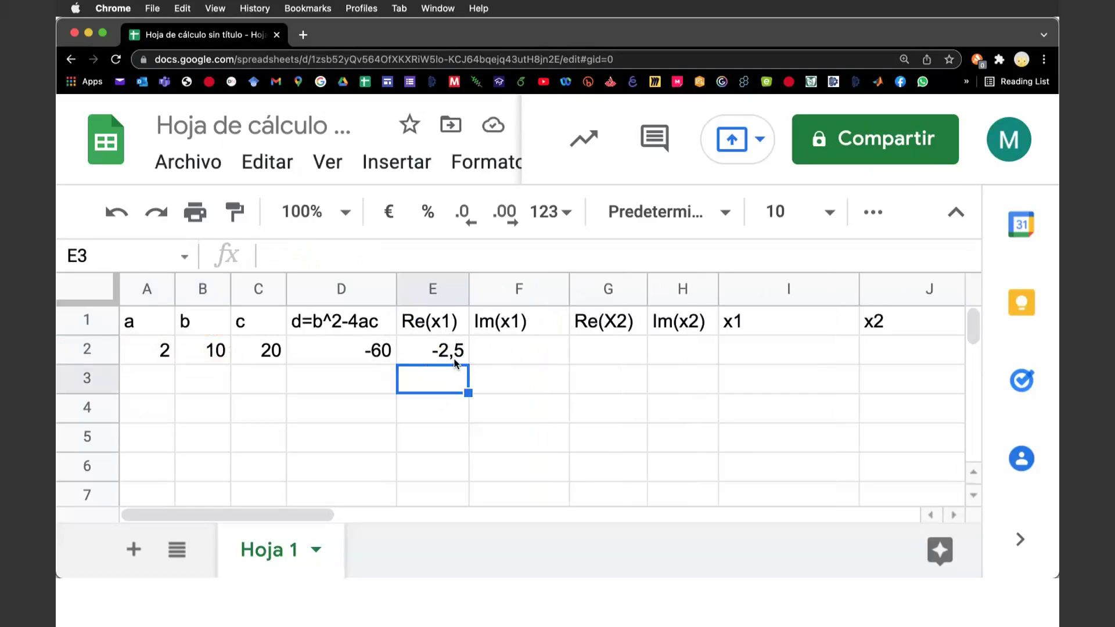
click(499, 351)
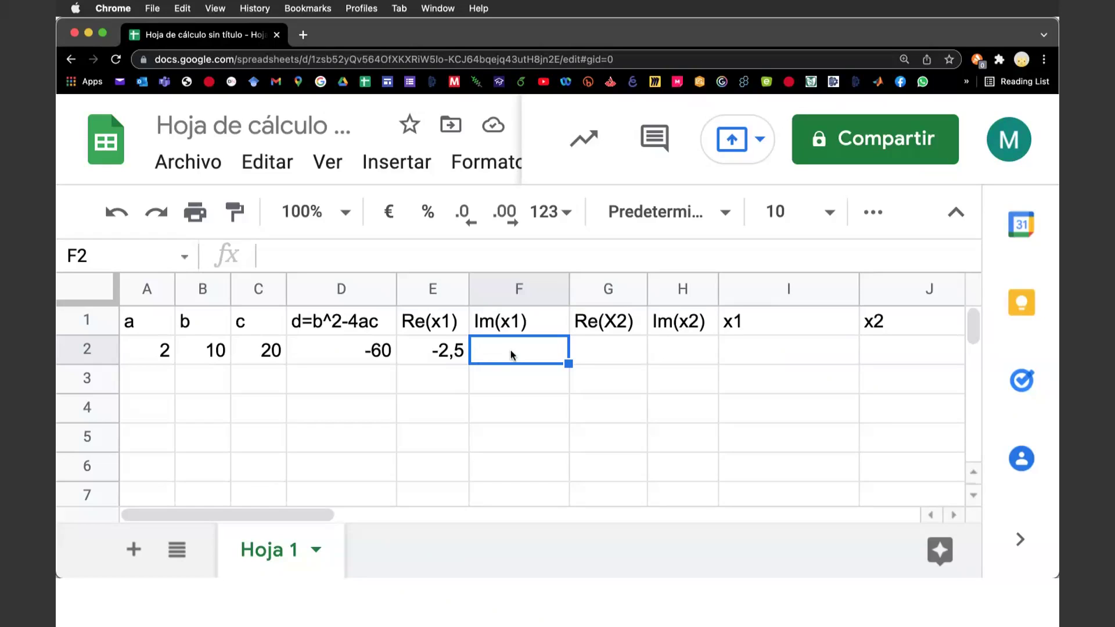
- Build the F2 formula sqrt(abs(D2))/(2*A2) using the D2 and A2 references
text(=)
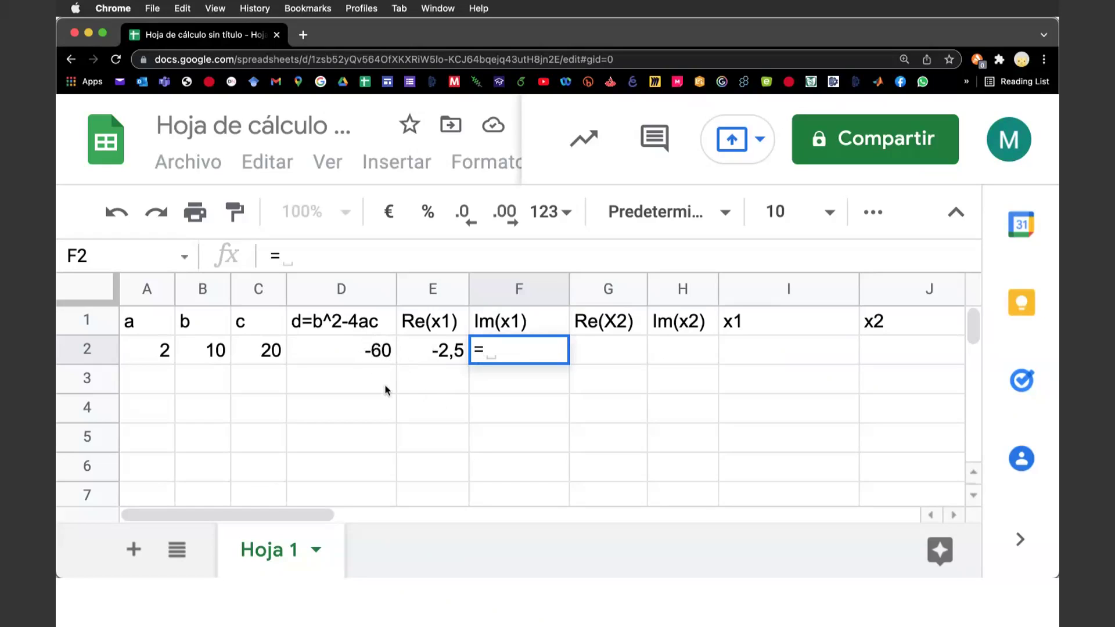
text(sqrt)
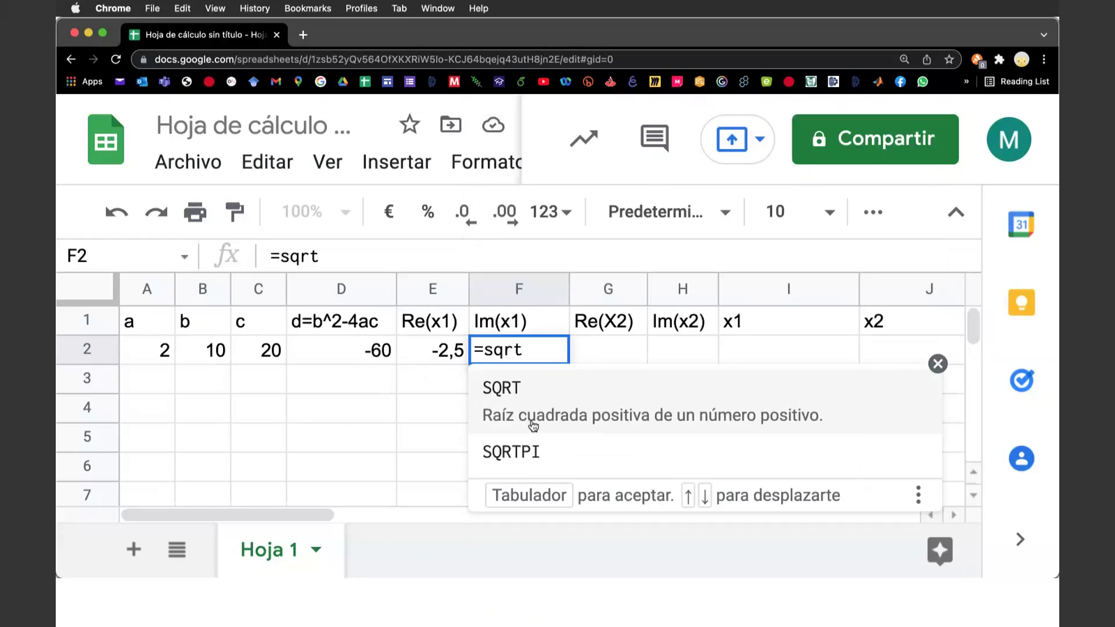
key(BackSpace)
key(BackSpace)
key(BackSpace)
key(BackSpace)
text(raiz)
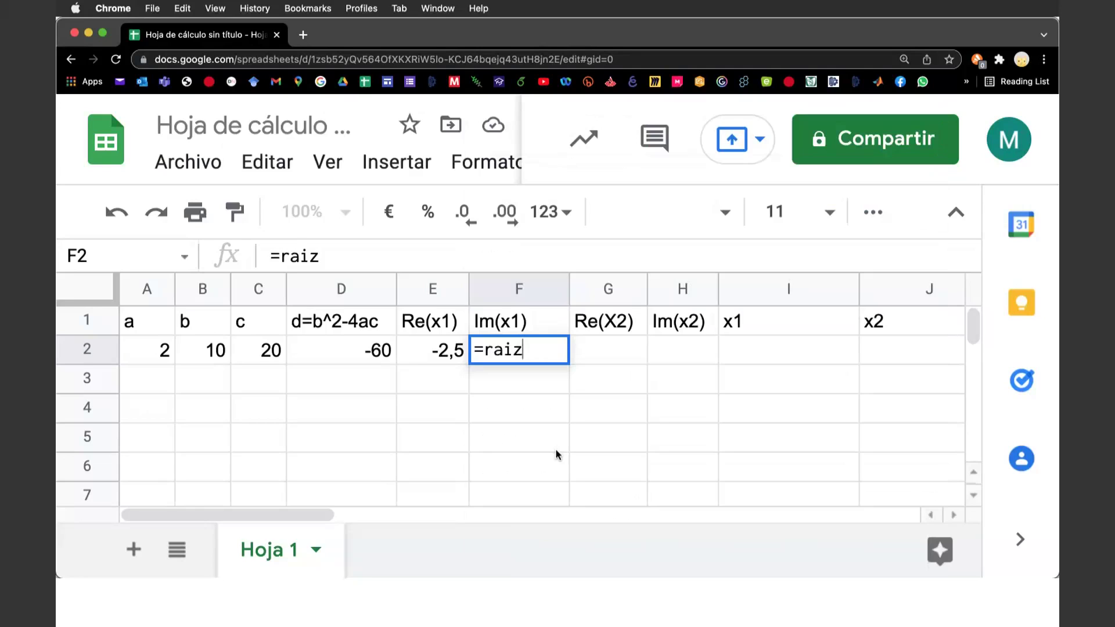
key(BackSpace)
key(BackSpace)
key(BackSpace)
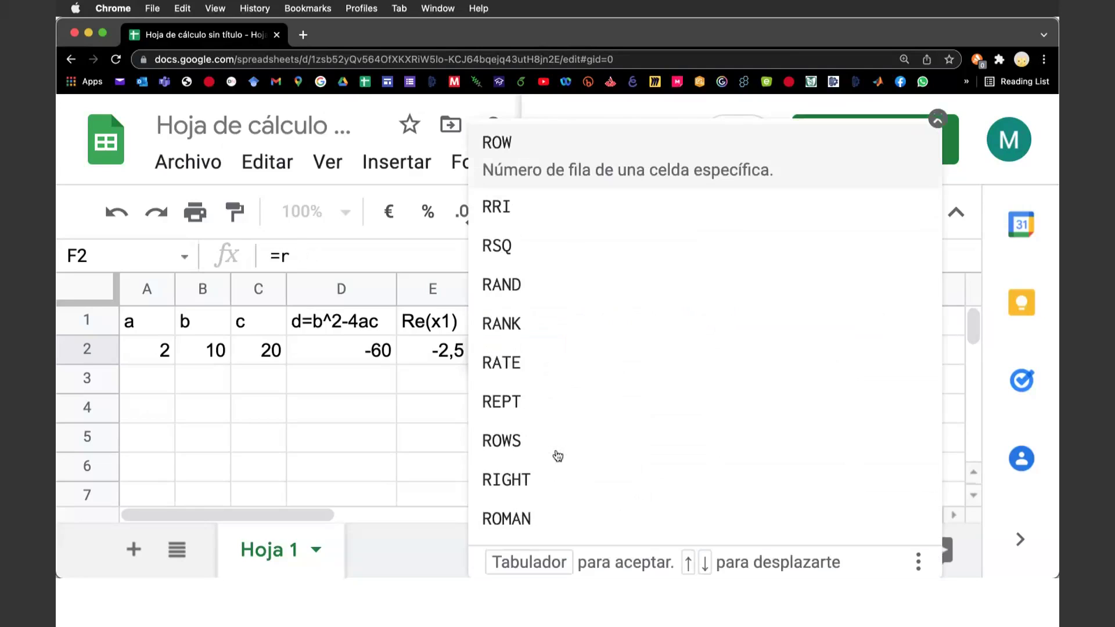
key(BackSpace)
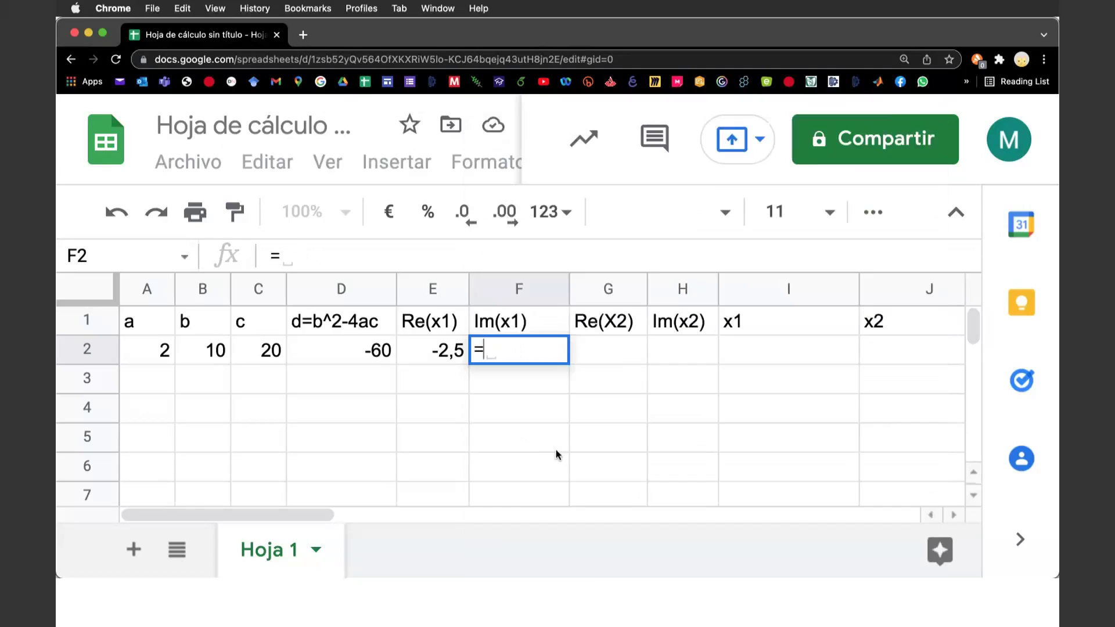
text(sqrt)
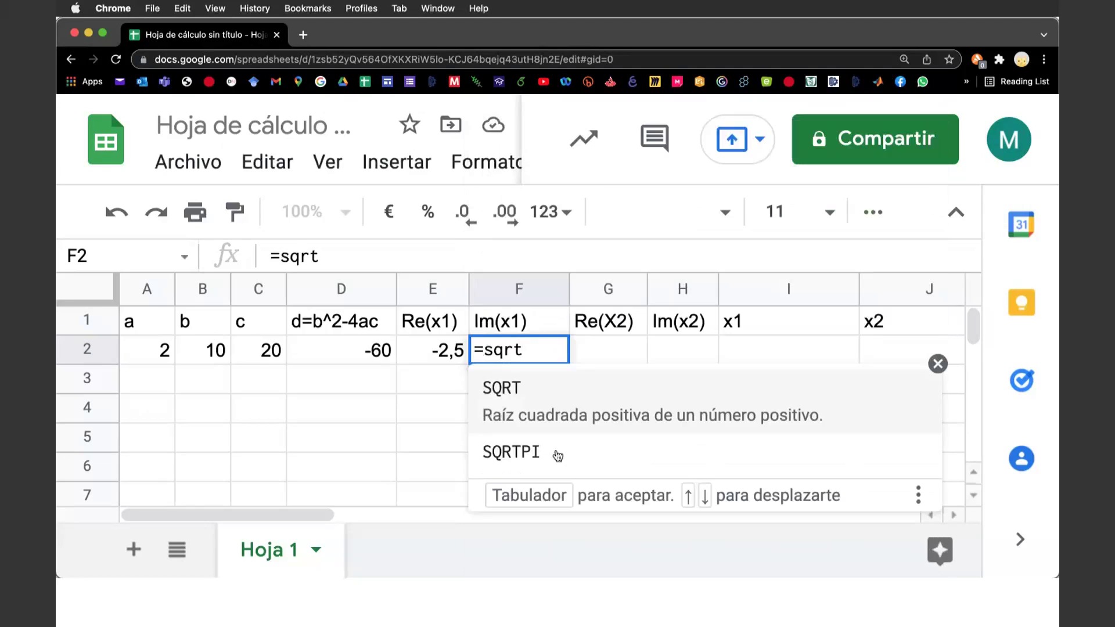
text(( )
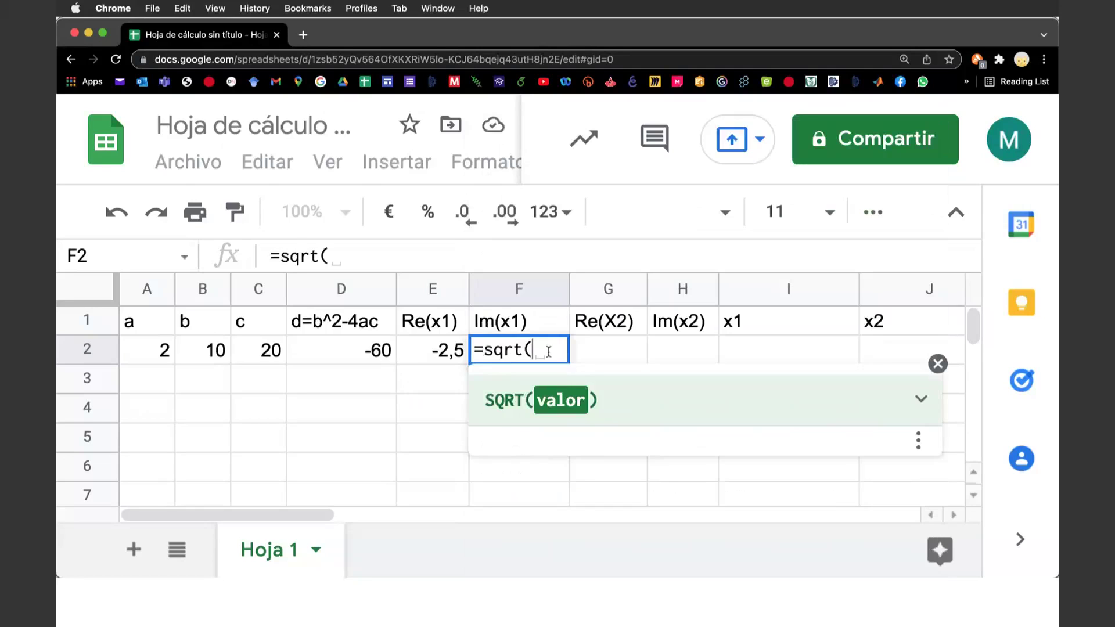
text(abs)
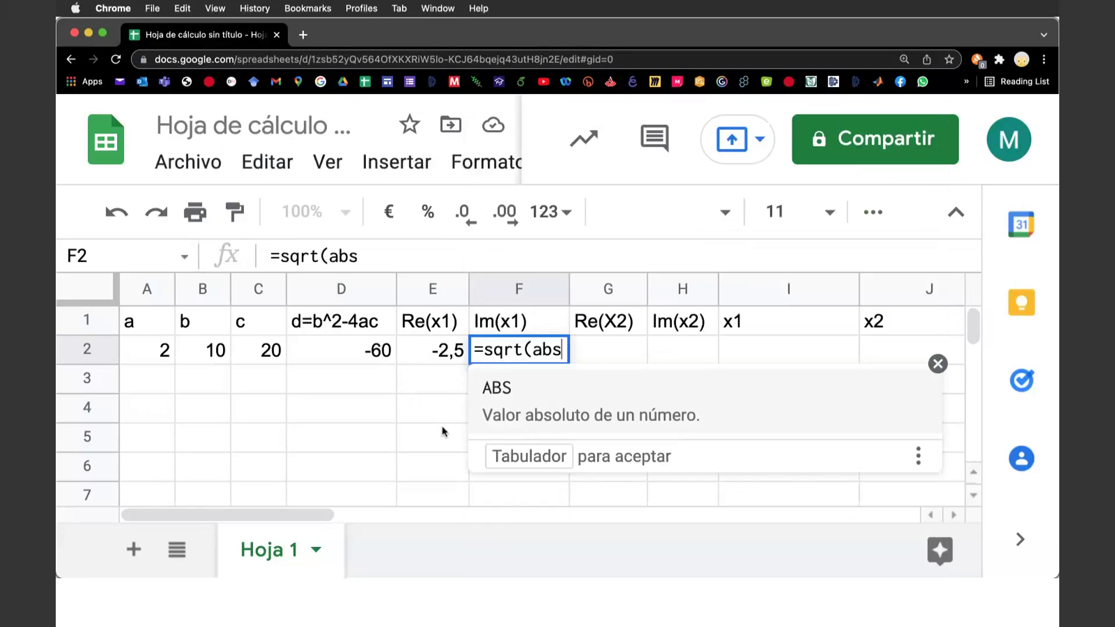
text(()
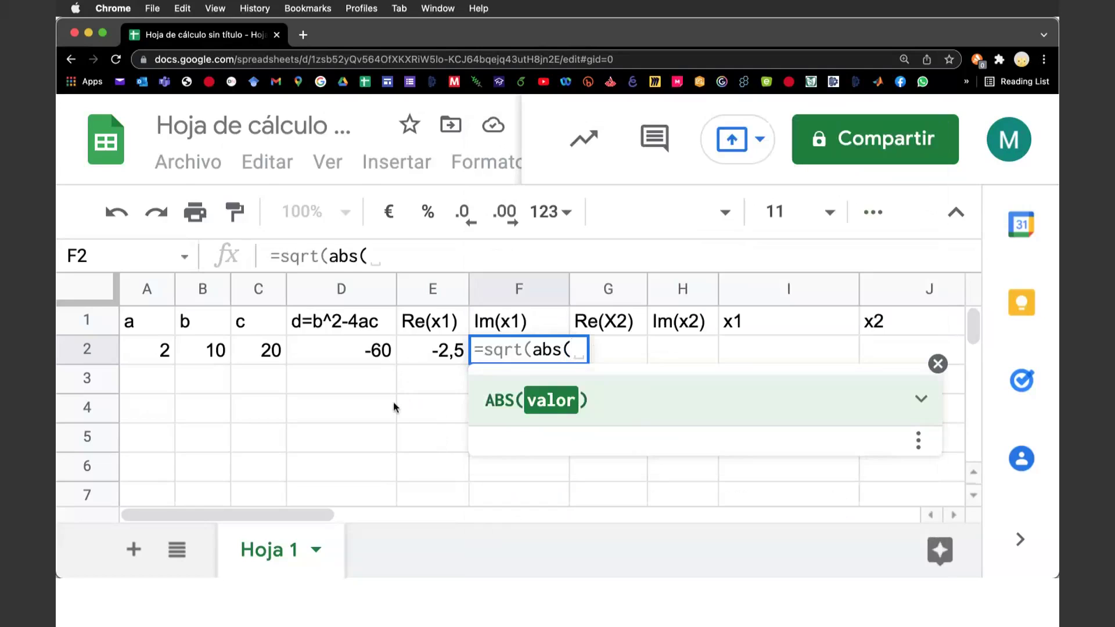
click(375, 356)
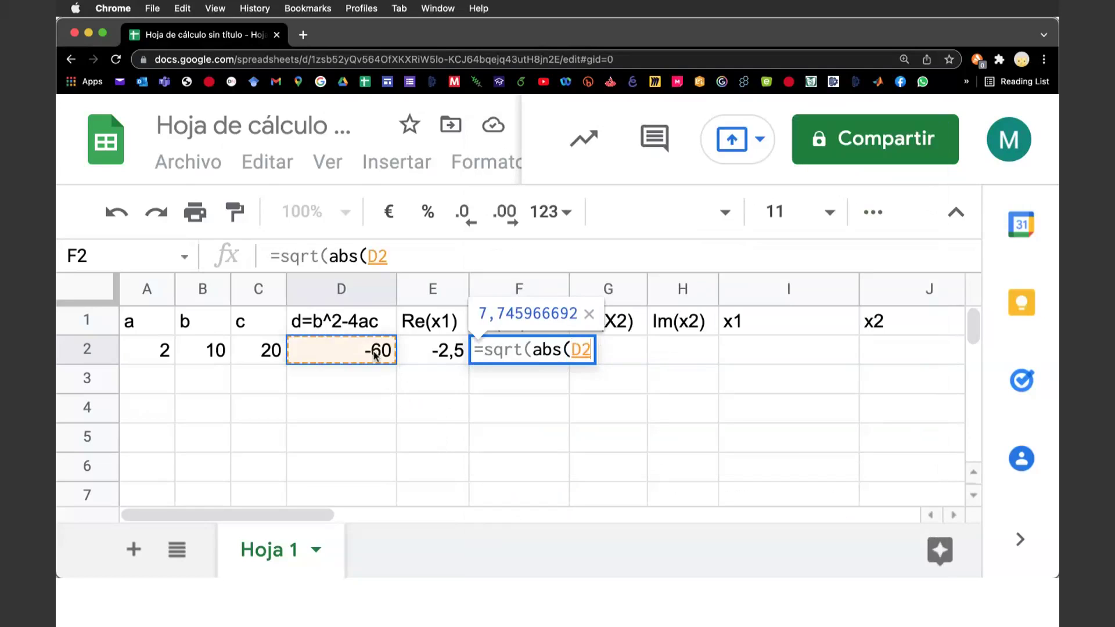
text())
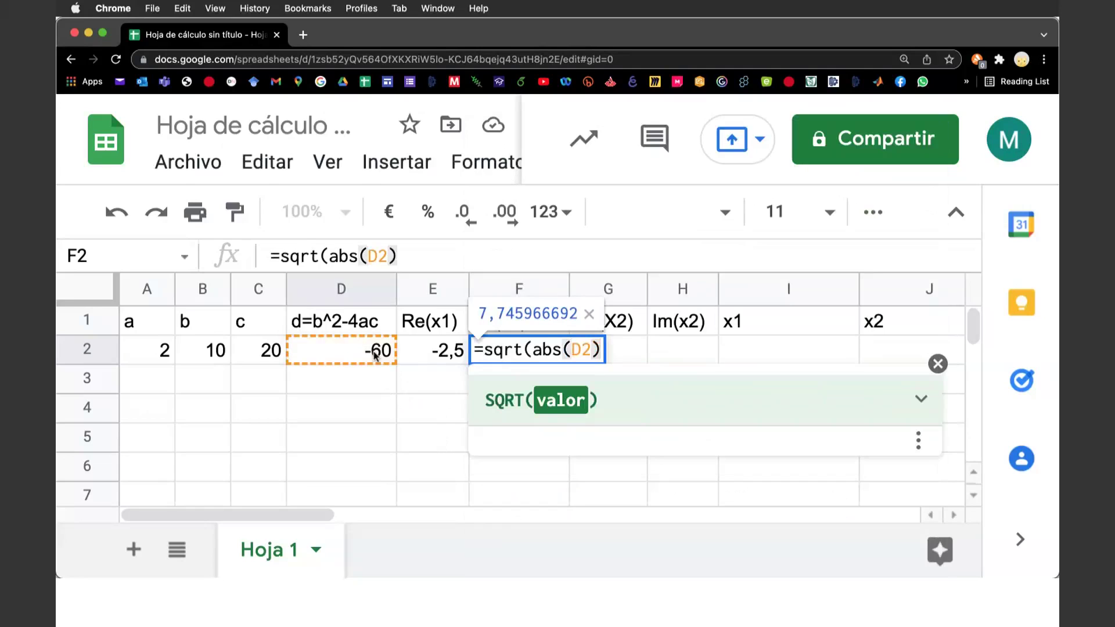
text())
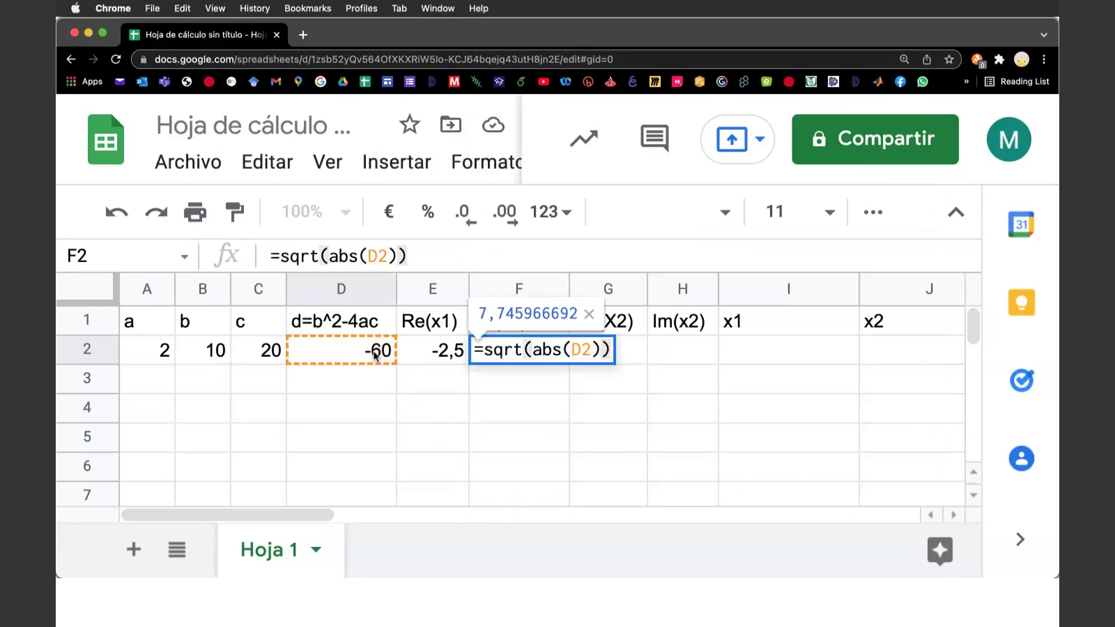
text(/(2)
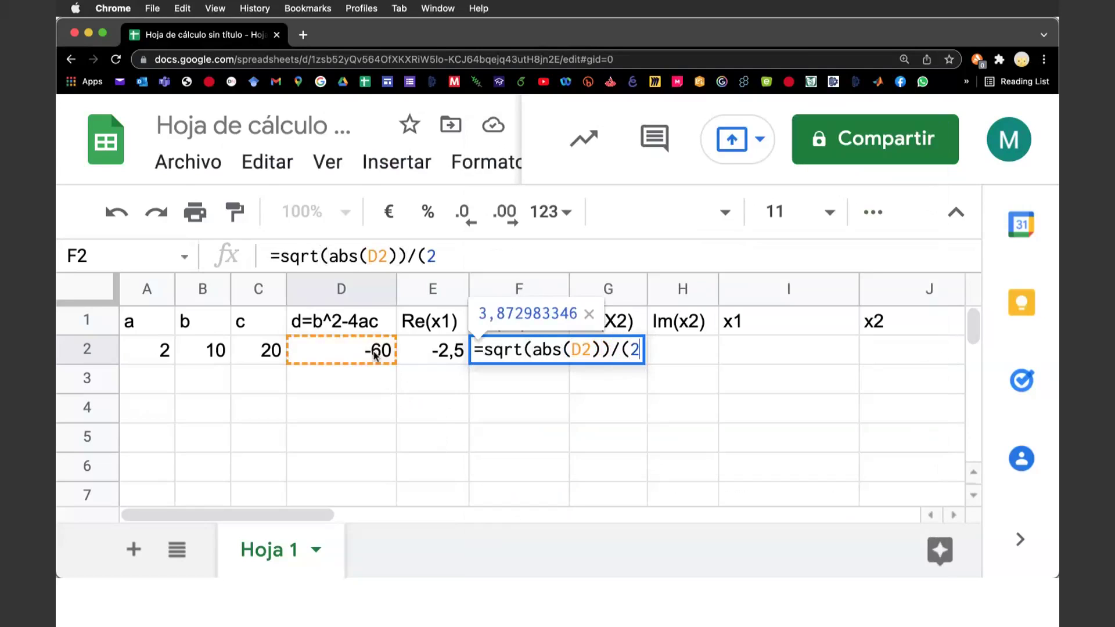
text(*)
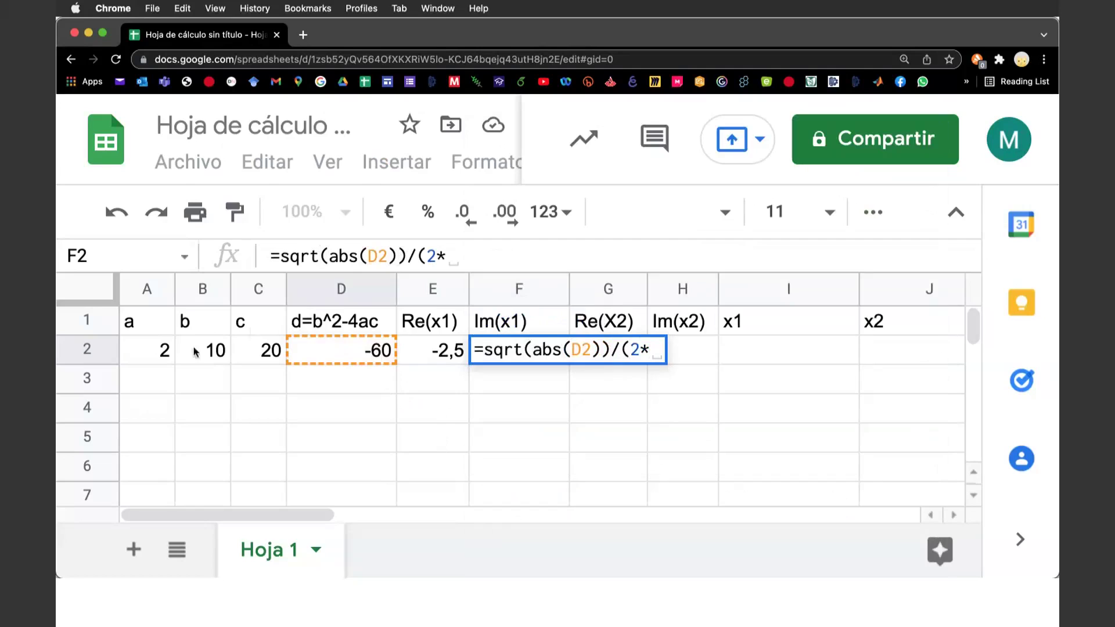
click(160, 354)
text())
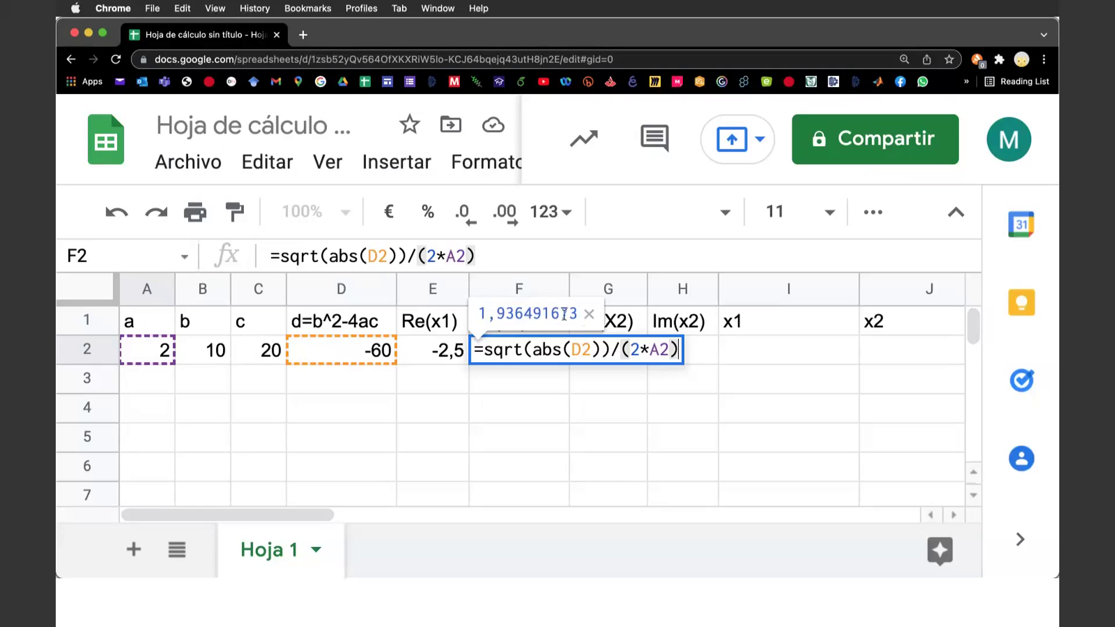
- Wrap the F2 formula in round(...,3) to give three decimals
click(485, 349)
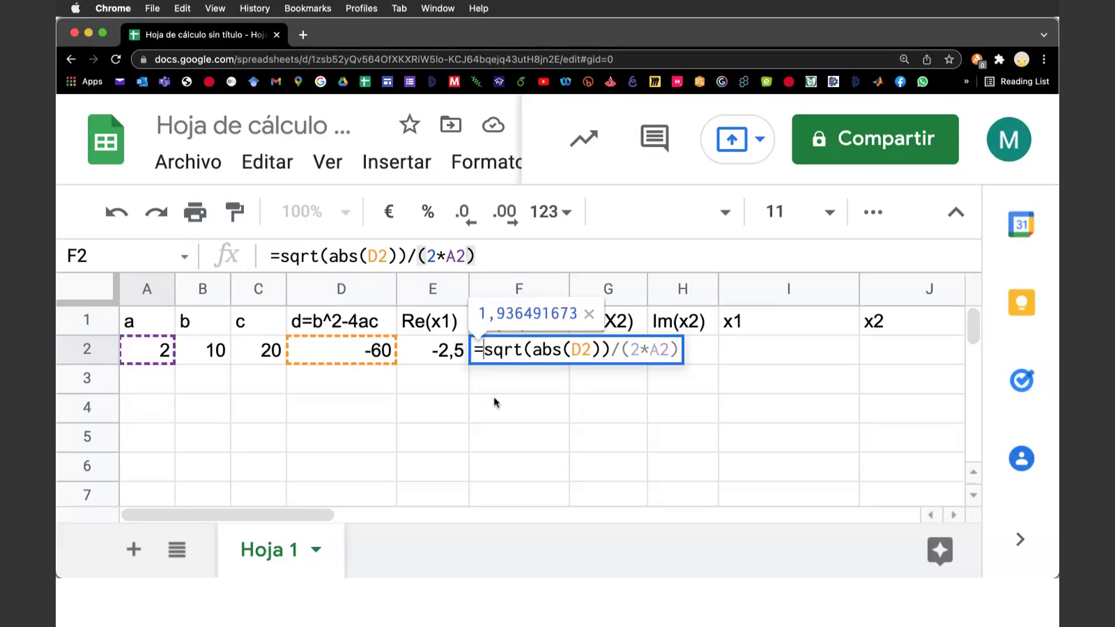
text(r)
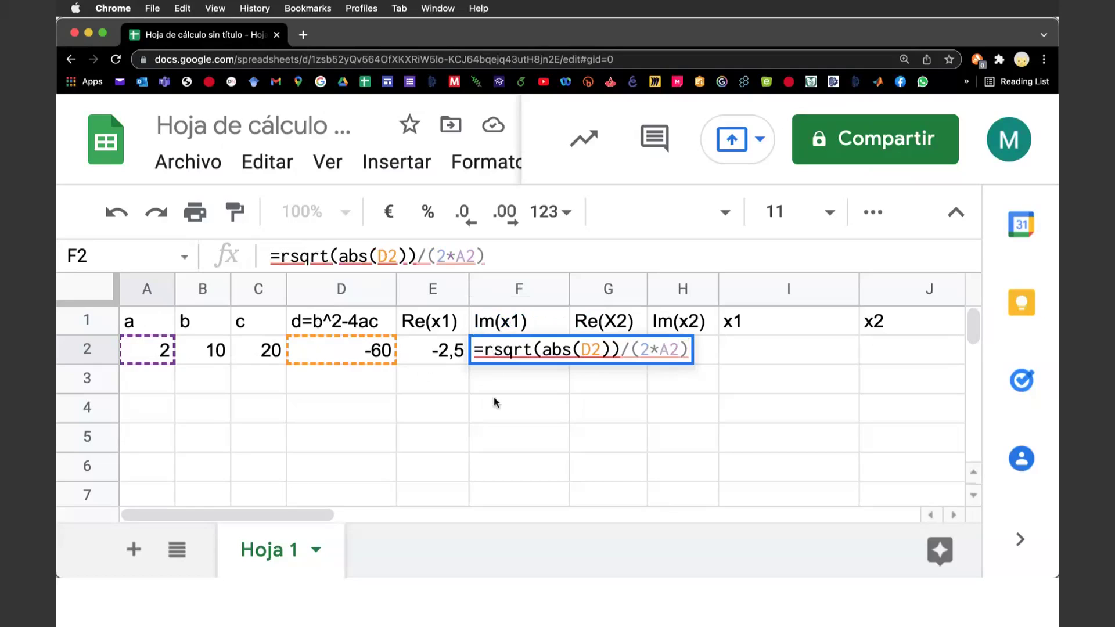
text(ound)
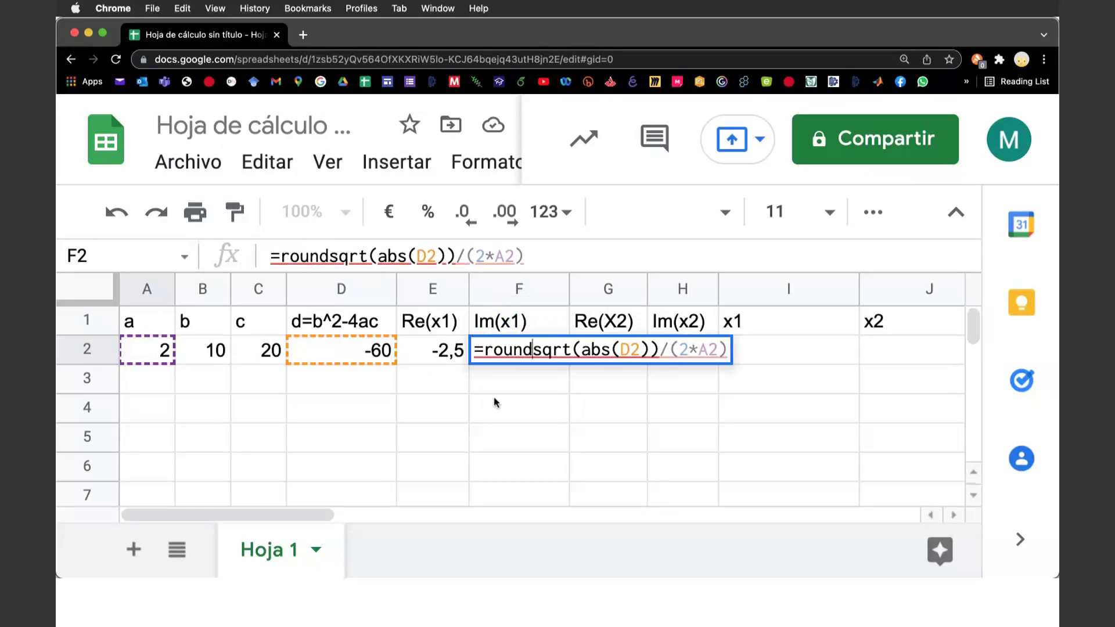
text(()
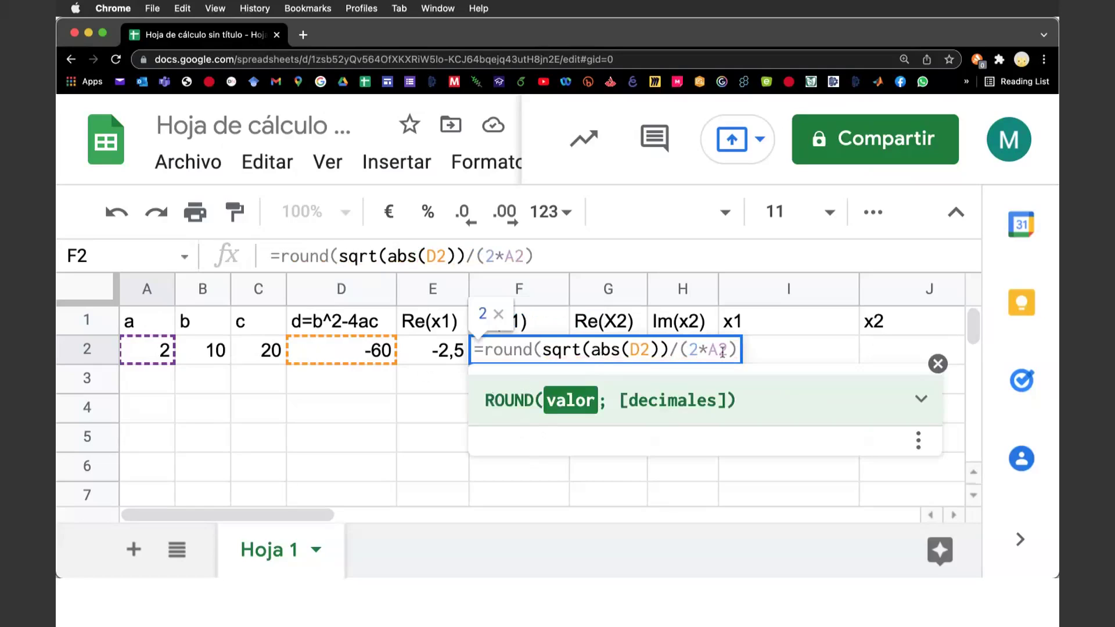
key(Tab)
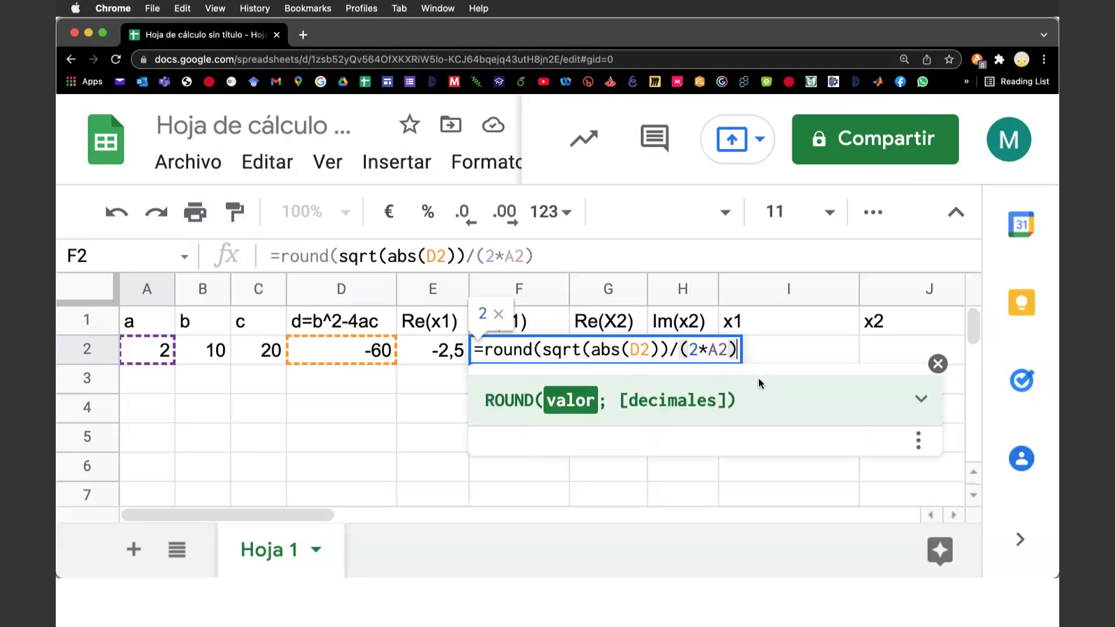
text())
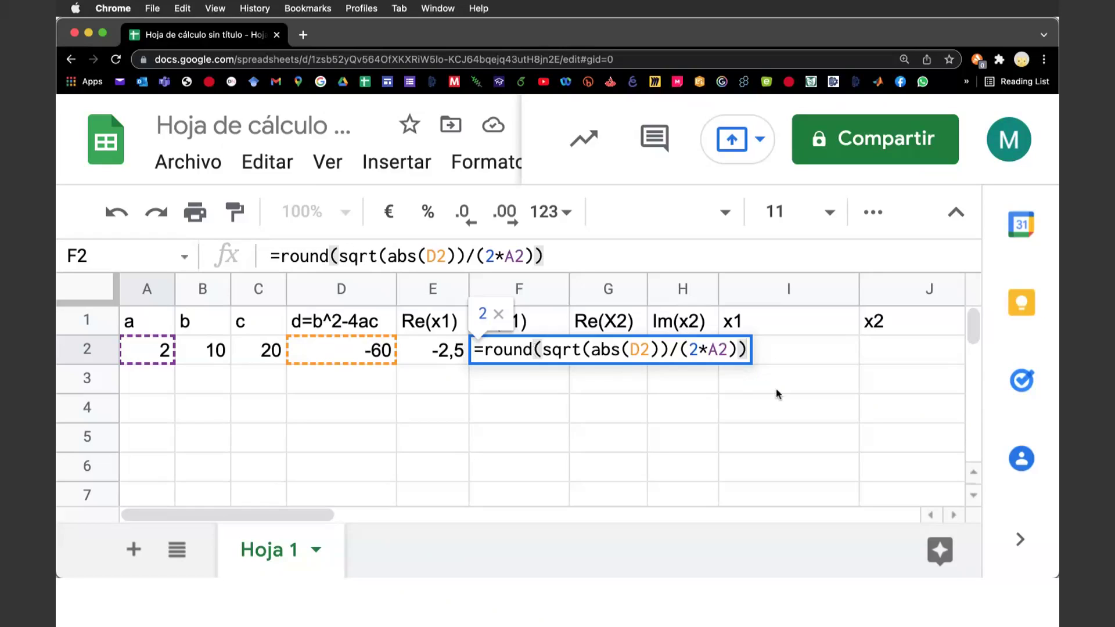
key(Left)
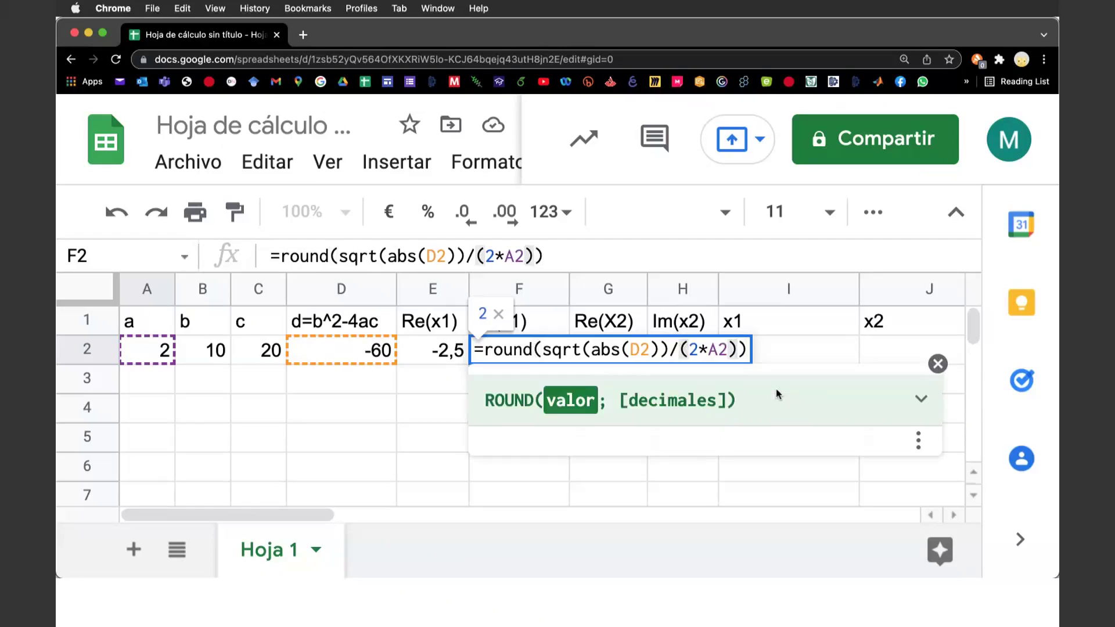
text(,3)
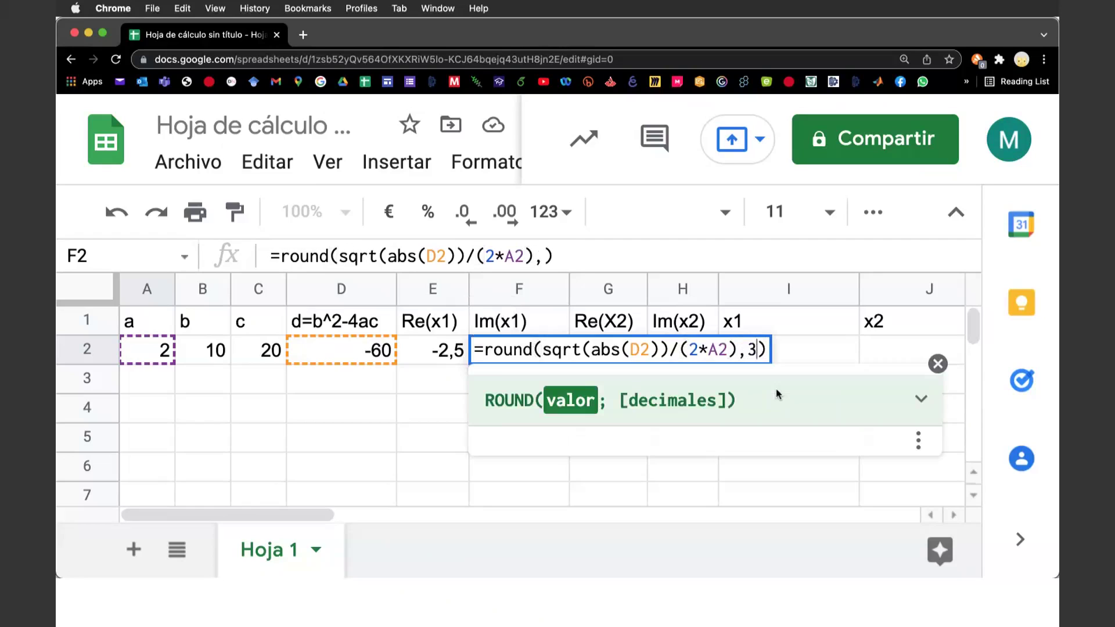
key(Return)
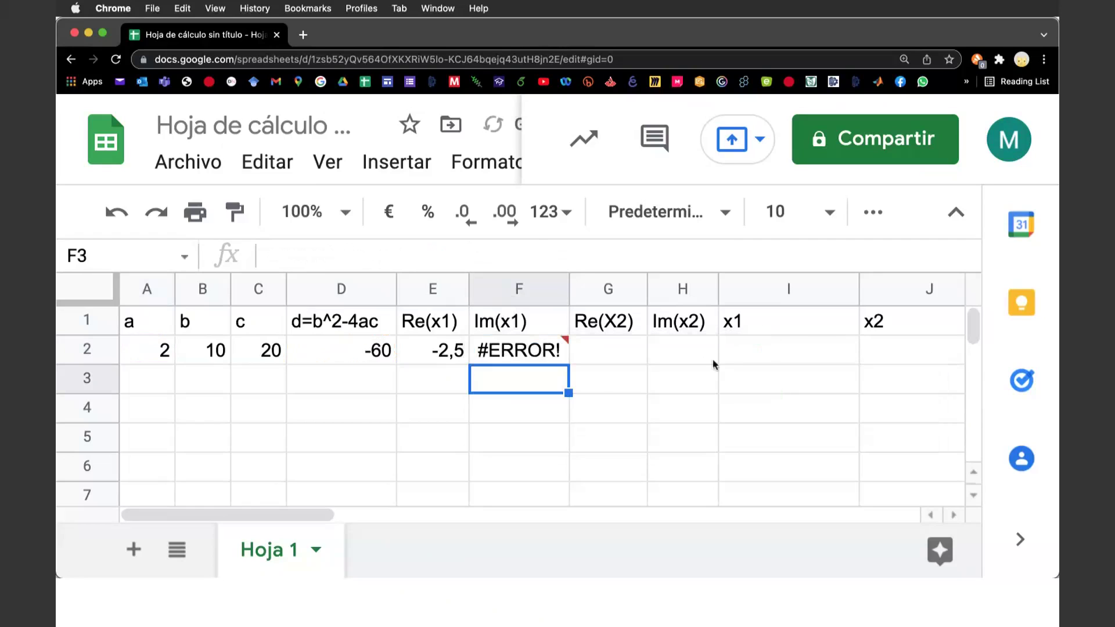
- Change the comma to a semicolon in F2's round formula so it shows 1,936, then widen column F
click(560, 352)
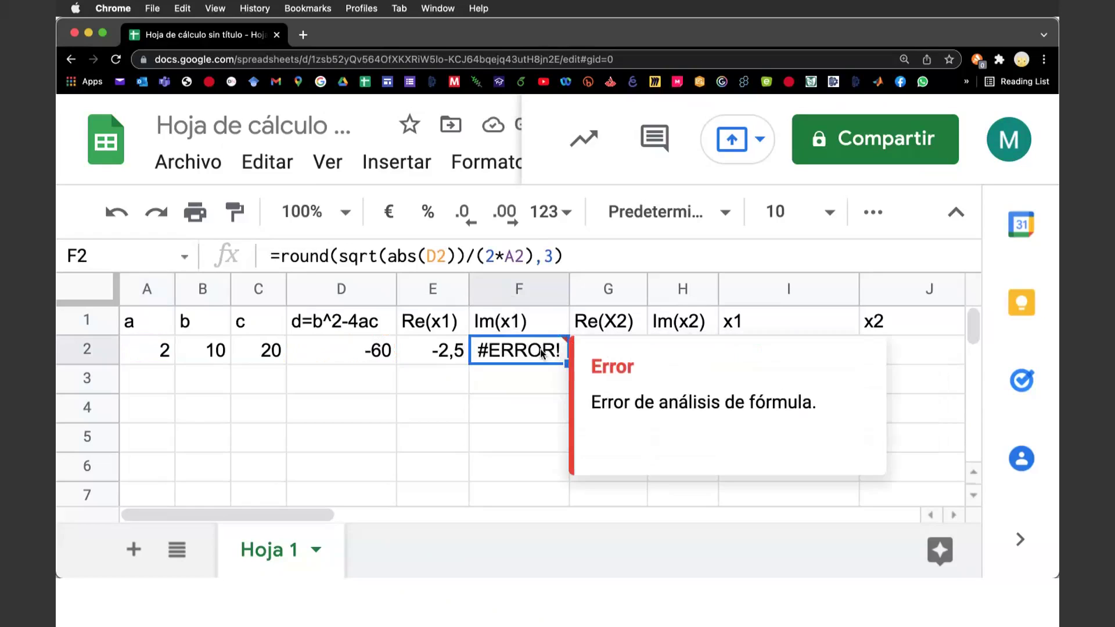
click(543, 256)
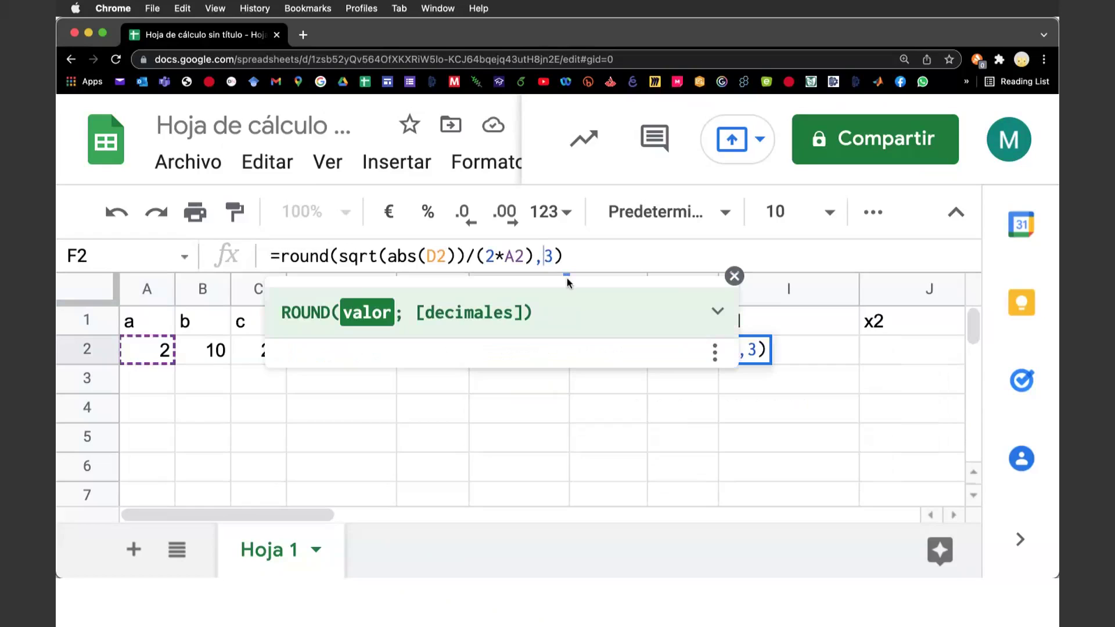
key(BackSpace)
text(;)
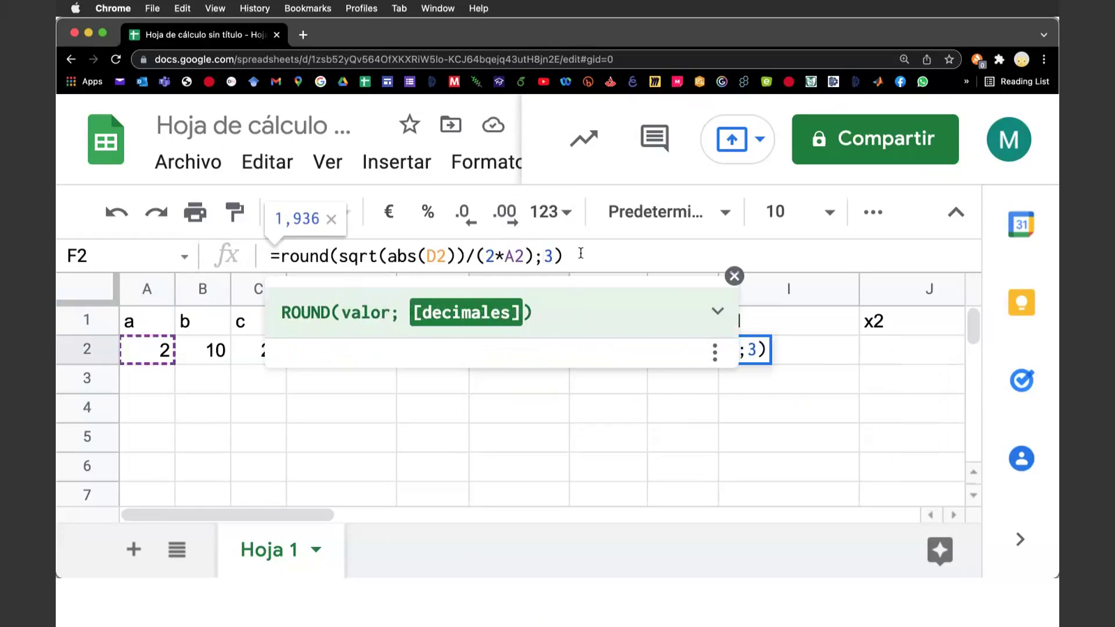
key(Return)
drag(569, 284, 591, 284)
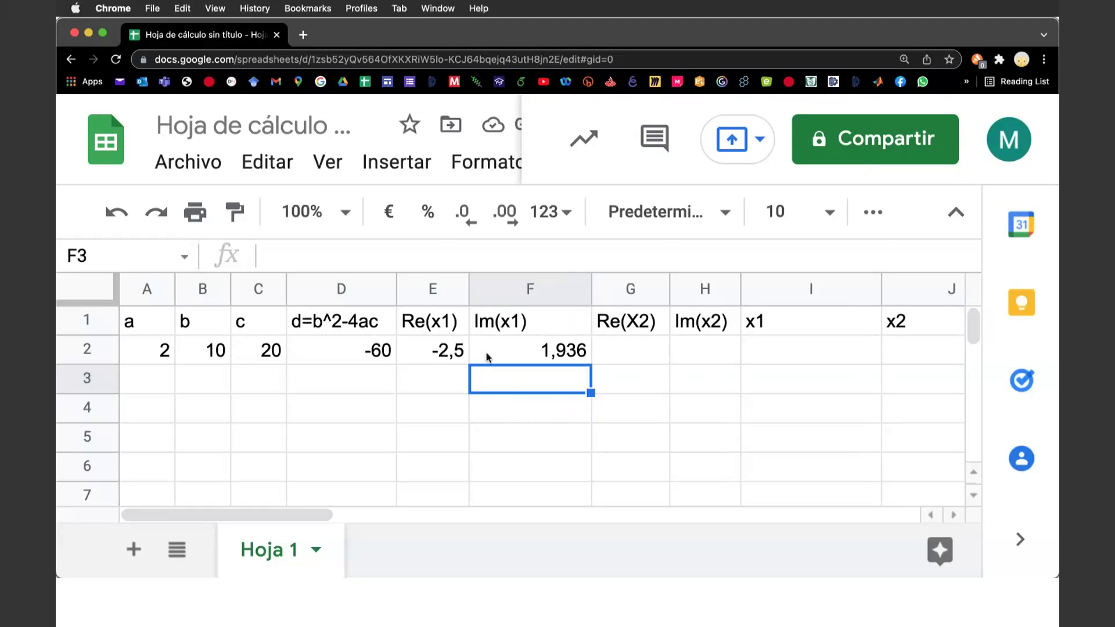
click(546, 351)
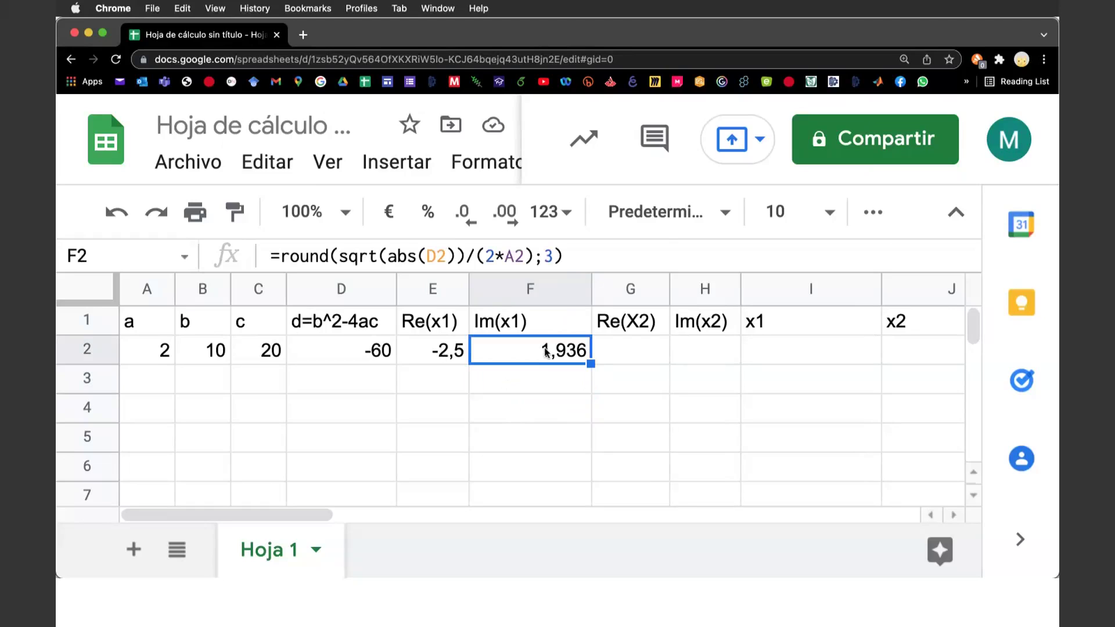
- Check the F2 formula without changes, then select G2 for Re(X2)
click(539, 257)
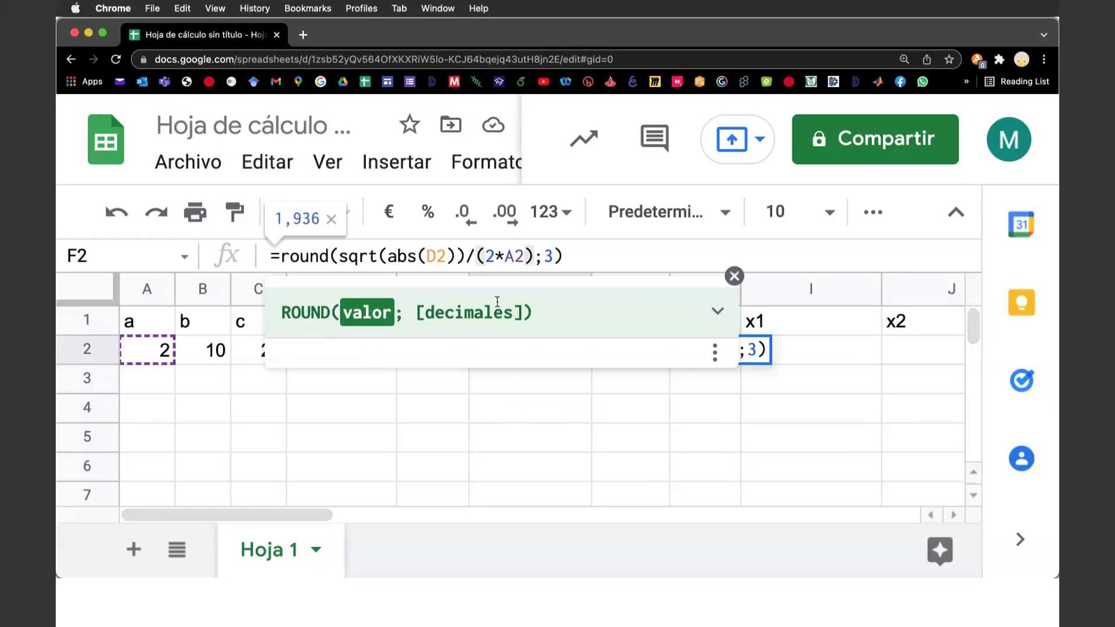
click(712, 389)
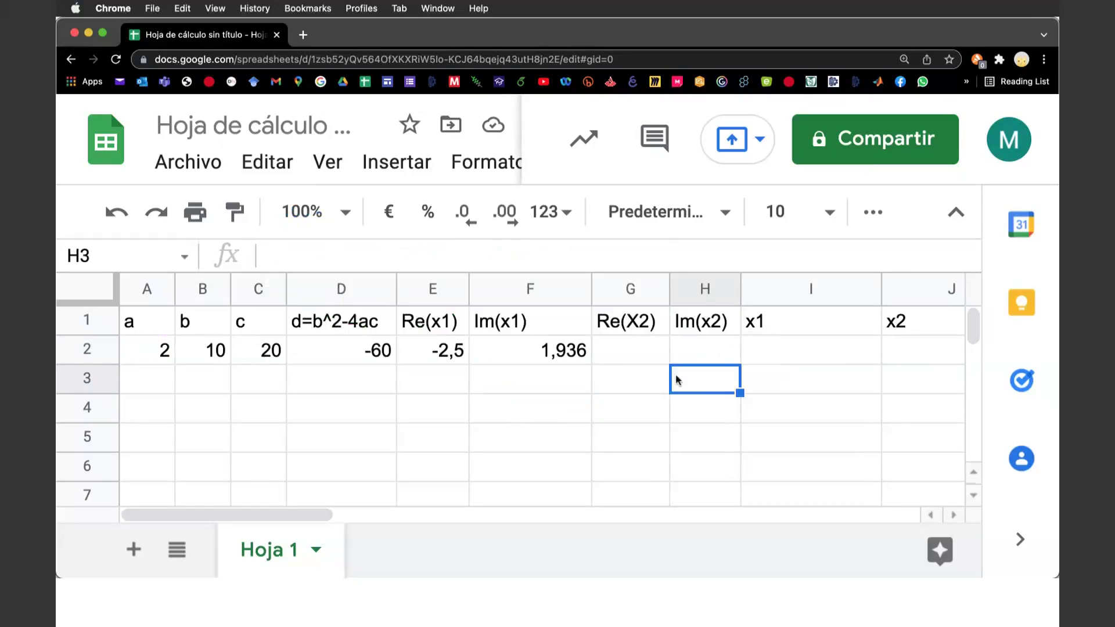
click(563, 353)
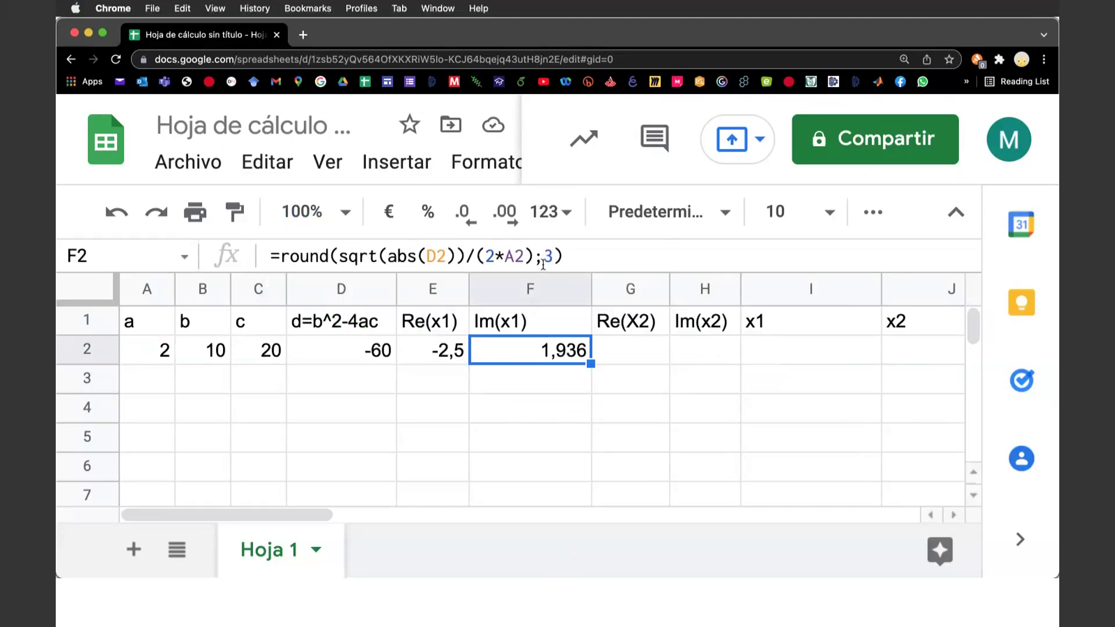
click(617, 352)
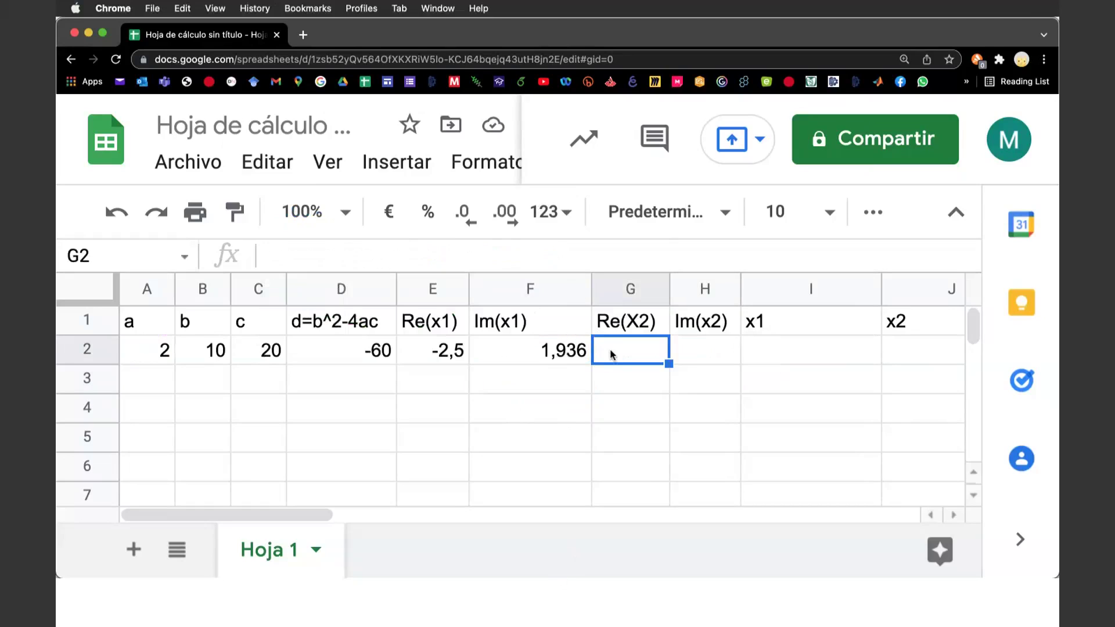
click(680, 289)
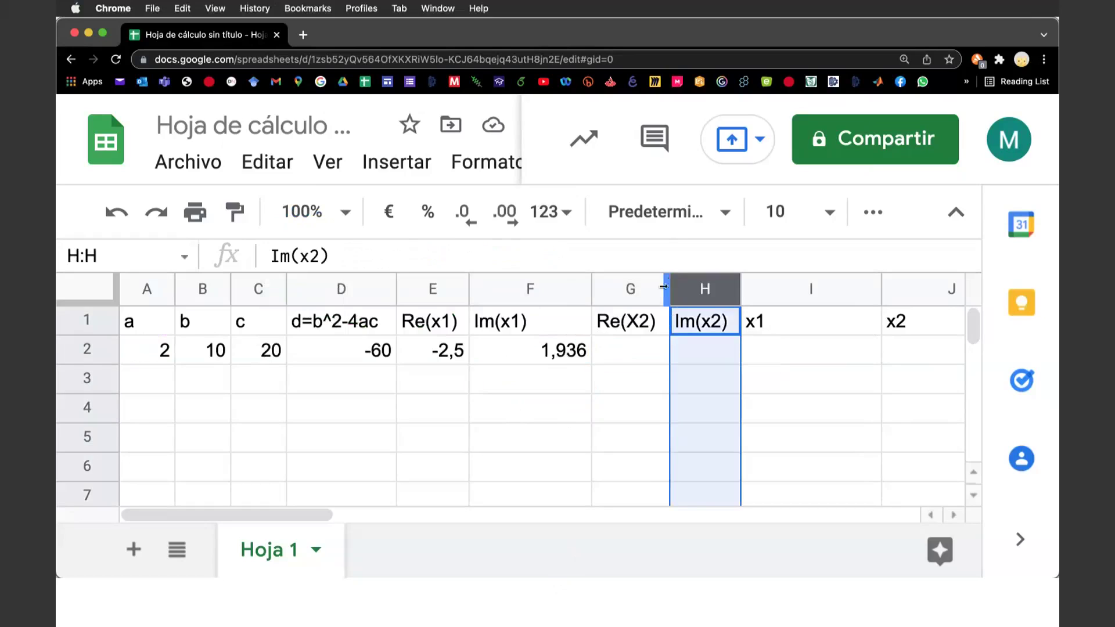
click(627, 349)
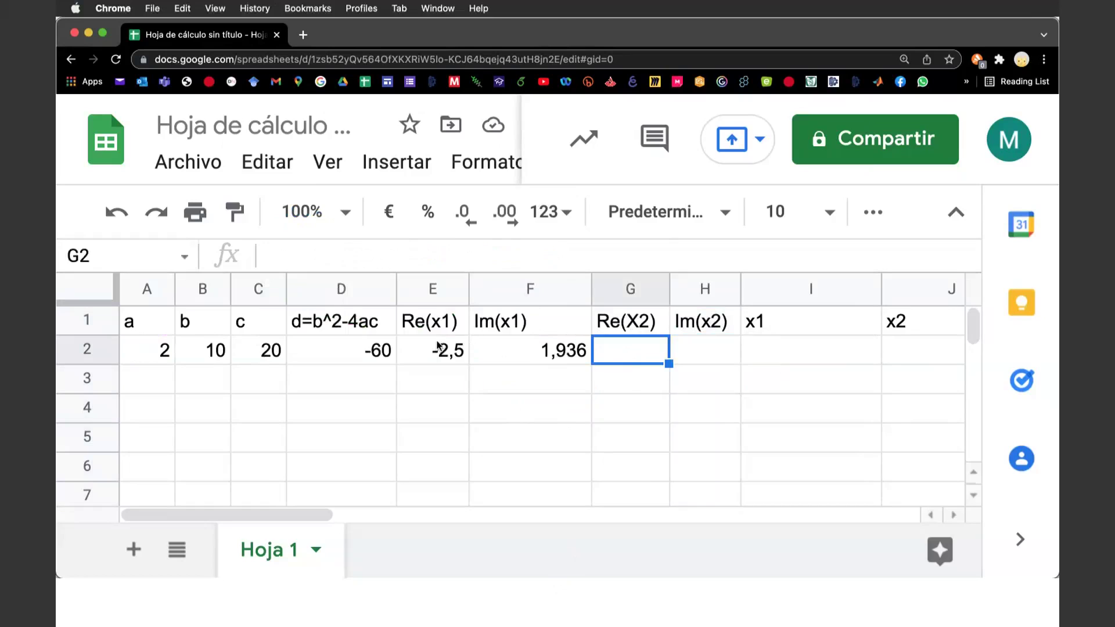
- Set G2 to =E2 (-2,5) and H2 to =-F2 (-1,936) for the x2 real and imaginary parts
text(=)
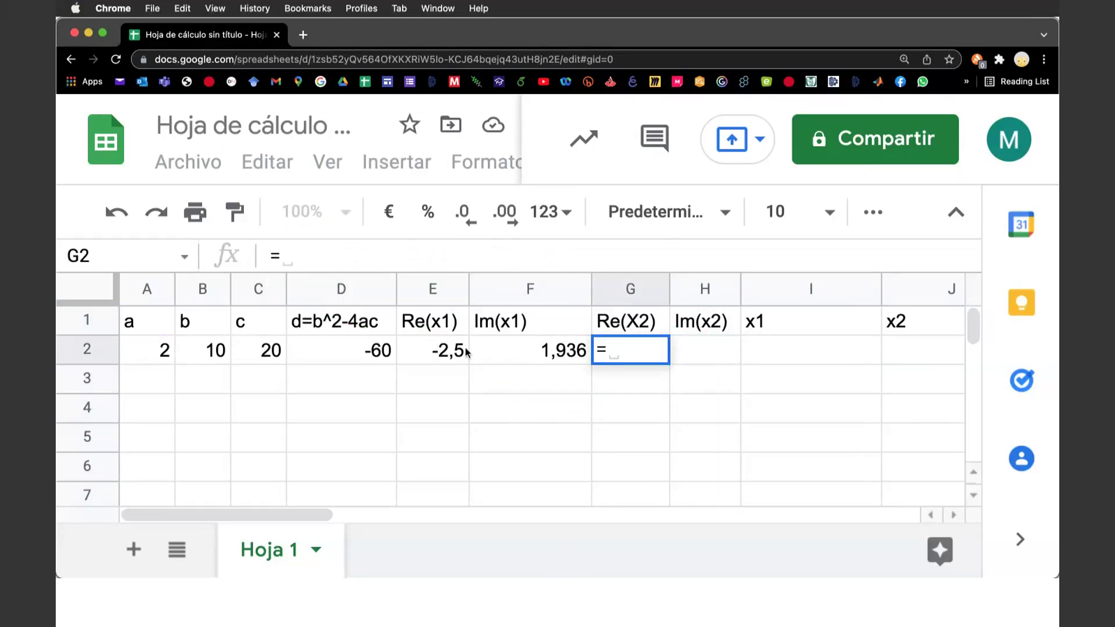
click(440, 353)
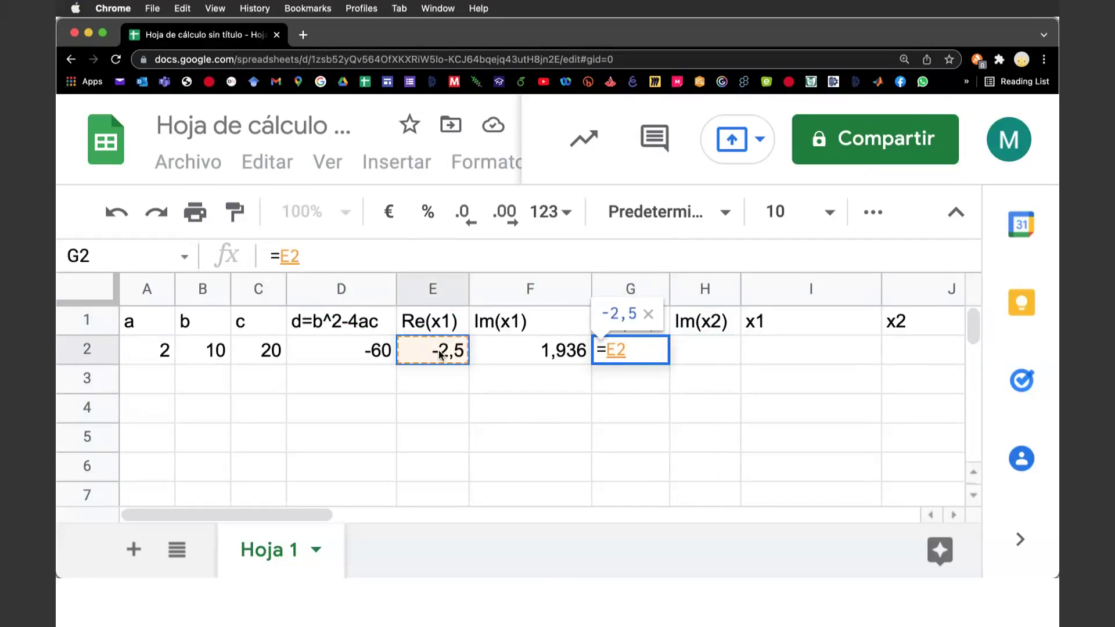
key(Return)
click(702, 349)
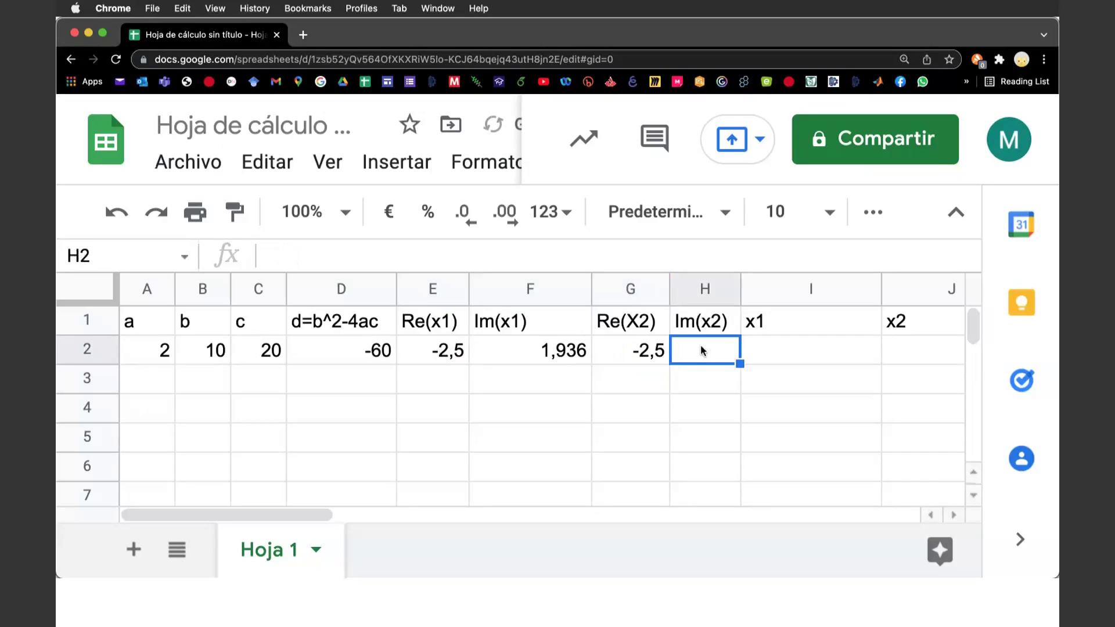
text(=-)
click(559, 352)
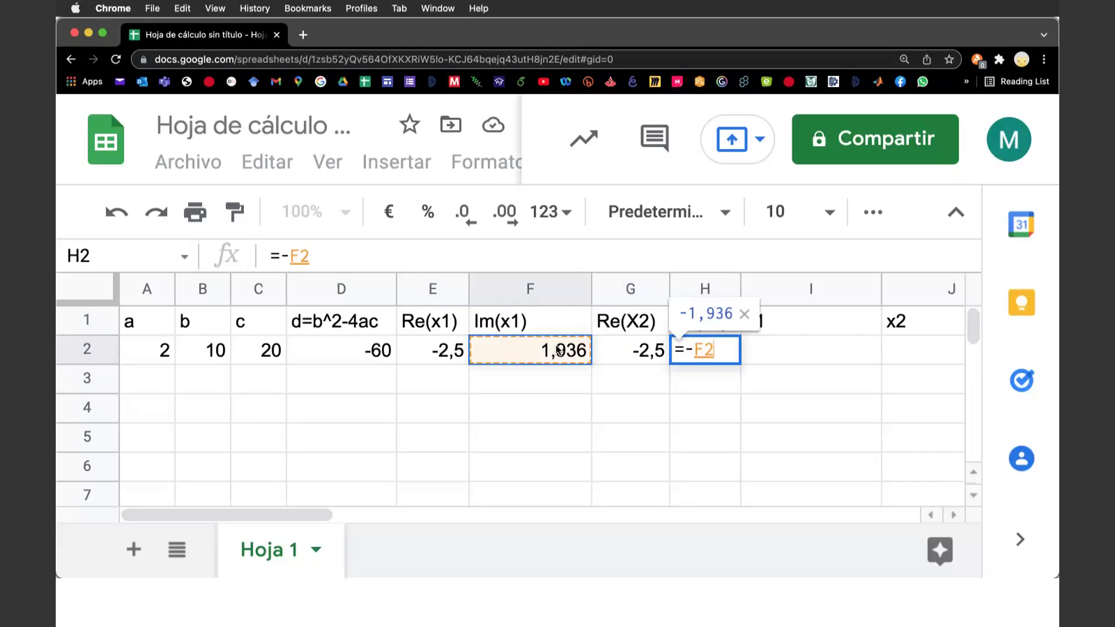
key(Return)
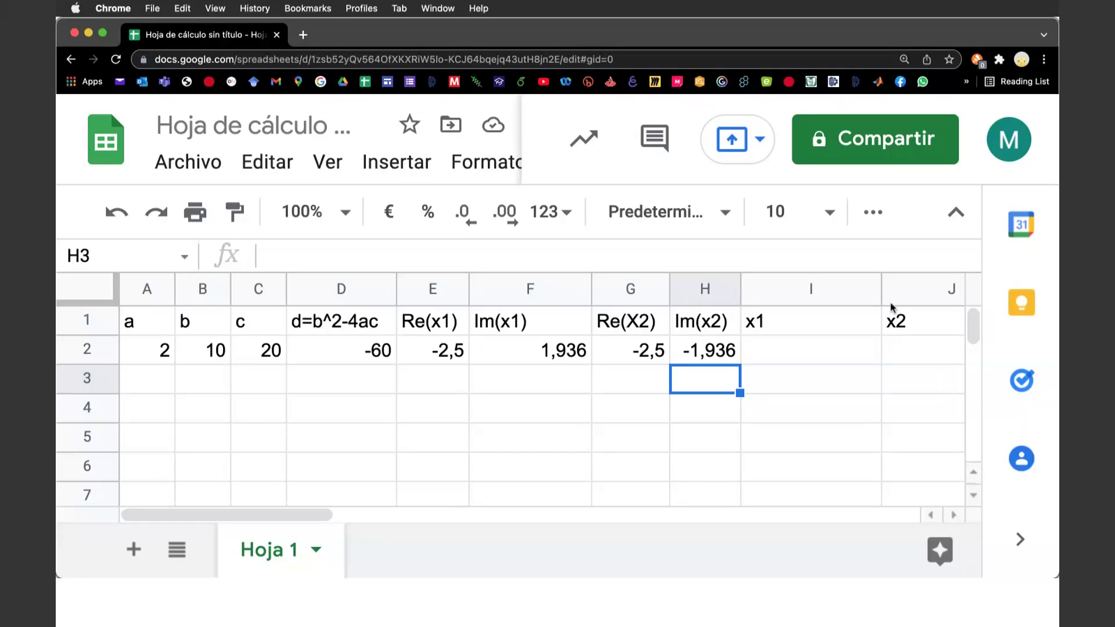
click(736, 354)
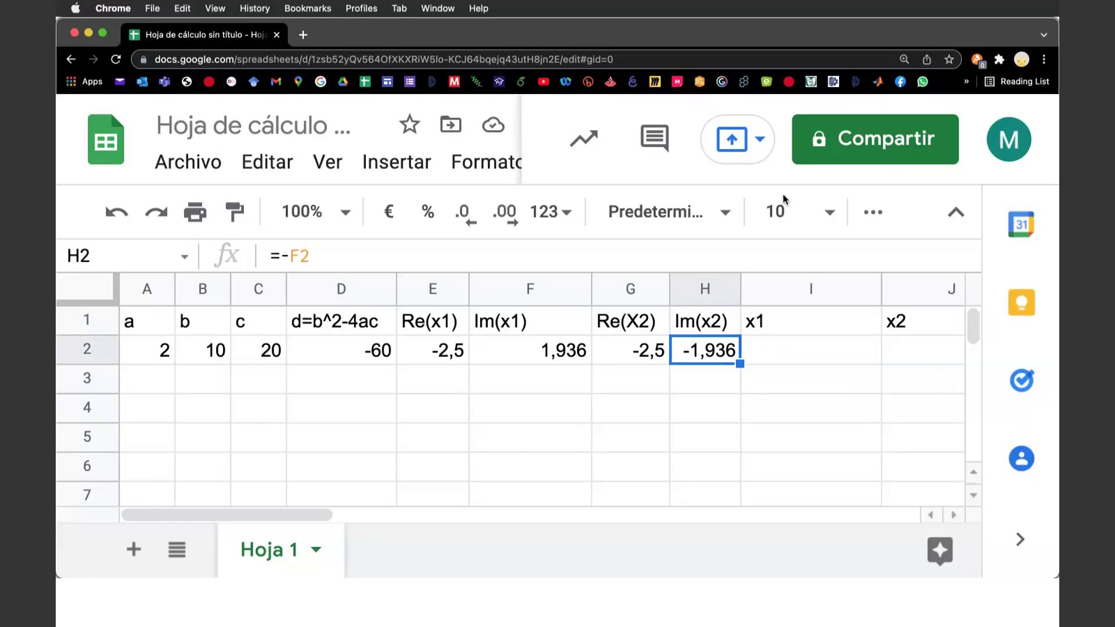
click(759, 351)
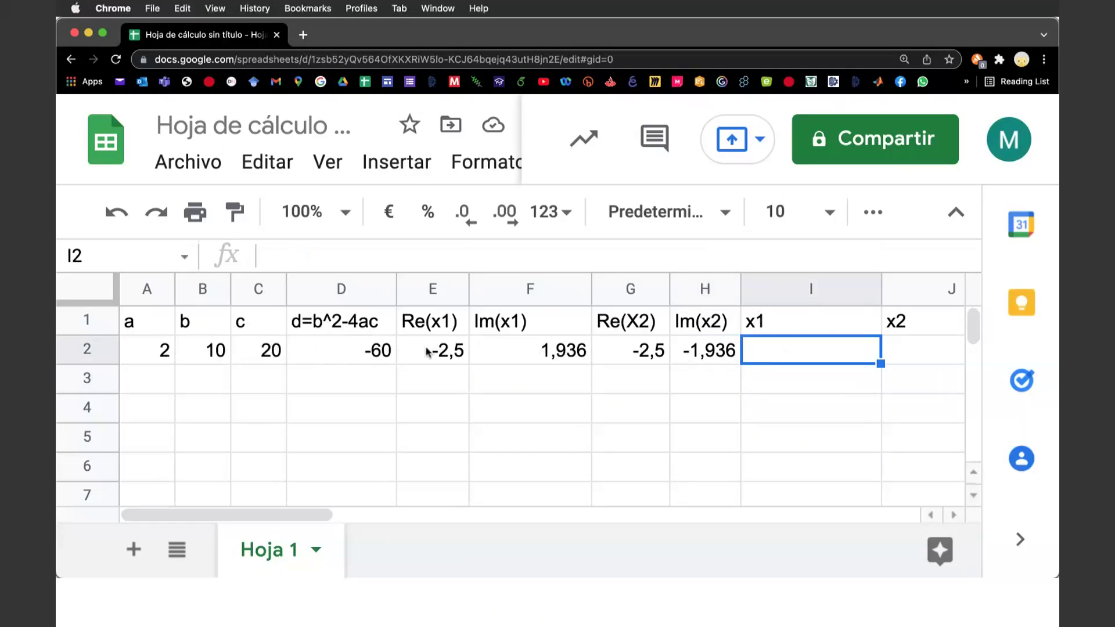
scroll(657, 356, right, 5)
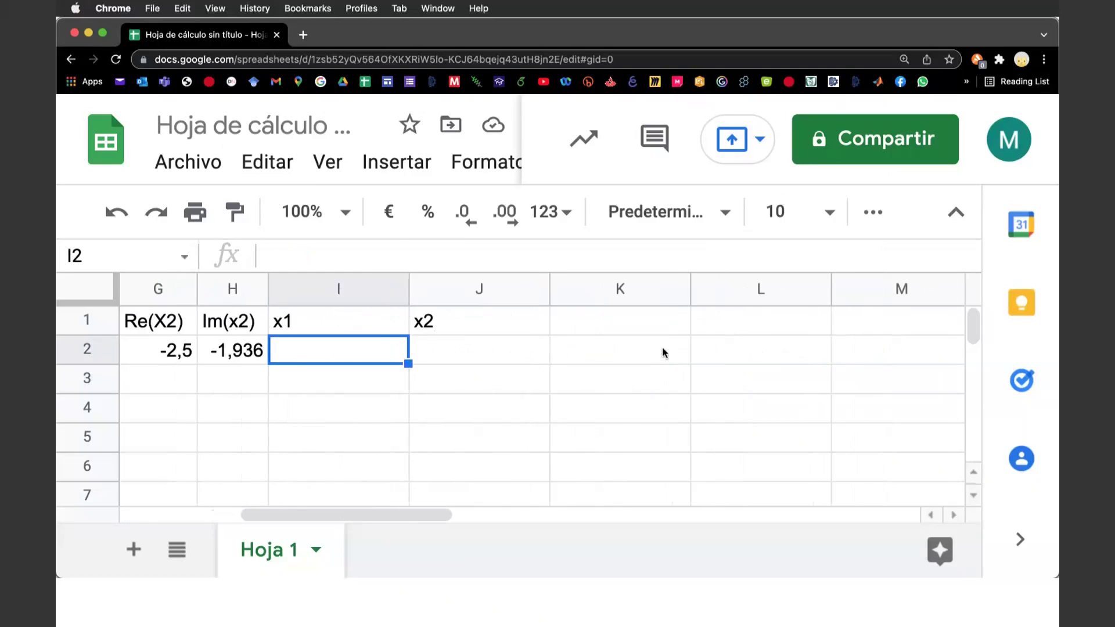
scroll(663, 352, left, 5)
click(337, 350)
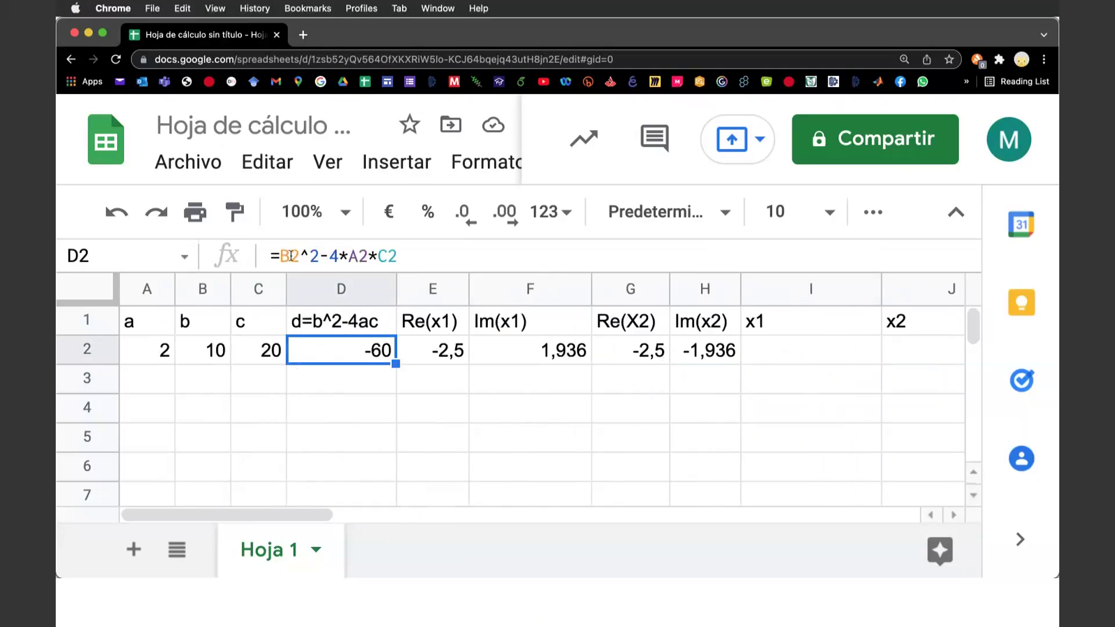
click(409, 258)
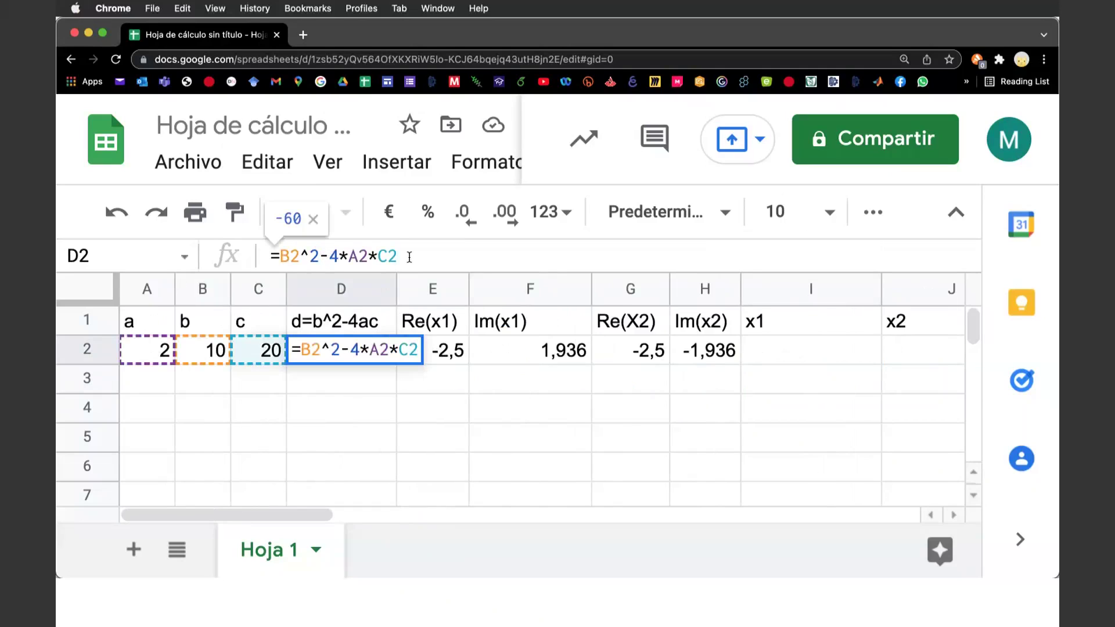
click(449, 352)
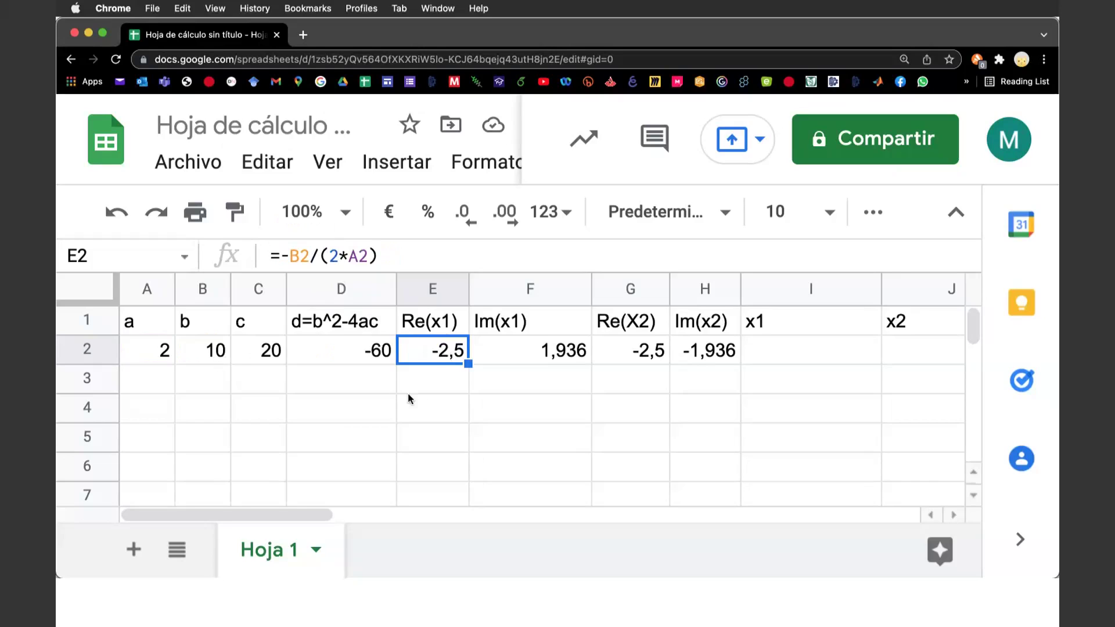
click(540, 350)
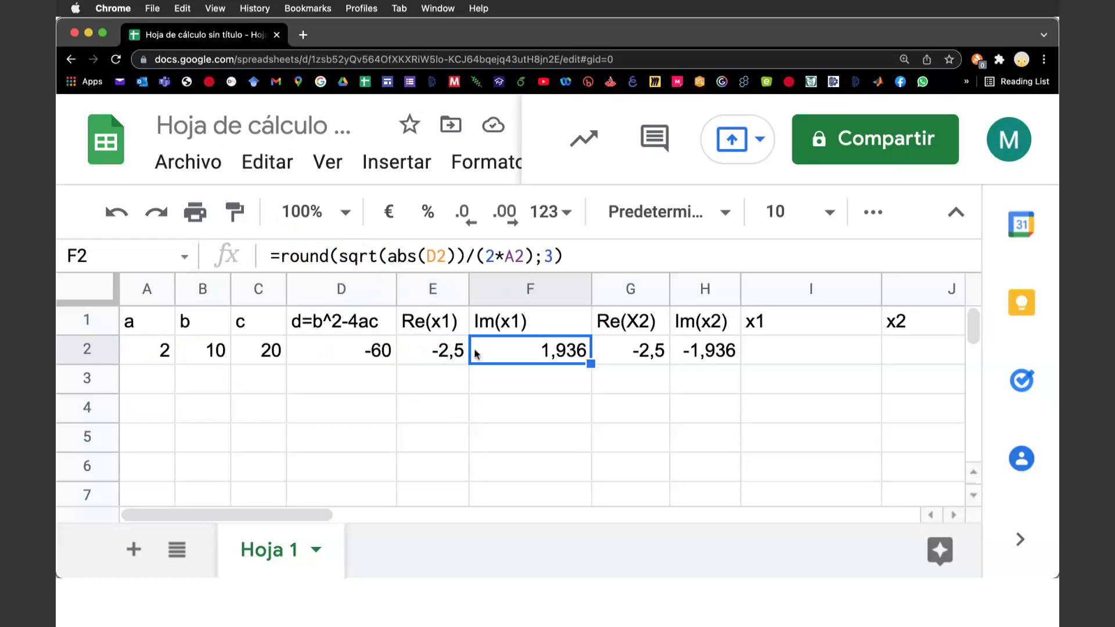
click(638, 355)
click(691, 354)
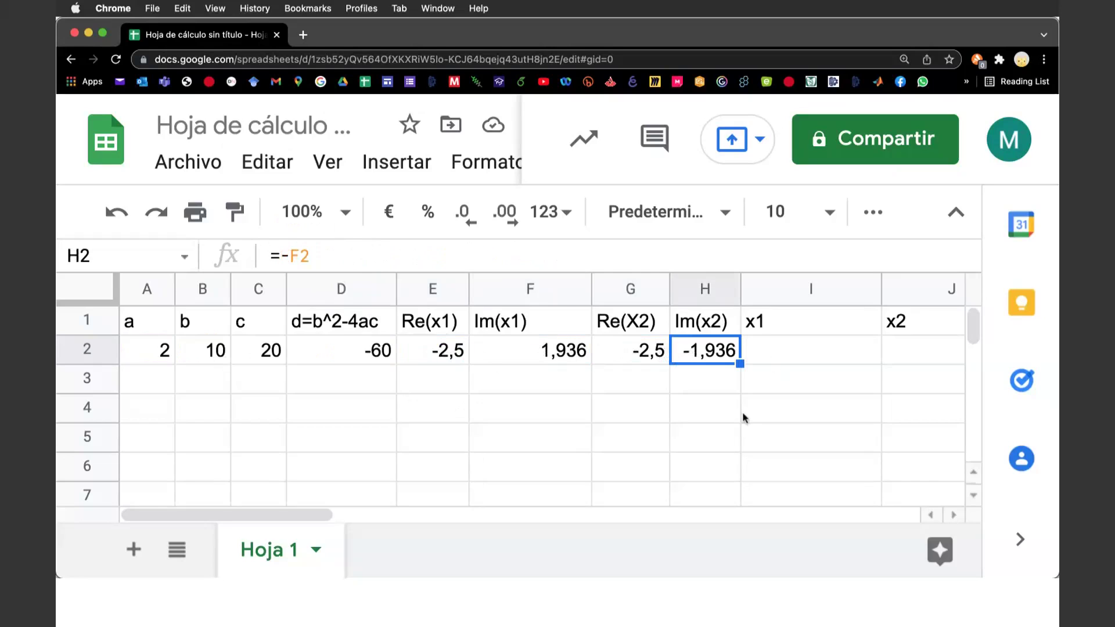
scroll(742, 412, right, 5)
scroll(743, 413, left, 4)
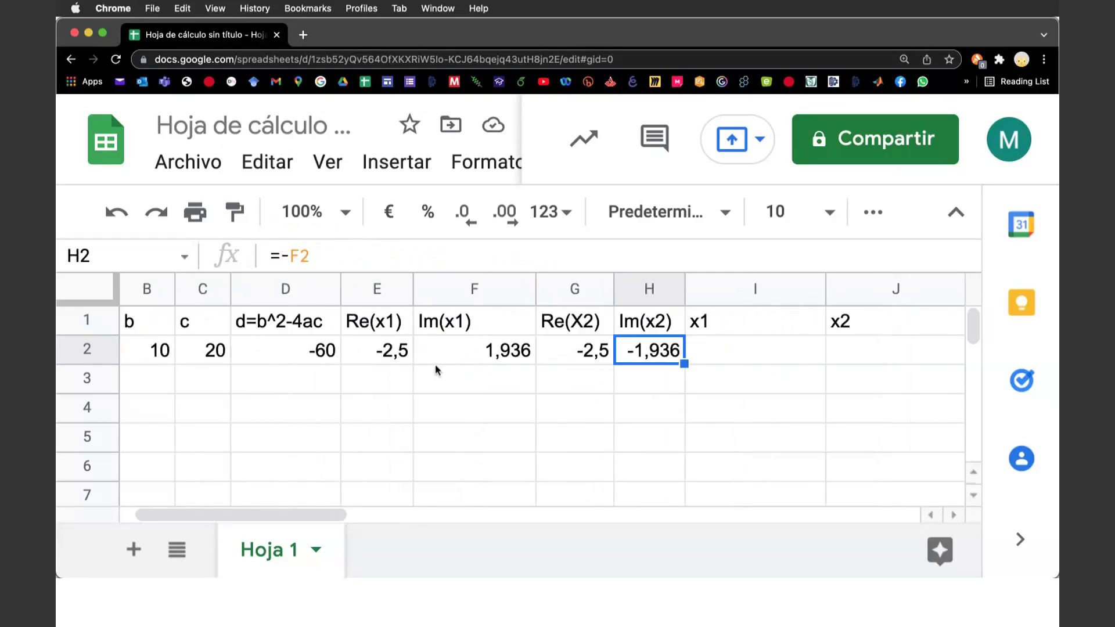
click(709, 351)
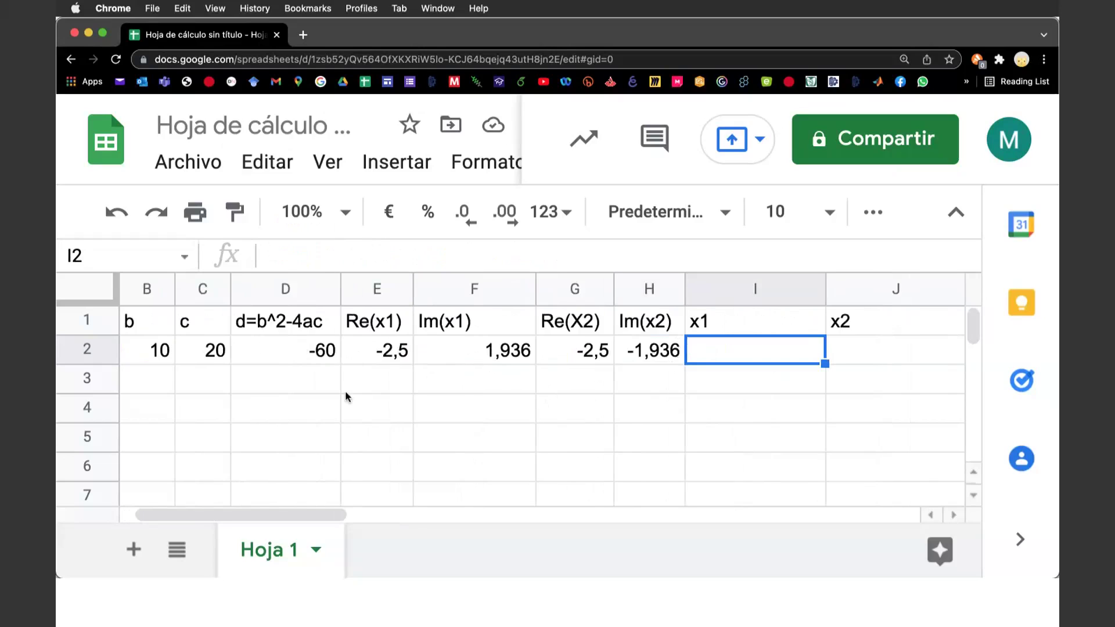
click(314, 350)
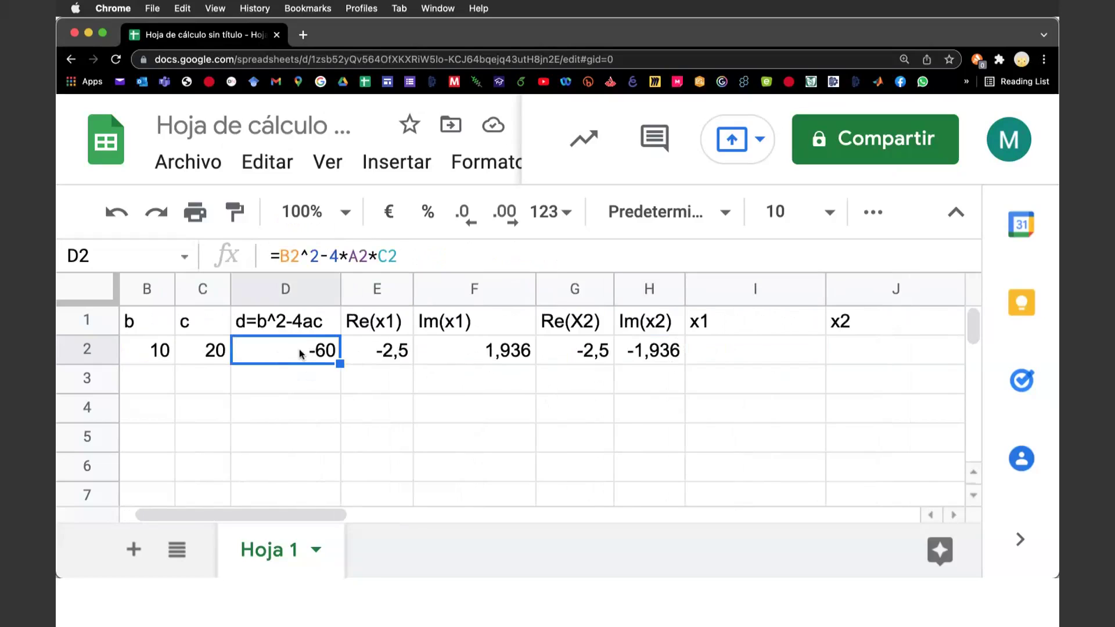
click(722, 347)
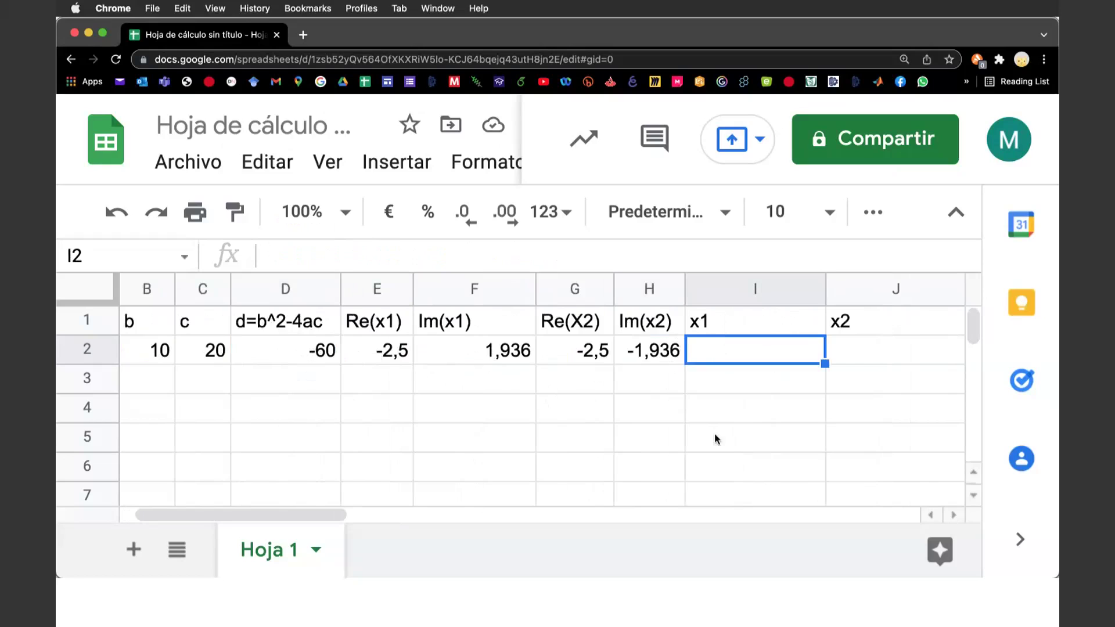
- In I2, enter =if(D2<0;COMPLEX(E2;F2) followed by a comma, which shows #ERROR!
text(=if)
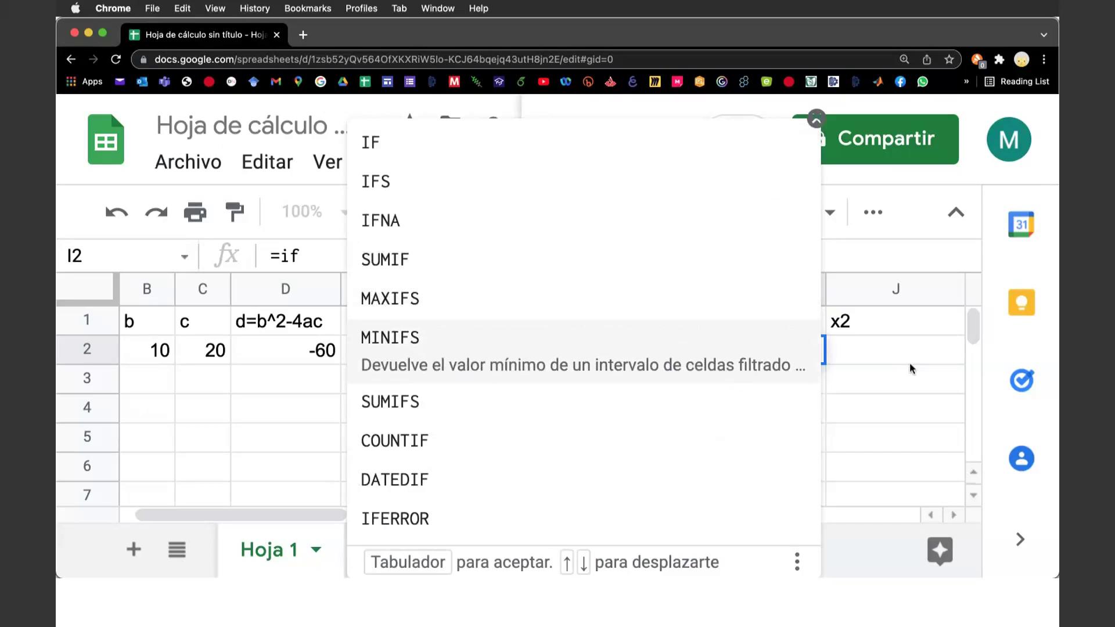
text(()
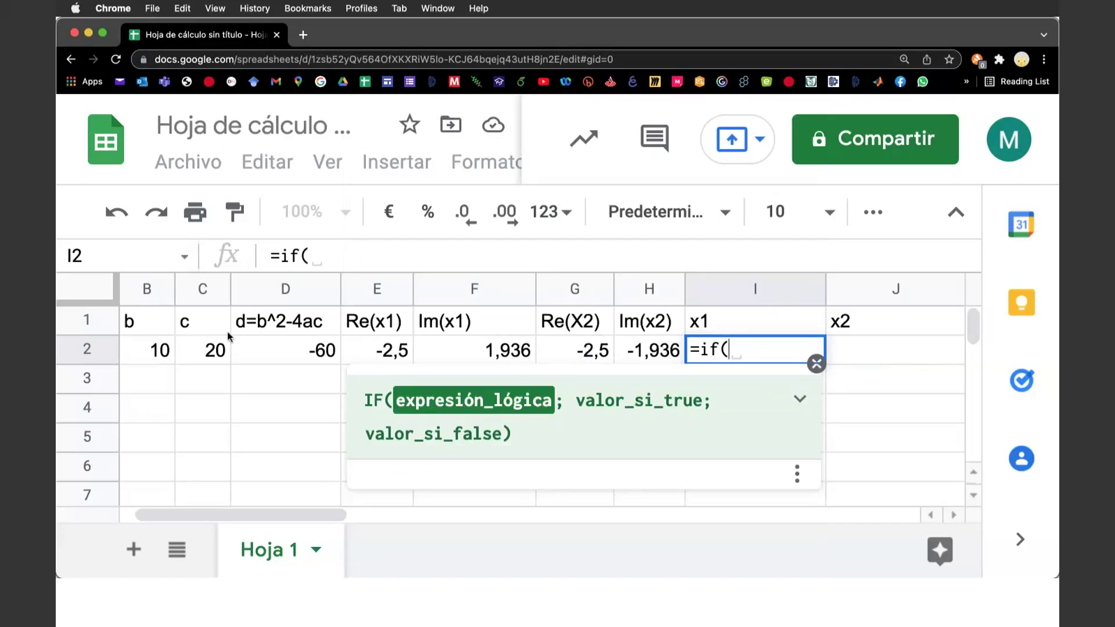
click(281, 349)
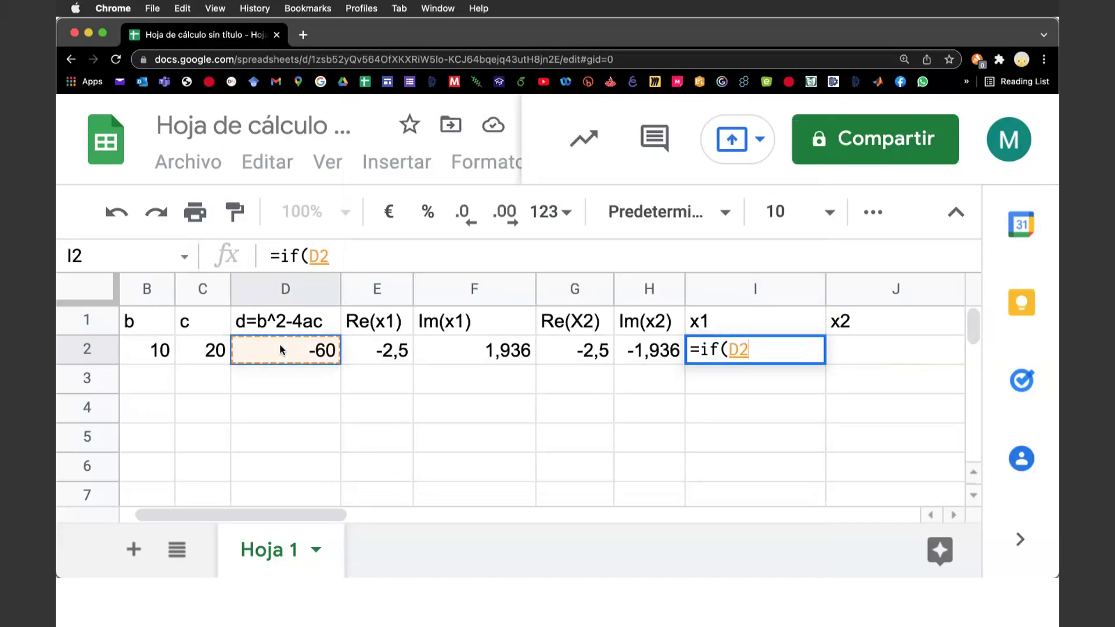
text(<0)
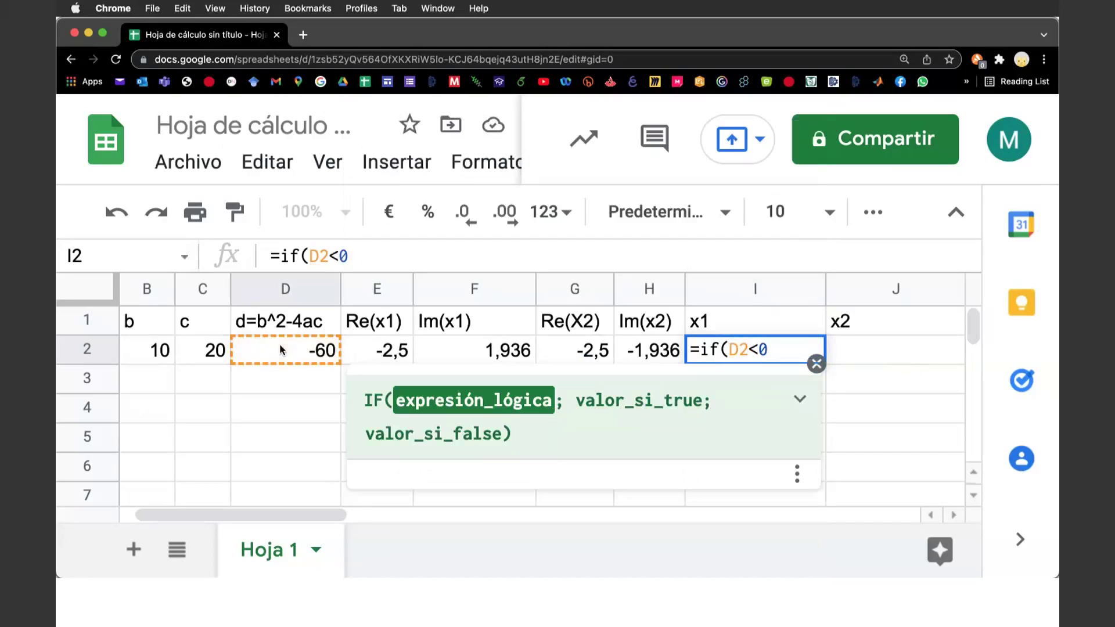
text(;)
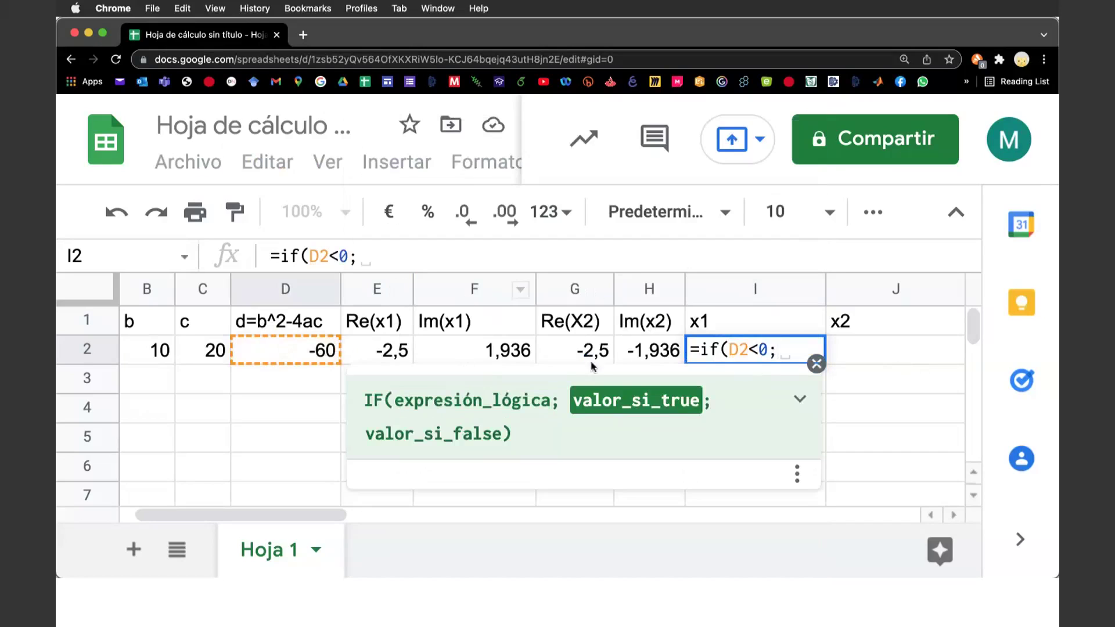
text(c)
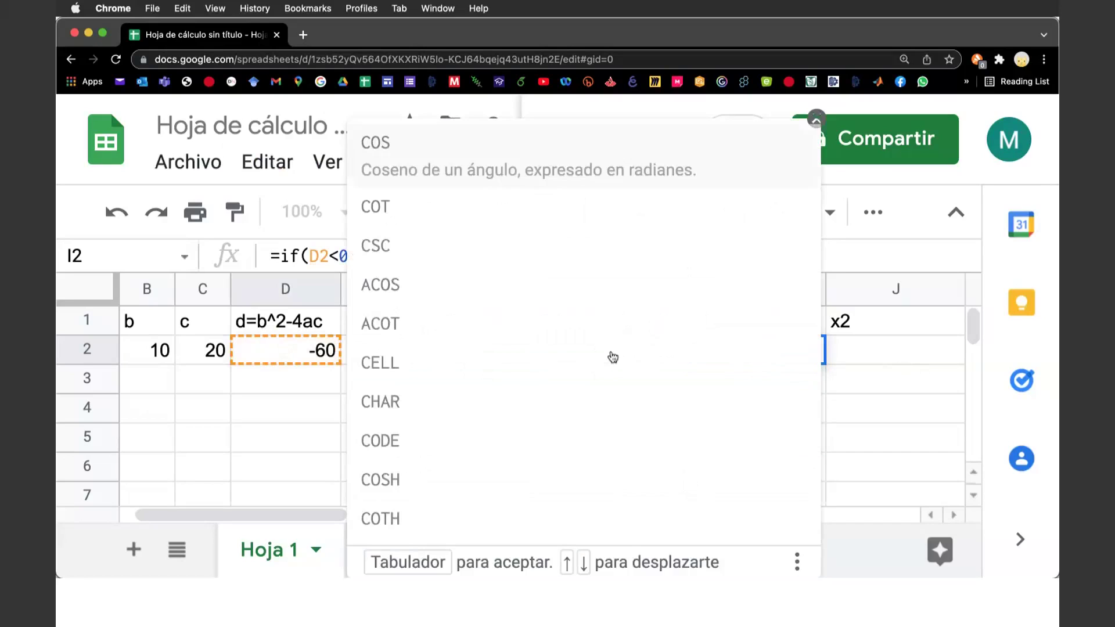
text(omp)
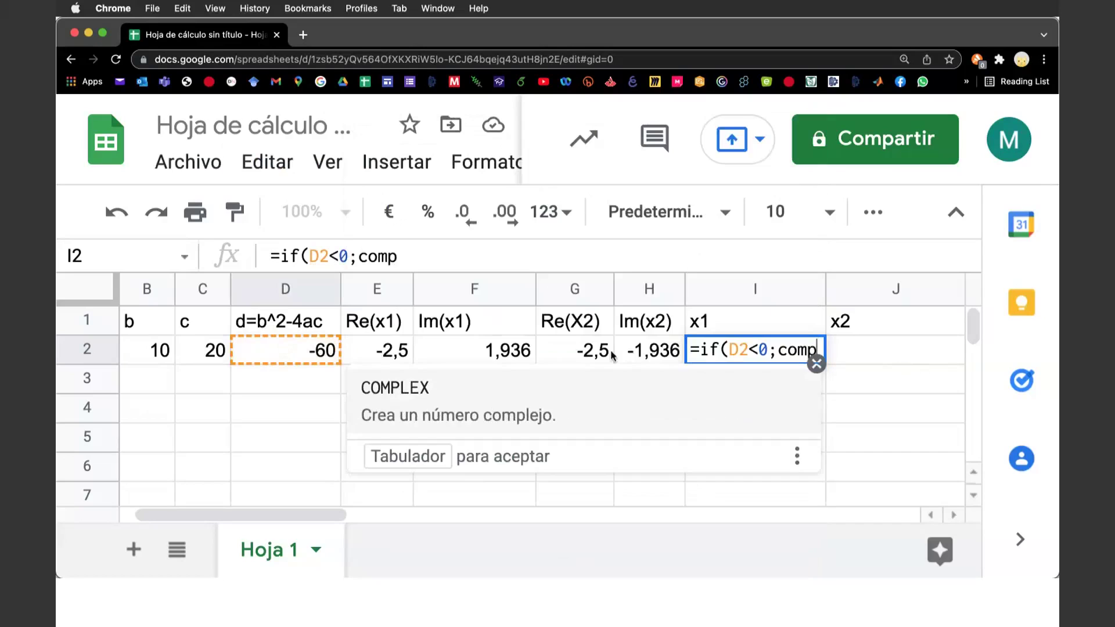
text(l)
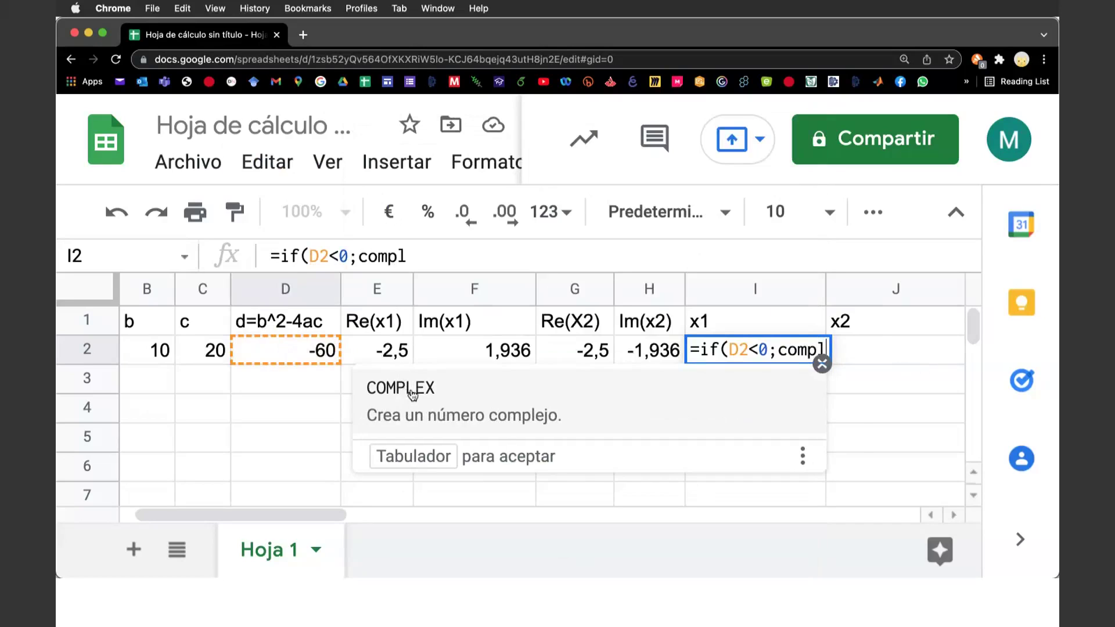
click(411, 391)
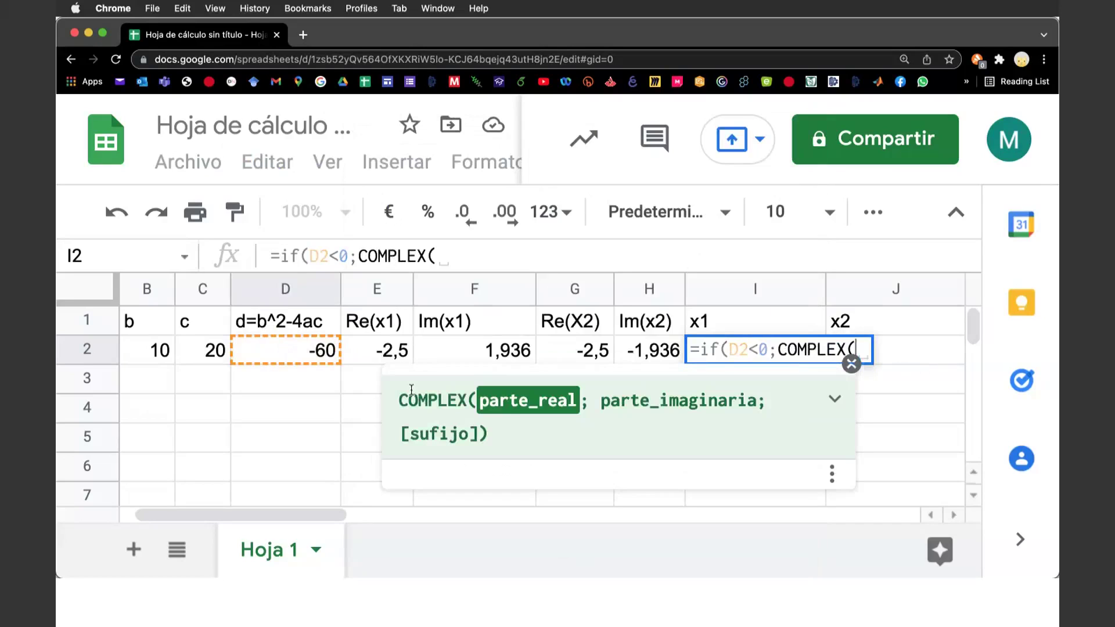
click(394, 351)
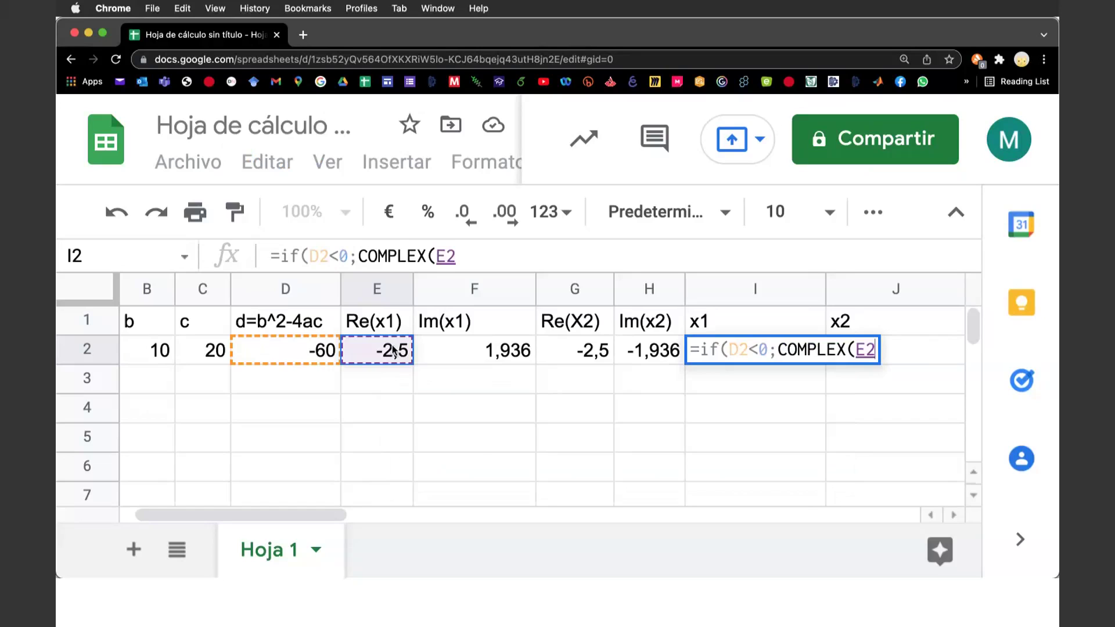
text(;)
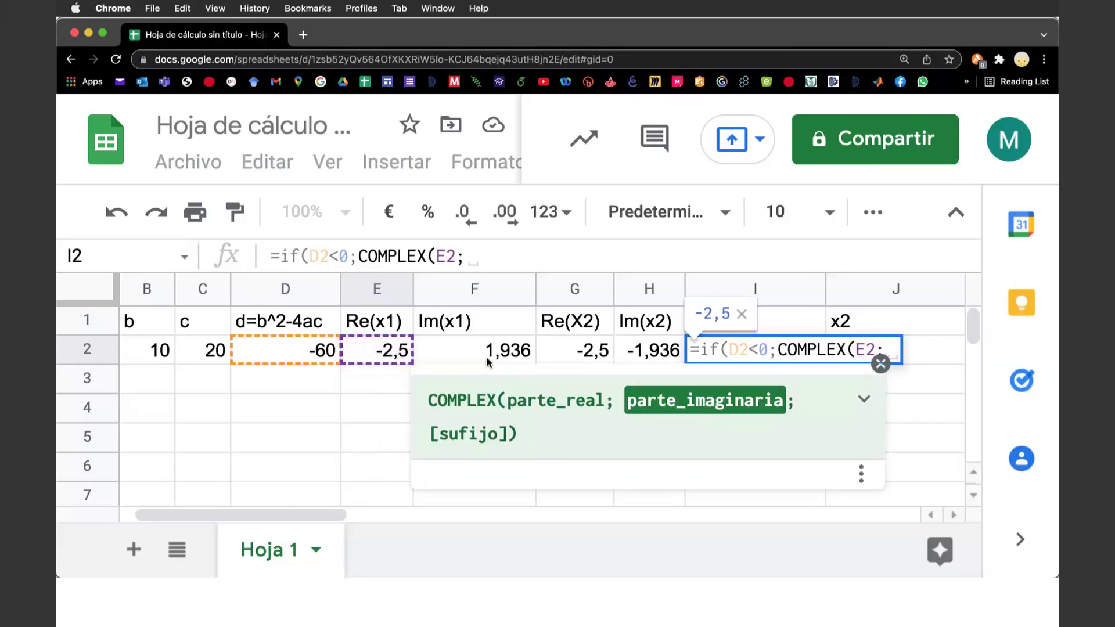
click(488, 360)
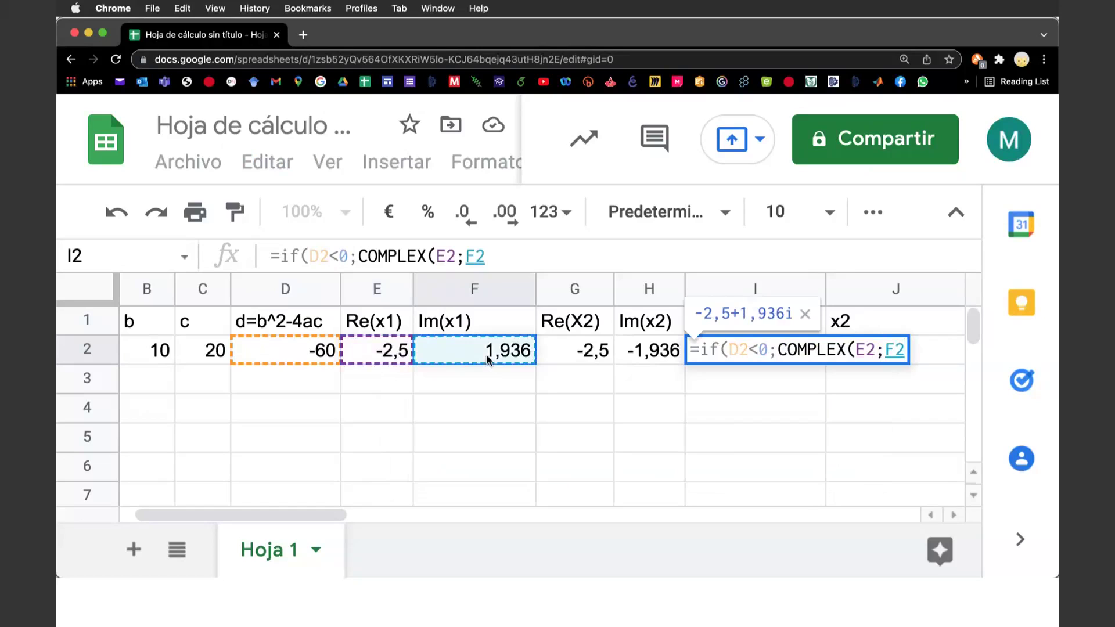
text())
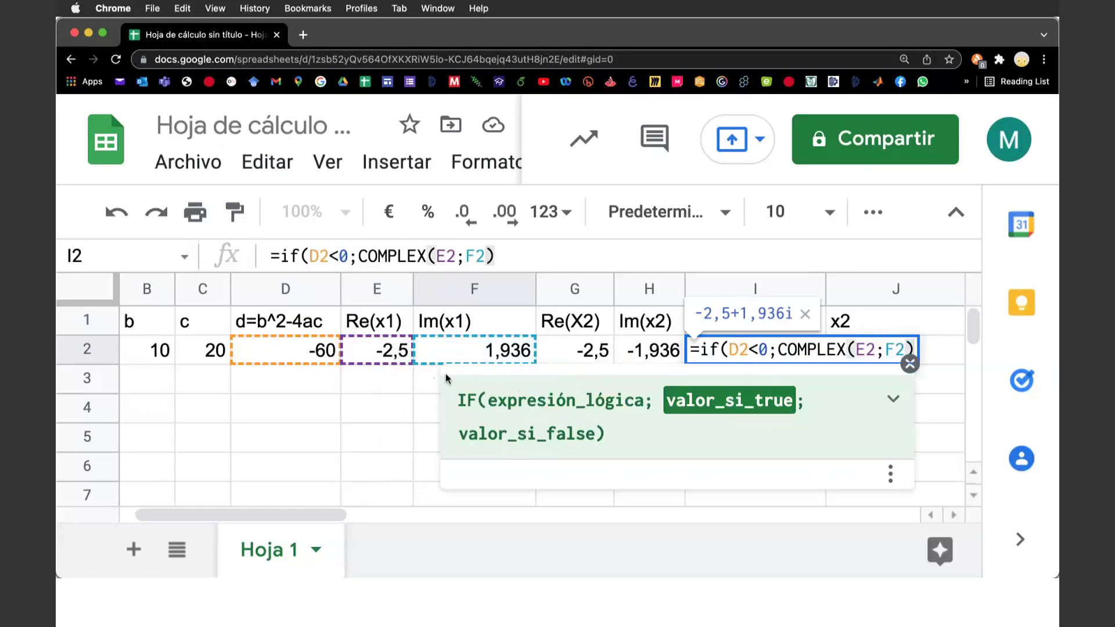
text(,)
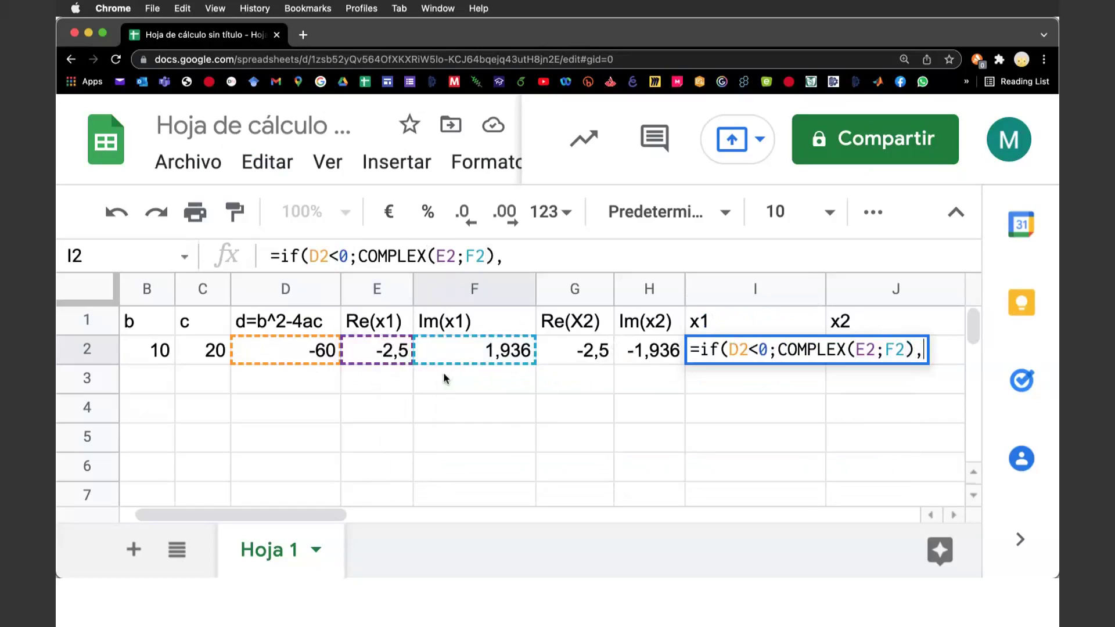
click(383, 352)
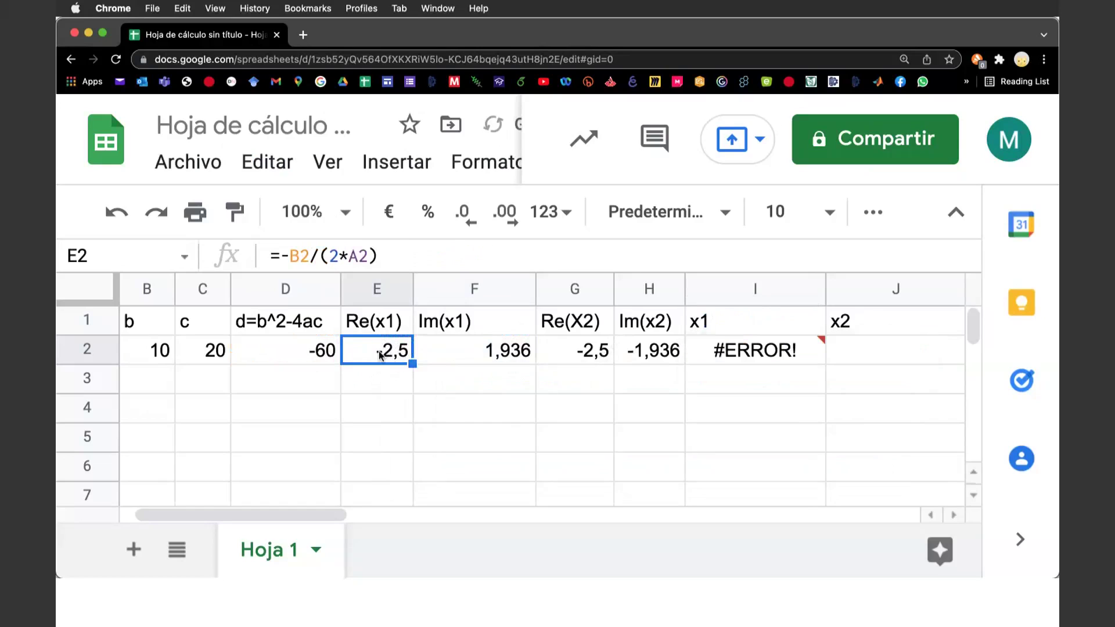
- Replace the comma in the x1 formula with a semicolon and start an E2+ false branch
click(776, 350)
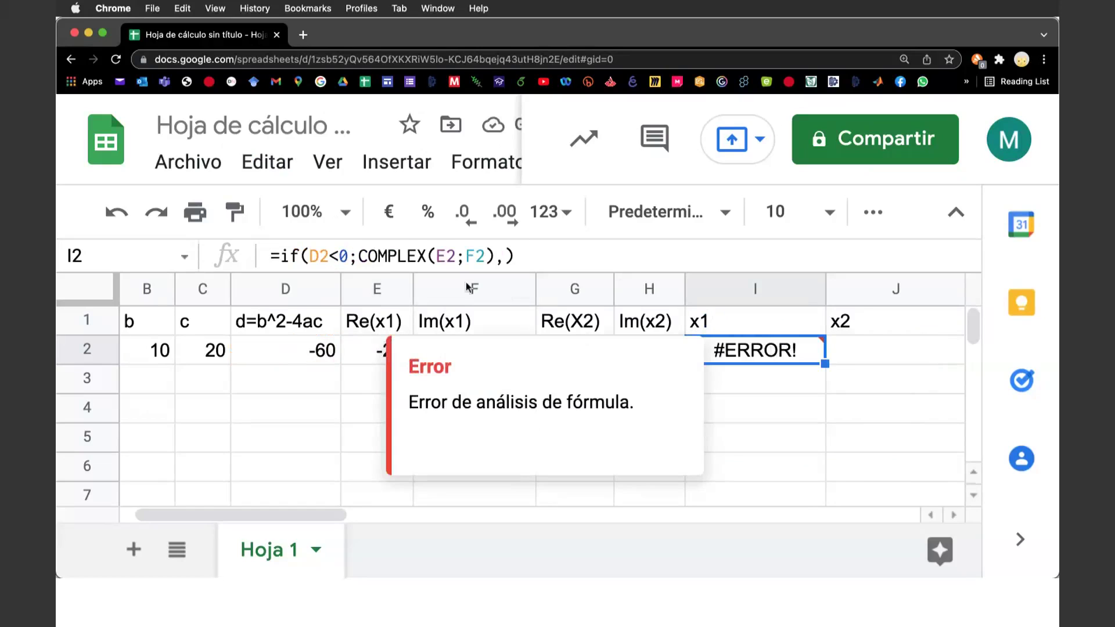
click(502, 258)
key(BackSpace)
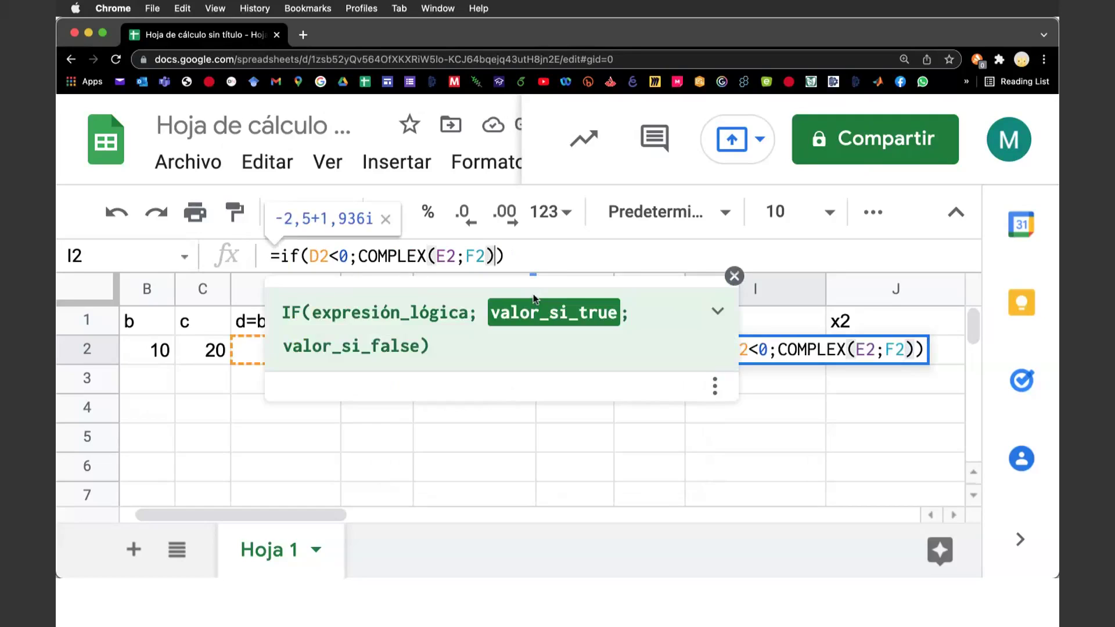
text(;)
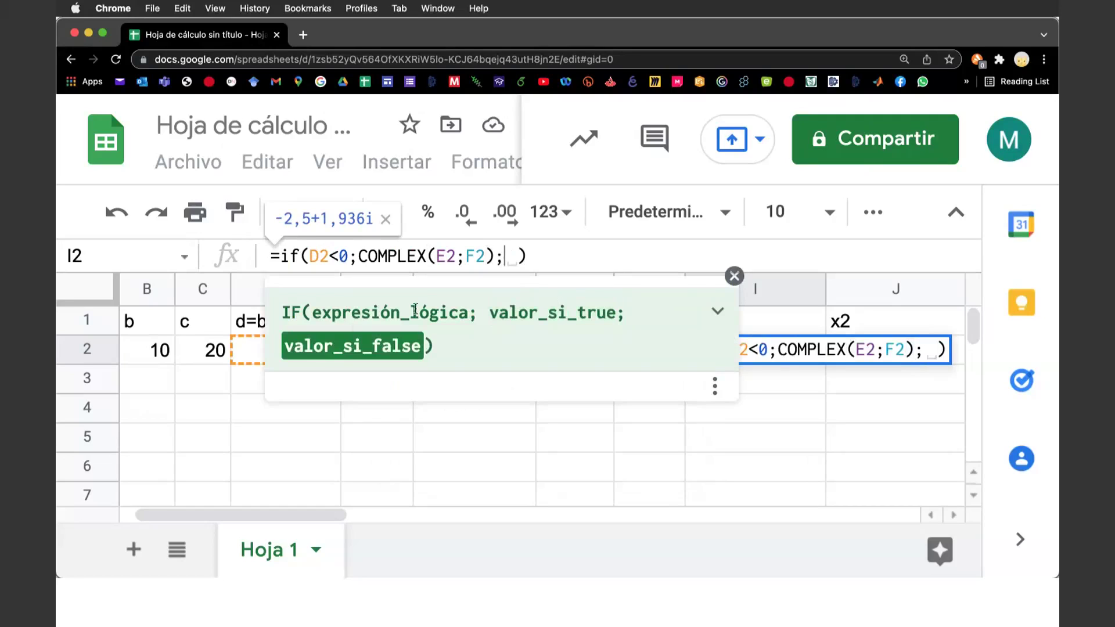
key(Delete)
click(378, 349)
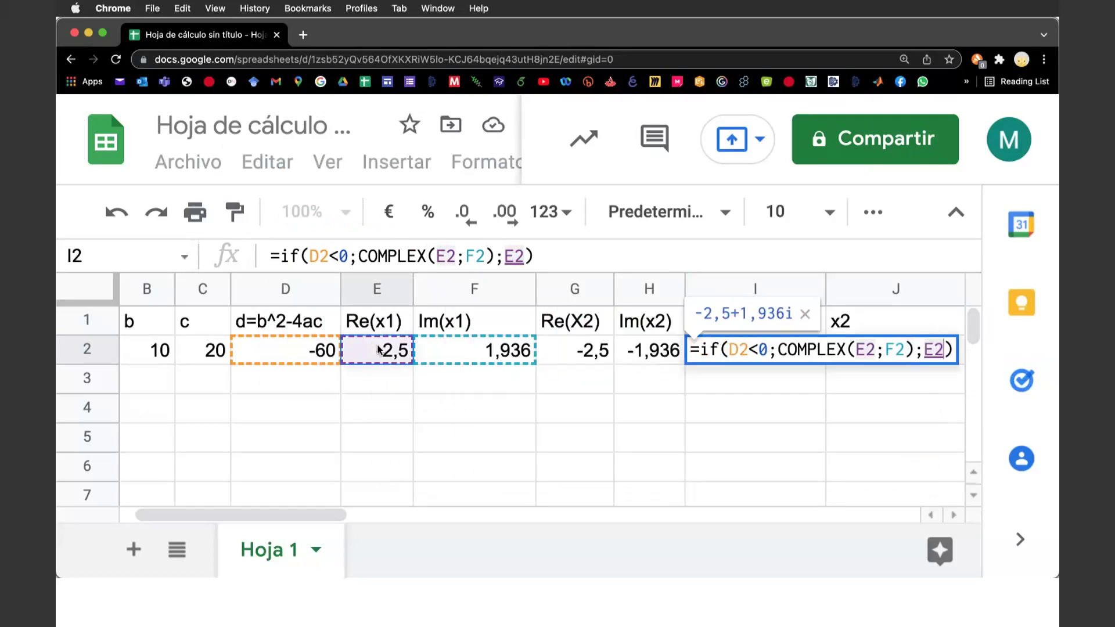
text(+)
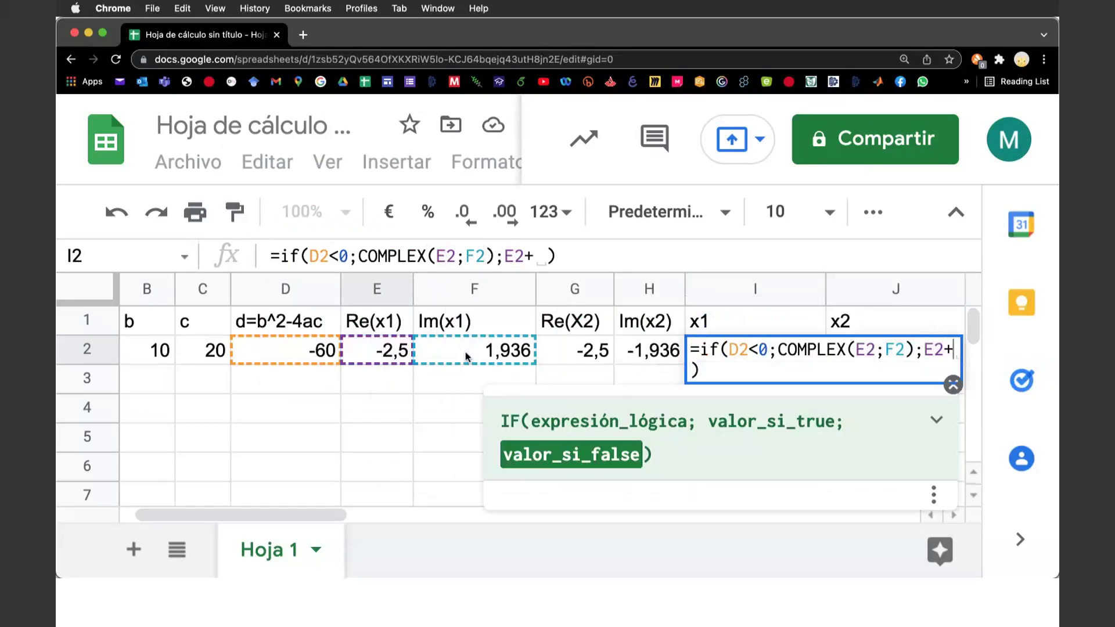
click(468, 356)
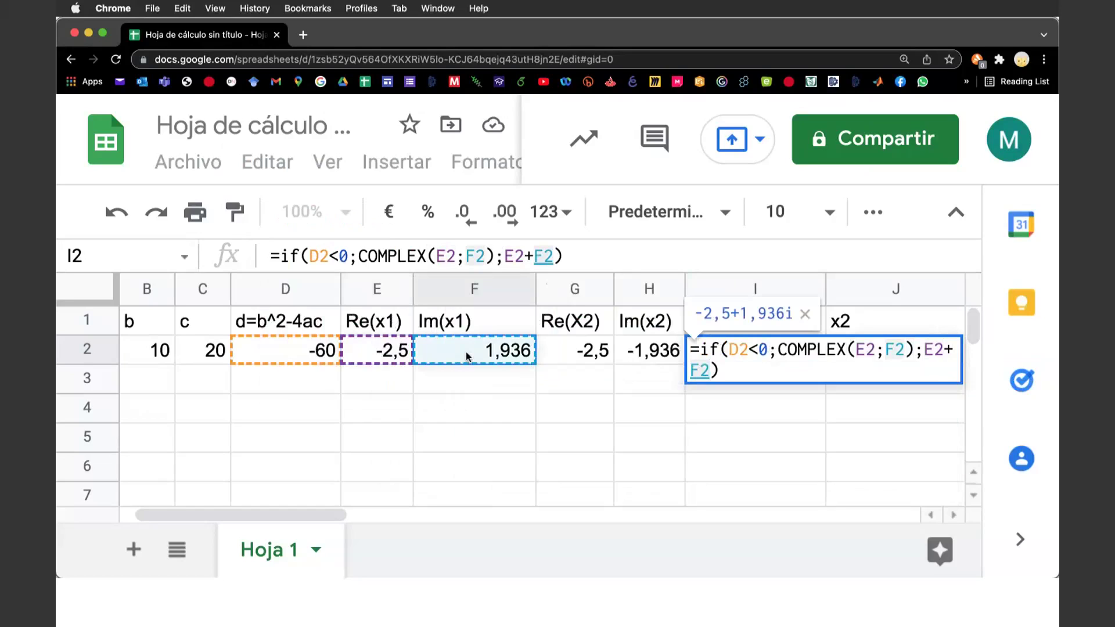
key(Right)
key(Right)
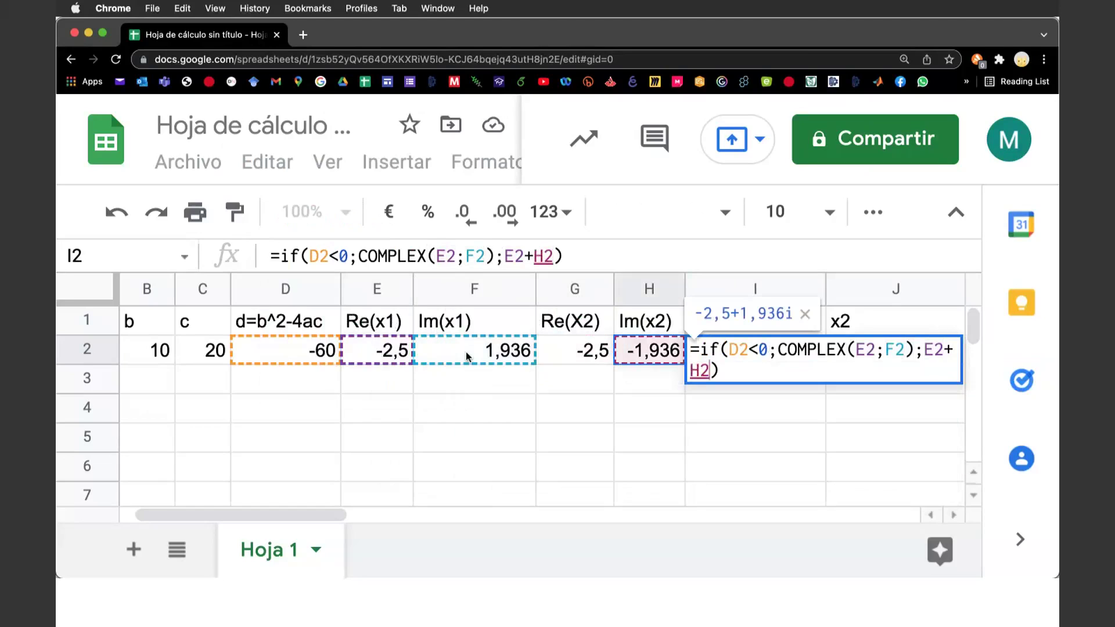
key(Right)
key(BackSpace)
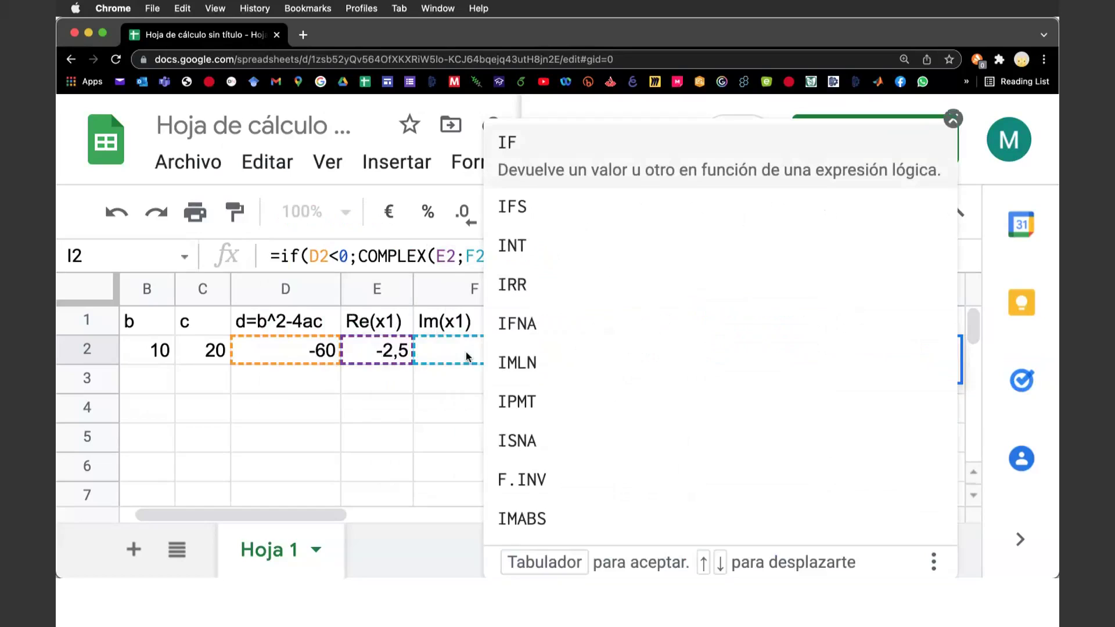
click(475, 352)
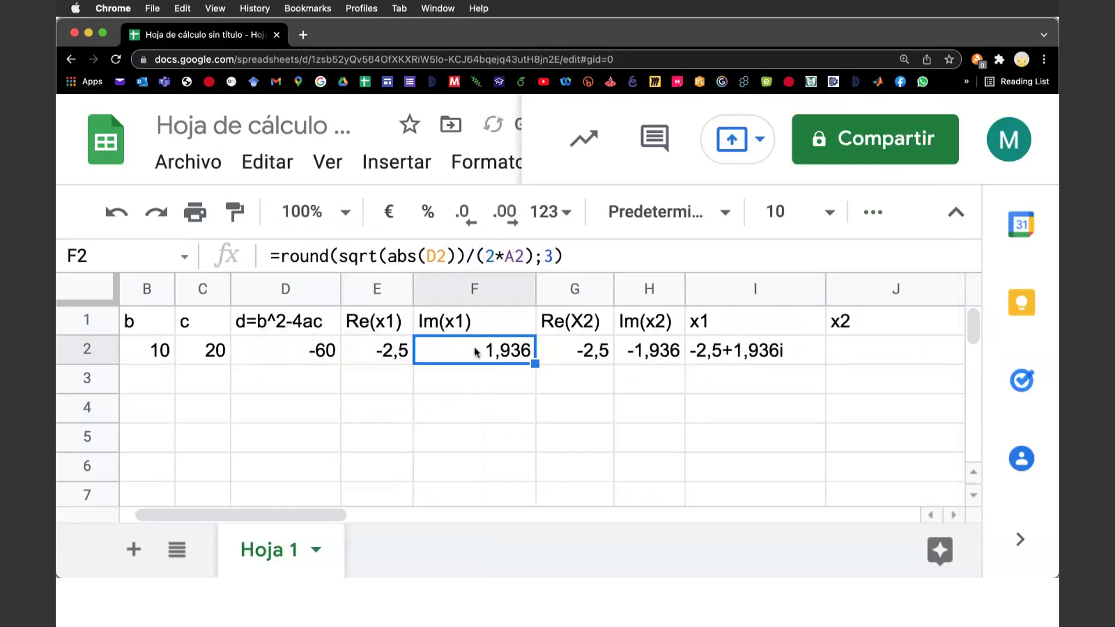
- Complete x1 as =if(D2<0;COMPLEX(E2;F2);E2+F2), showing -2,5+1,936i
click(734, 355)
click(538, 255)
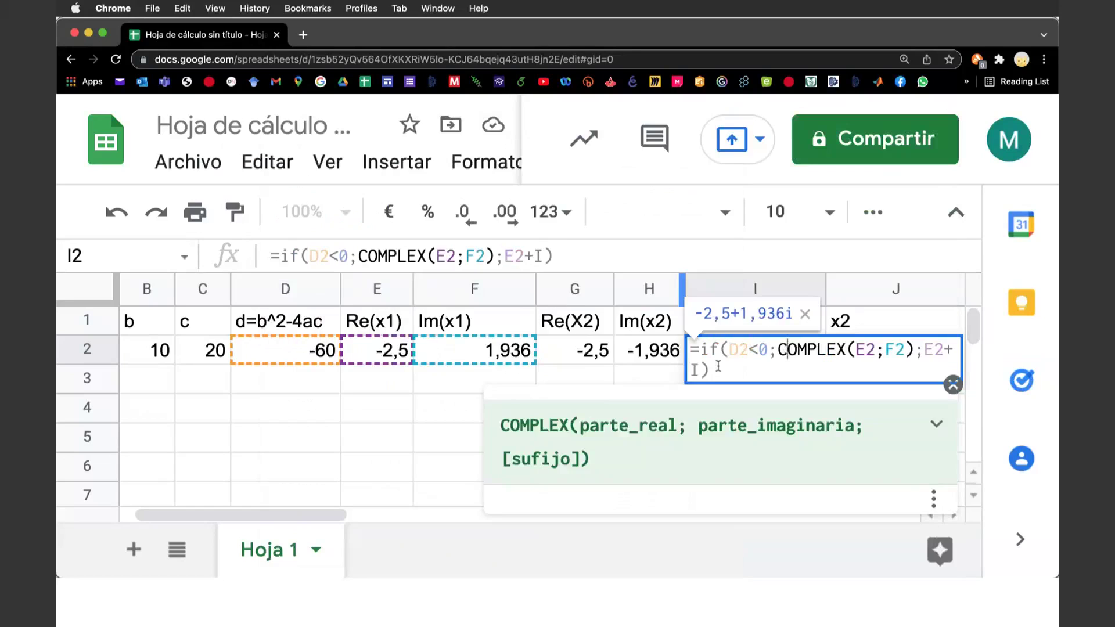
click(701, 367)
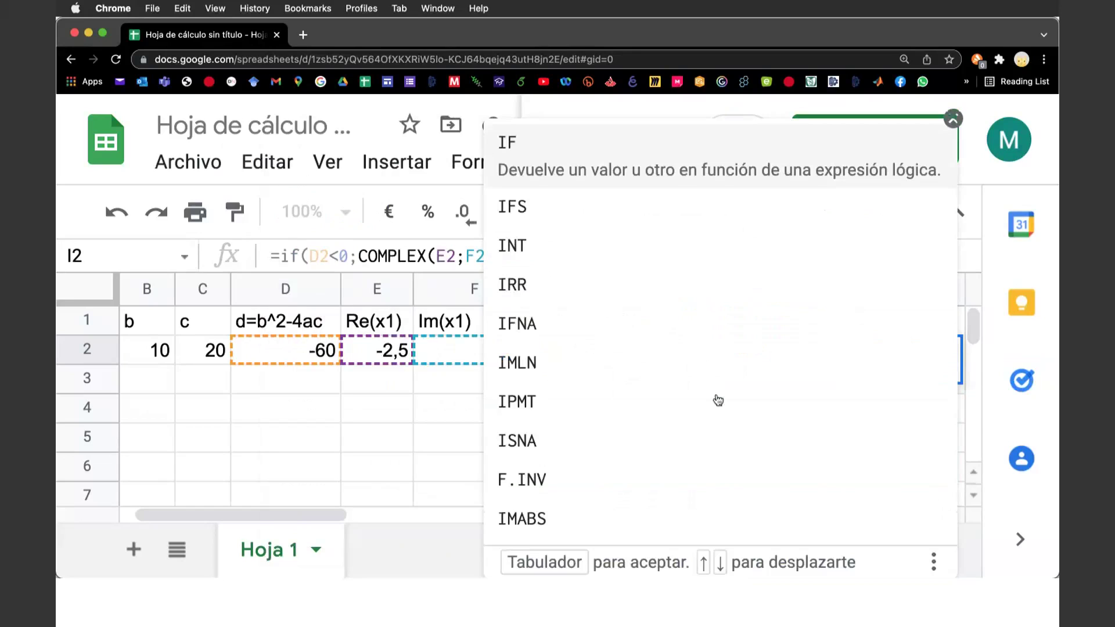
key(Escape)
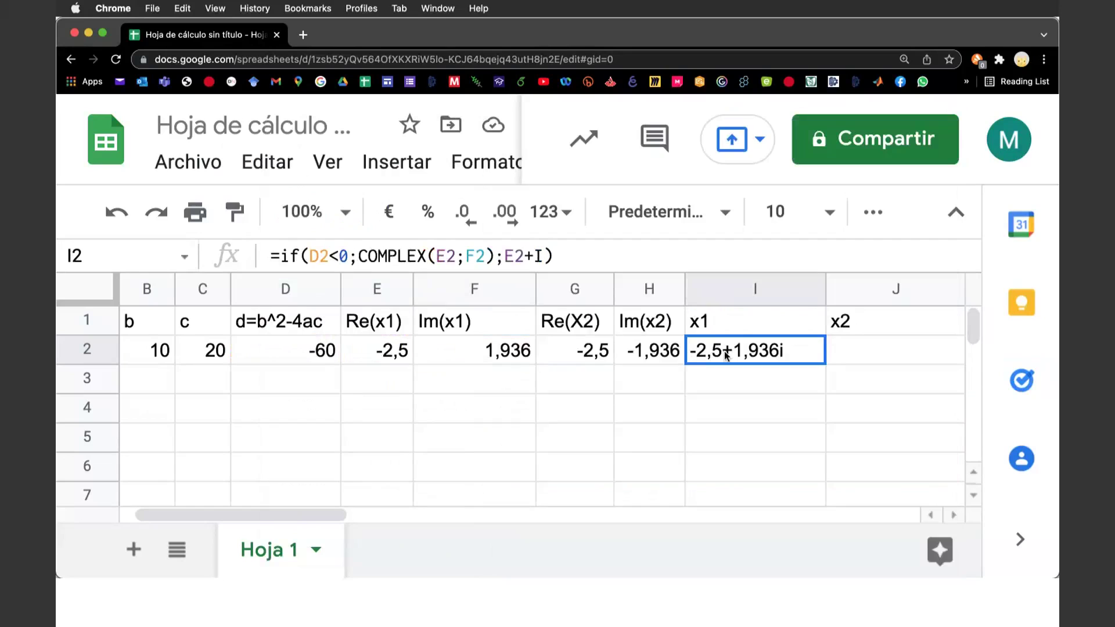
click(540, 256)
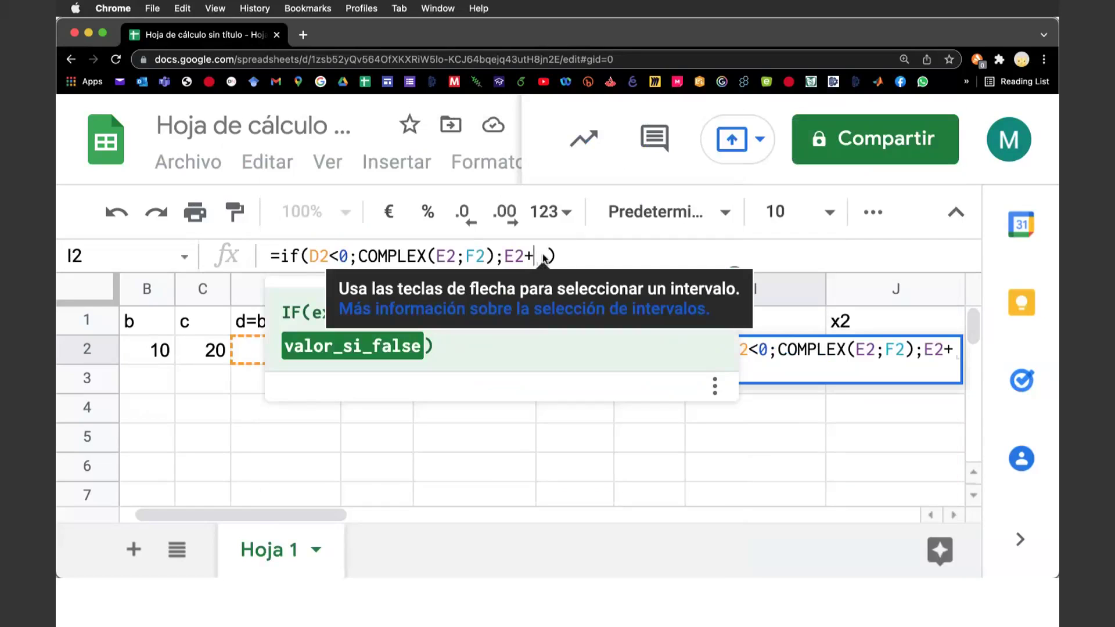
text(F2)
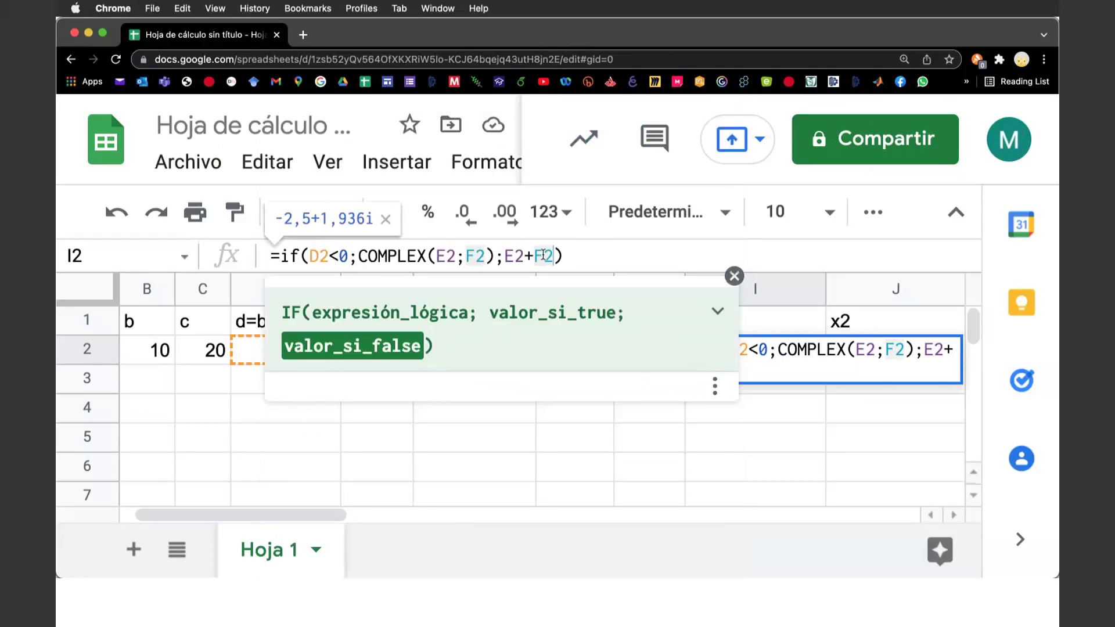
click(570, 256)
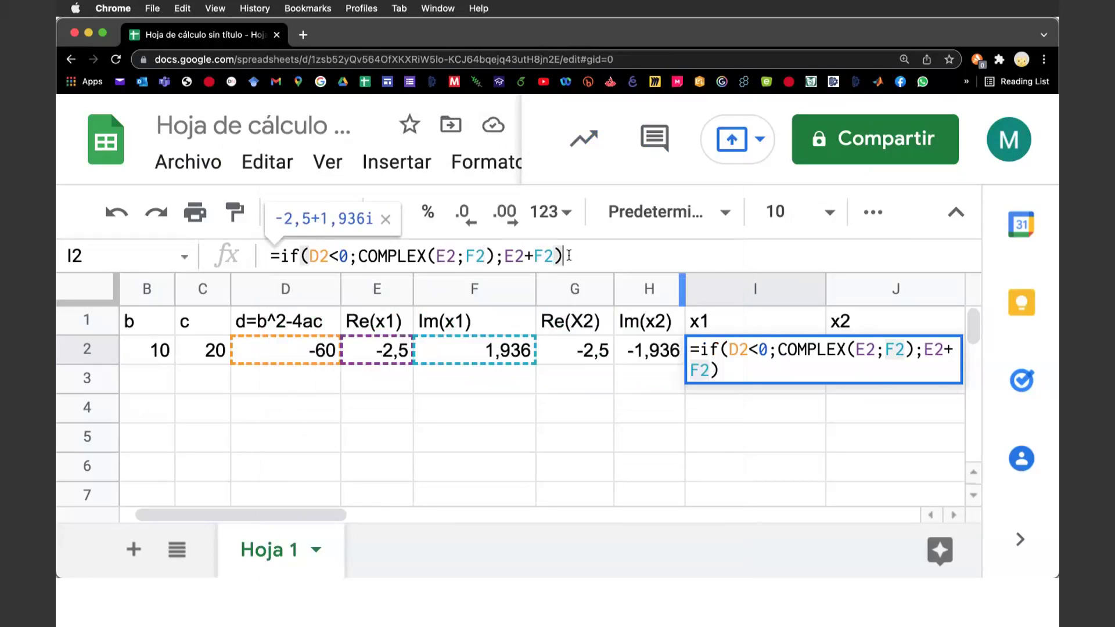
key(Return)
click(740, 357)
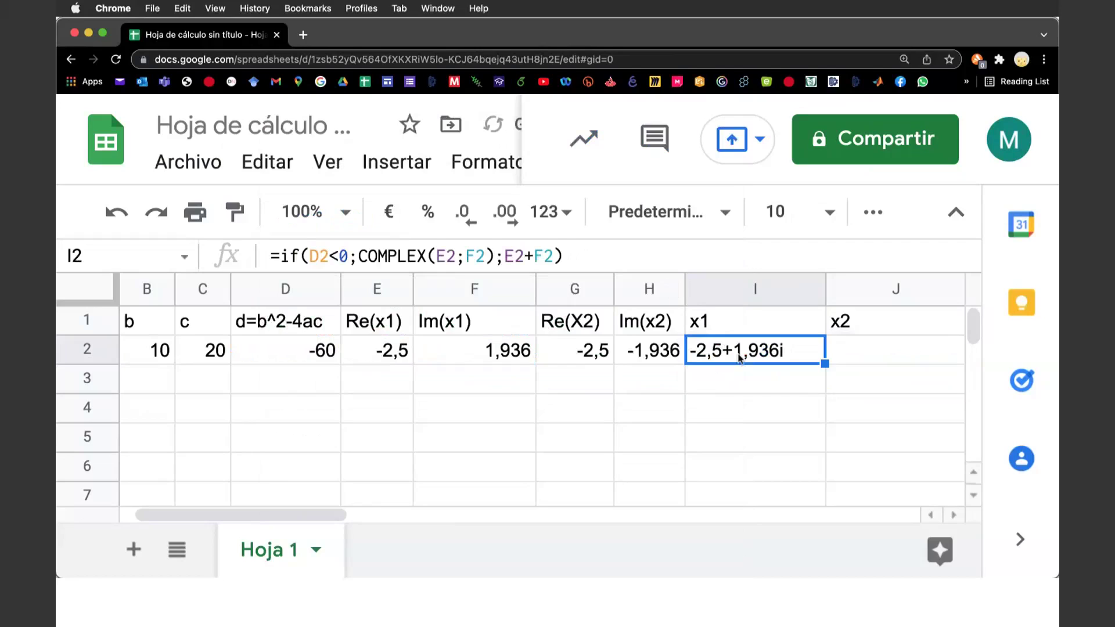
click(844, 351)
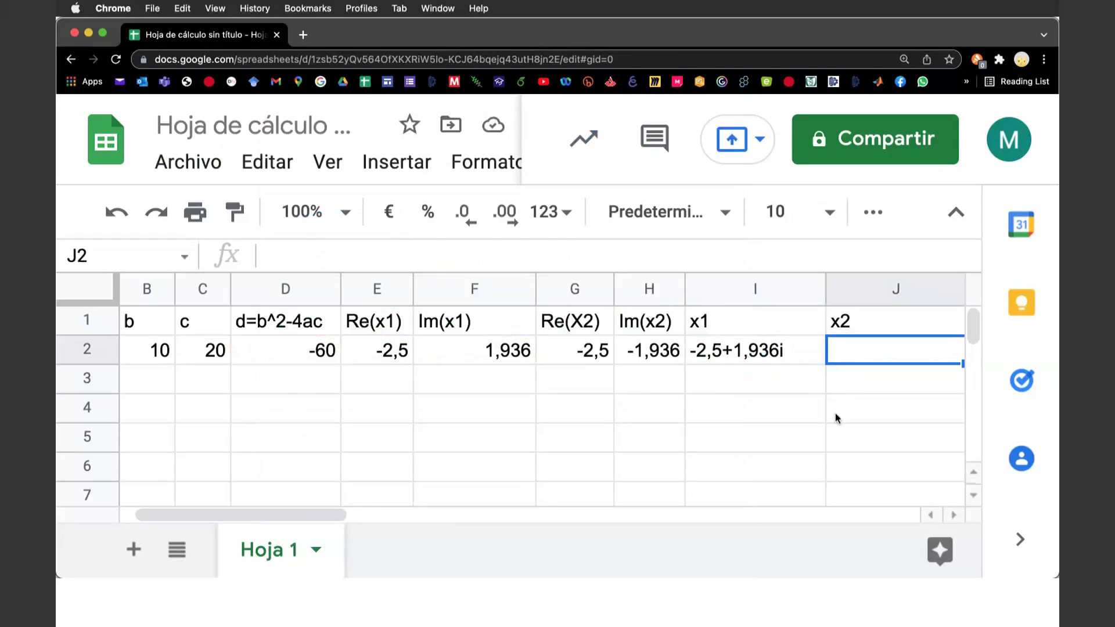
- In J2, enter the x2 condition and complex branch =if(D2<0;complex(G2;H2);
text(=)
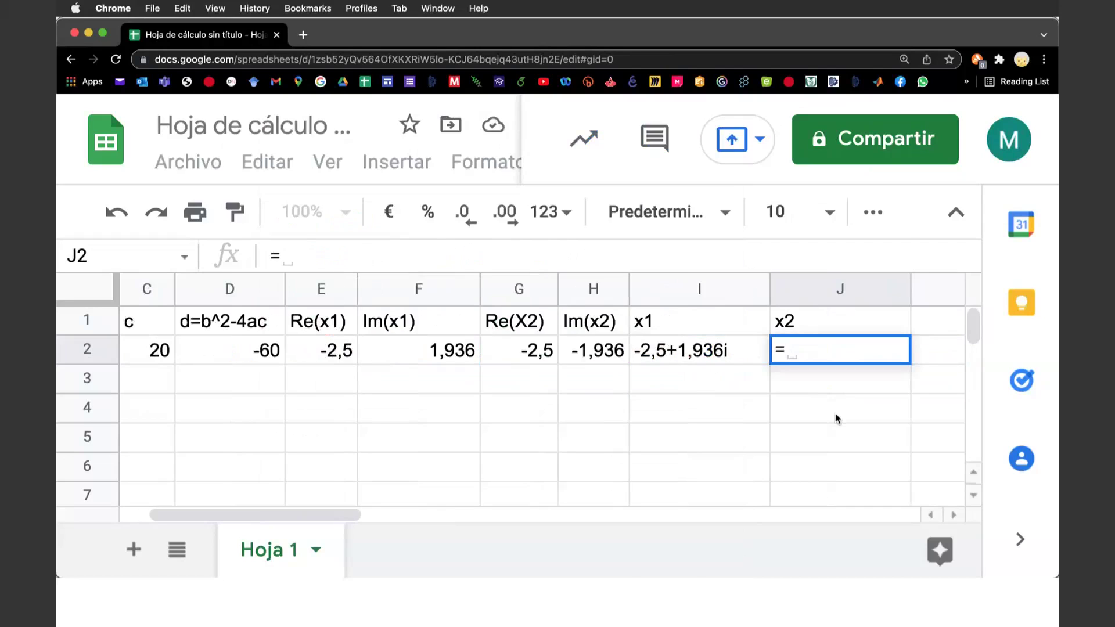
text(if()
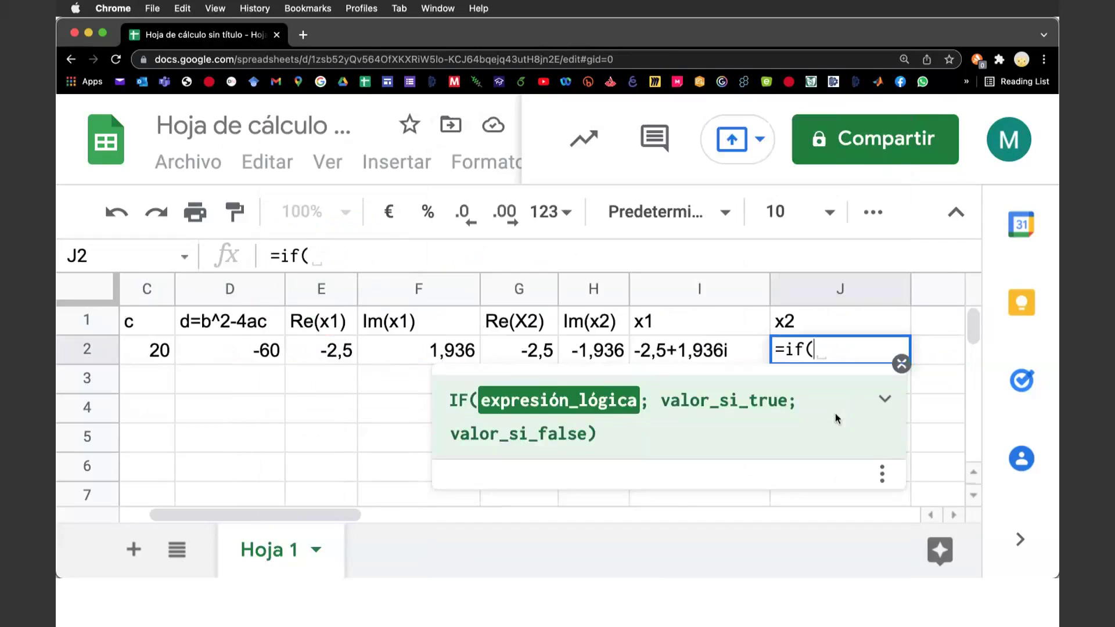
click(253, 353)
text(<)
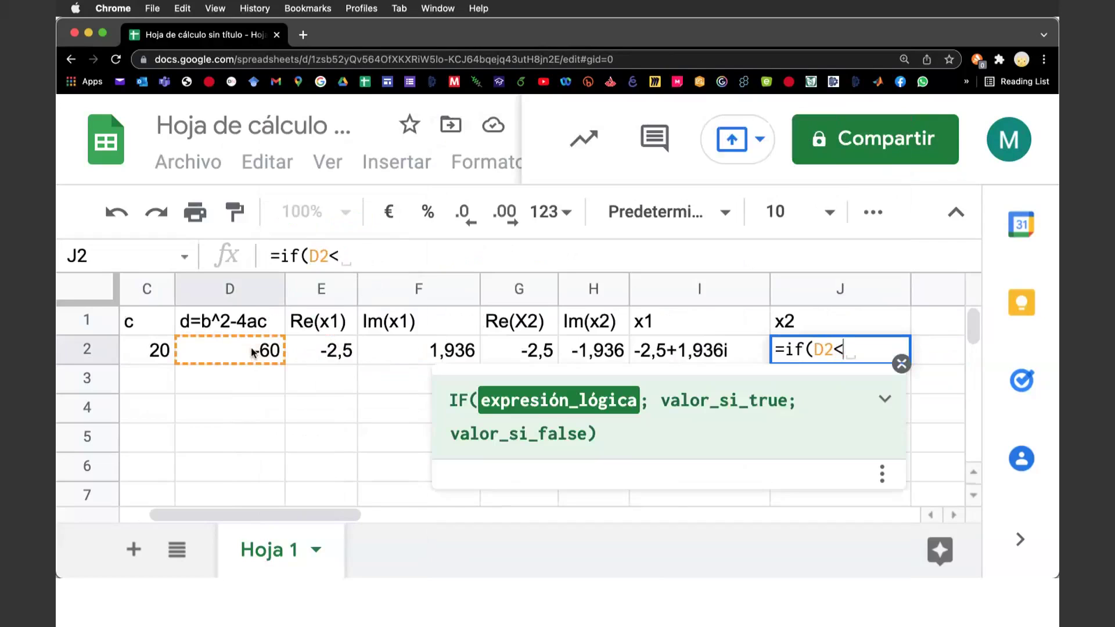
text(=)
key(BackSpace)
text(0)
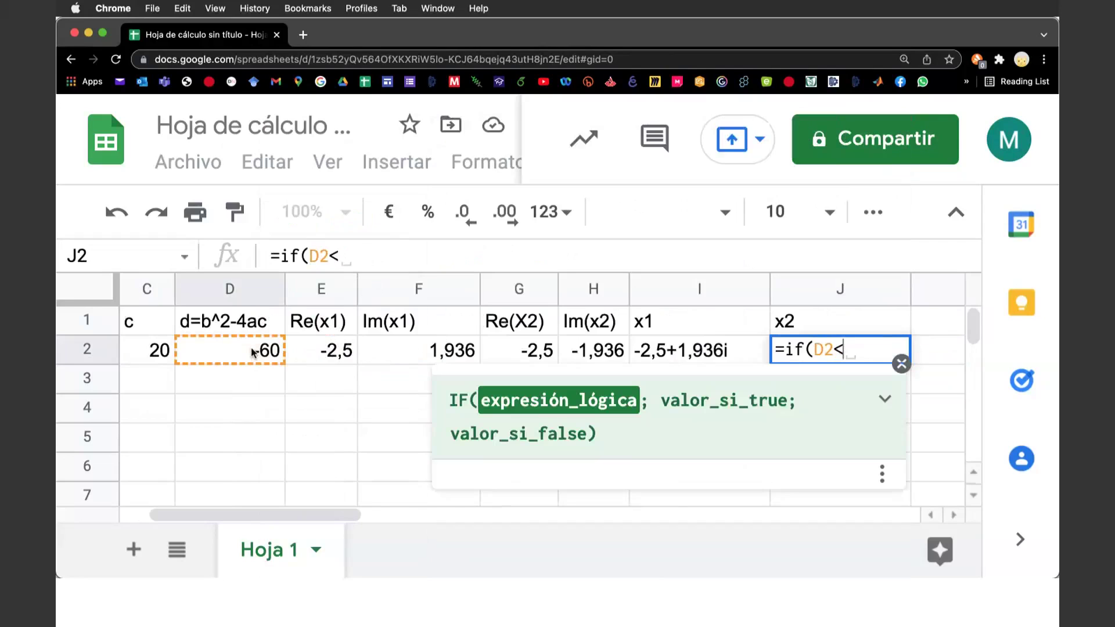
text(;)
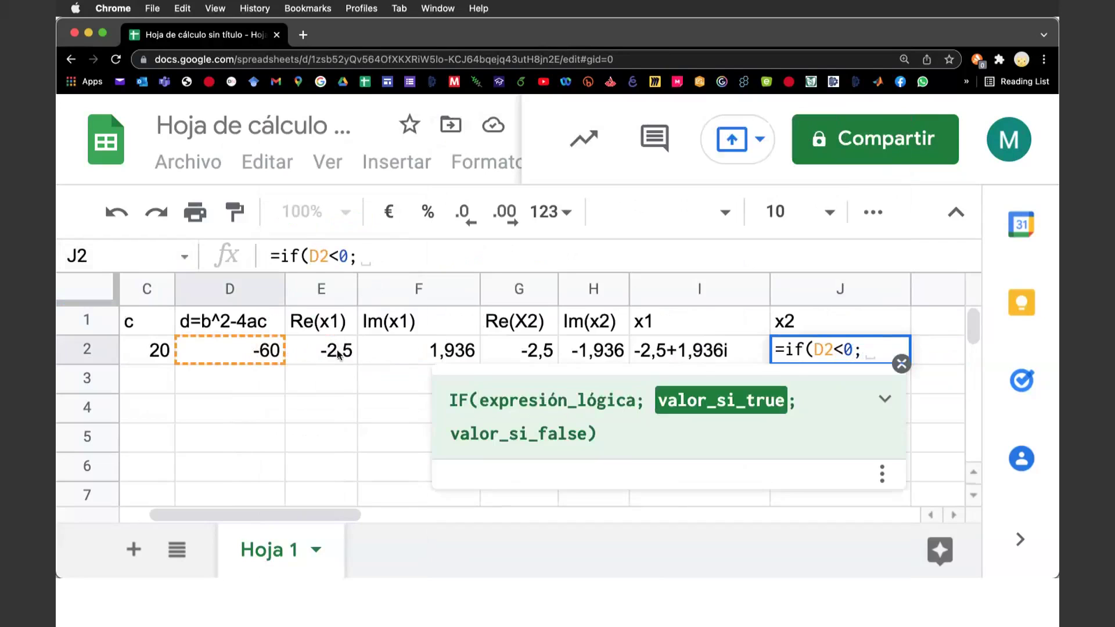
text(complex)
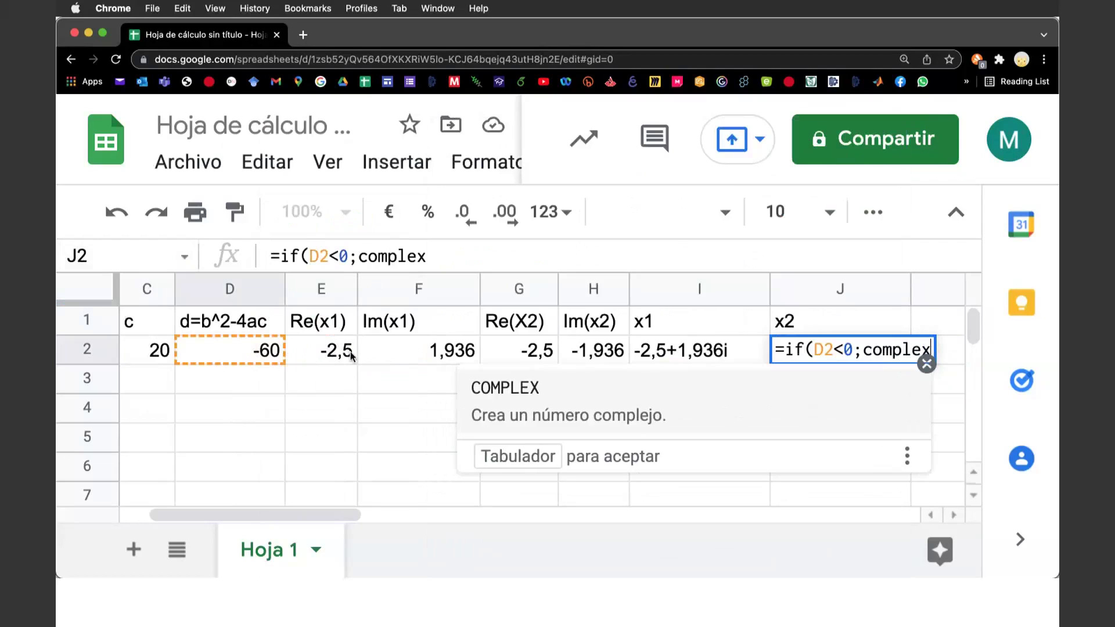
text(()
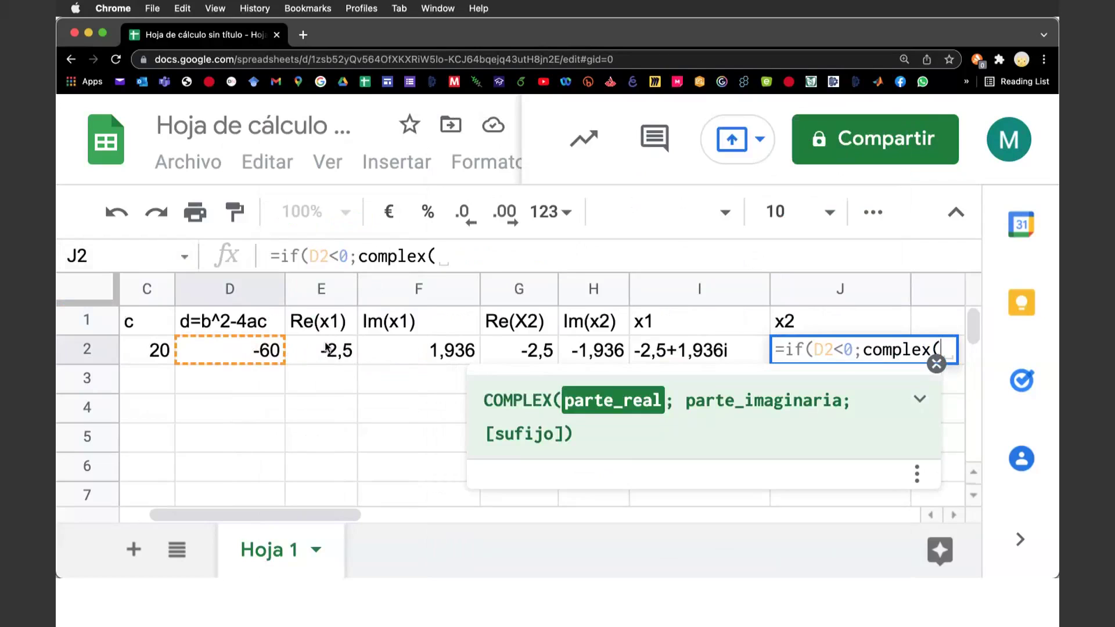
click(327, 349)
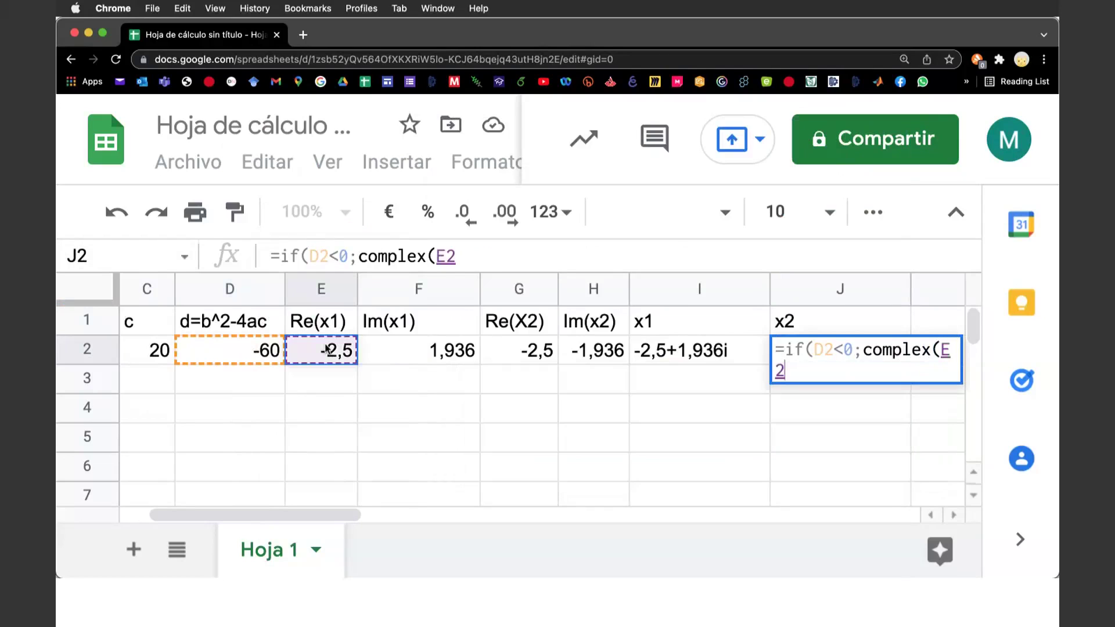
text(;)
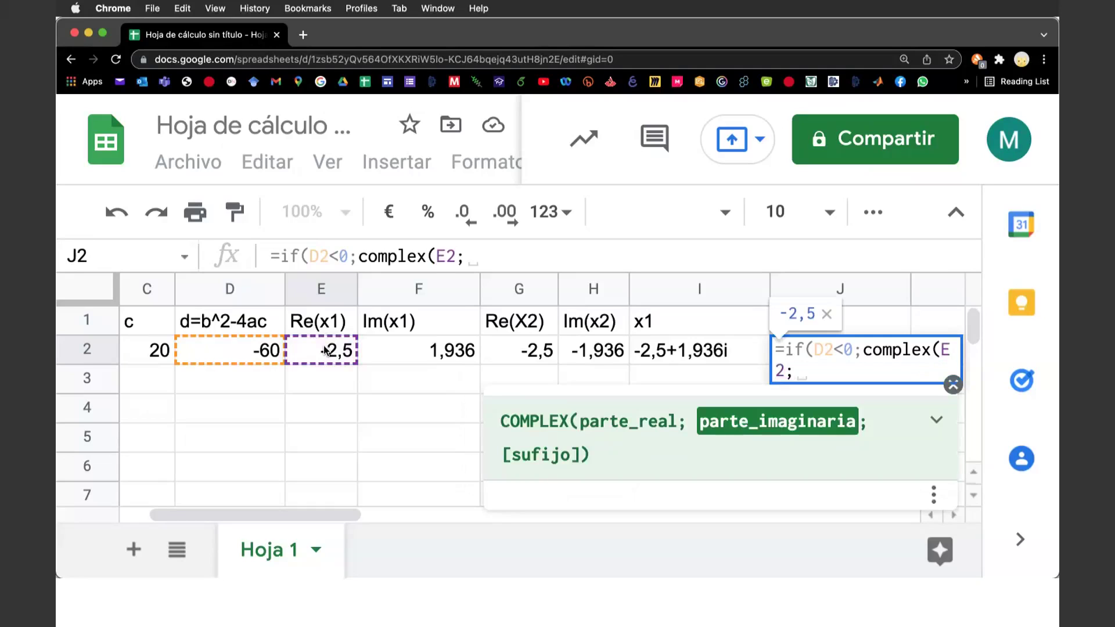
key(BackSpace)
key(BackSpace)
key(BackSpace)
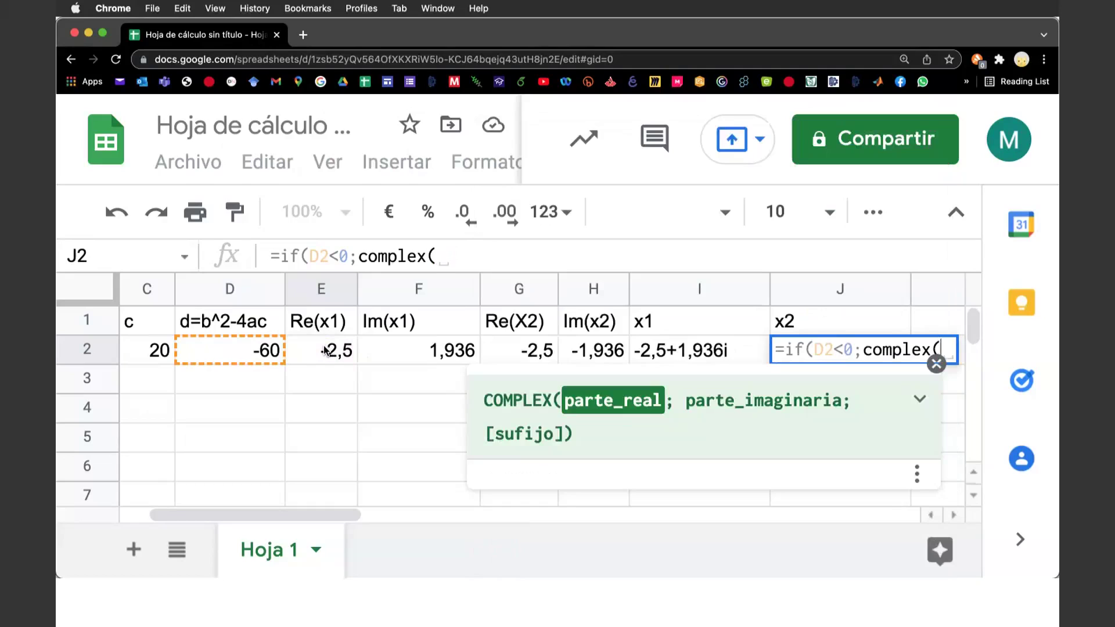
click(525, 350)
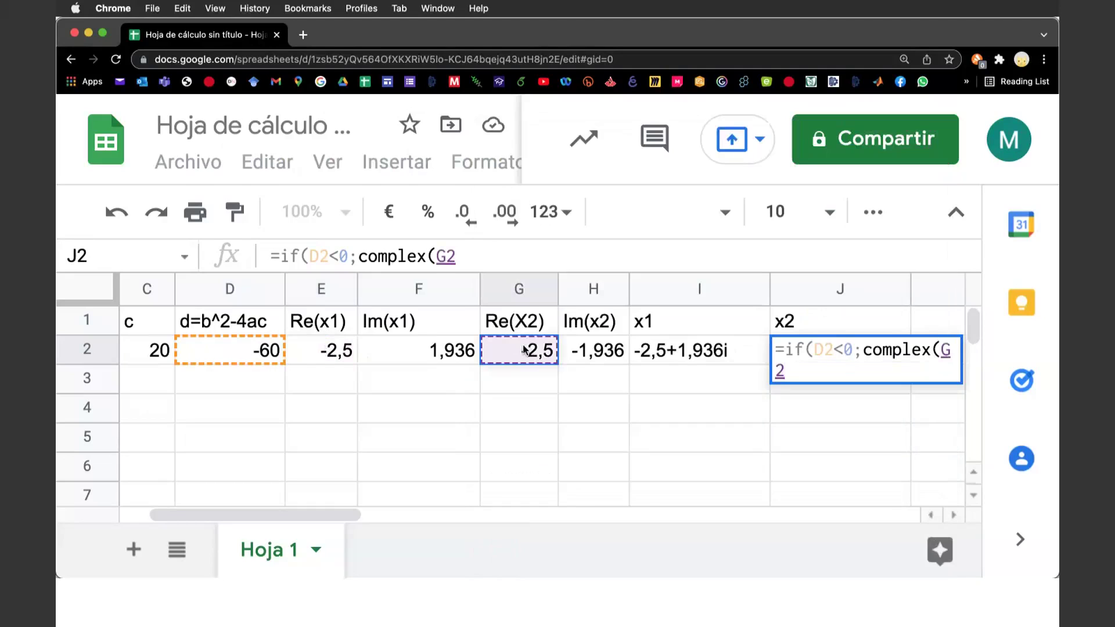
text(;)
click(591, 350)
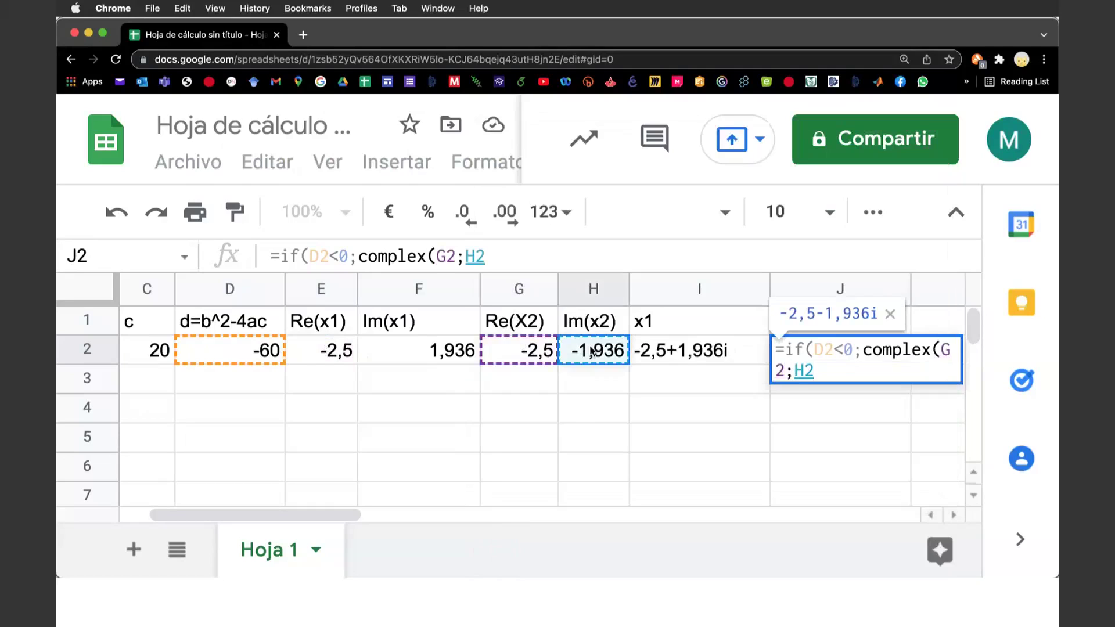
text())
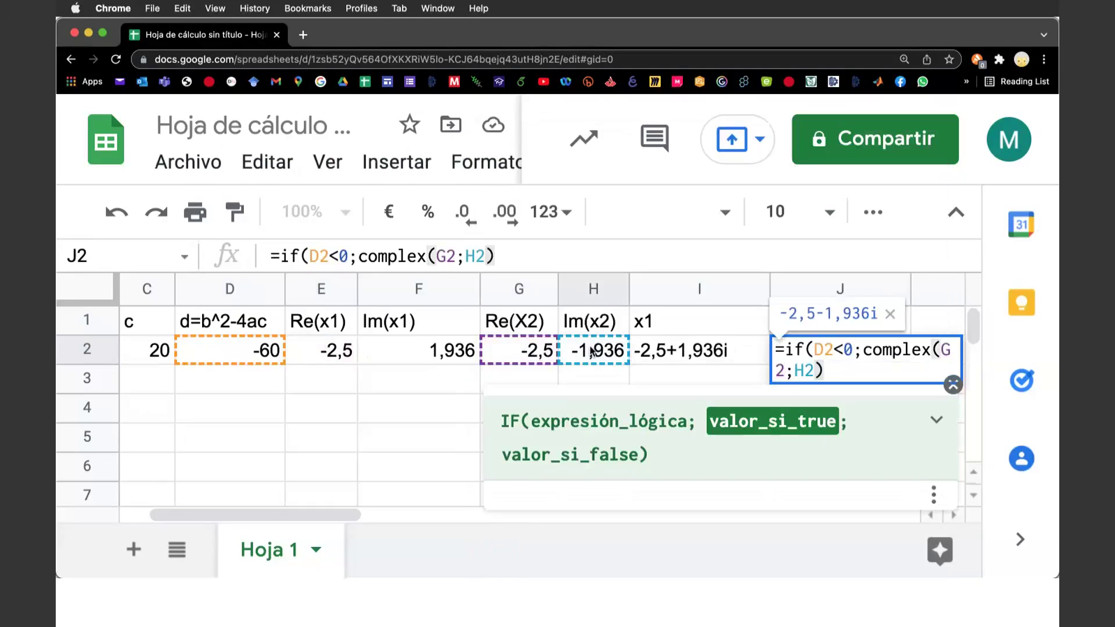
text(;)
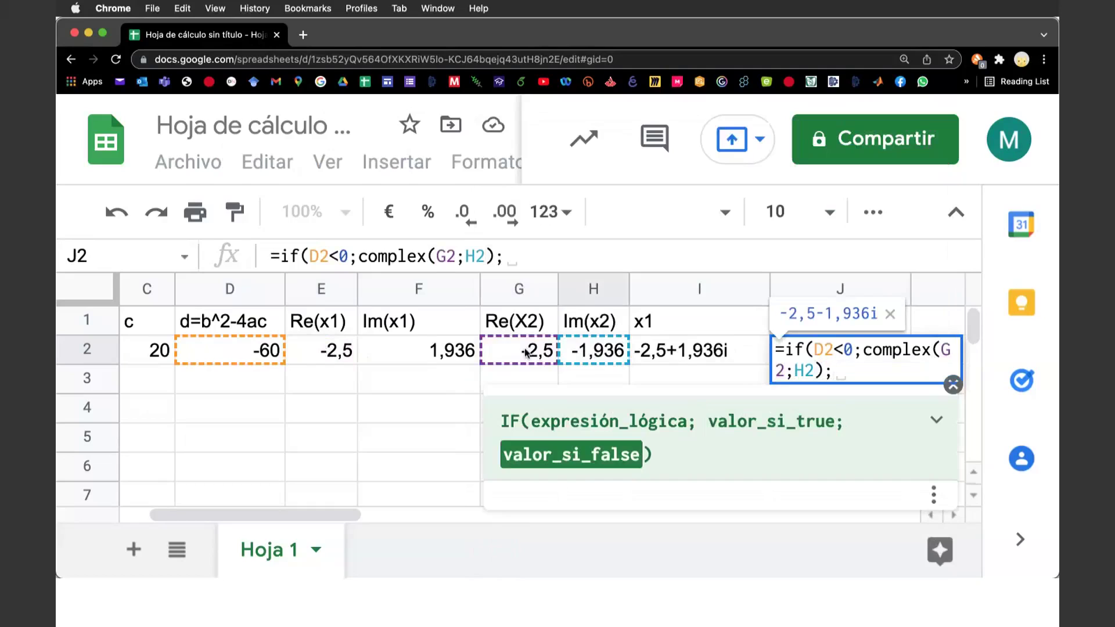
- Add G2+H2 as the x2 false branch, giving -2,5-1,936i
click(528, 350)
text(+)
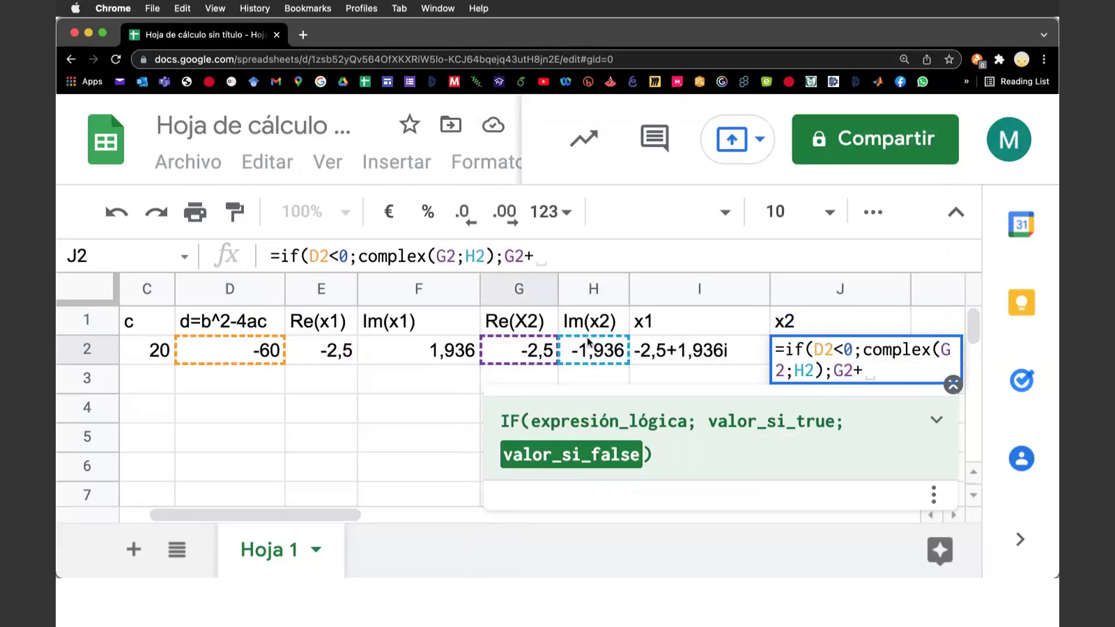
click(604, 352)
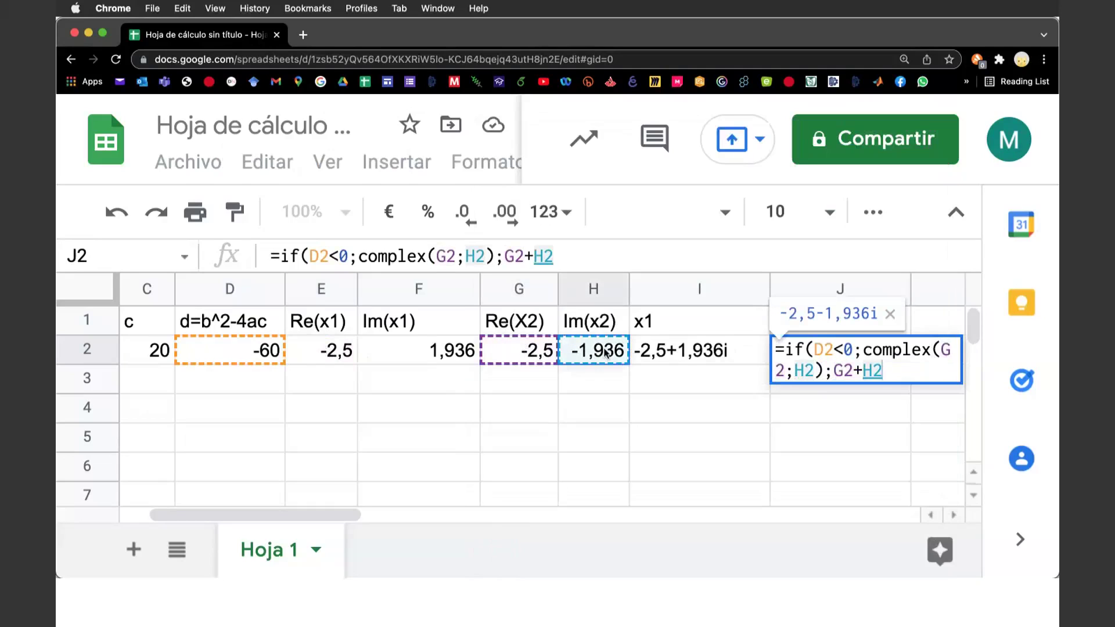
text())
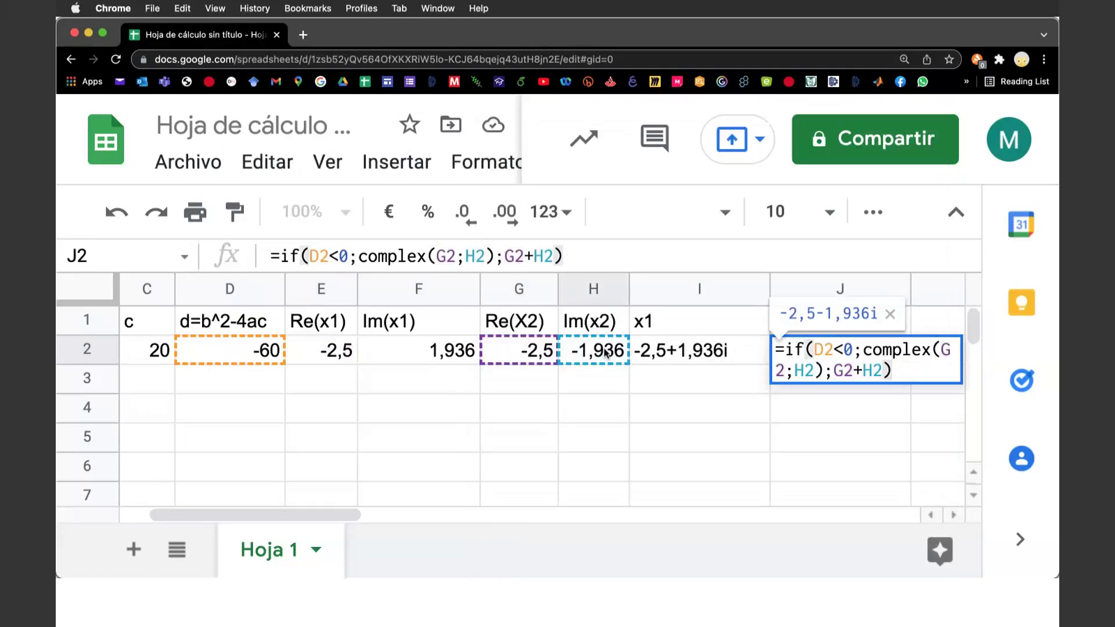
key(Return)
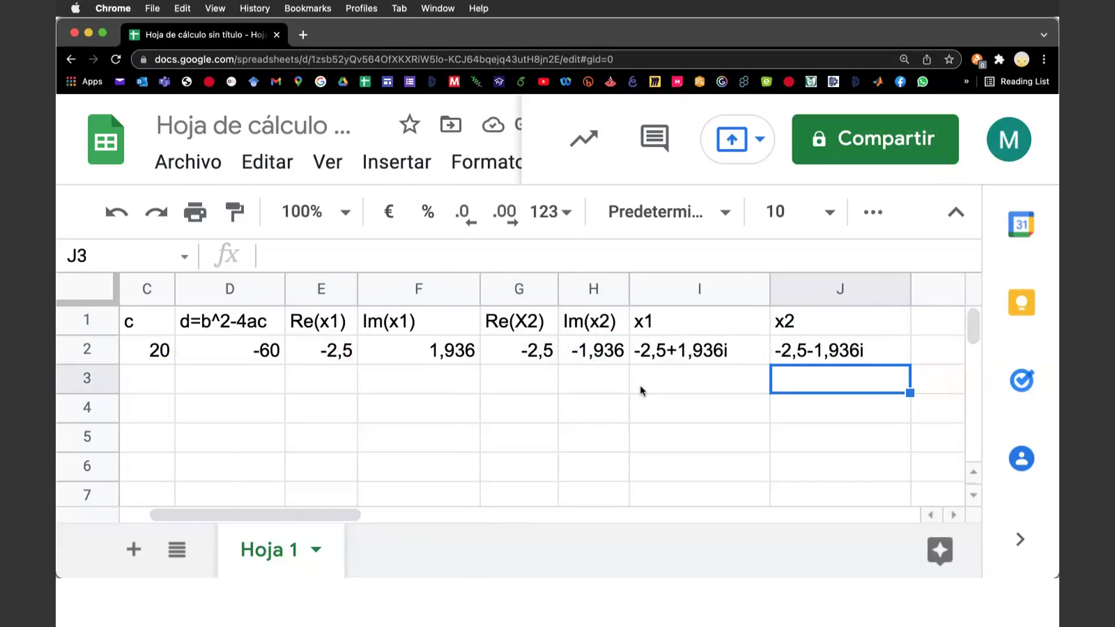
scroll(642, 391, left, 3)
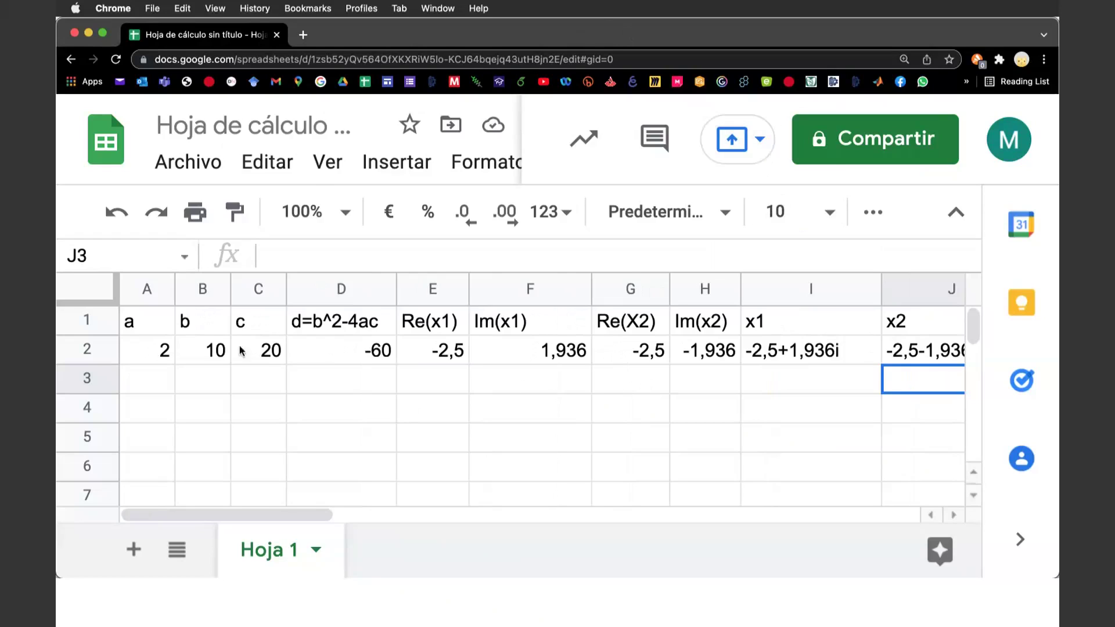
click(361, 355)
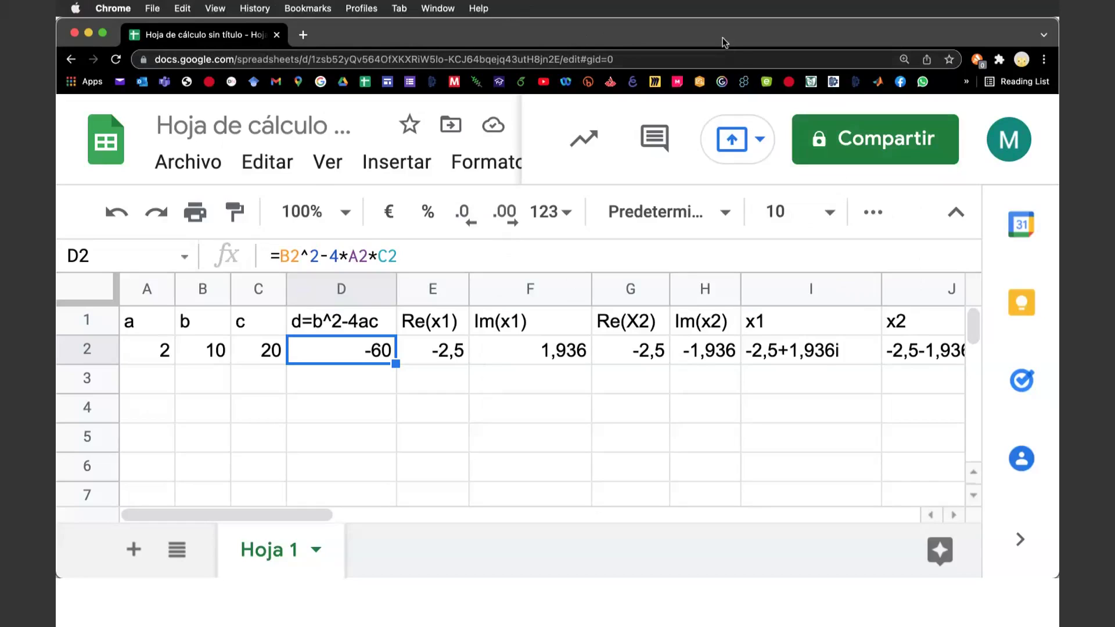
mouse_move(340, 288)
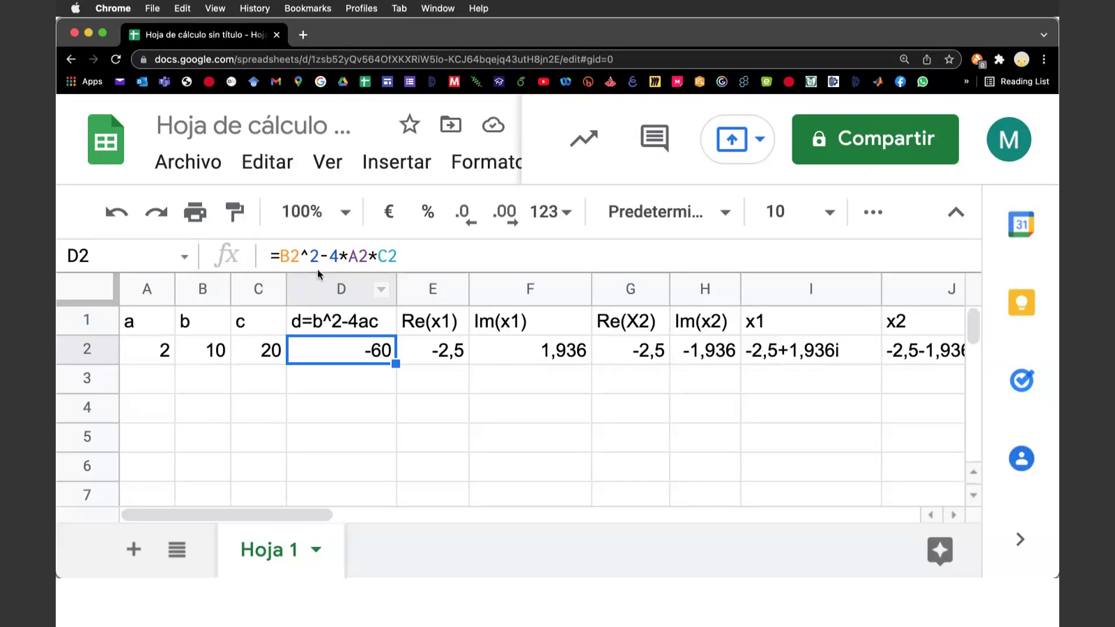
- Widen column D so the full =B2^2-4*A2*C2 formula fits
click(418, 256)
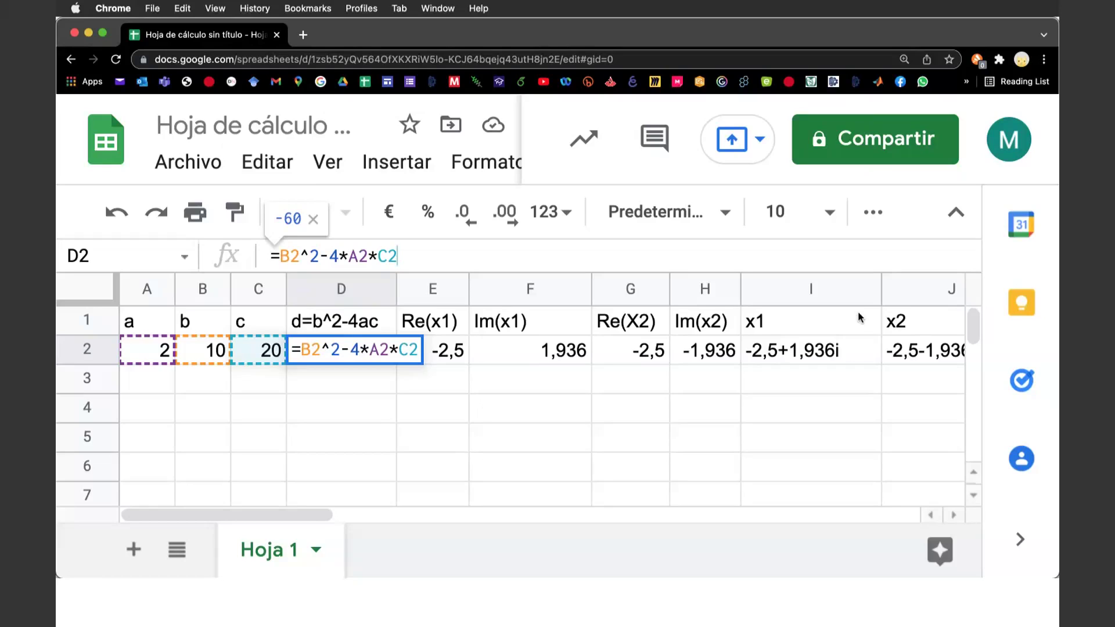
drag(398, 296, 430, 294)
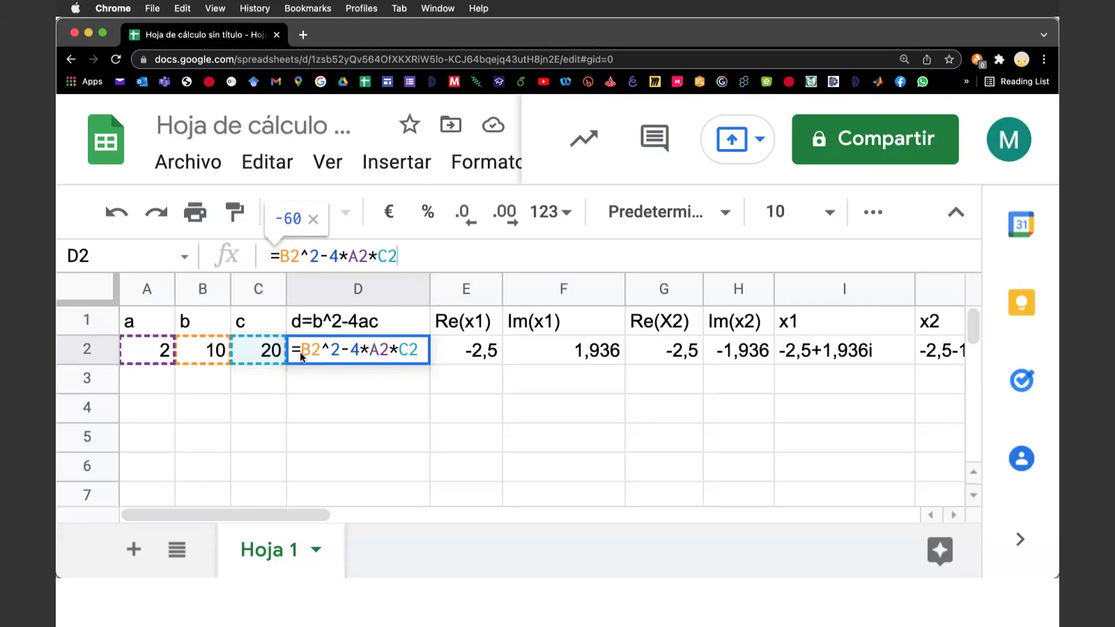
drag(301, 349, 419, 349)
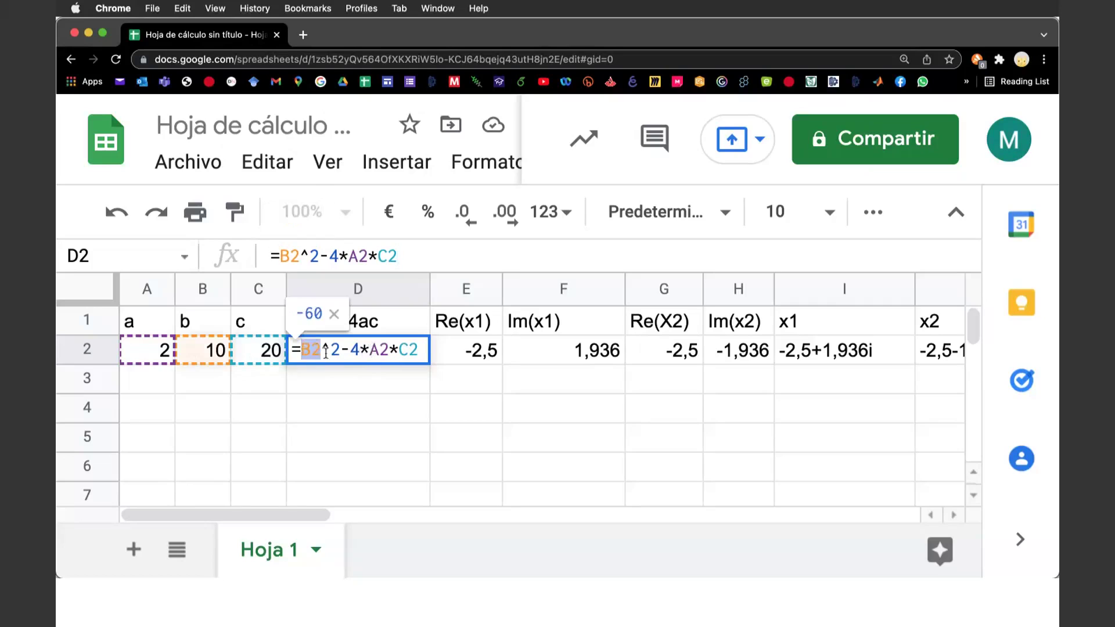
click(369, 403)
click(355, 328)
click(355, 347)
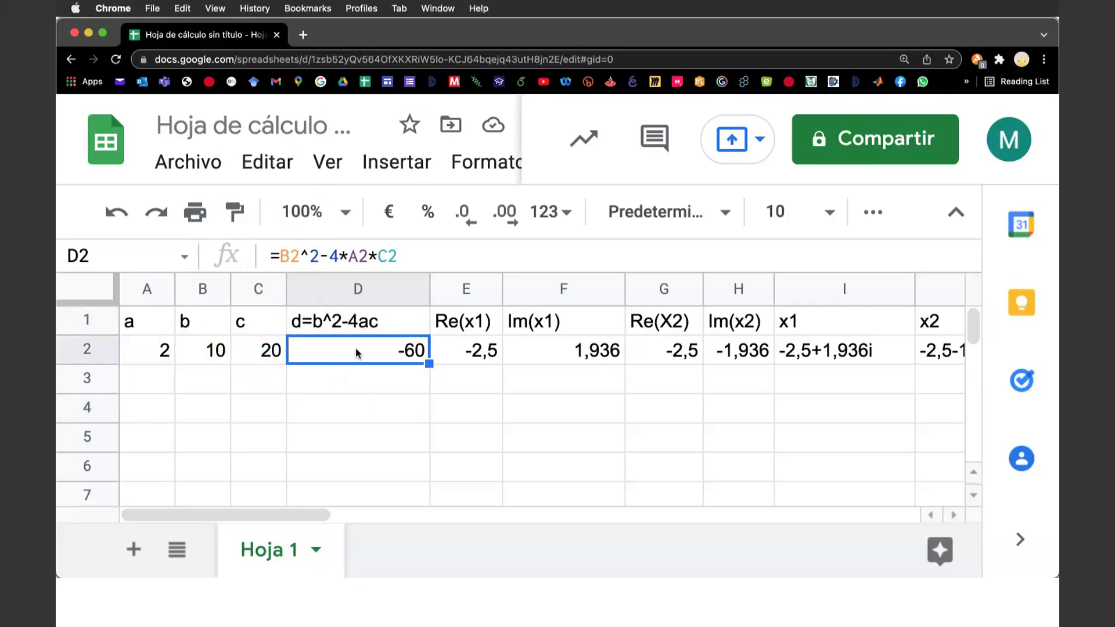
click(385, 262)
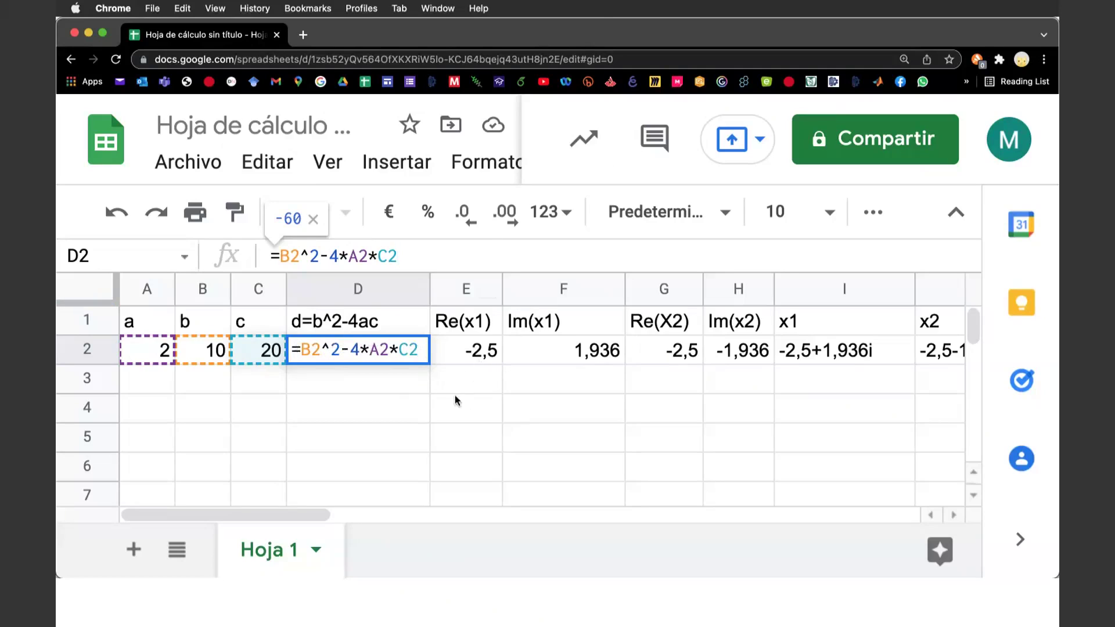
key(Return)
click(389, 351)
click(408, 252)
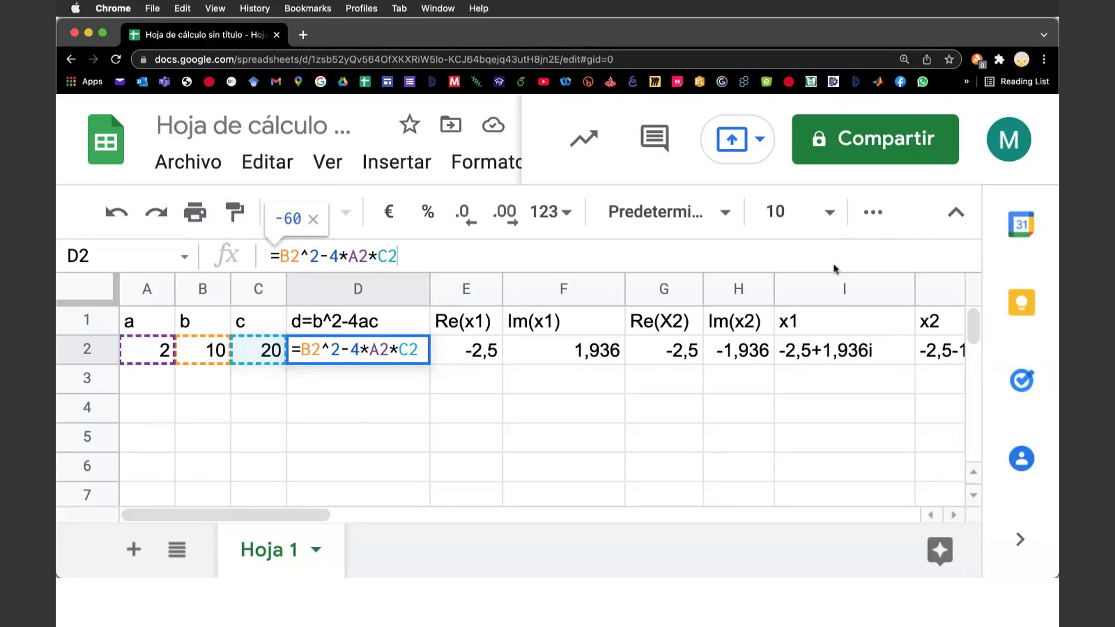
- View E2's =-B2/(2*A2) formula and widen the Re(x1) column E
click(471, 344)
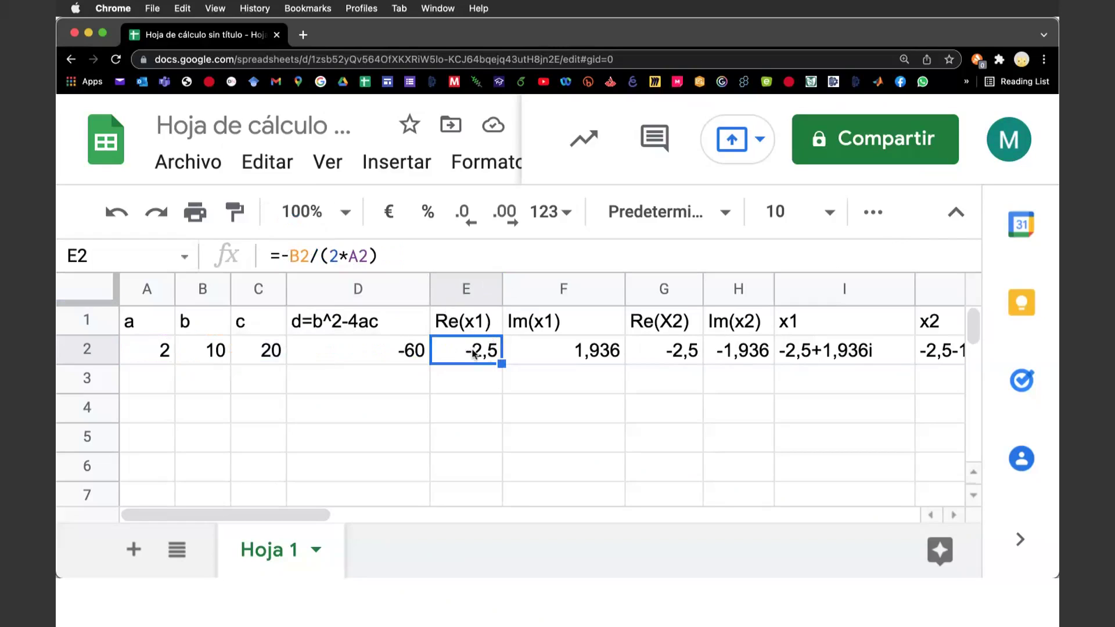
click(393, 257)
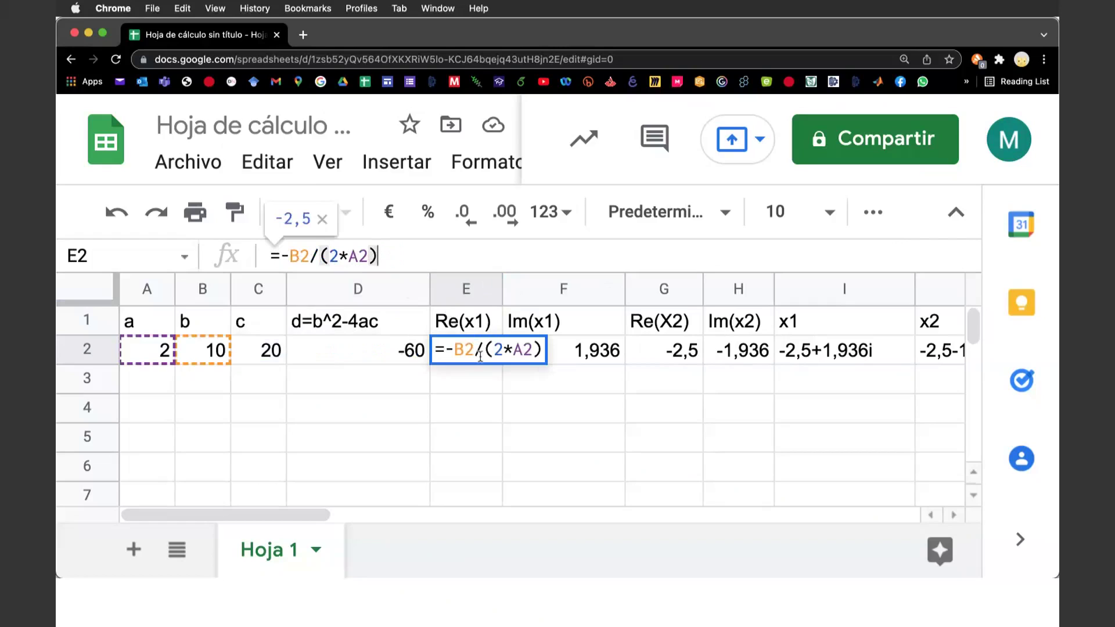
drag(503, 290, 567, 290)
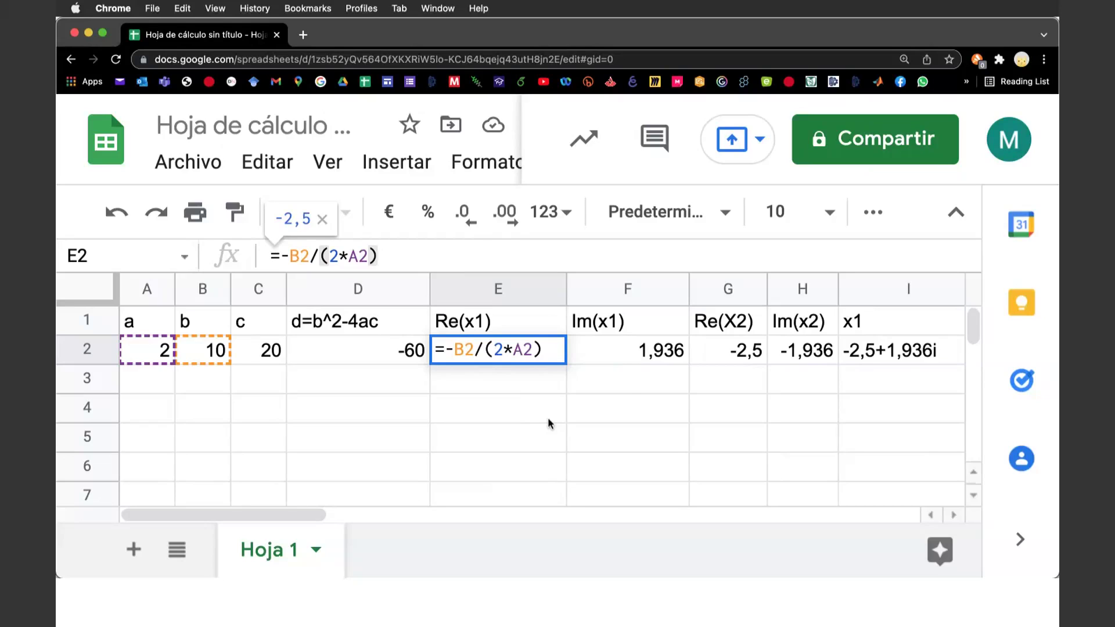
- Inspect the ROUND and SQRT parts of the Im(x1) formula in F2 without changing it
click(584, 388)
click(621, 353)
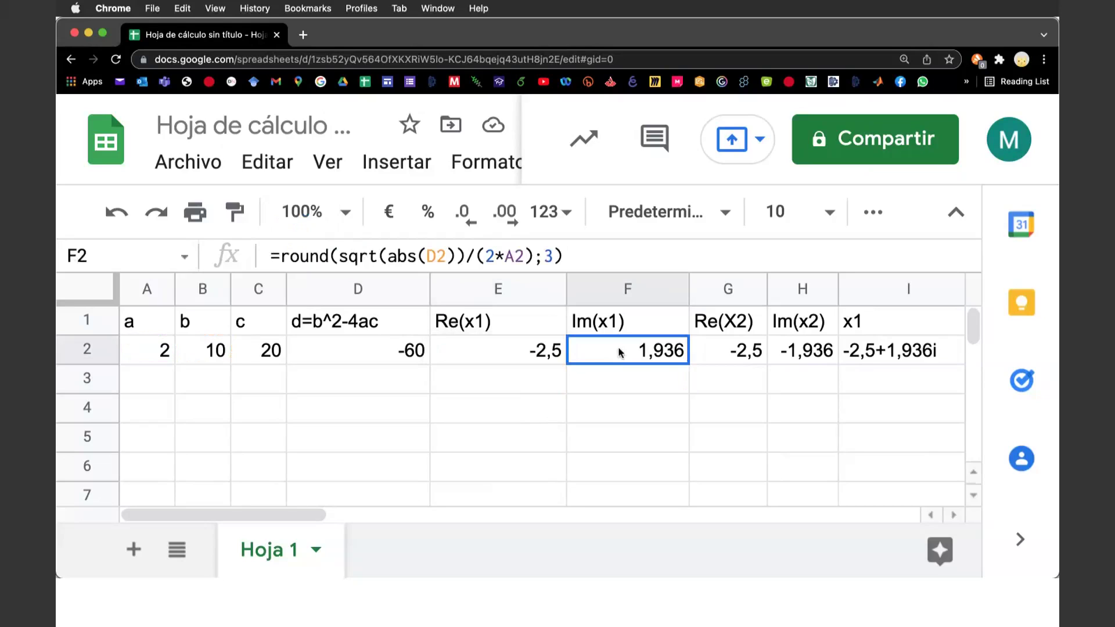
scroll(586, 410, right, 3)
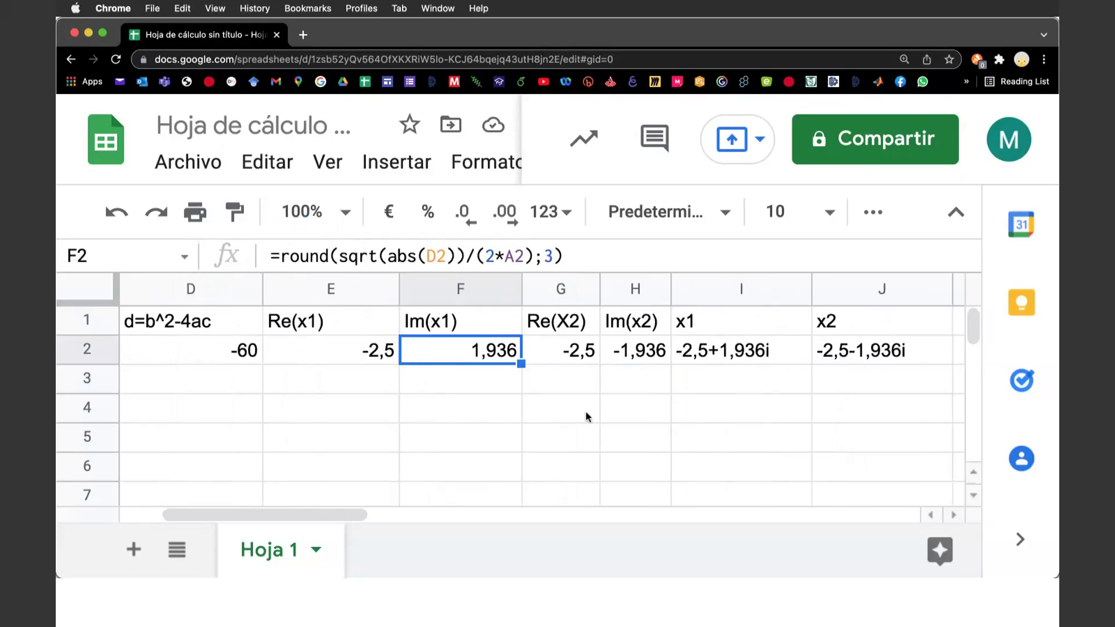
scroll(585, 410, left, 2)
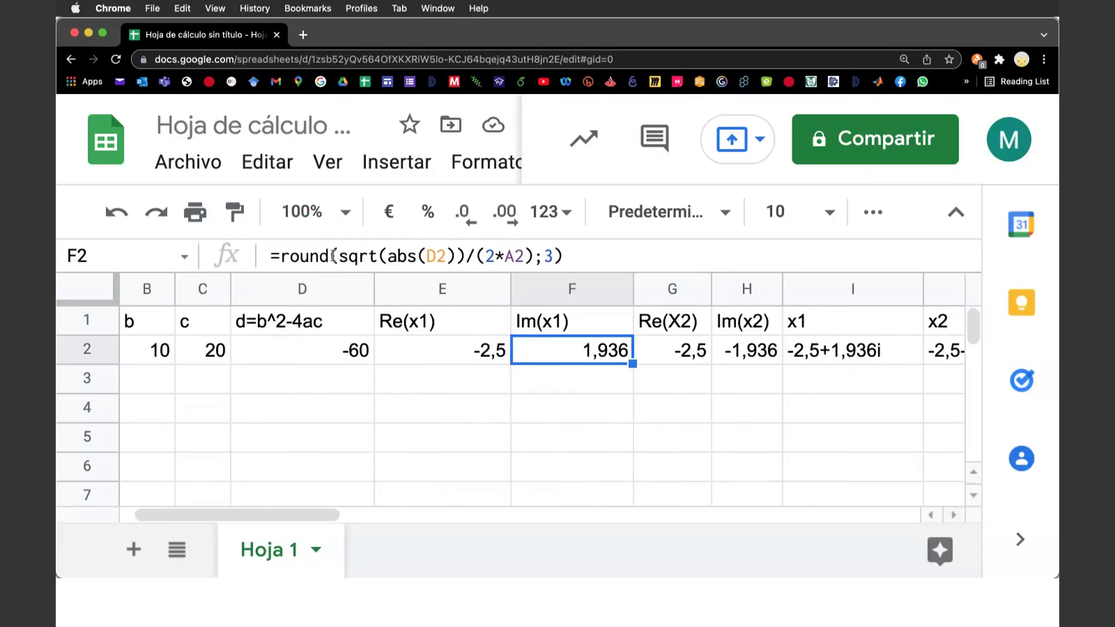
click(333, 256)
click(407, 394)
click(603, 348)
click(366, 256)
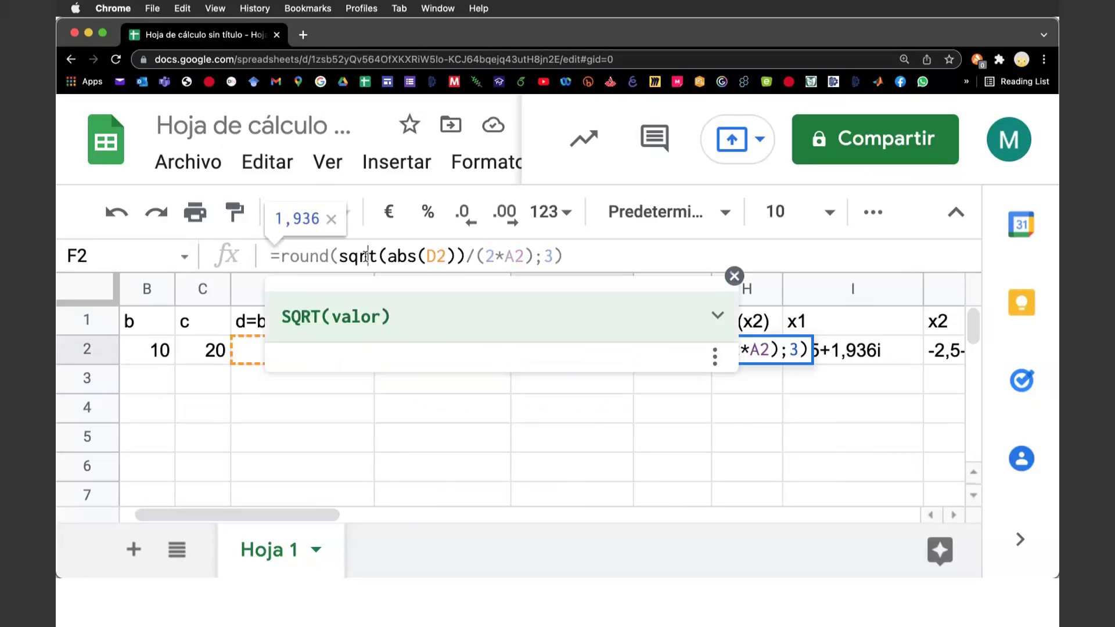
click(405, 383)
click(569, 353)
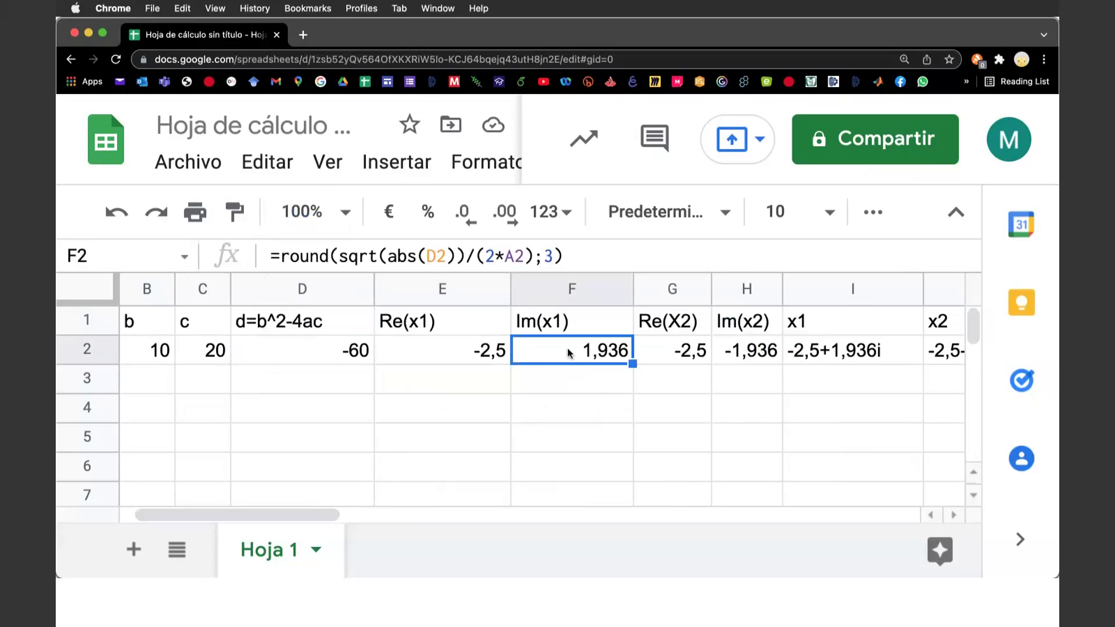
- Widen column F to fit =round(sqrt(abs(D2))/(2*A2);3) on one line
click(581, 256)
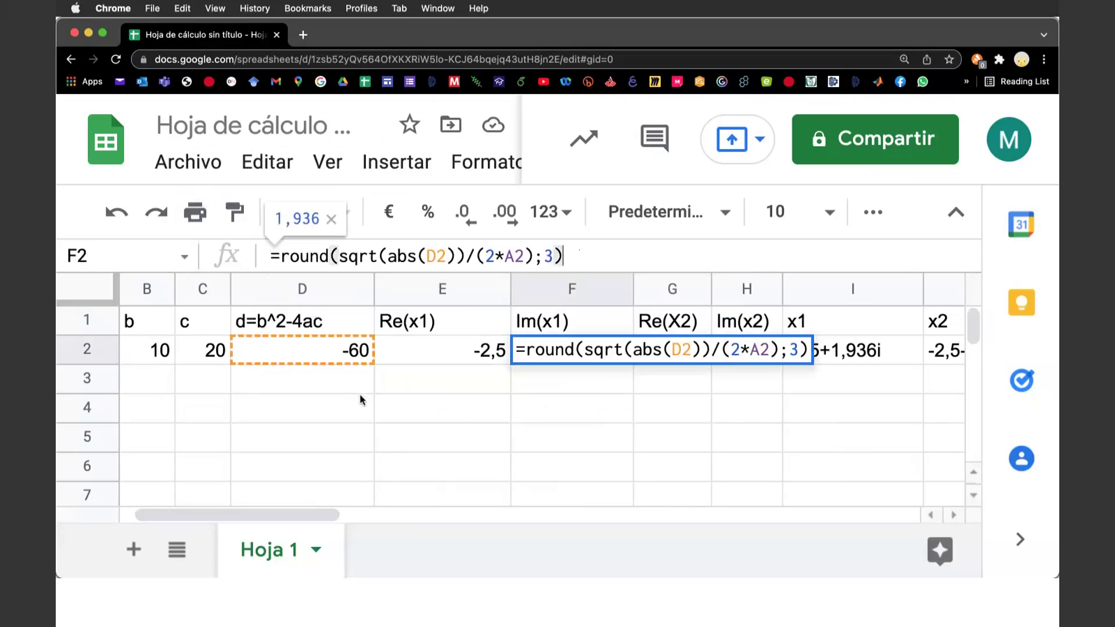
drag(634, 290, 818, 290)
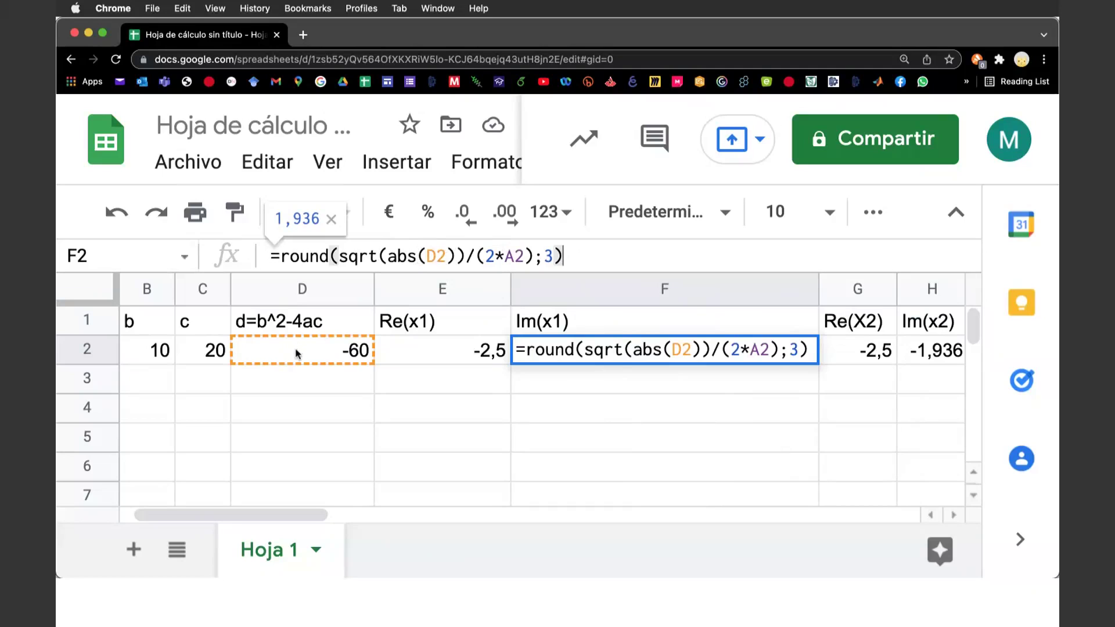
scroll(413, 437, right, 3)
scroll(413, 436, left, 2)
mouse_move(568, 291)
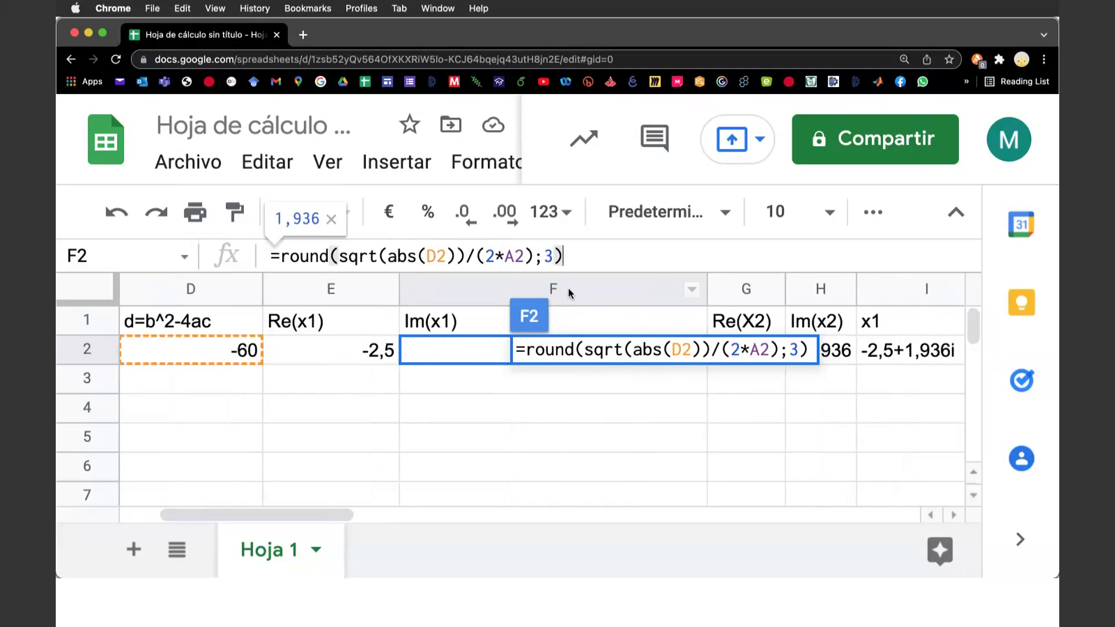
scroll(534, 423, left, 2)
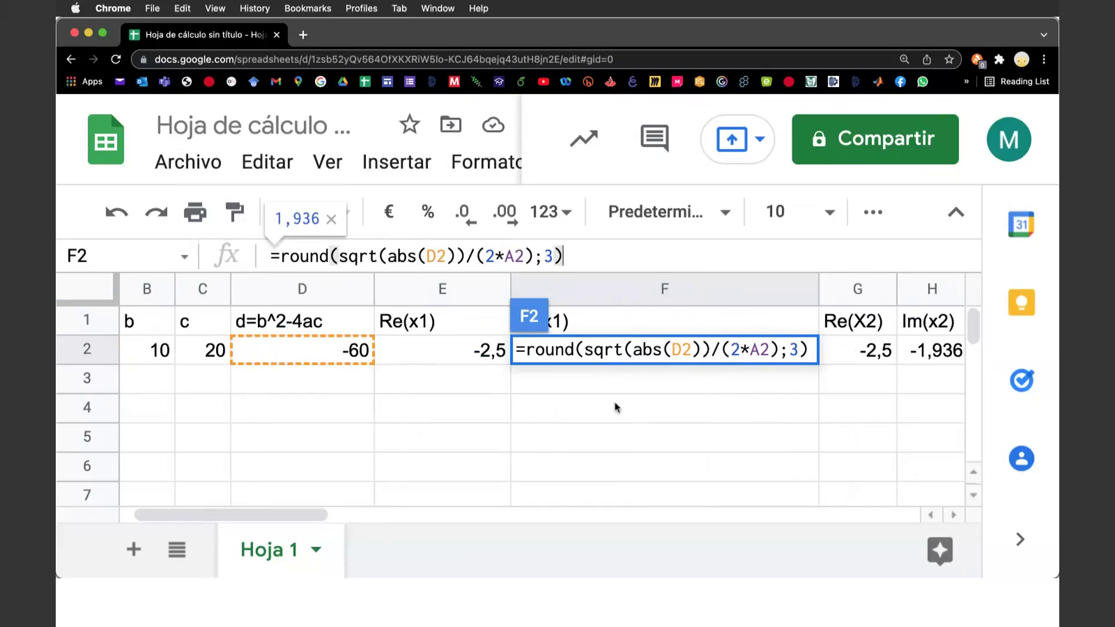
click(575, 350)
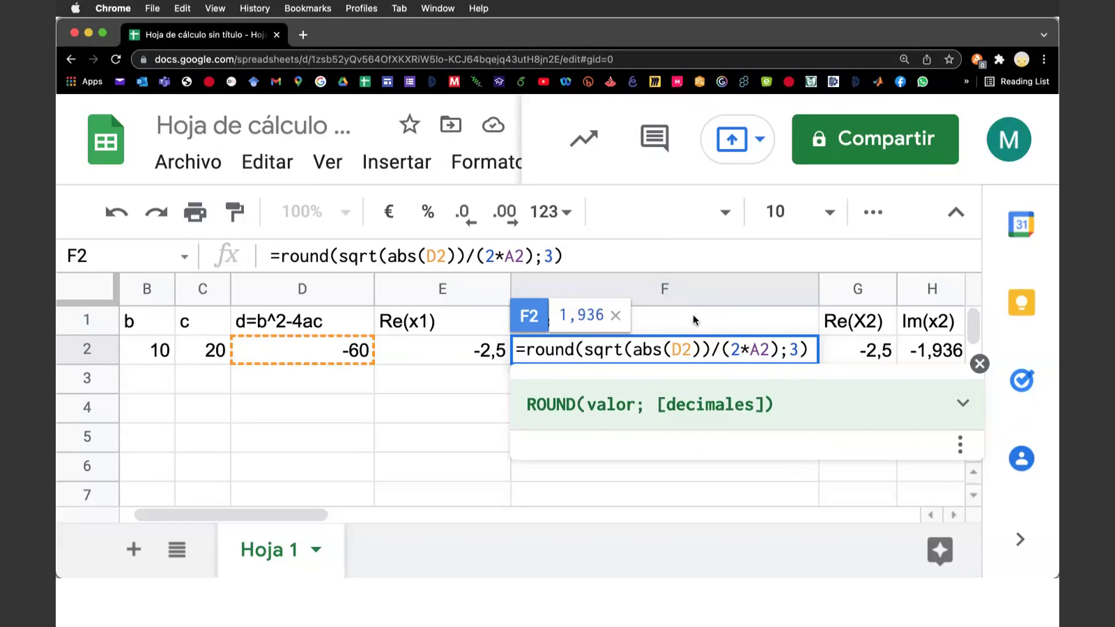
click(718, 463)
click(731, 353)
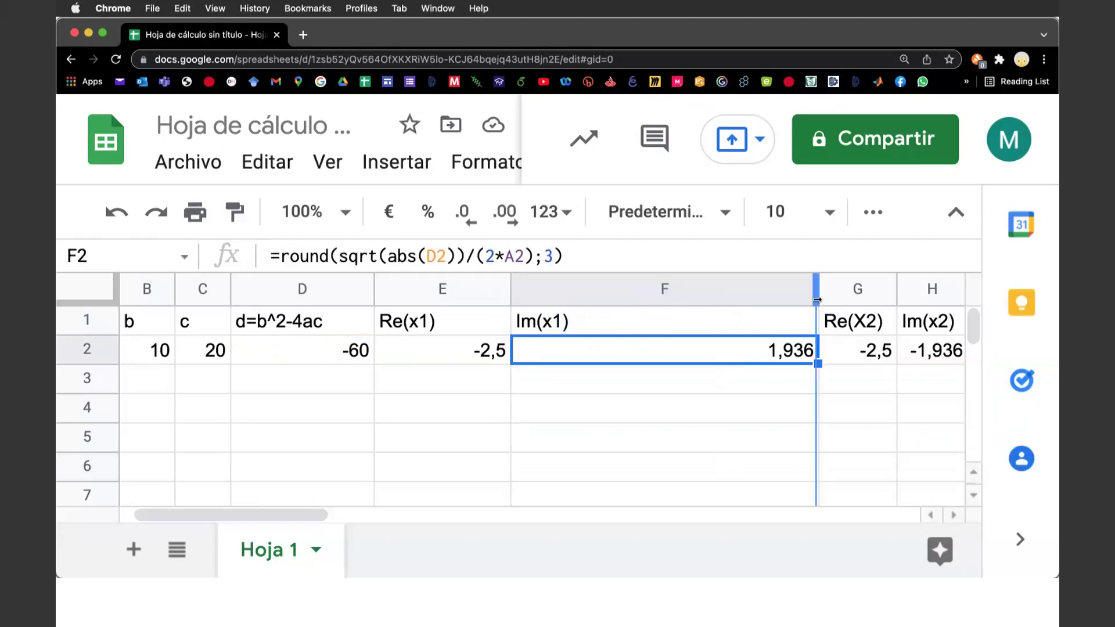
- Narrow column F back, widen the Re(x2) column G, and confirm G2 copies E2
drag(817, 302, 606, 313)
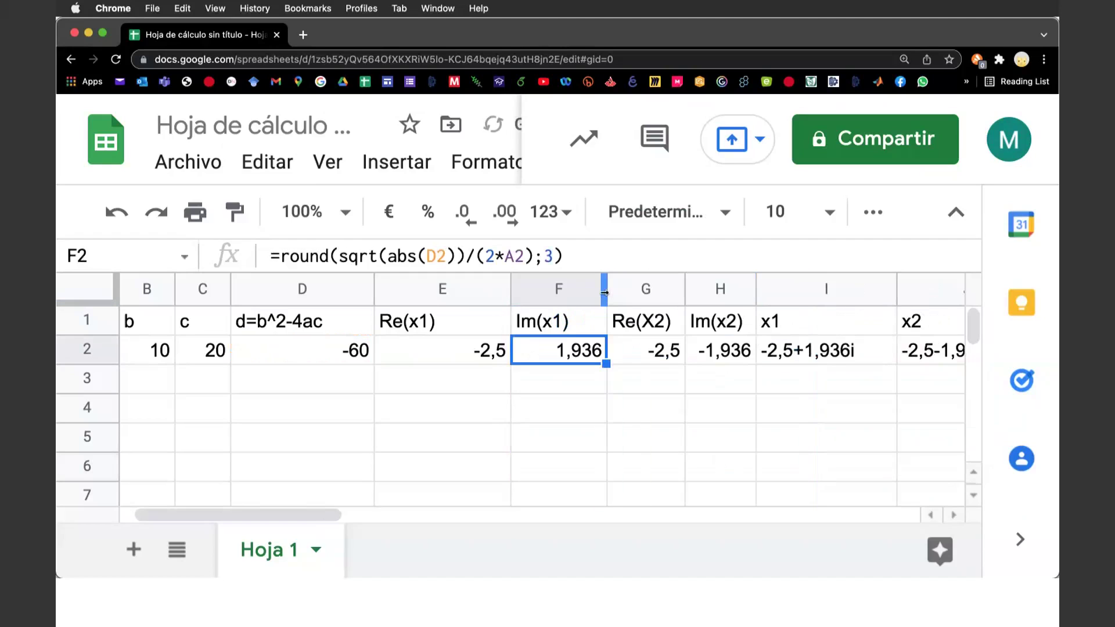
click(649, 351)
drag(683, 285, 724, 287)
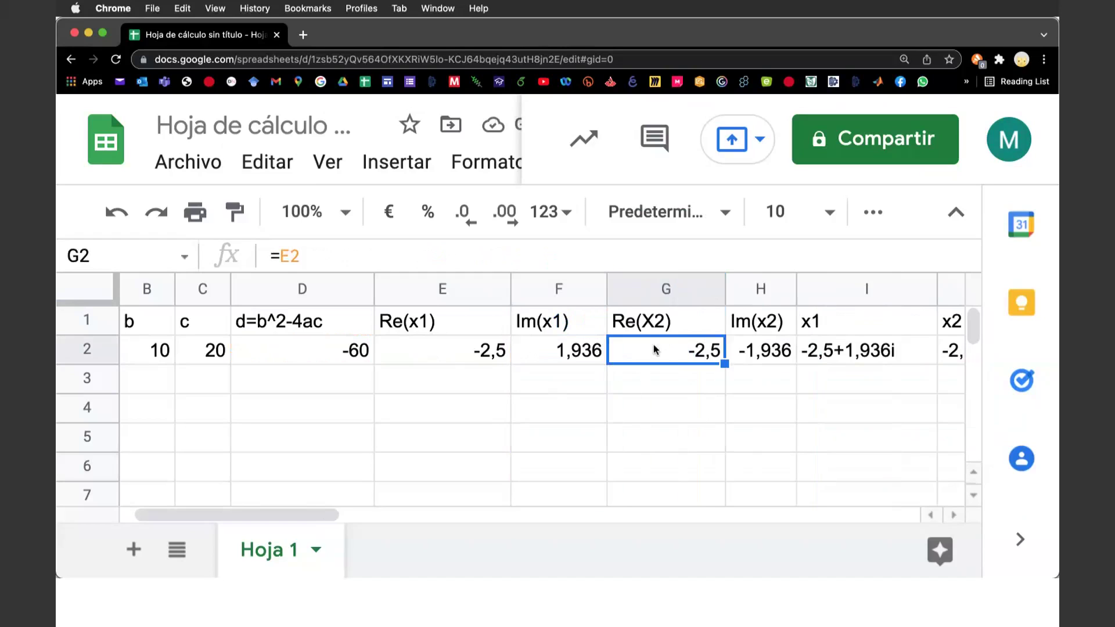
click(460, 264)
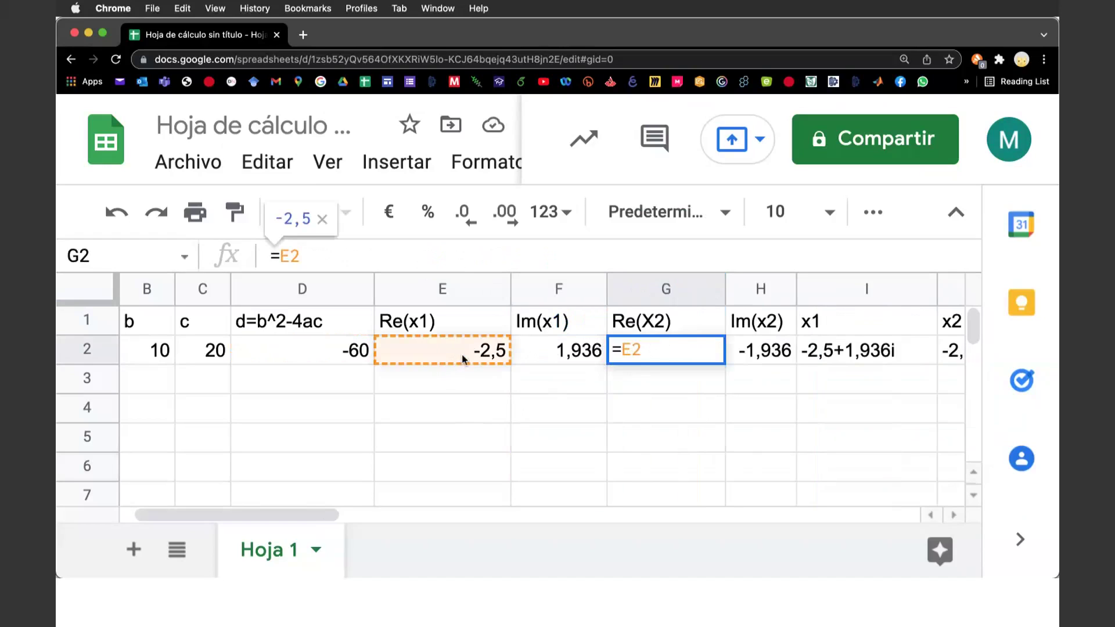
key(Return)
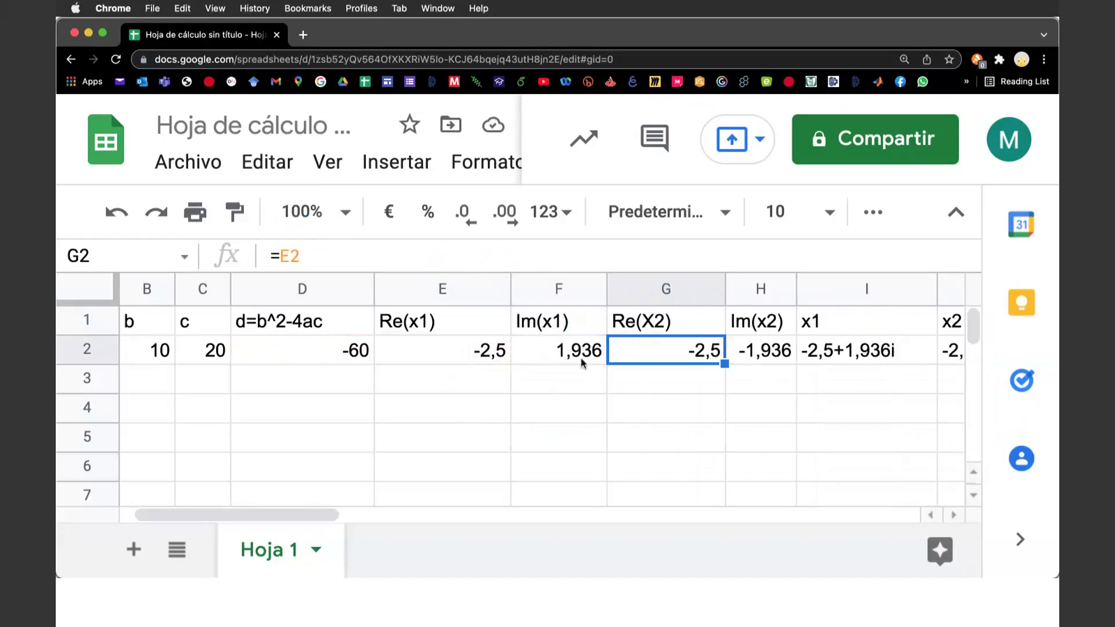
- Widen the Im(x2) column H and check that H2's formula is =-F2
click(766, 349)
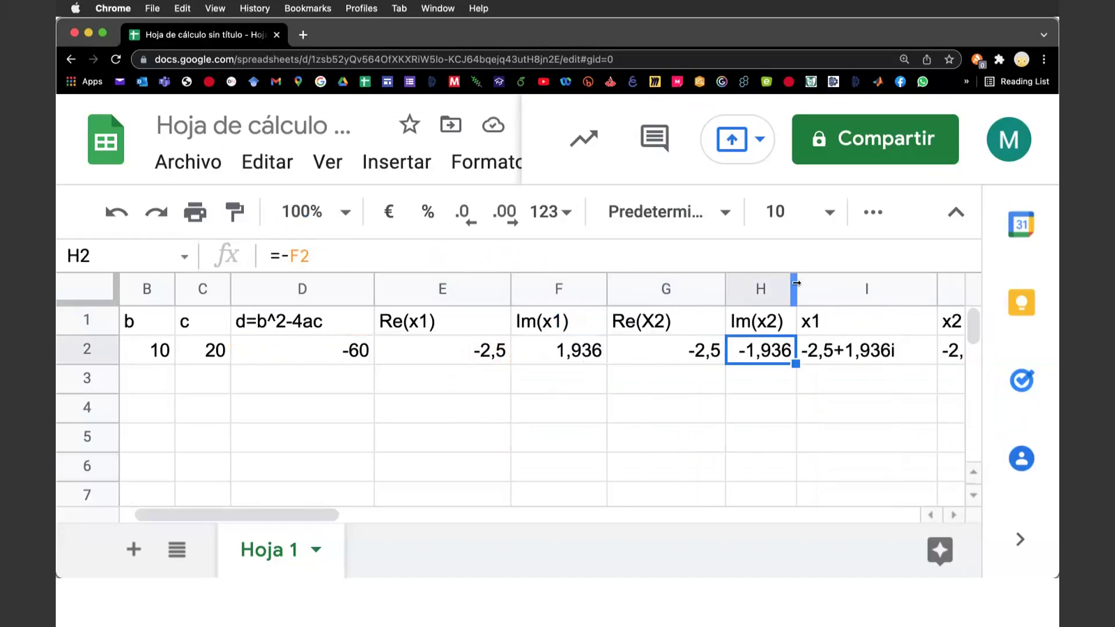
drag(797, 284, 823, 285)
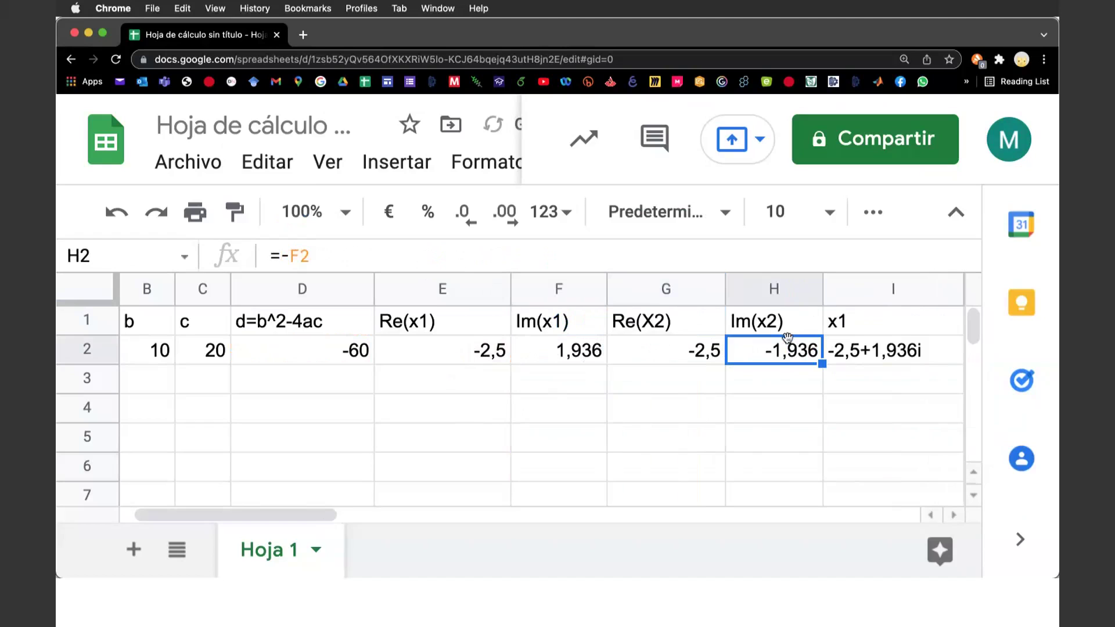
double_click(753, 355)
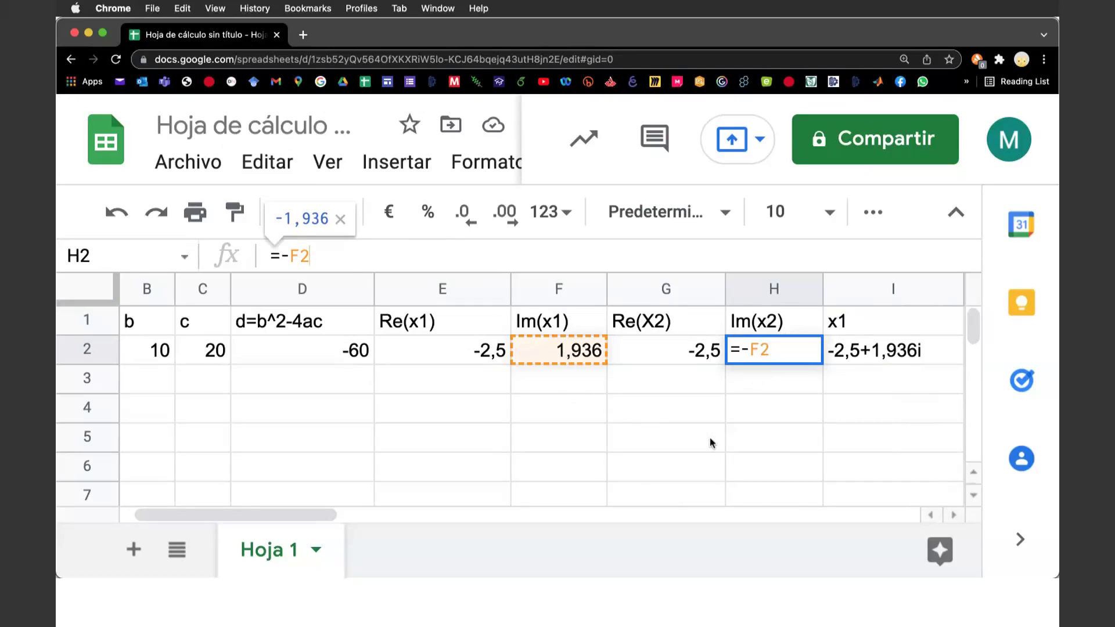
scroll(710, 442, right, 3)
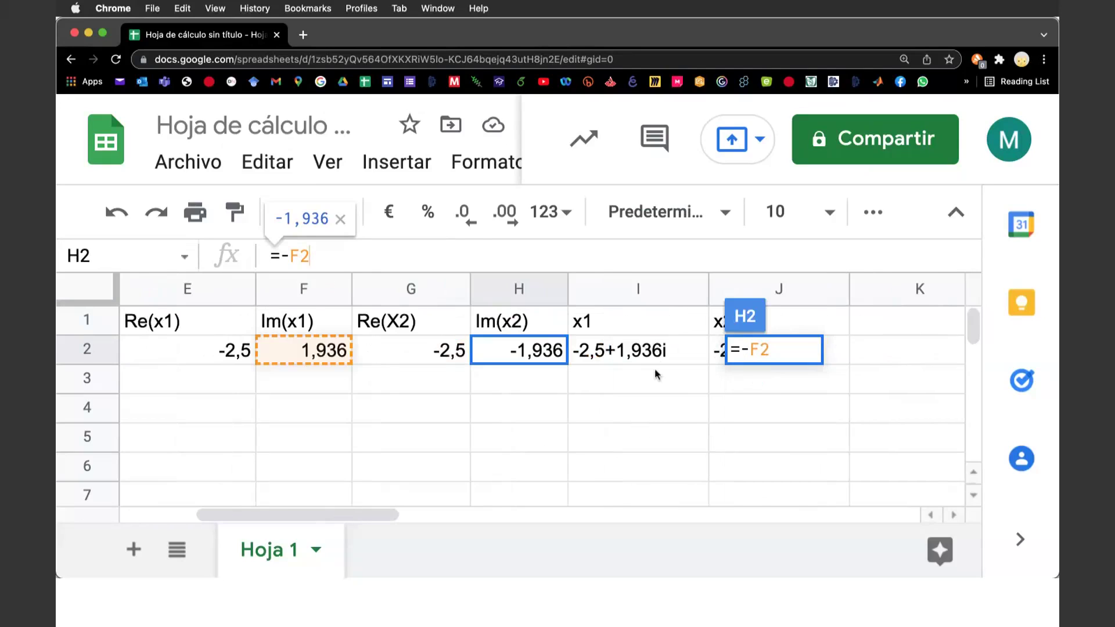
key(Escape)
- Widen column I so =if(D2<0;COMPLEX(E2;F2);E2+F2) in I2 is fully readable
click(670, 349)
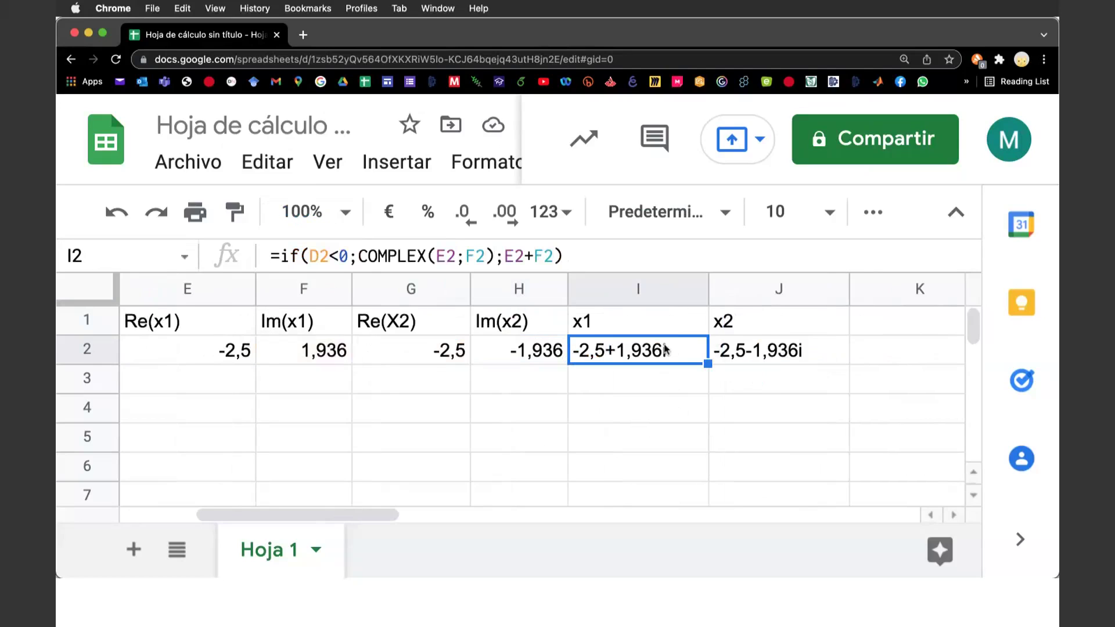
drag(707, 279, 947, 280)
click(600, 255)
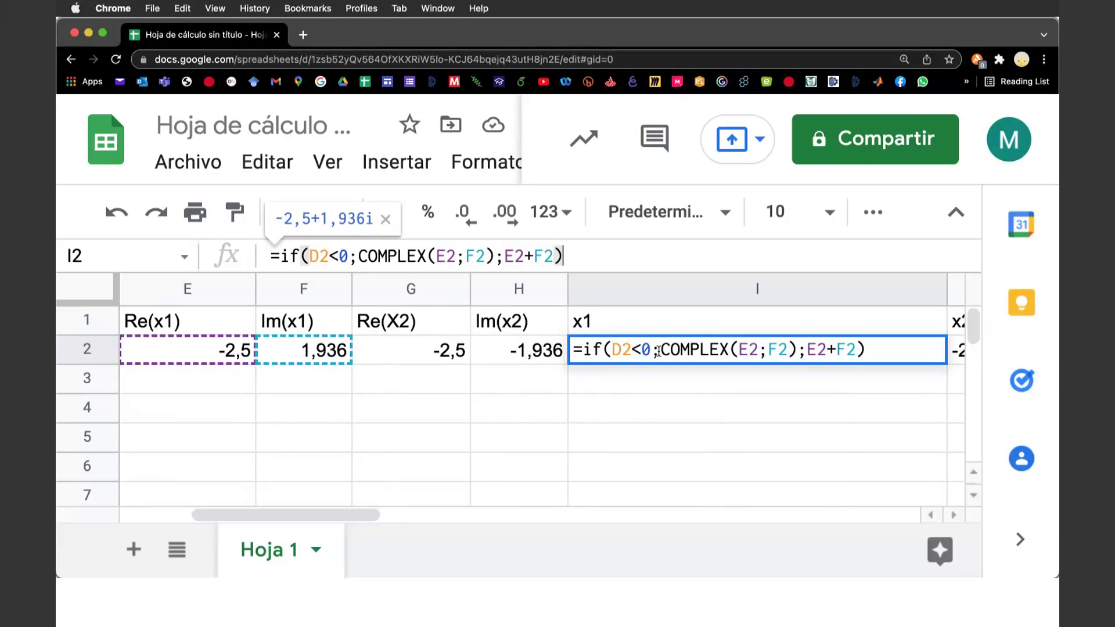
click(603, 349)
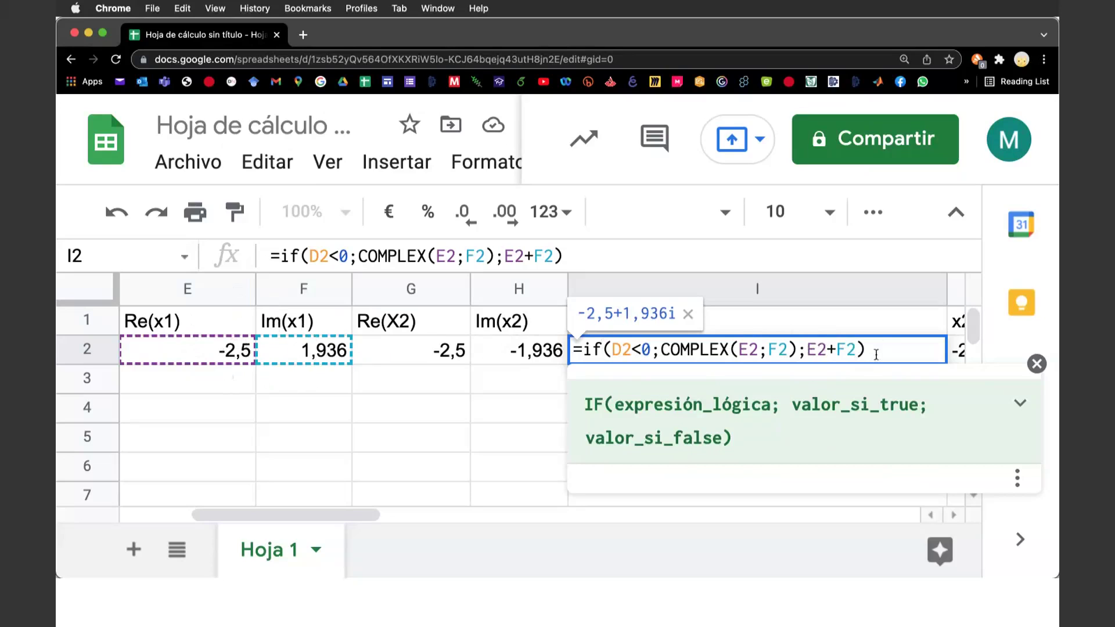
- Review I2's IF/COMPLEX formula that combines -2,5 and 1,936 into -2,5+1,936i
key(Return)
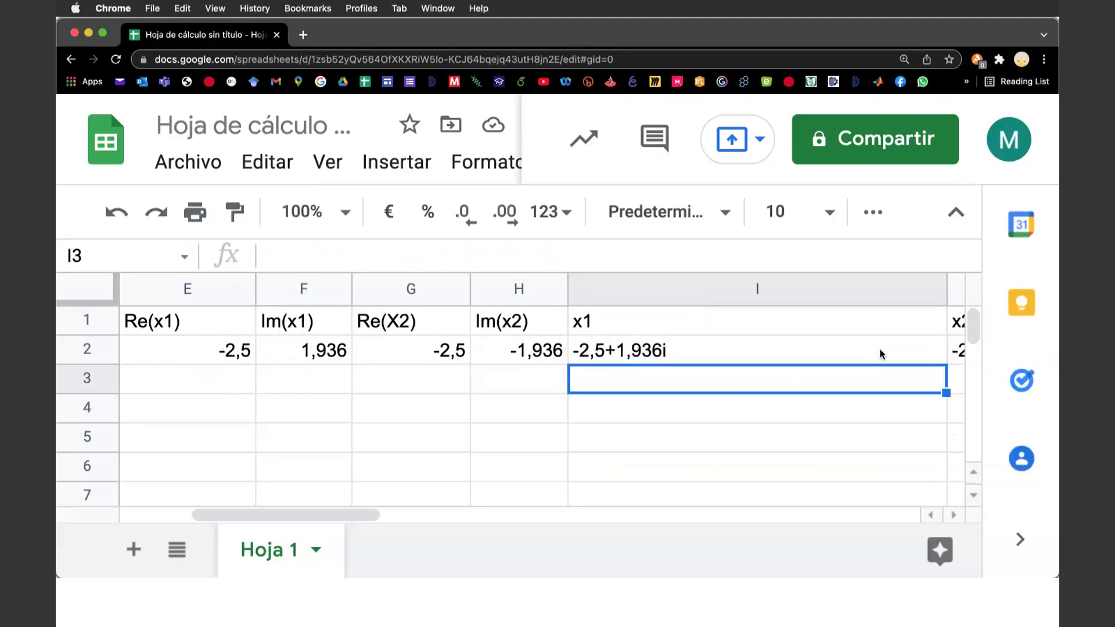
click(657, 353)
click(641, 256)
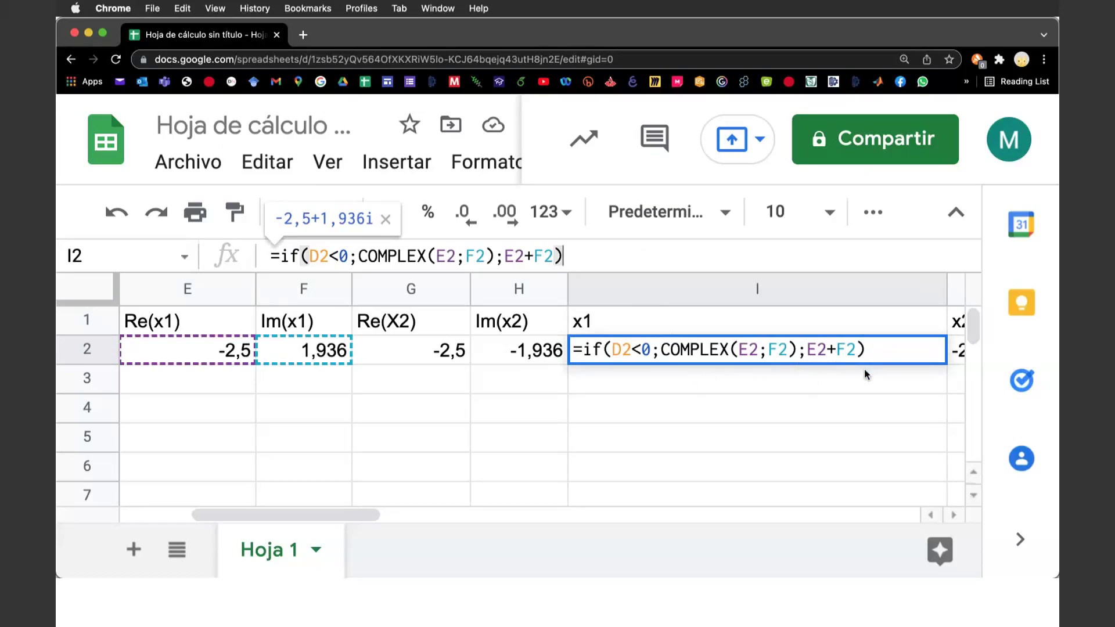
click(644, 348)
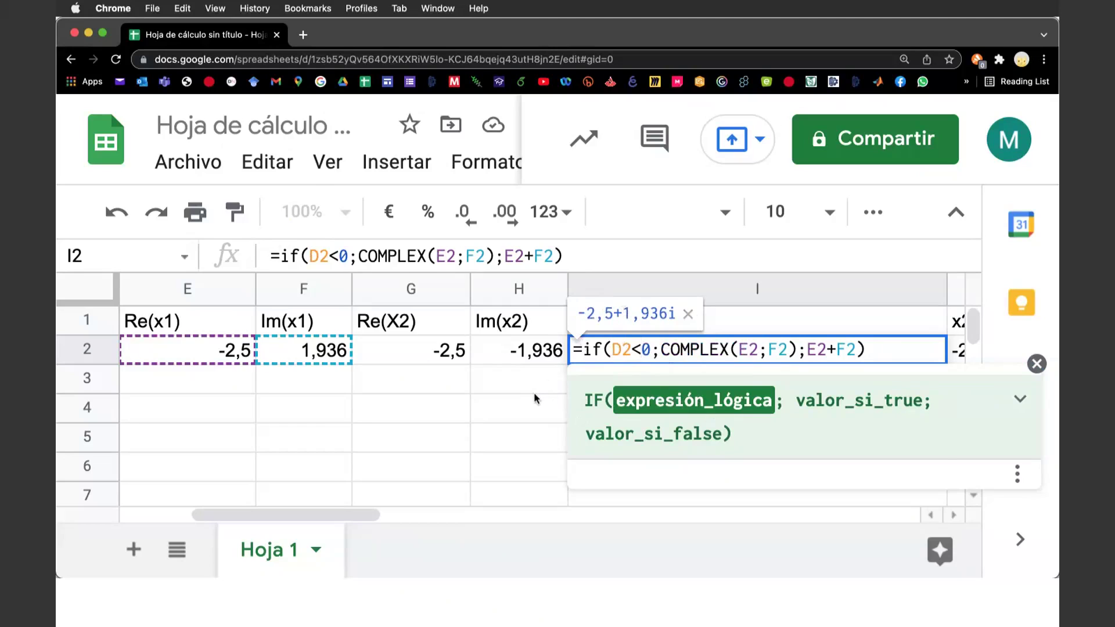
click(534, 394)
- Cancel the I2 edit and narrow column I to fit the x1 value
key(Escape)
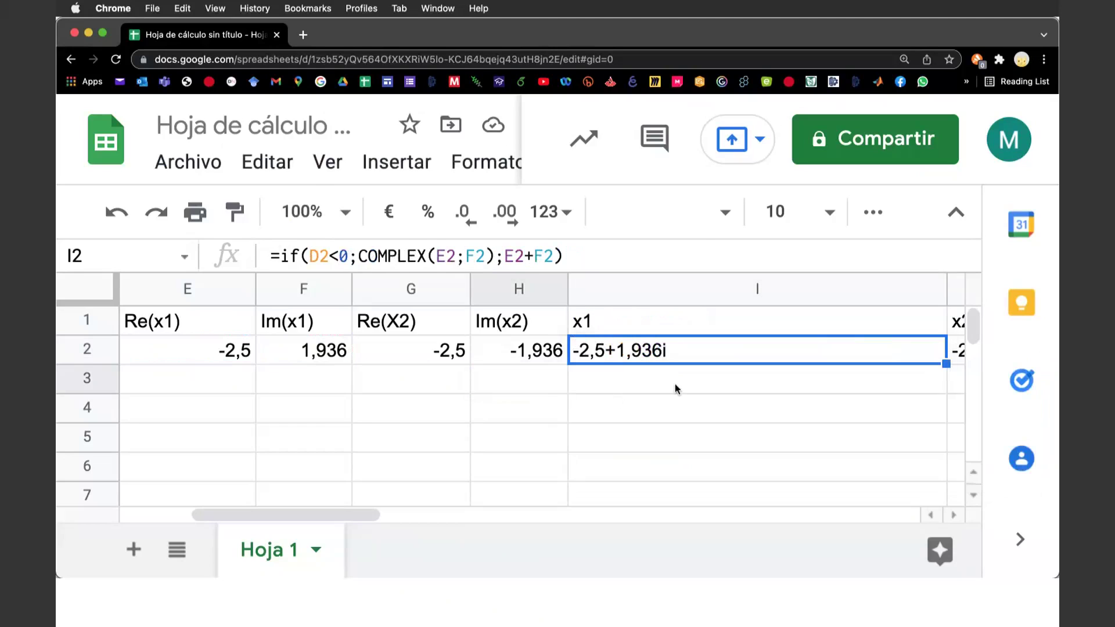
scroll(734, 392, right, 5)
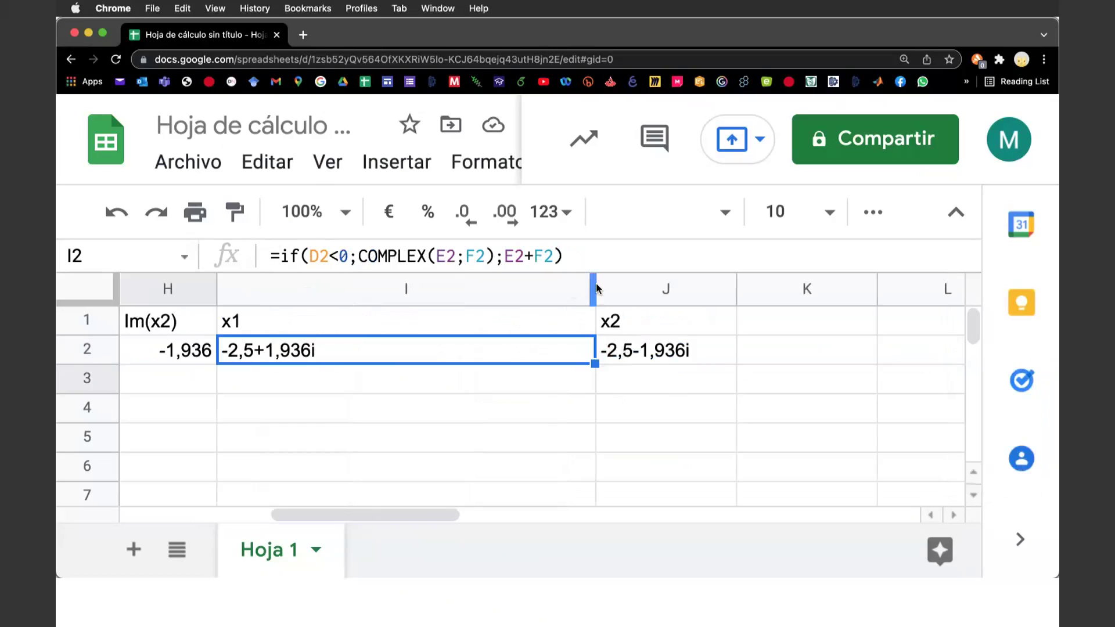
drag(596, 285, 332, 322)
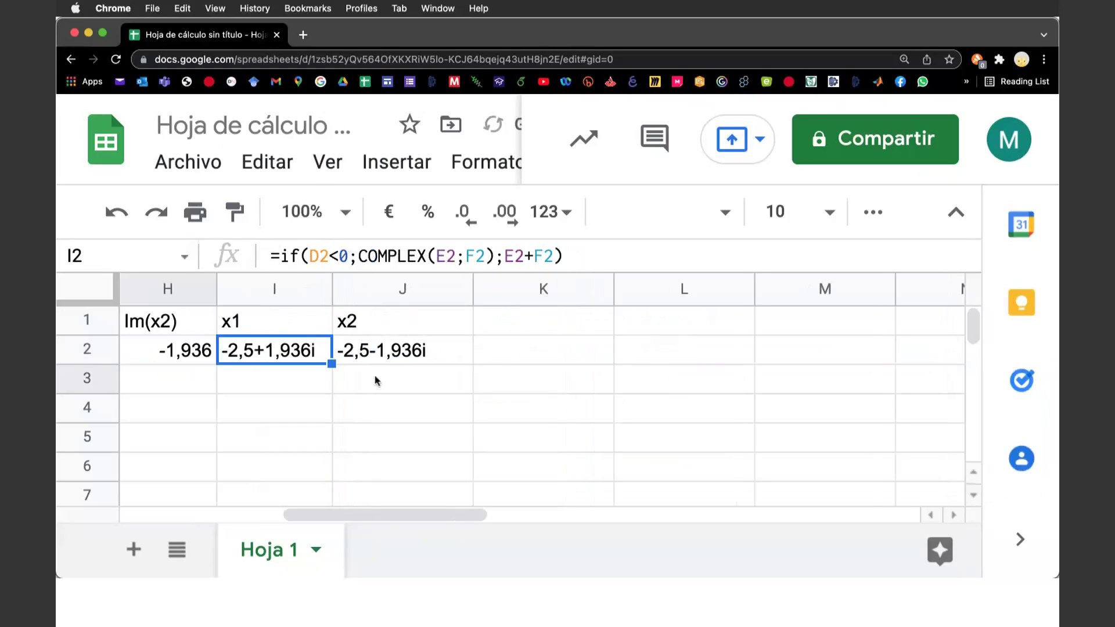
- Widen the x2 column J holding =if(D2<0;complex(G2;H2);G2+H2)
key(Right)
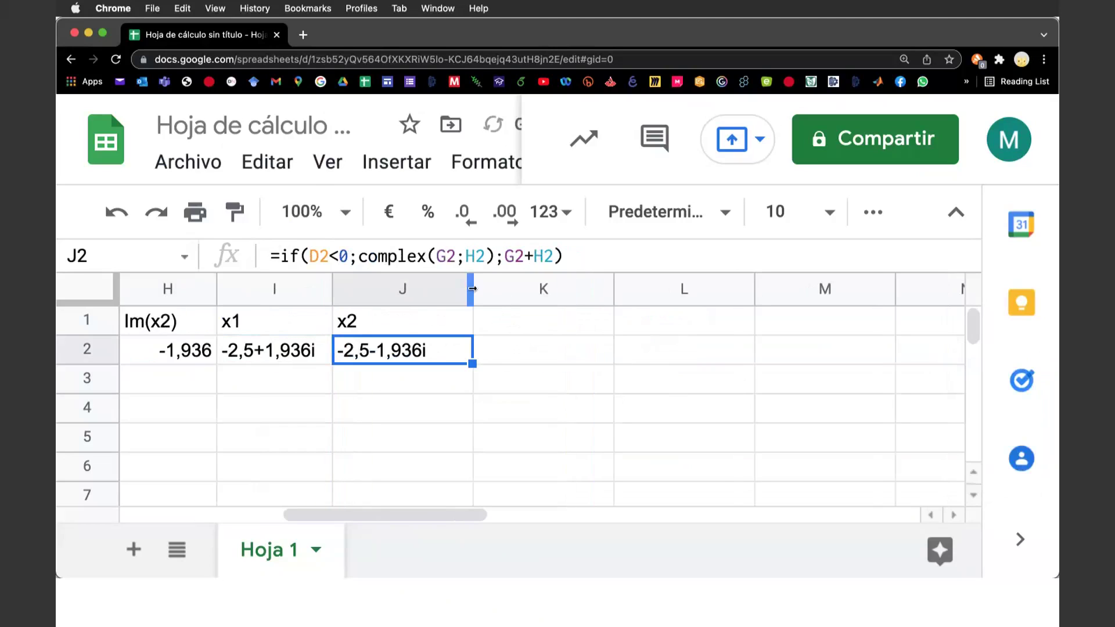
drag(468, 289, 664, 291)
scroll(444, 433, left, 10)
scroll(444, 433, right, 2)
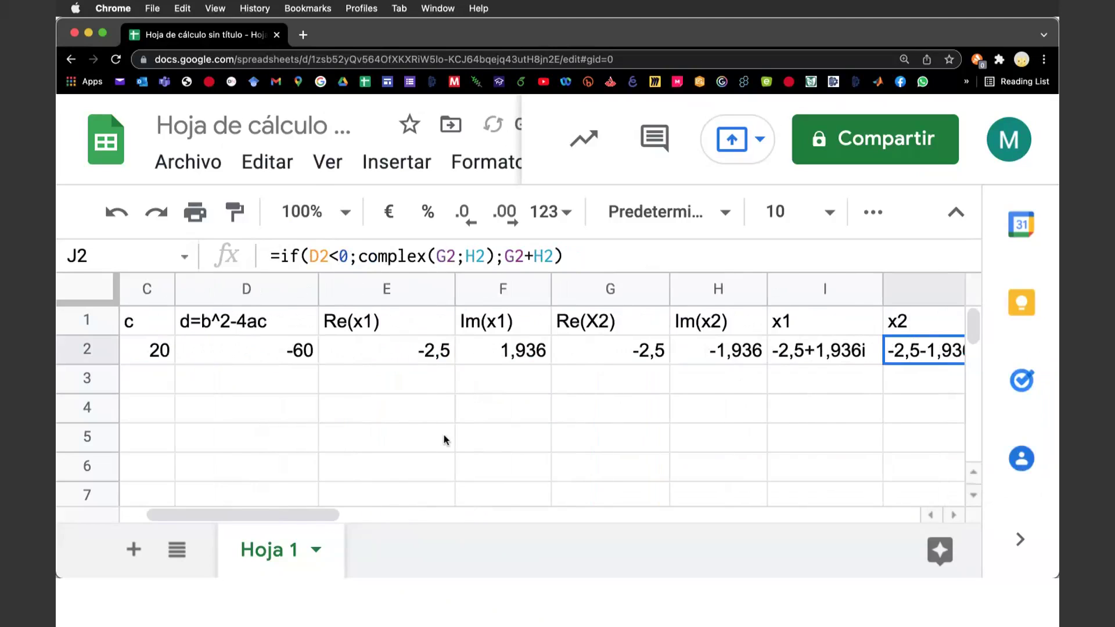
scroll(443, 434, right, 6)
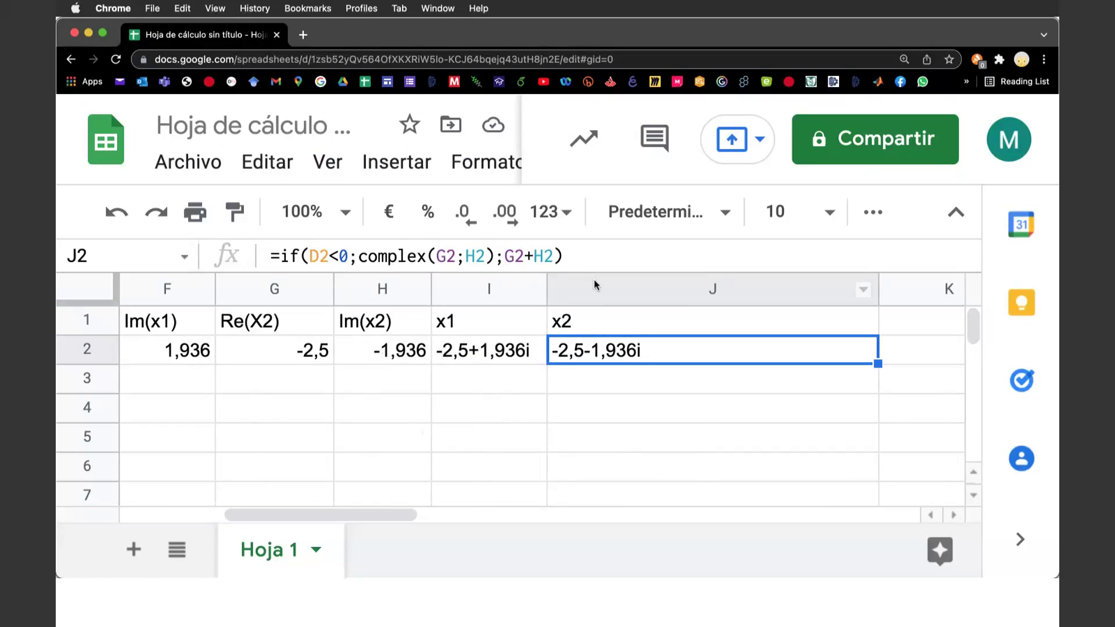
- Open J2's =if(D2<0;complex(G2;H2);G2+H2) formula to review how x2 is built
click(620, 252)
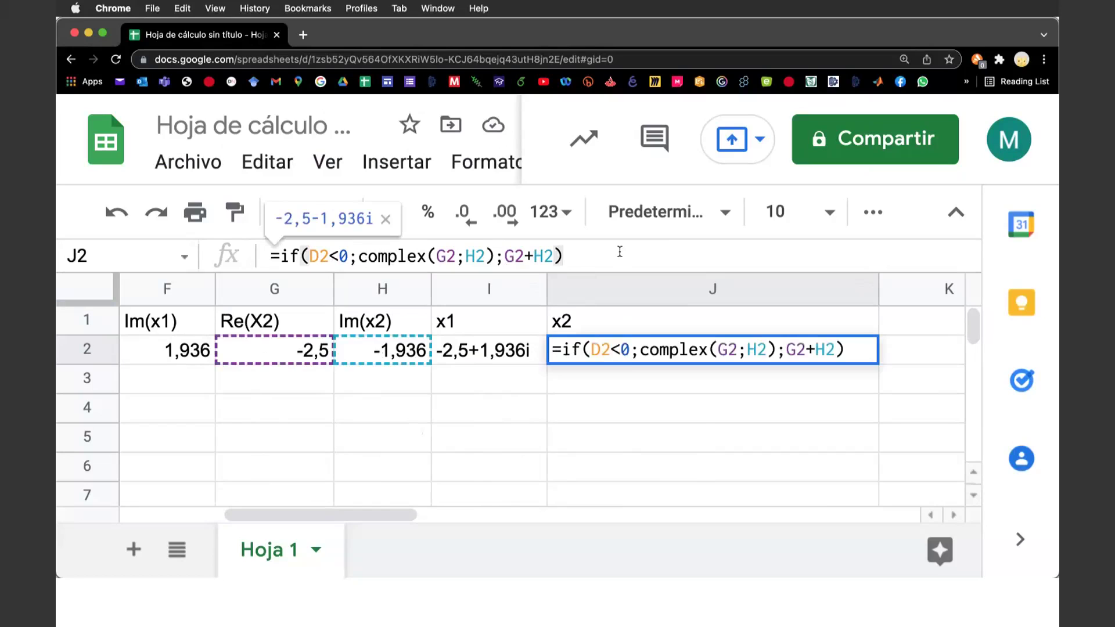
click(604, 348)
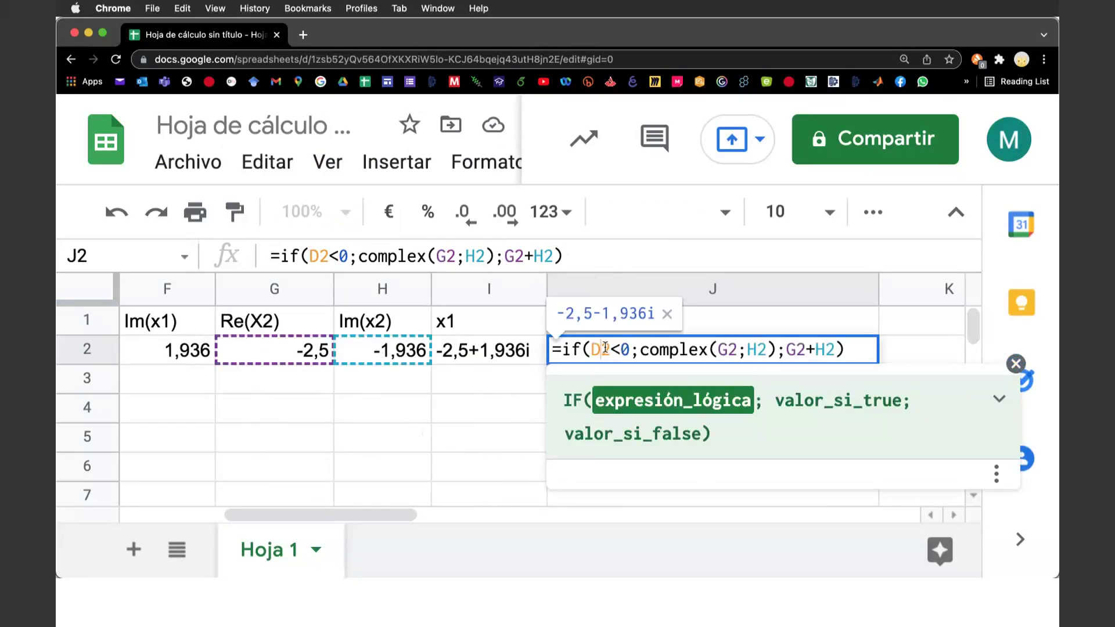
key(Escape)
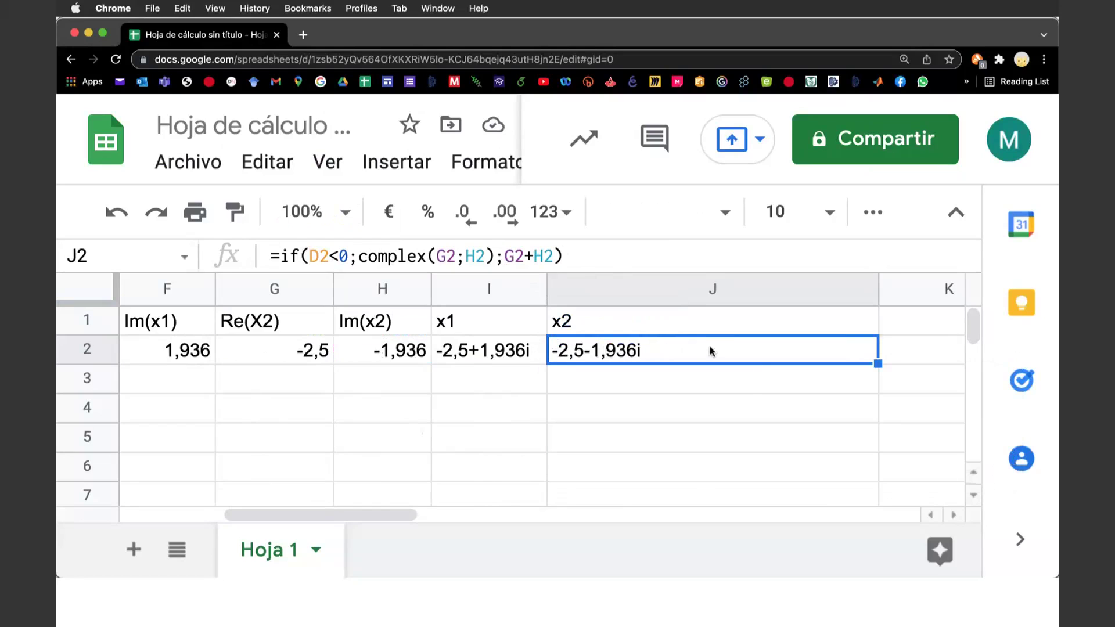
click(700, 405)
click(693, 347)
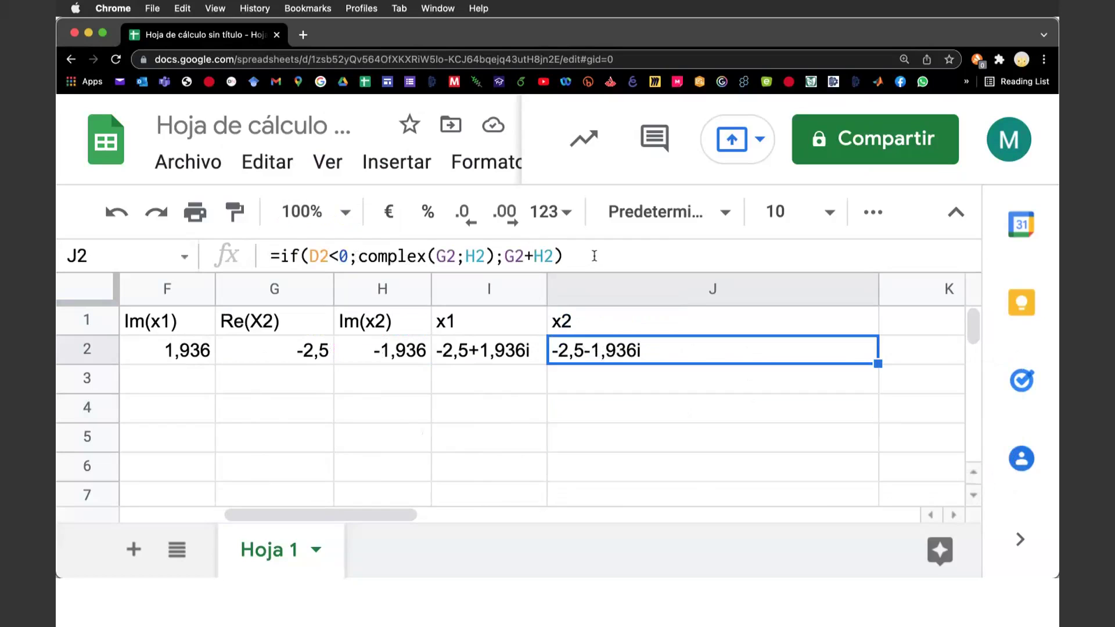
click(594, 257)
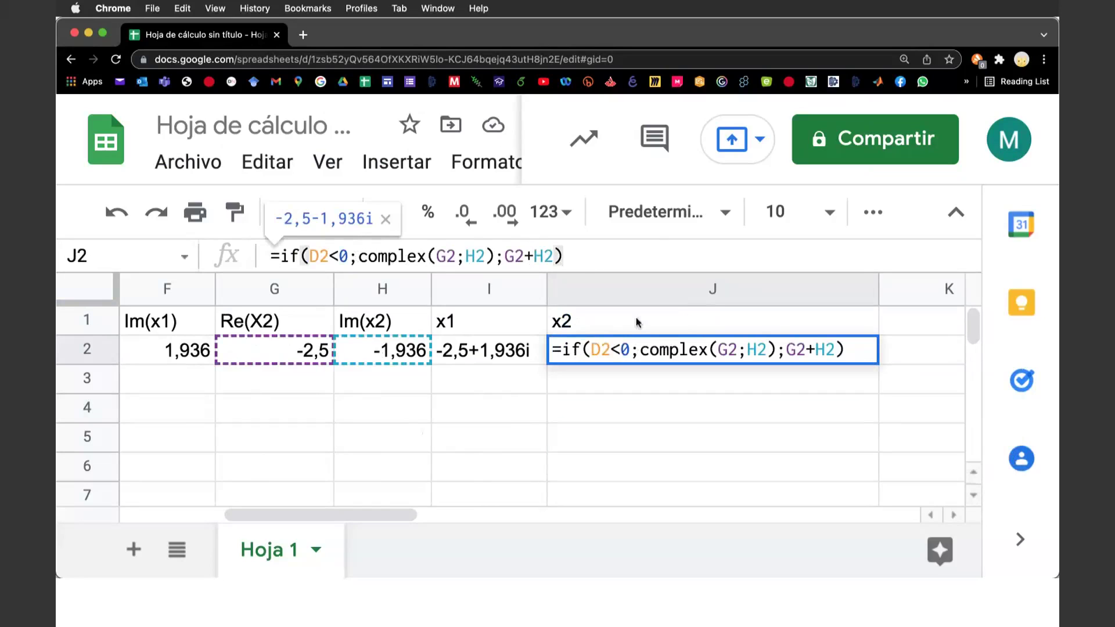
- Leave J2 unchanged, narrow column J to fit -2,5-1,936i, and return to column A
click(583, 349)
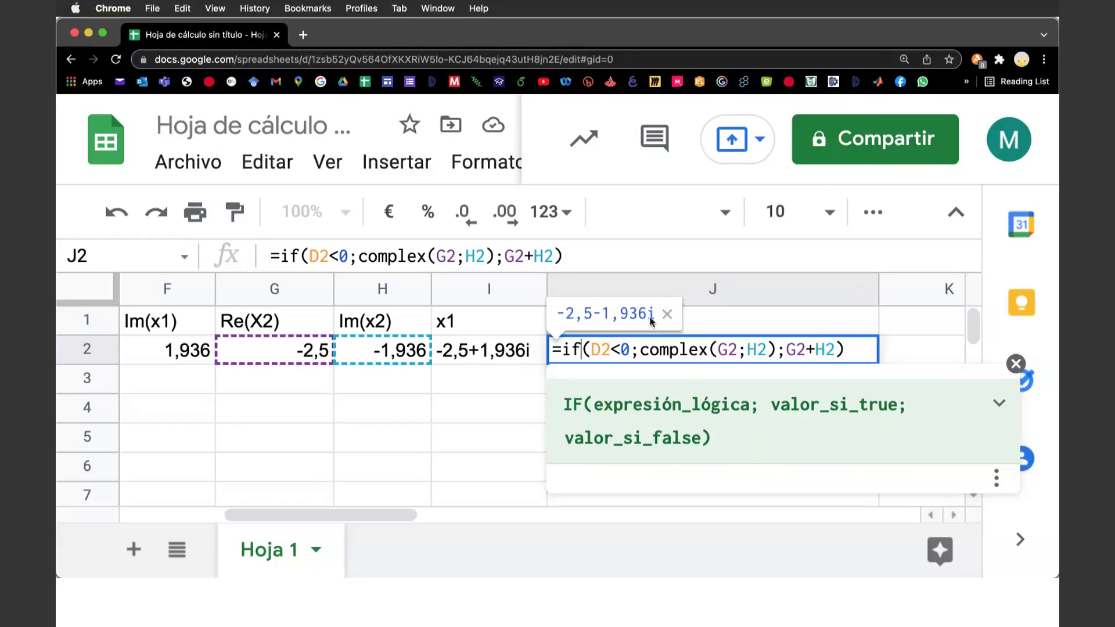
mouse_move(712, 288)
click(907, 323)
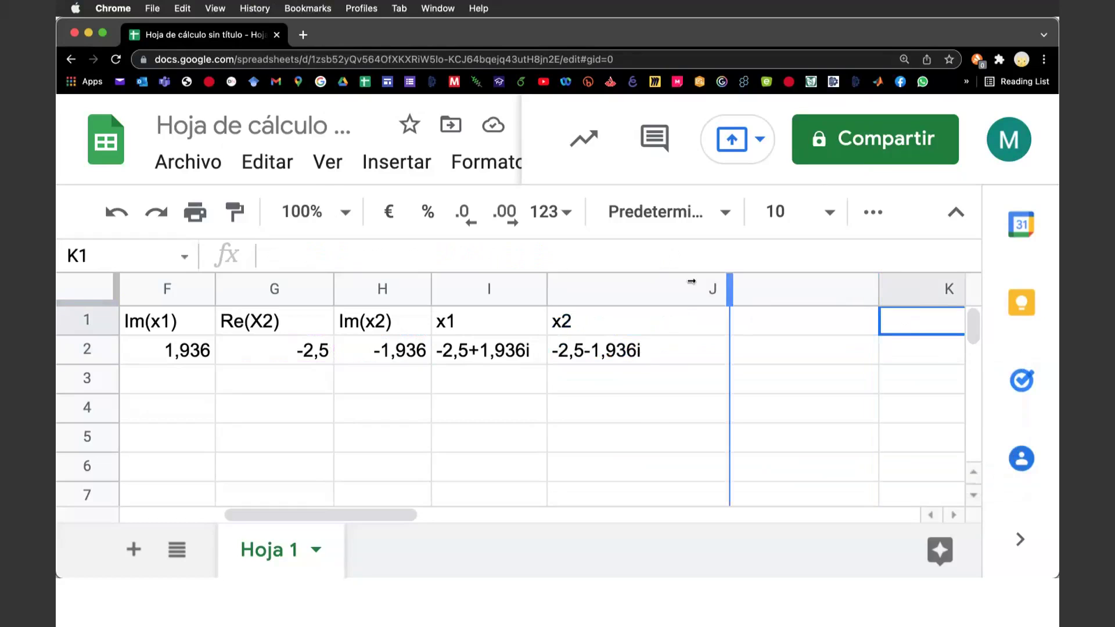
drag(879, 292, 656, 292)
scroll(516, 357, left, 5)
scroll(517, 356, left, 1)
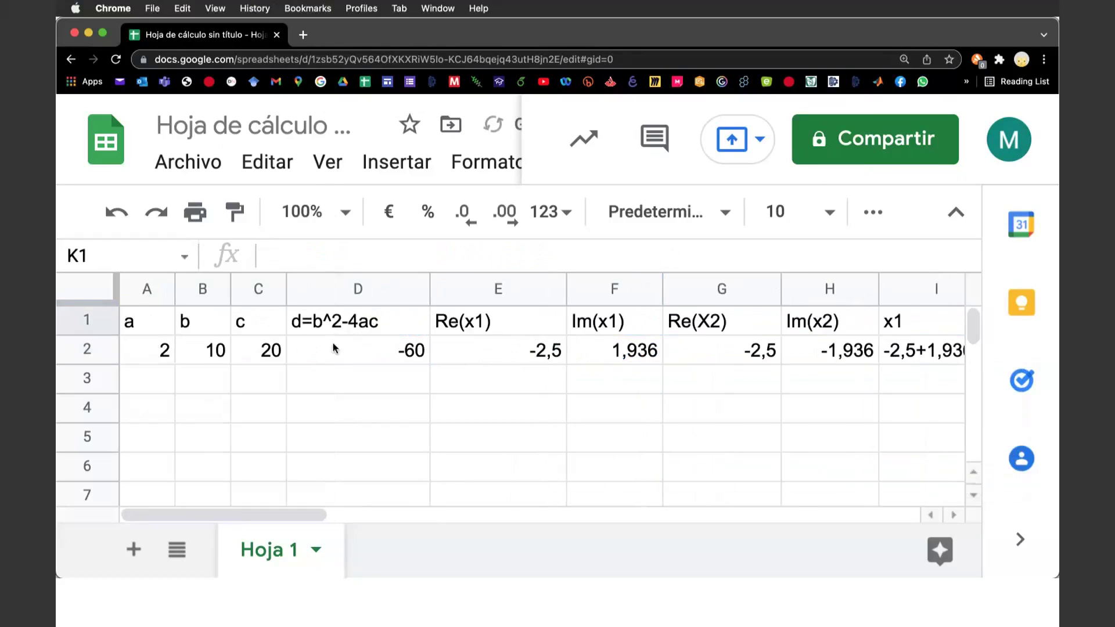
click(357, 348)
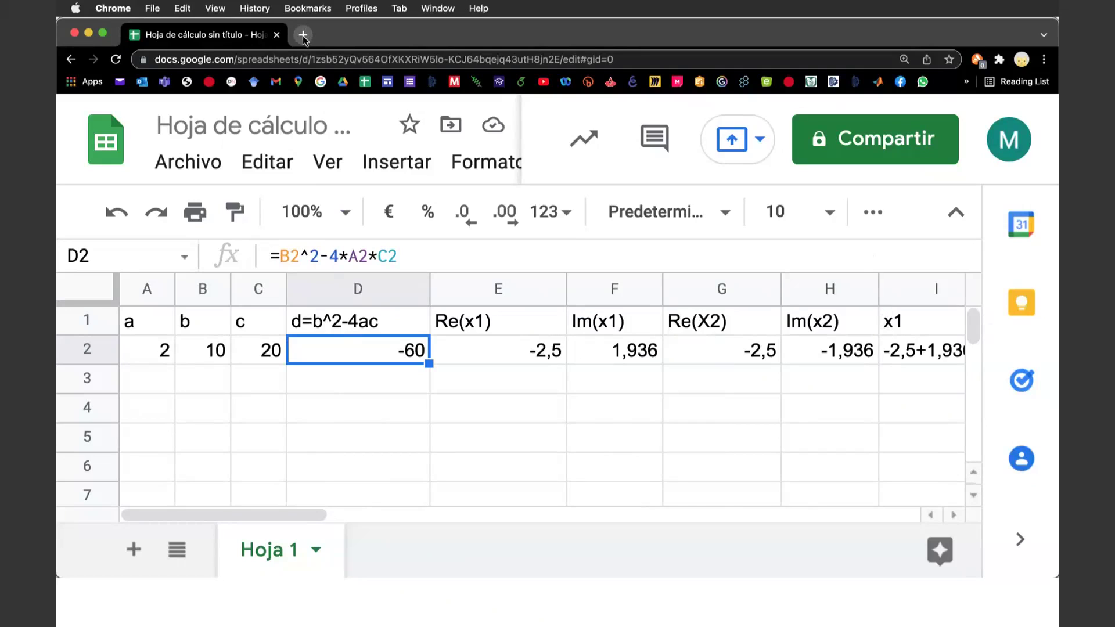
click(357, 384)
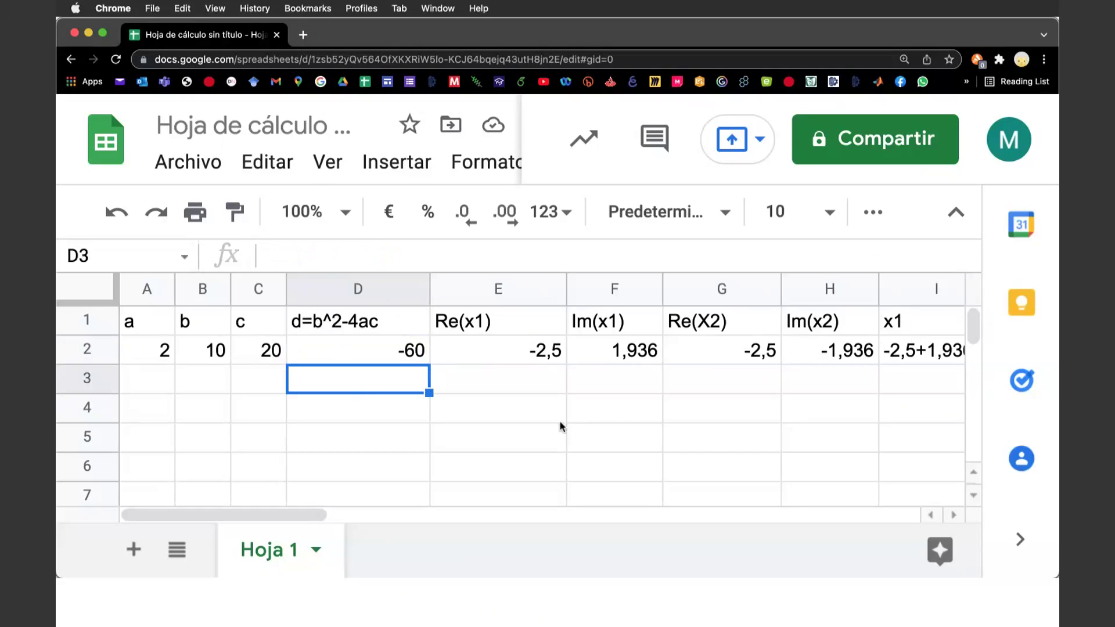
click(609, 381)
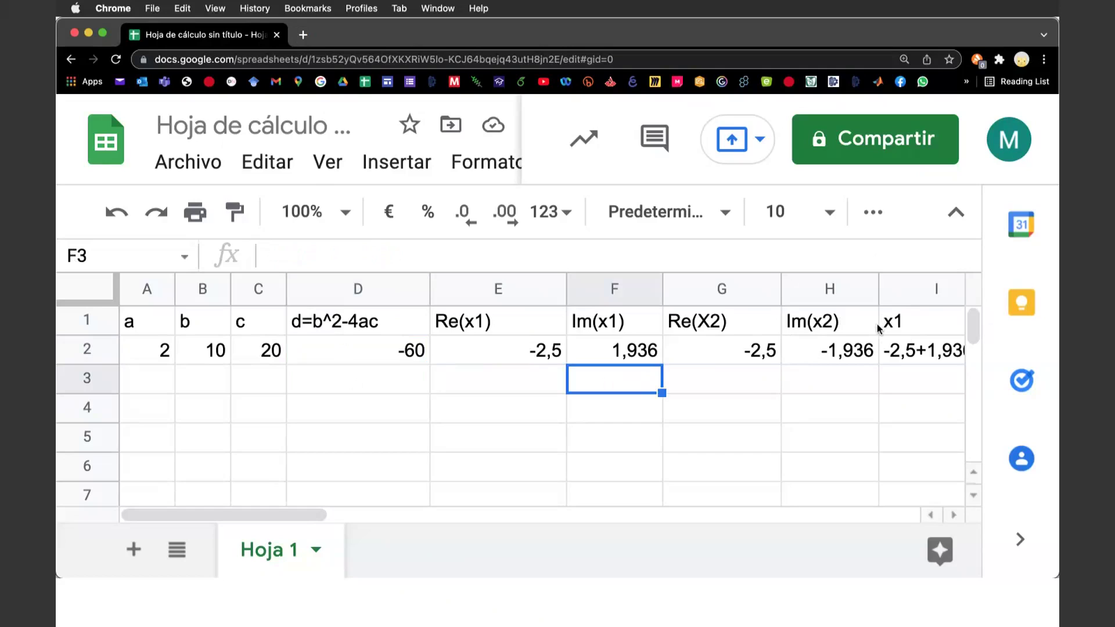
click(447, 376)
click(361, 367)
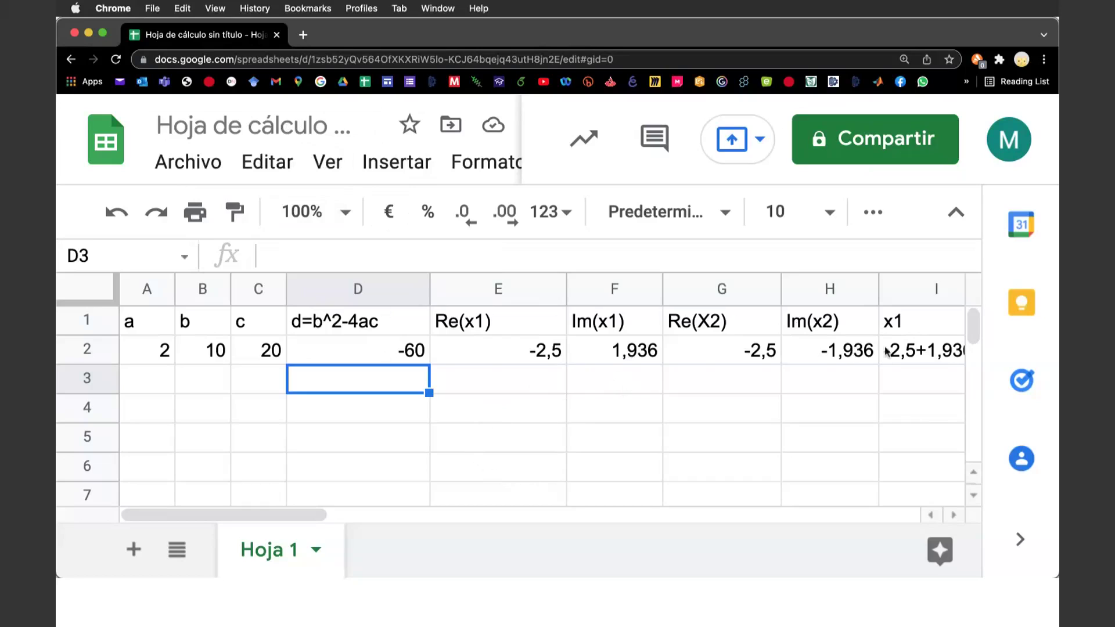
click(597, 387)
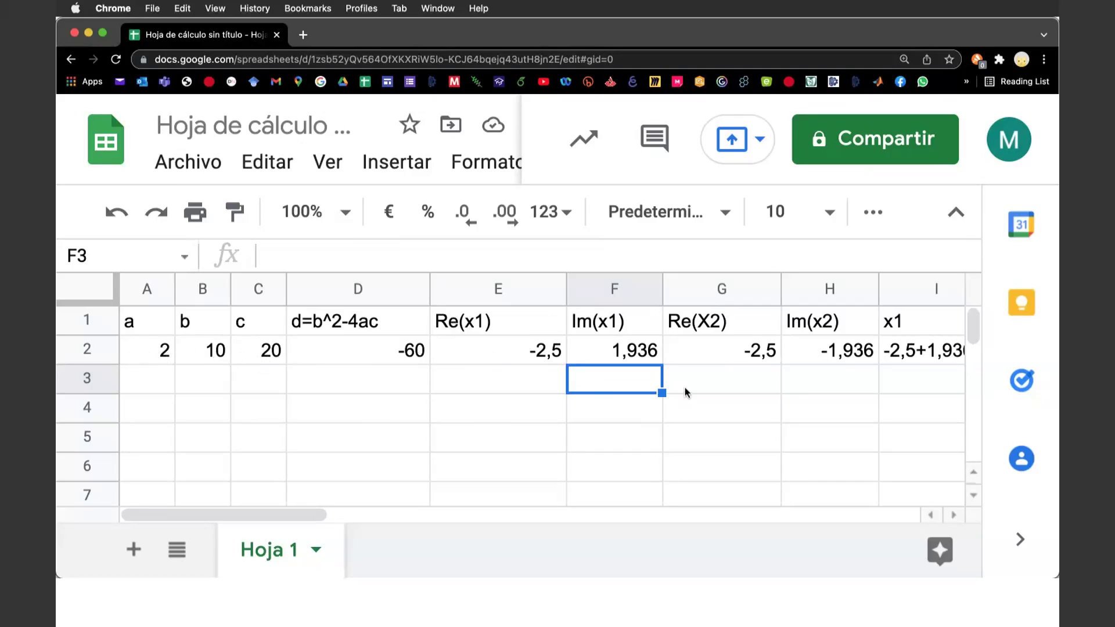
scroll(879, 420, right, 10)
scroll(878, 420, left, 8)
scroll(878, 421, left, 3)
scroll(878, 421, right, 2)
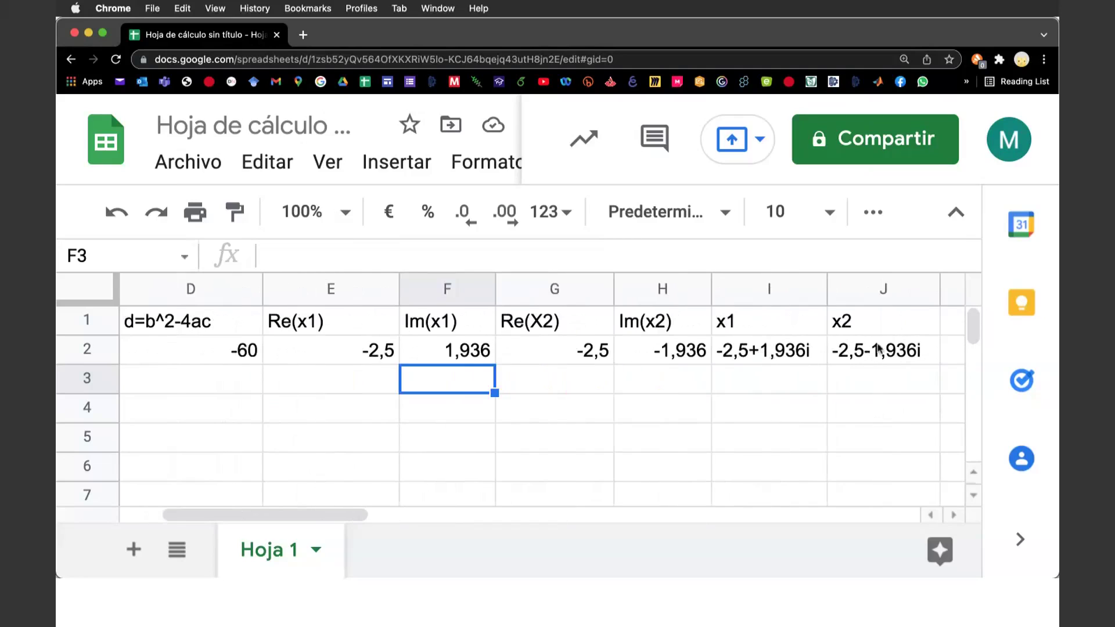
click(738, 353)
drag(738, 353, 849, 356)
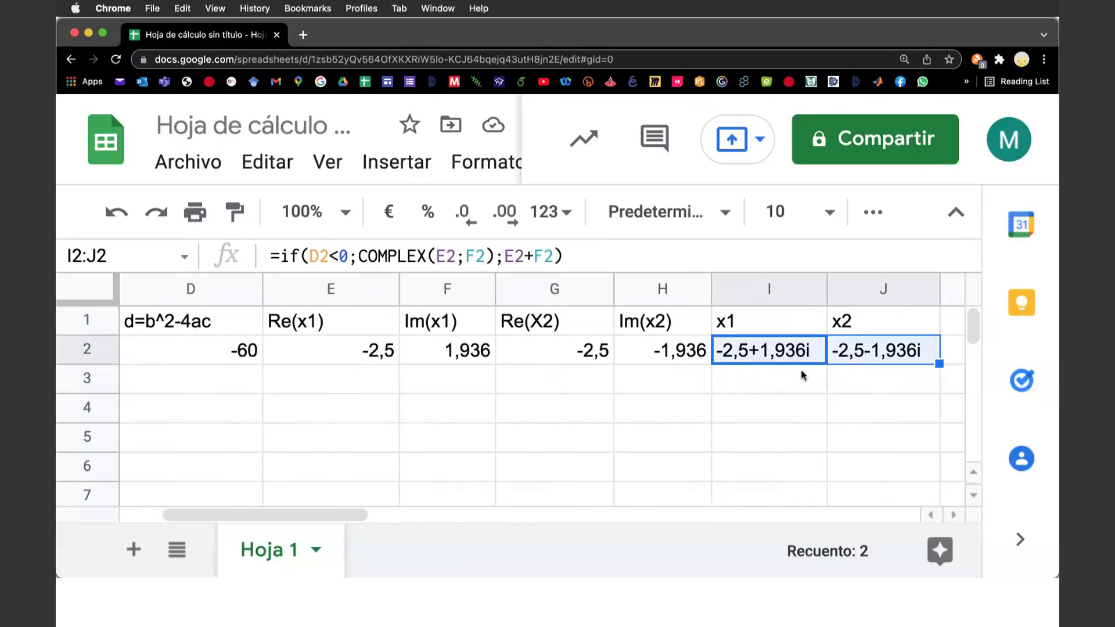
scroll(591, 403, left, 3)
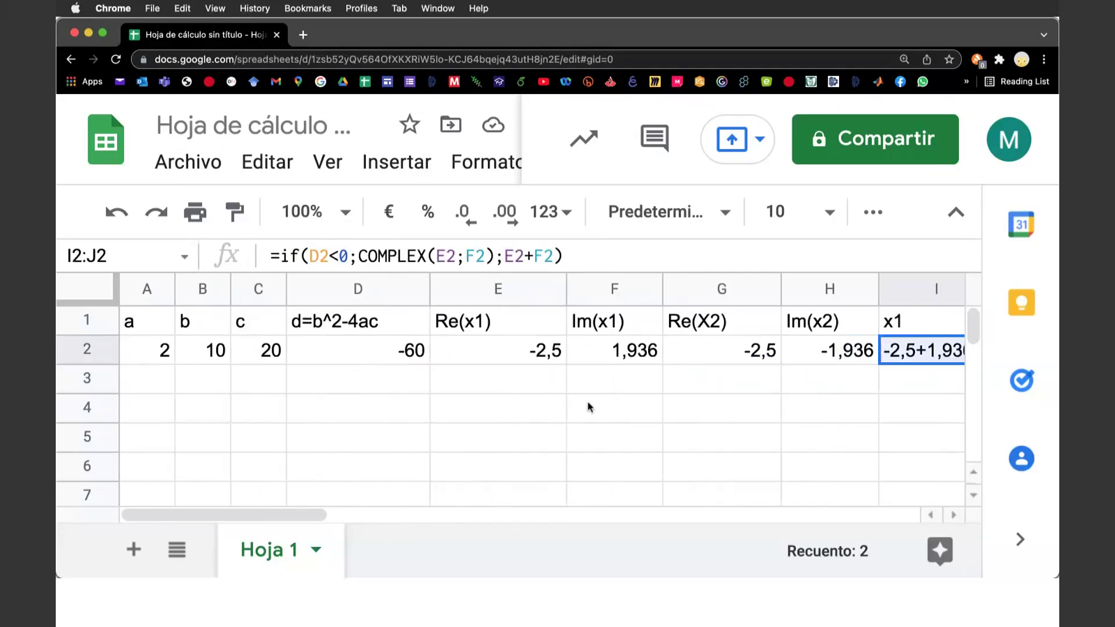
click(268, 354)
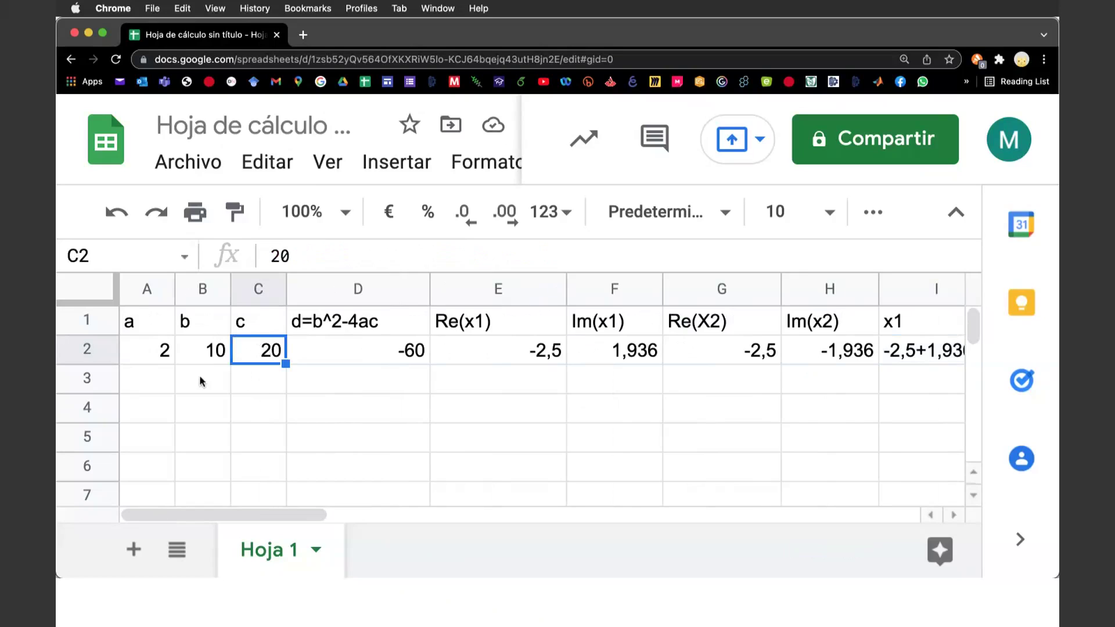
click(144, 379)
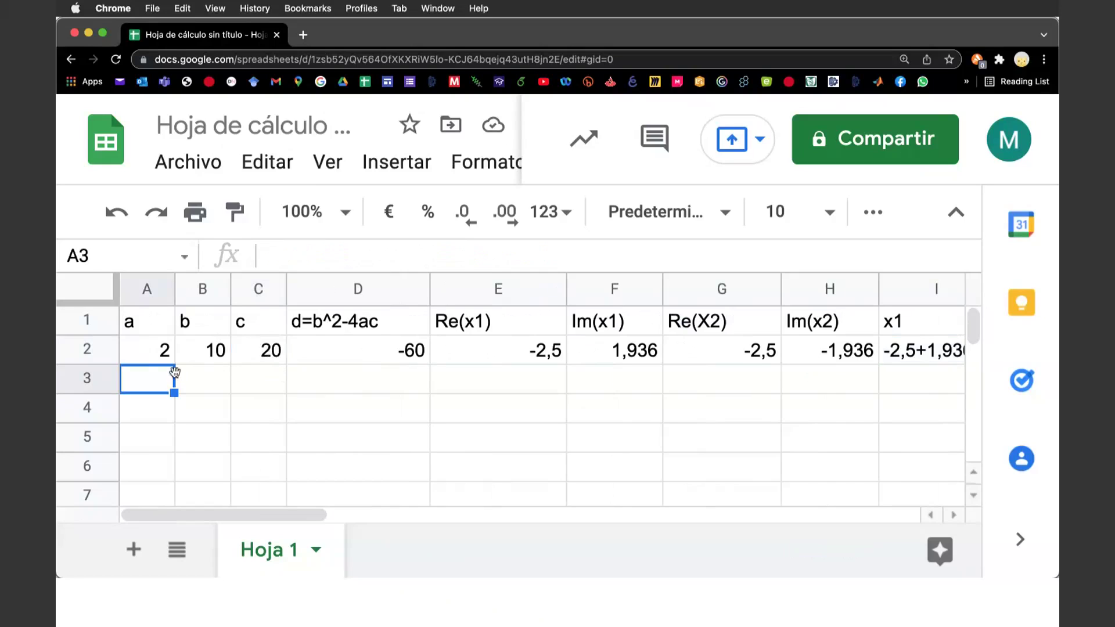
- Copy a=2 and b=10 from A2:B2 down through row 36
click(161, 350)
drag(166, 349, 212, 350)
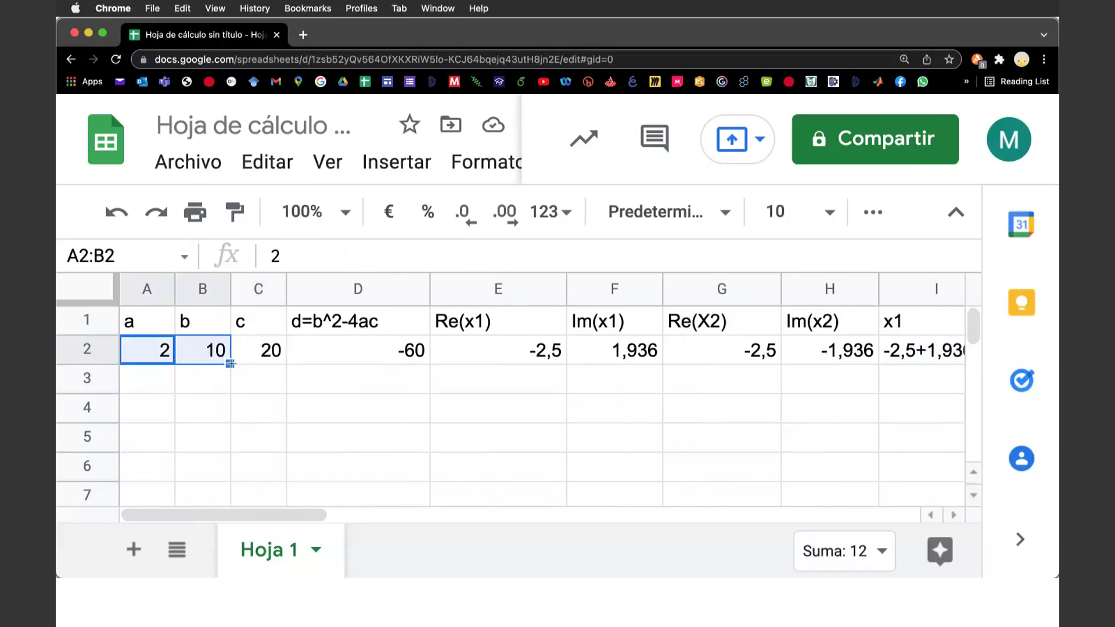
mouse_move(230, 364)
mouse_down()
mouse_move(221, 526)
mouse_move(220, 497)
mouse_move(216, 506)
mouse_up()
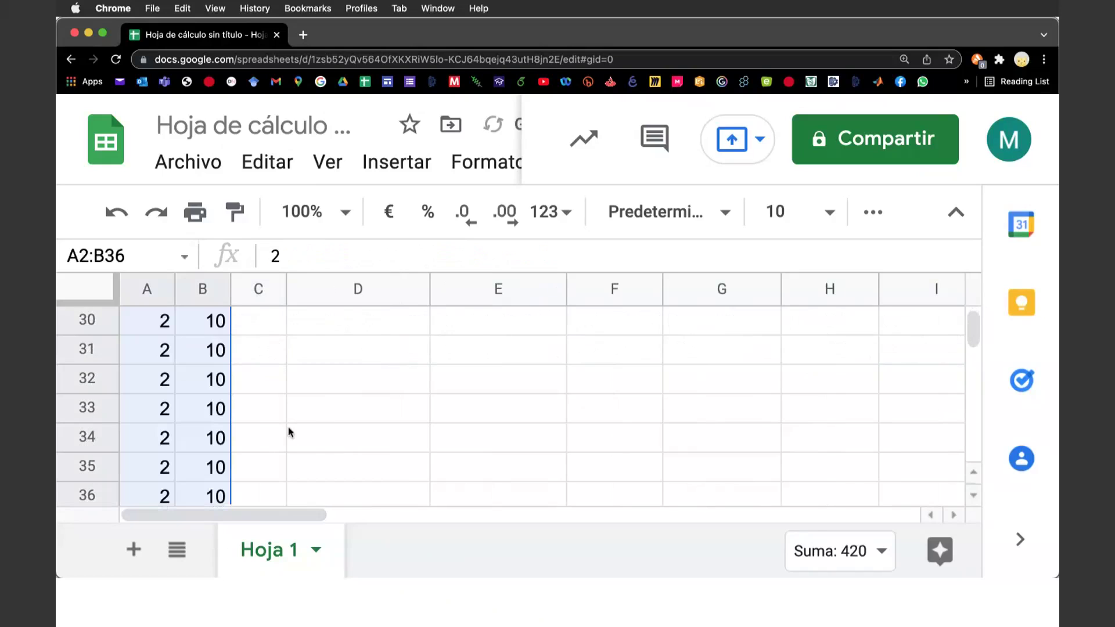
scroll(322, 405, up, 10)
scroll(322, 405, up, 2)
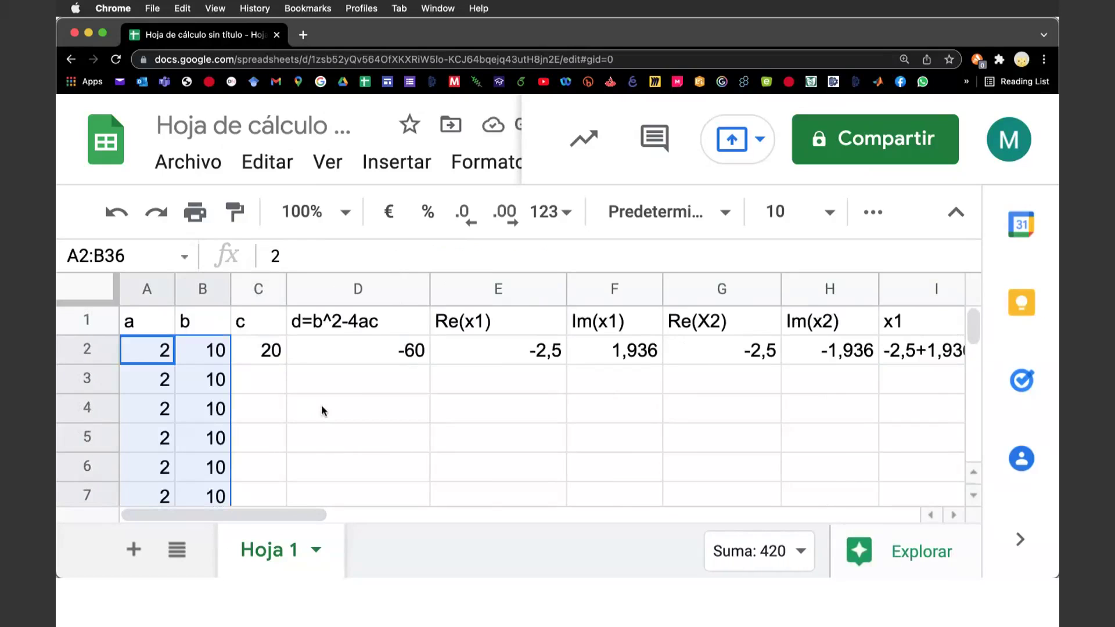
click(267, 352)
- Enter 21 and 22 below 20, then fill the c series down to 54 at row 36
click(273, 382)
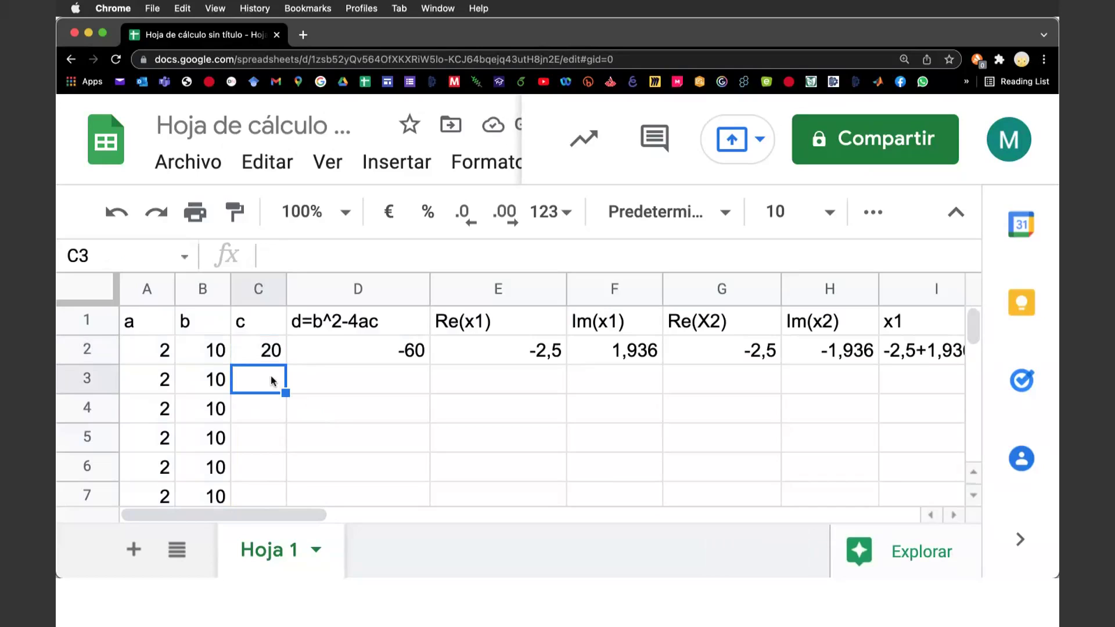
text(20)
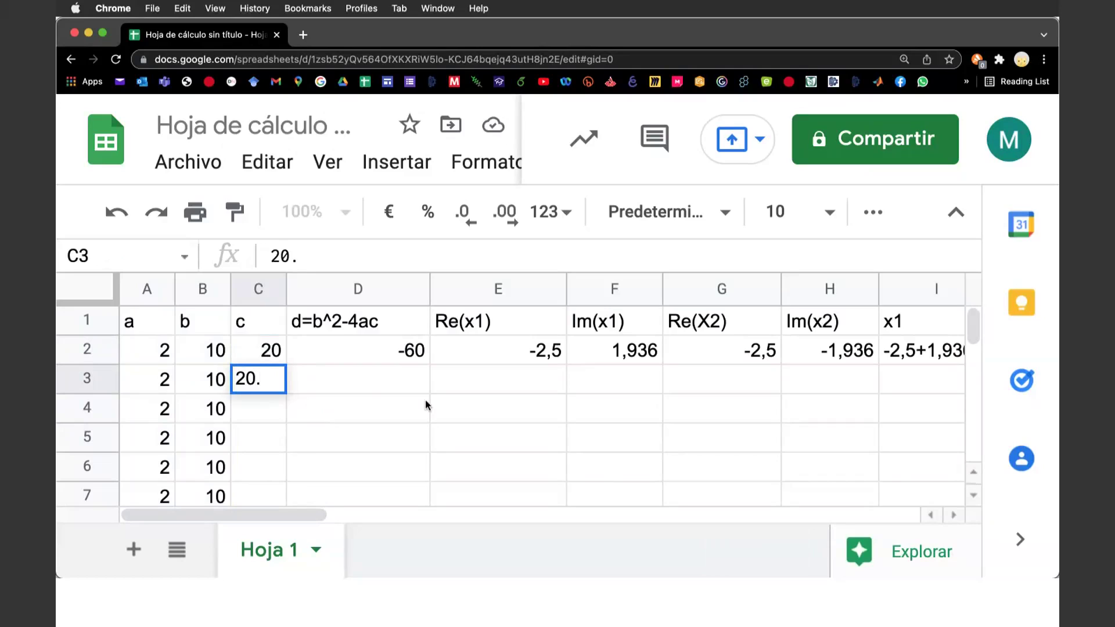
key(BackSpace)
text(1)
key(Return)
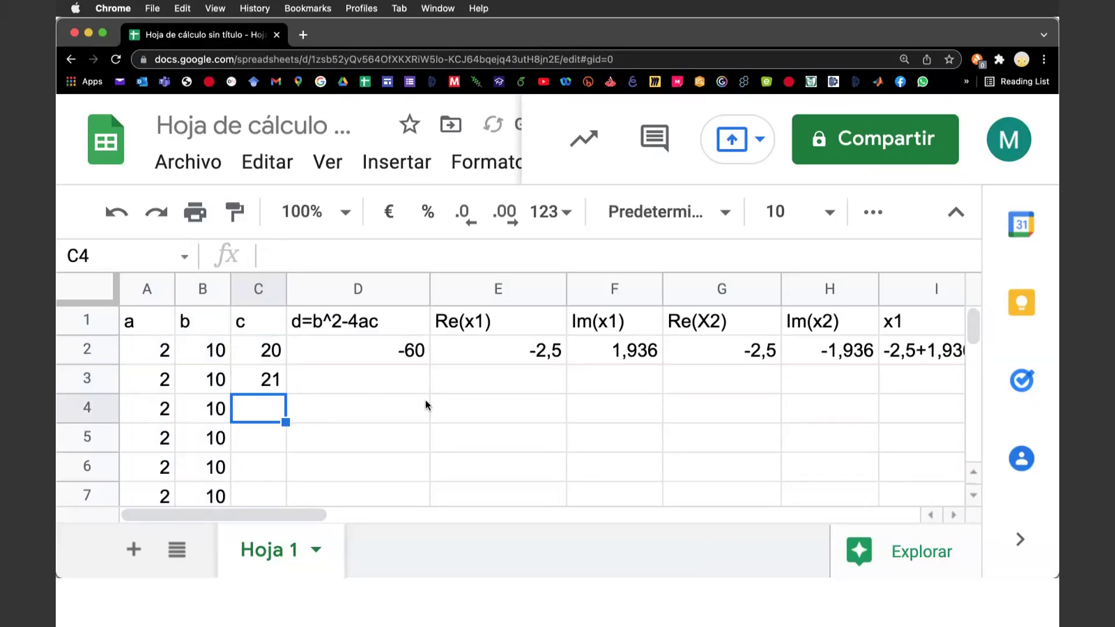
text(22)
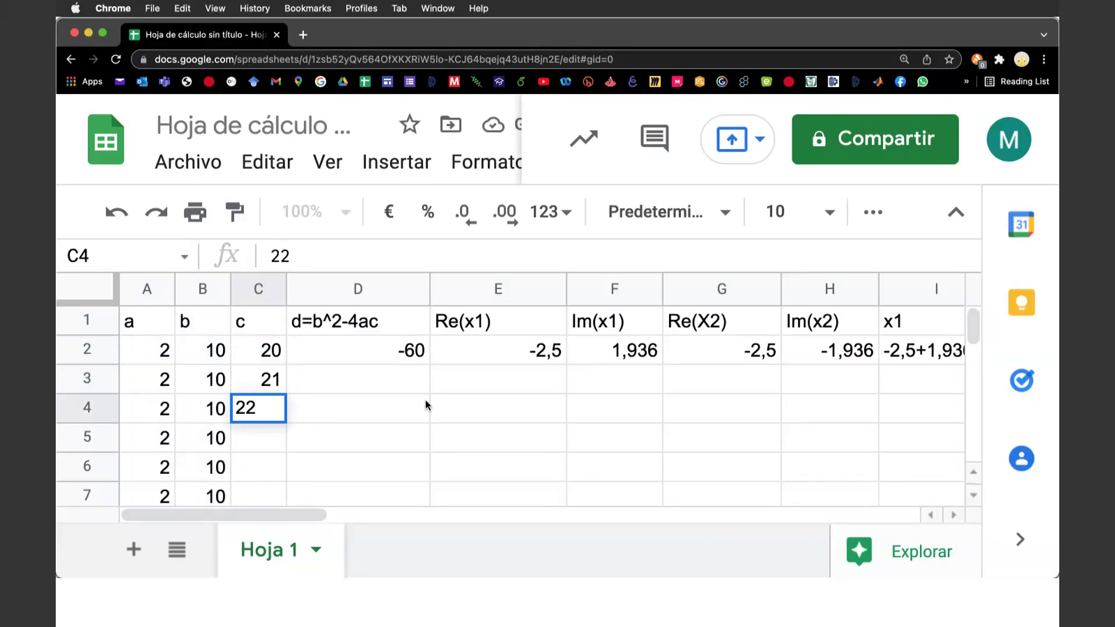
key(Return)
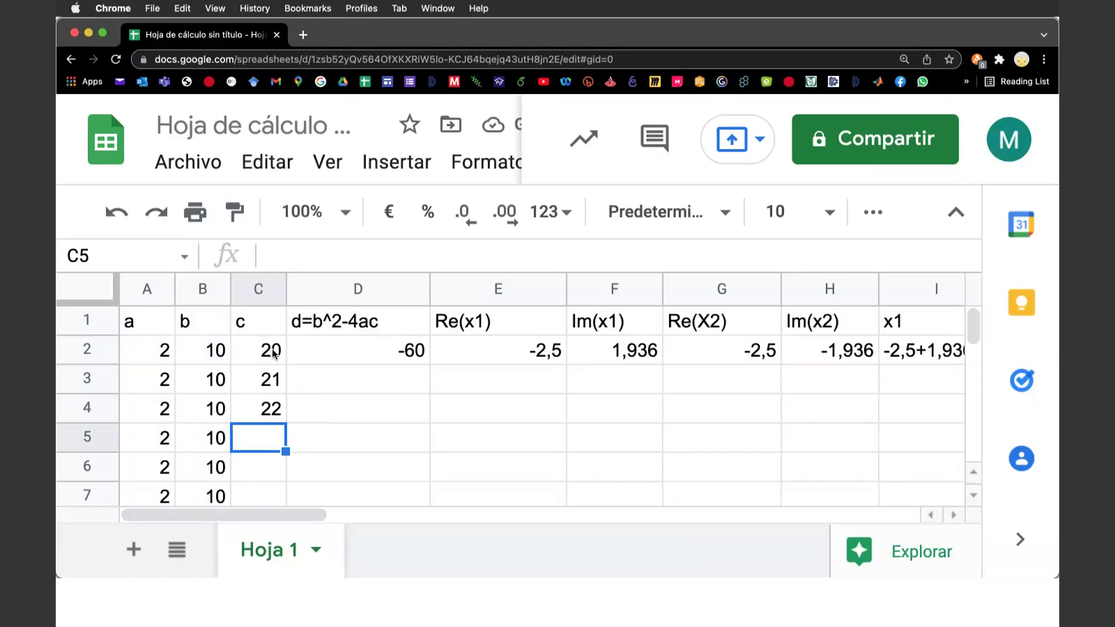
drag(272, 352, 275, 410)
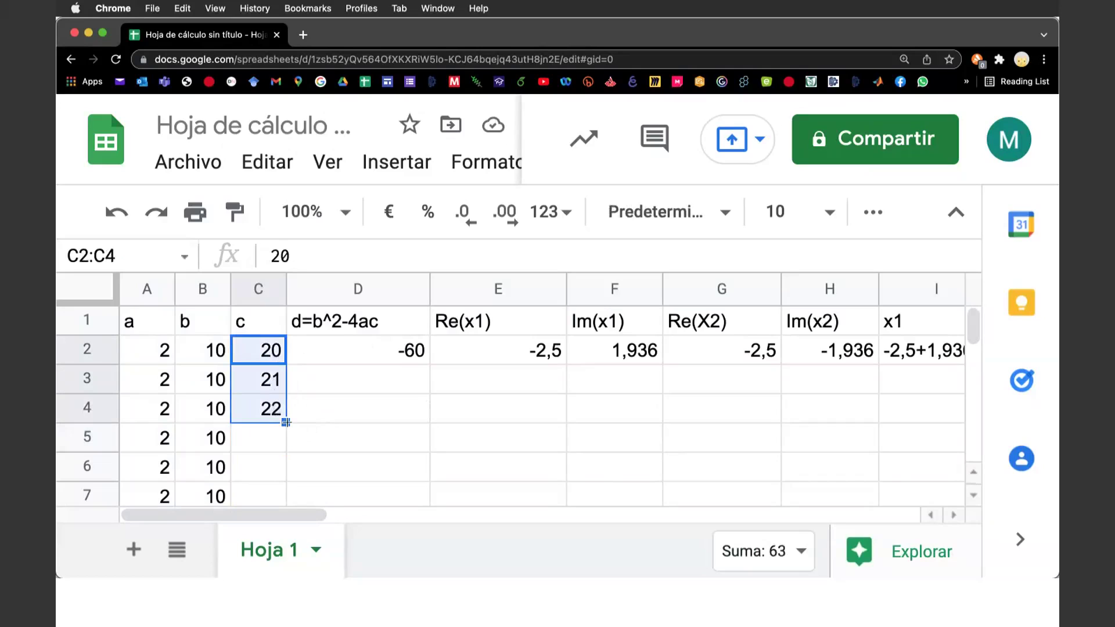
drag(287, 422, 287, 549)
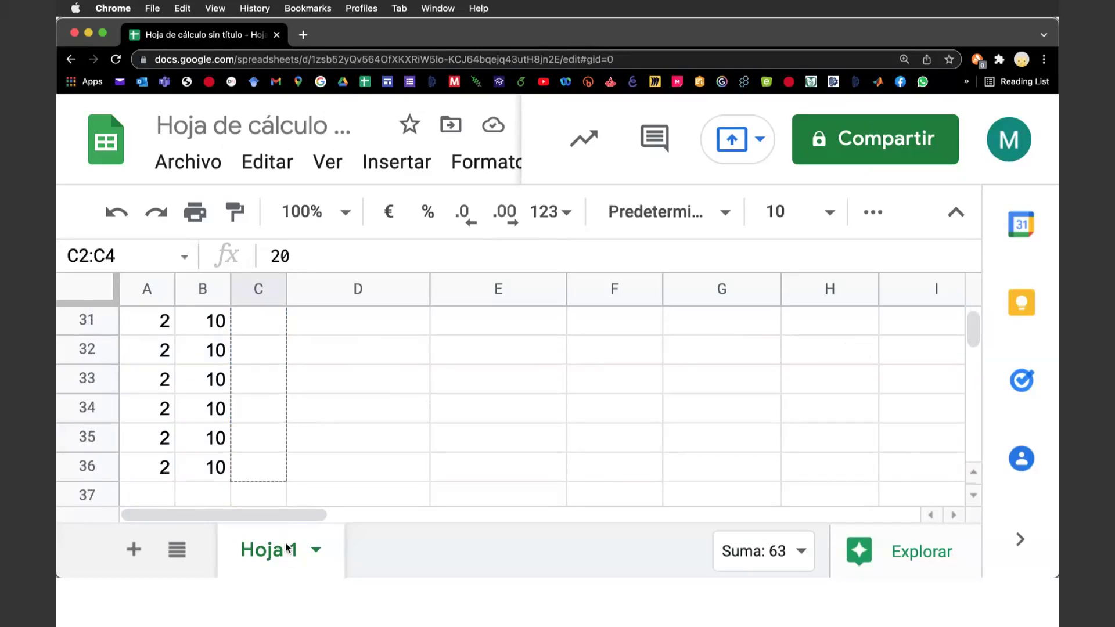
drag(287, 549, 281, 351)
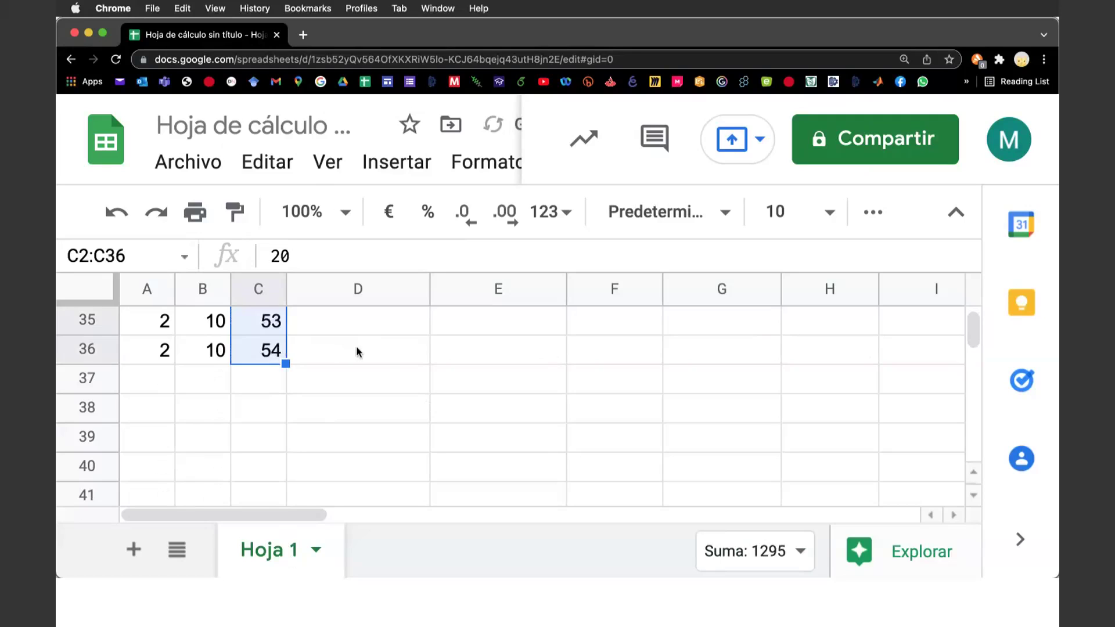
- Review the filled a=2, b=10 series, then select row headers 2 through 19
scroll(357, 352, up, 8)
scroll(357, 352, up, 4)
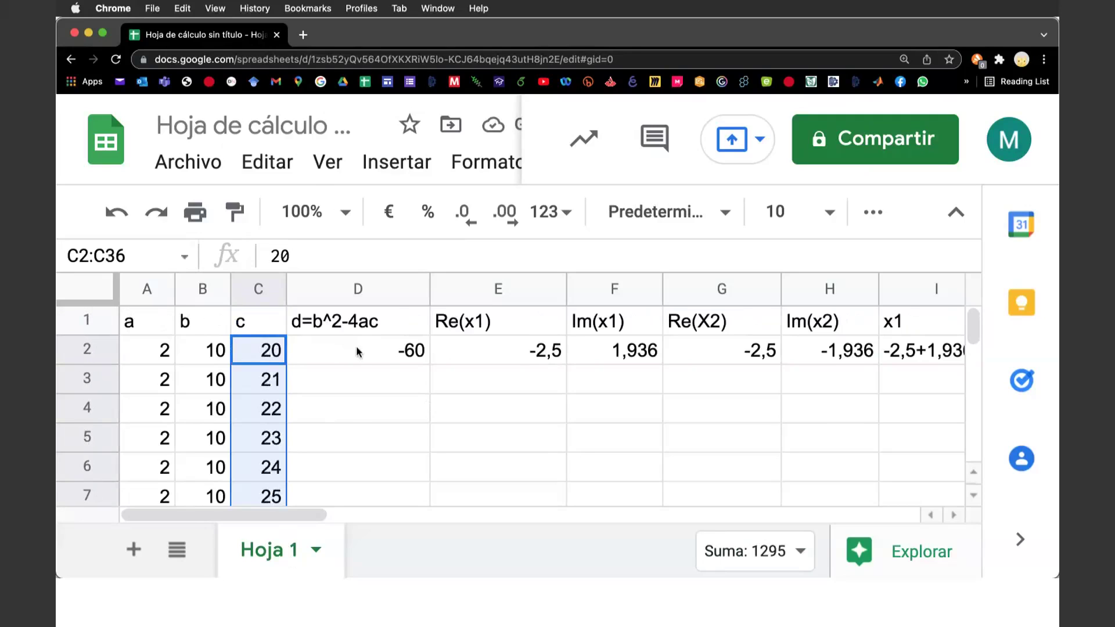
scroll(352, 424, down, 1)
scroll(352, 424, down, 1)
scroll(352, 424, down, 1)
scroll(352, 424, down, 4)
scroll(352, 424, down, 4)
scroll(352, 424, down, 4)
scroll(352, 425, down, 1)
scroll(352, 424, down, 5)
scroll(352, 424, down, 1)
scroll(352, 424, down, 9)
scroll(352, 424, up, 8)
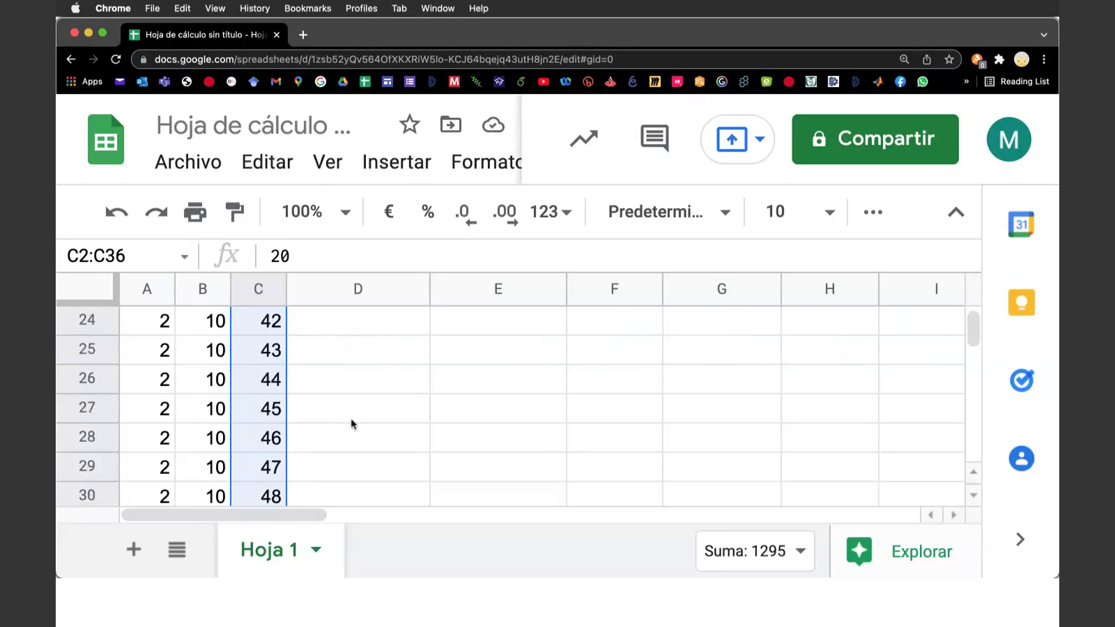
scroll(352, 424, up, 10)
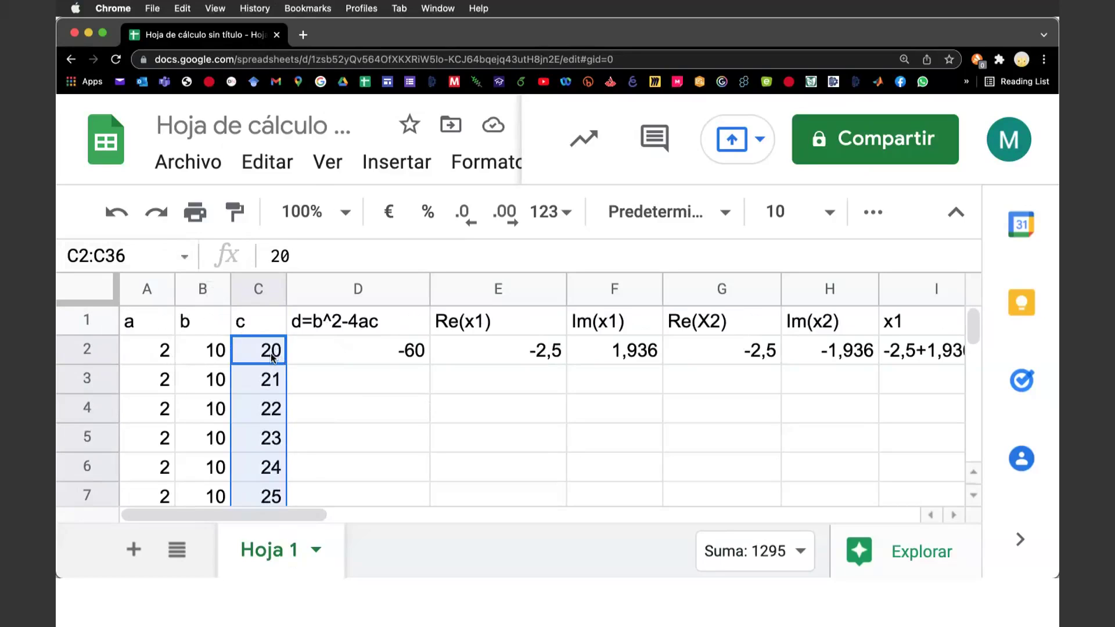
mouse_move(90, 356)
mouse_down()
mouse_move(91, 526)
mouse_move(89, 490)
mouse_up()
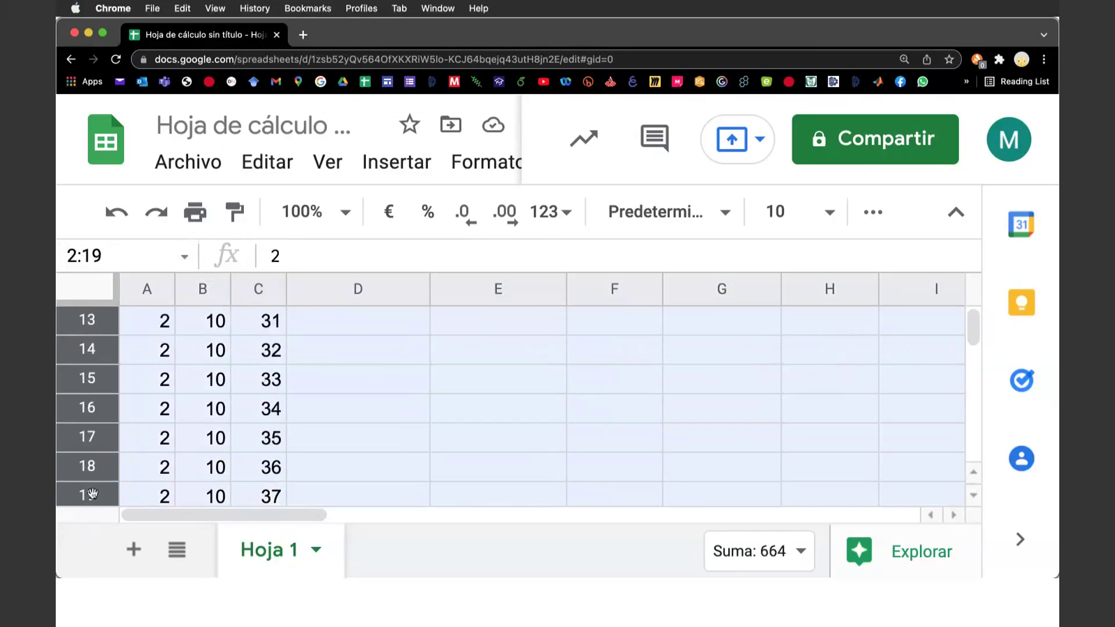
- Insert 18 blank rows above the data with 'Insertar 18 filas encima', then deselect
right_click(92, 493)
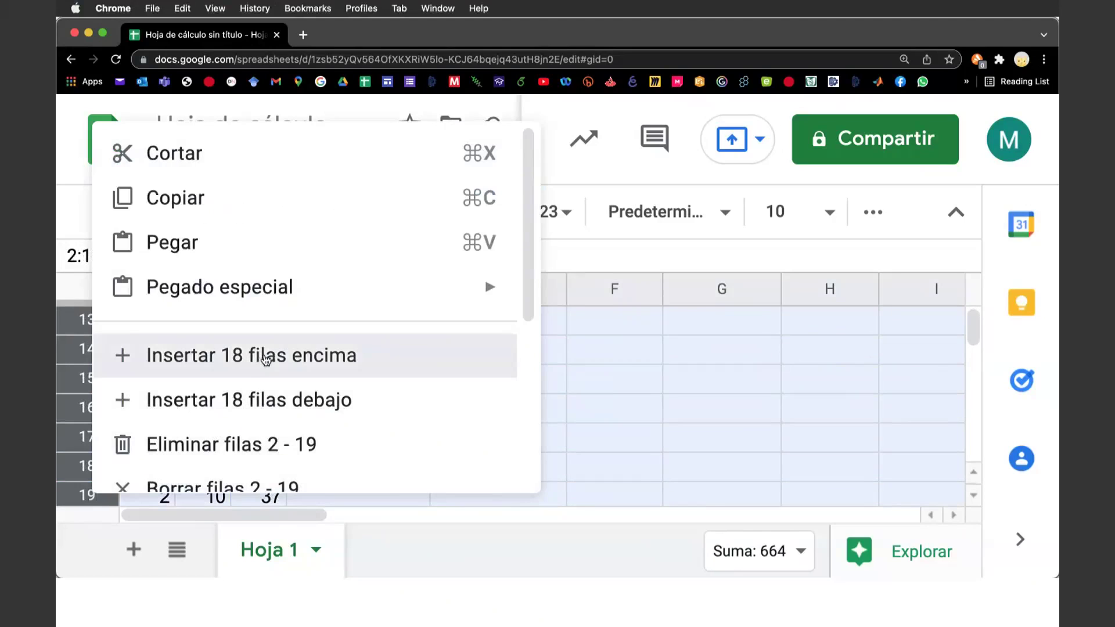
click(265, 356)
scroll(340, 364, down, 5)
scroll(340, 363, down, 5)
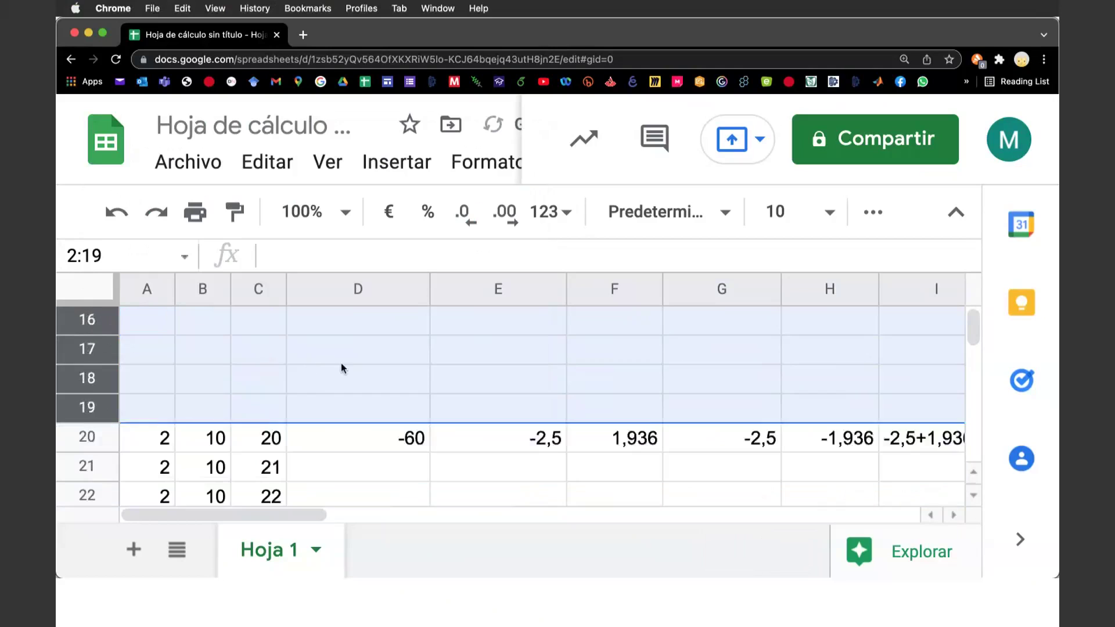
scroll(340, 363, down, 2)
click(328, 407)
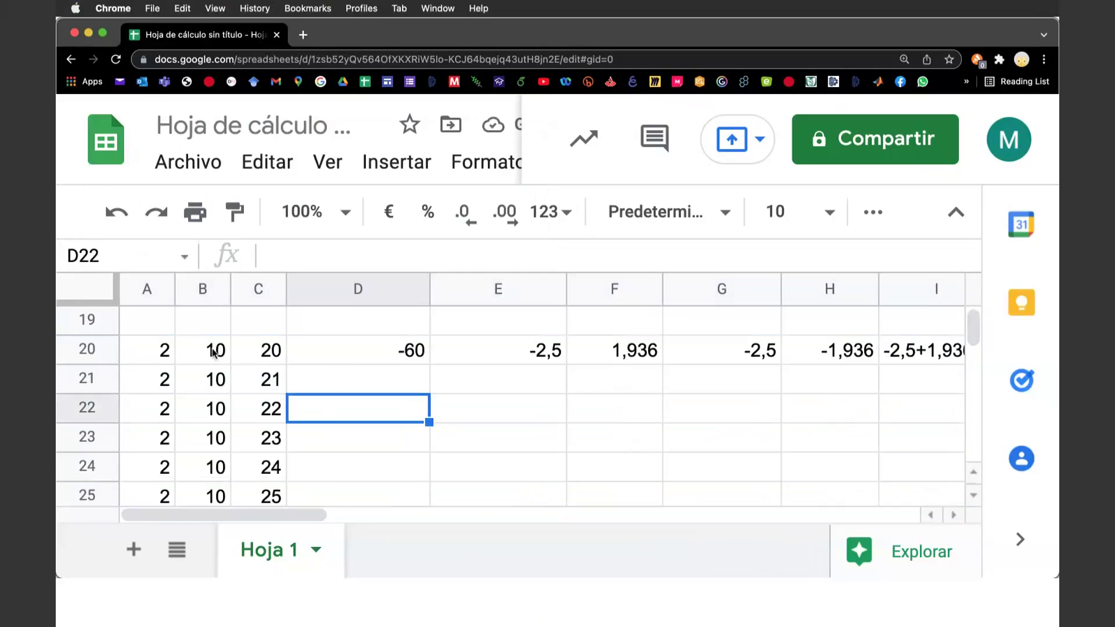
scroll(377, 374, up, 10)
scroll(376, 373, down, 3)
scroll(376, 375, down, 3)
scroll(376, 374, down, 4)
scroll(377, 375, down, 3)
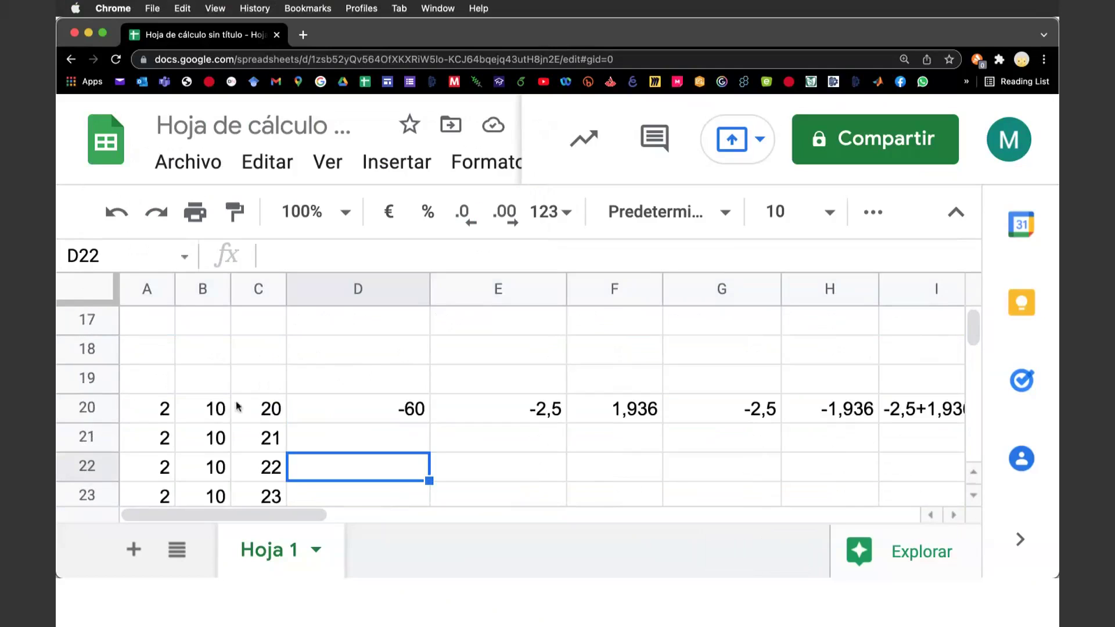
- Fill a=2 and b=10 from row 20 upward into the empty rows 2–19
mouse_move(156, 408)
mouse_down()
mouse_move(198, 411)
mouse_move(215, 346)
mouse_up()
scroll(340, 404, down, 10)
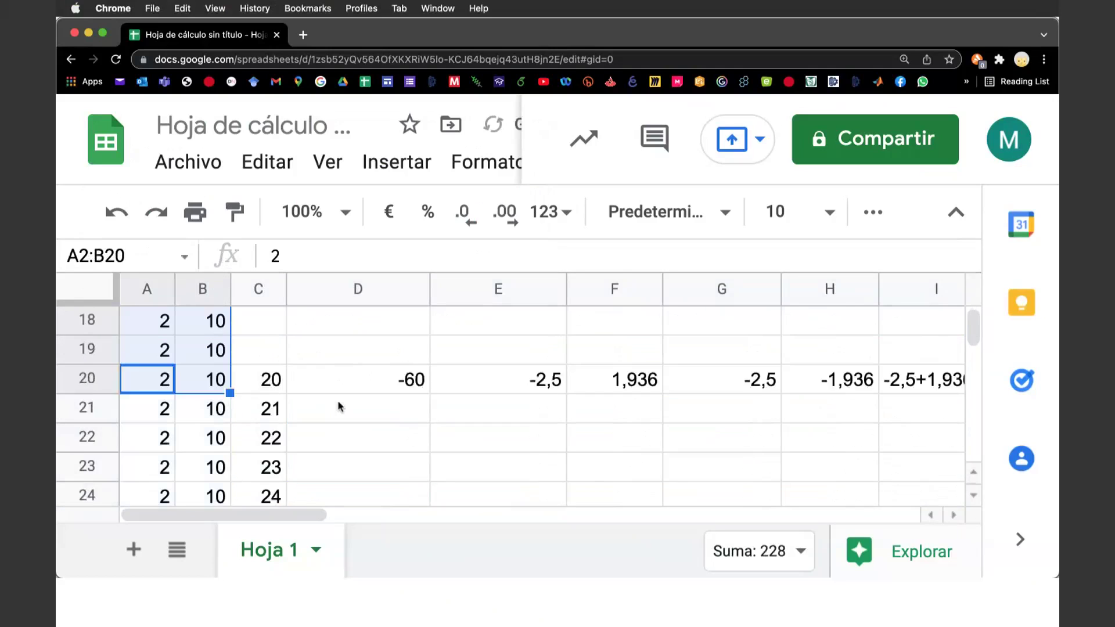
scroll(339, 407, down, 3)
scroll(340, 407, up, 1)
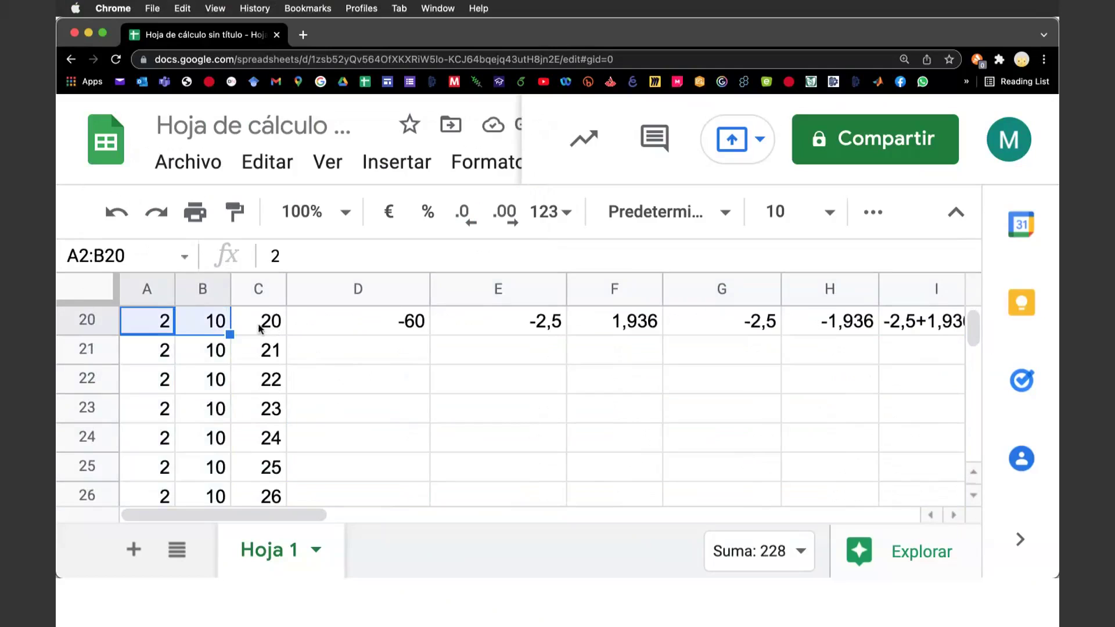
- Extend the c series 20, 21, 22 upward so c counts from 2 to 19
drag(263, 329, 269, 378)
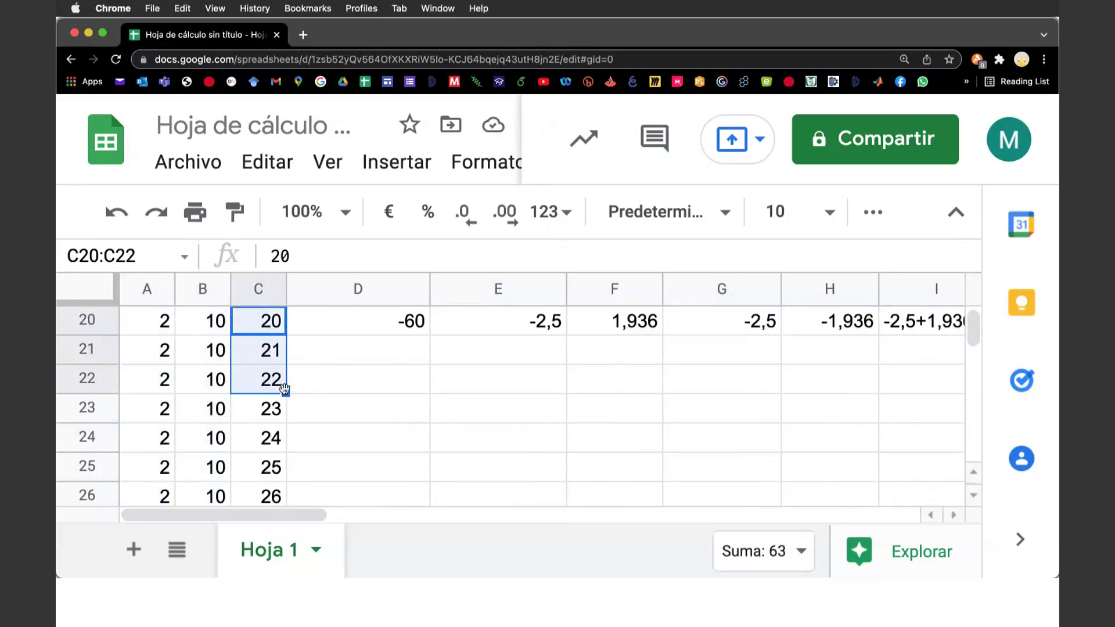
drag(284, 388, 287, 260)
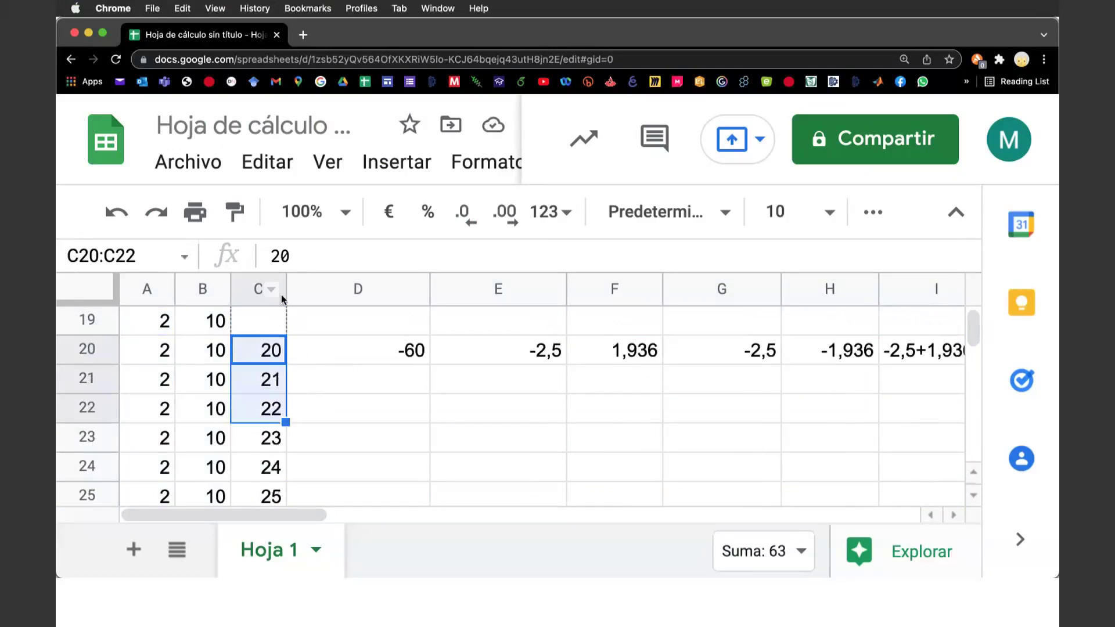
drag(286, 260, 280, 345)
scroll(356, 417, down, 5)
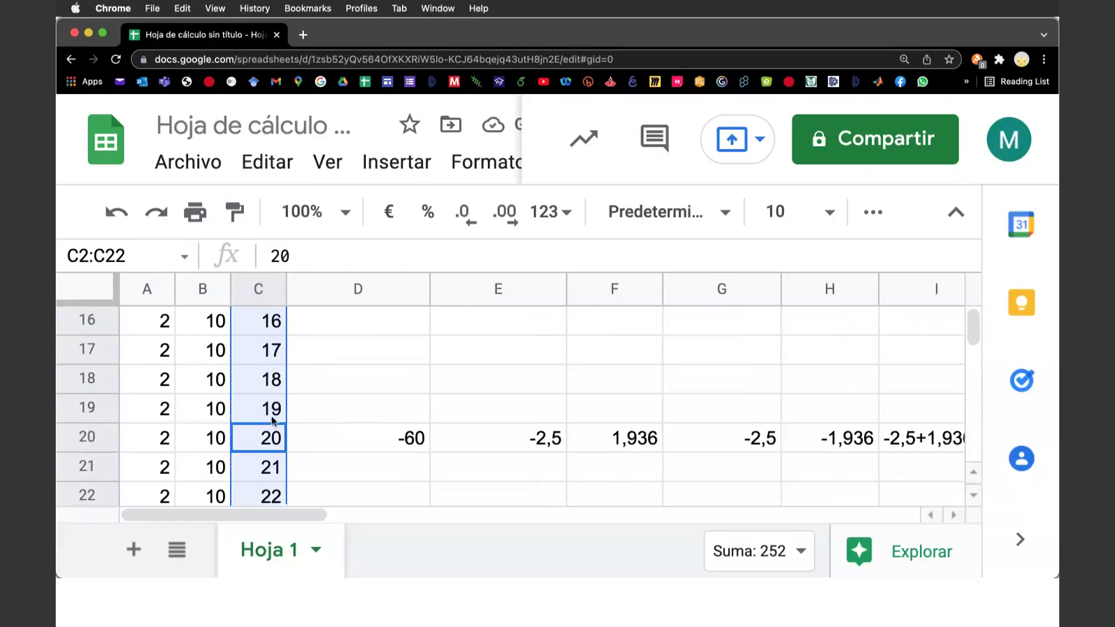
scroll(333, 363, up, 4)
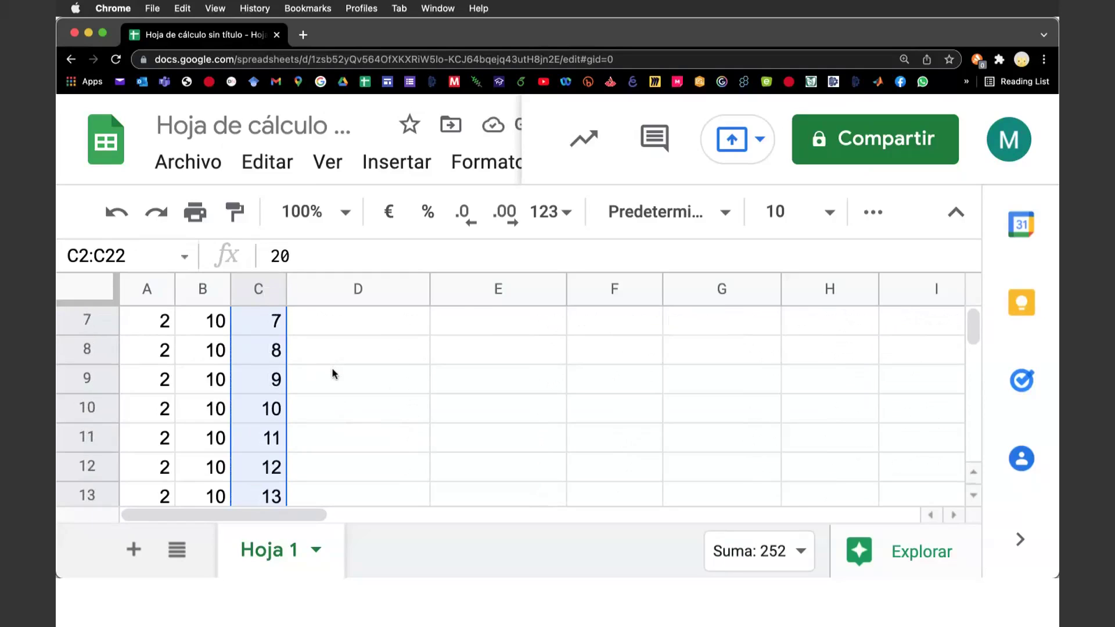
scroll(333, 368, up, 3)
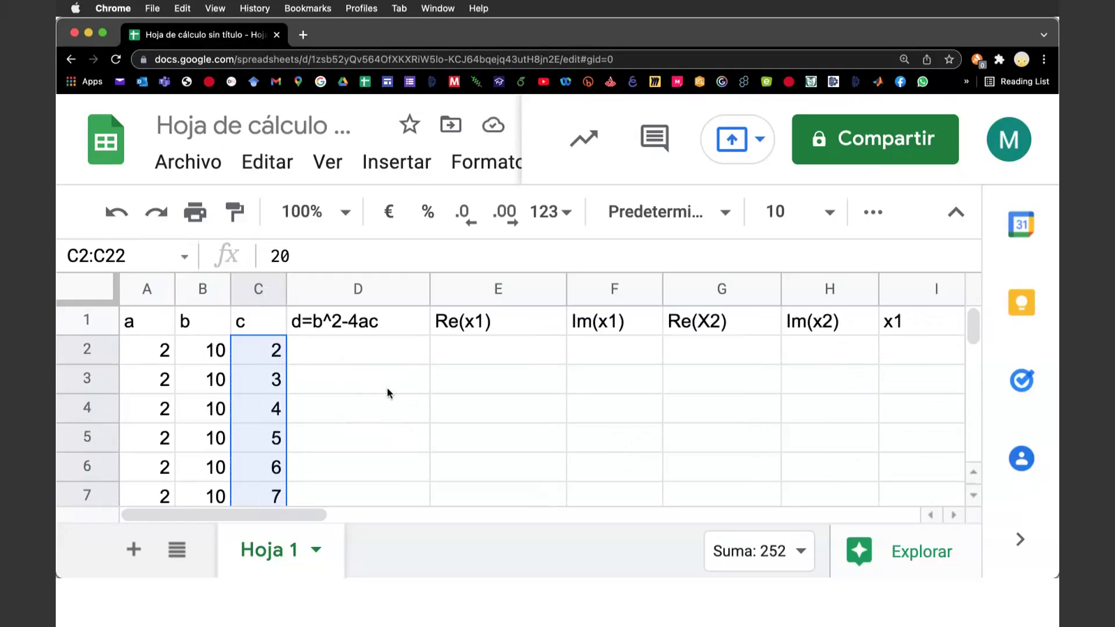
scroll(388, 390, down, 1)
scroll(388, 390, down, 2)
scroll(388, 390, down, 3)
scroll(387, 388, down, 2)
scroll(387, 388, up, 1)
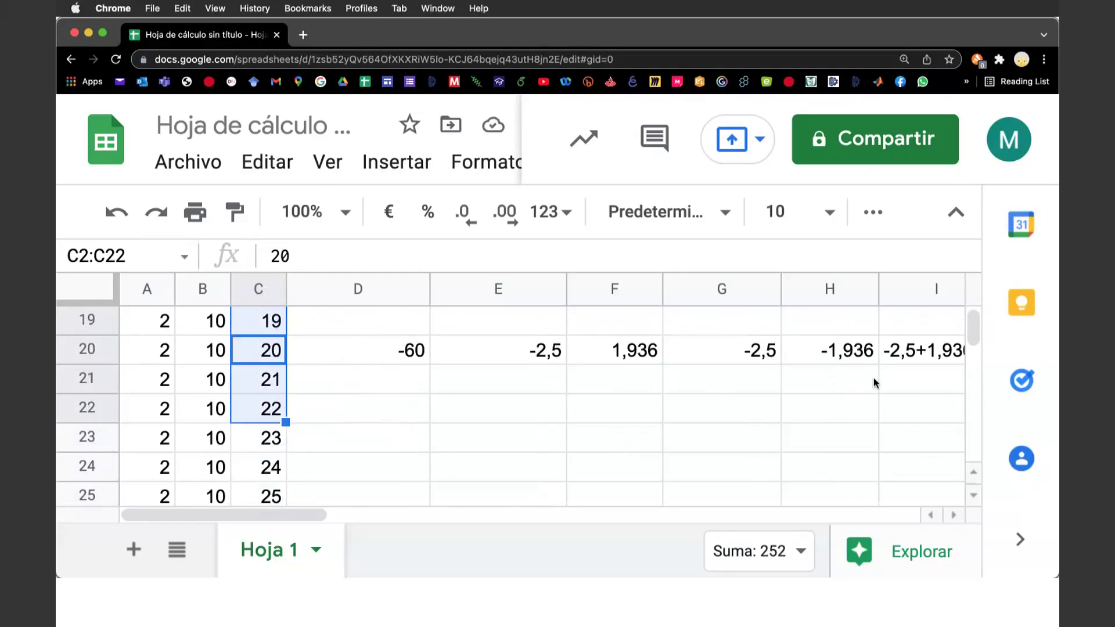
scroll(871, 381, up, 3)
scroll(871, 381, right, 5)
scroll(874, 383, left, 5)
scroll(874, 382, down, 1)
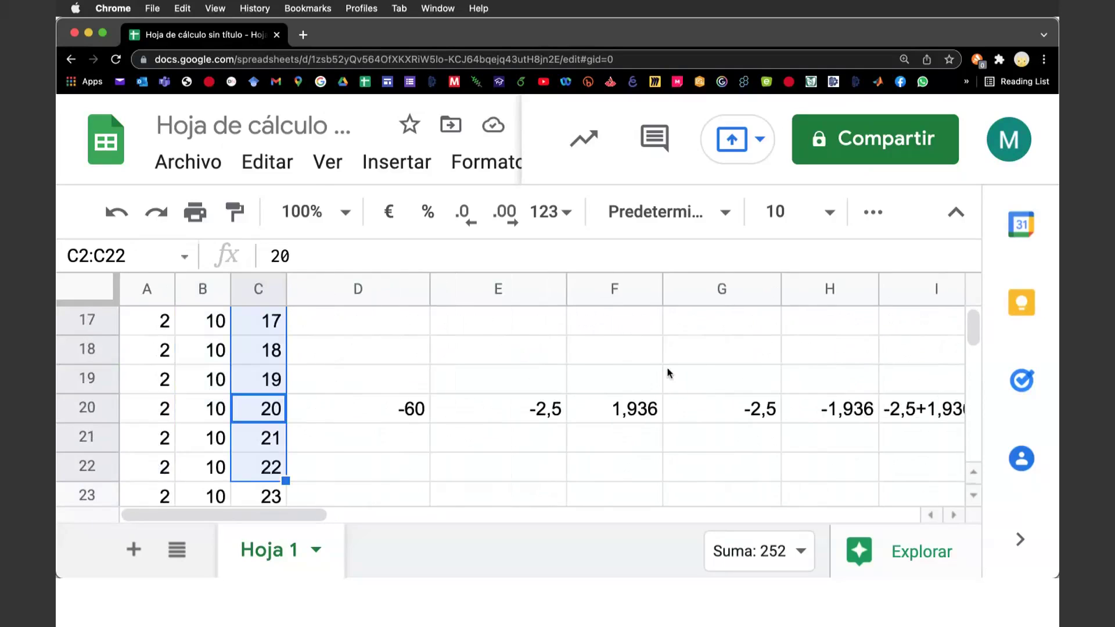
- Narrow columns D and E to fit their values, then widen D for the d=b^2-4ac header
key(super+minus)
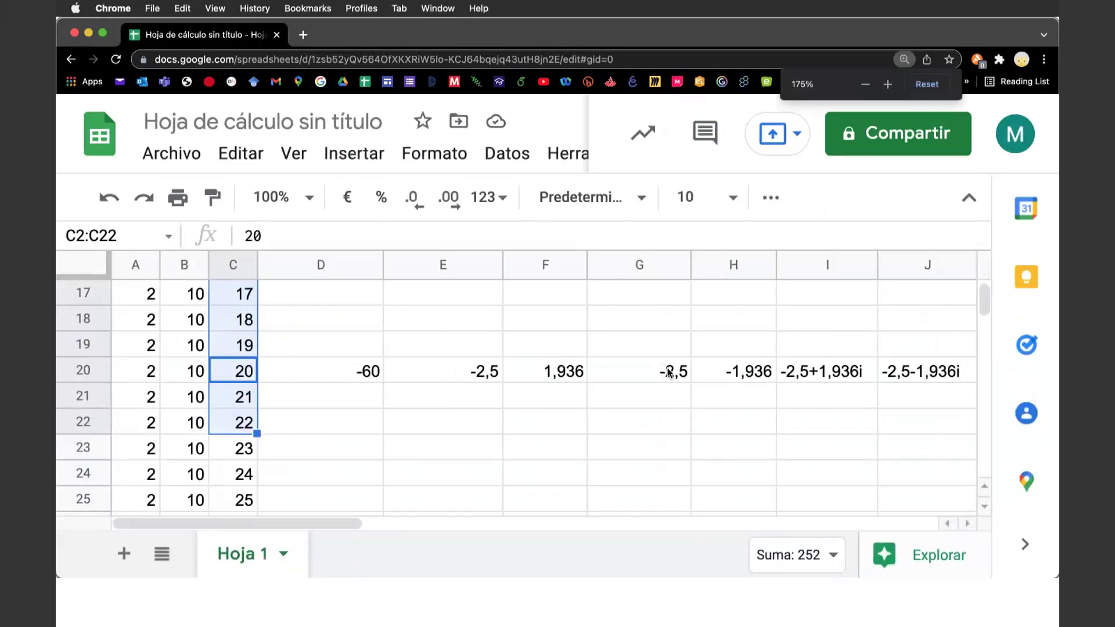
scroll(668, 374, up, 3)
scroll(668, 373, down, 2)
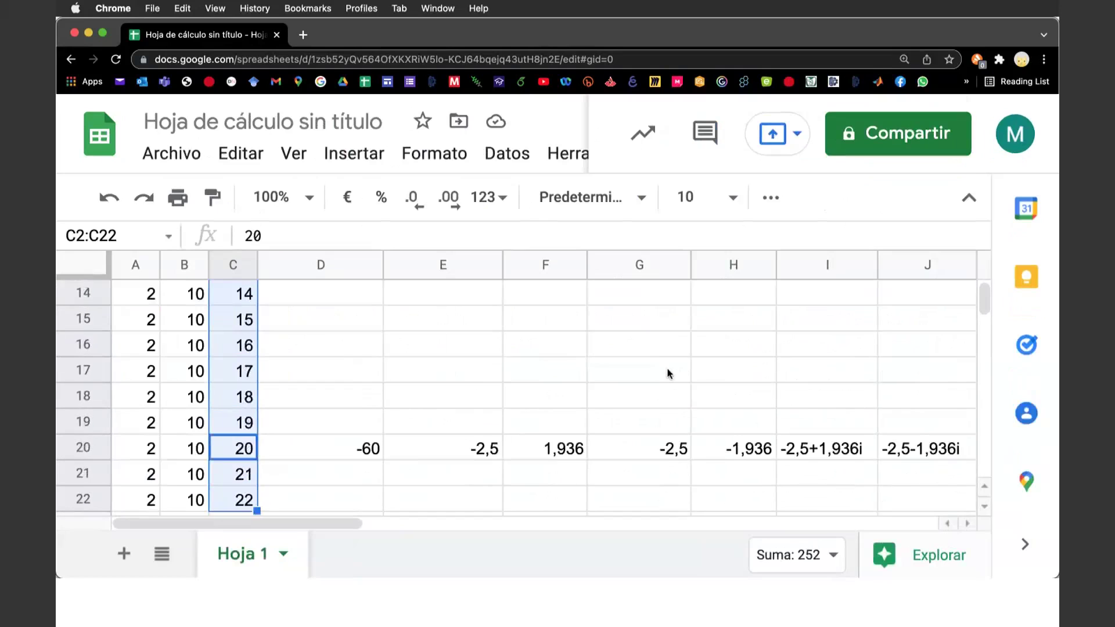
drag(383, 264, 314, 264)
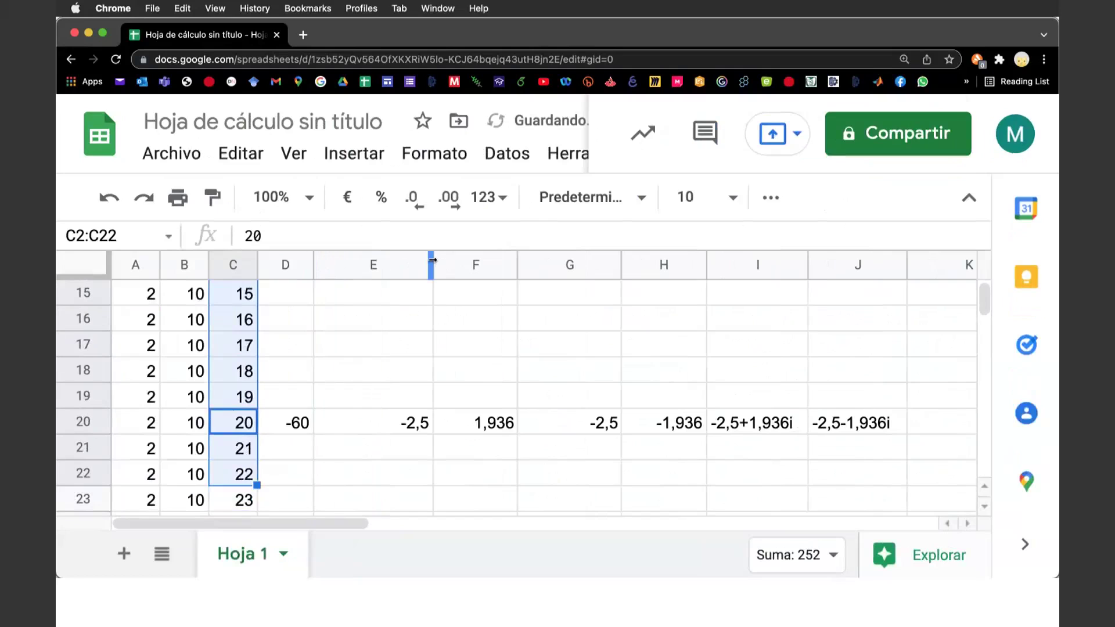
drag(432, 260, 383, 266)
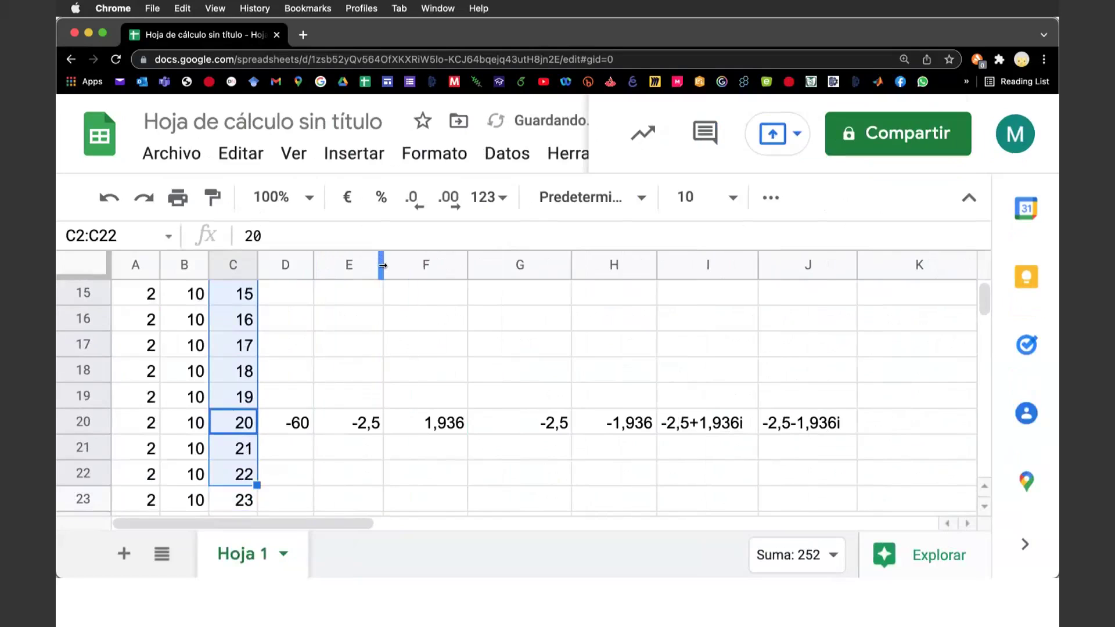
drag(314, 264, 364, 265)
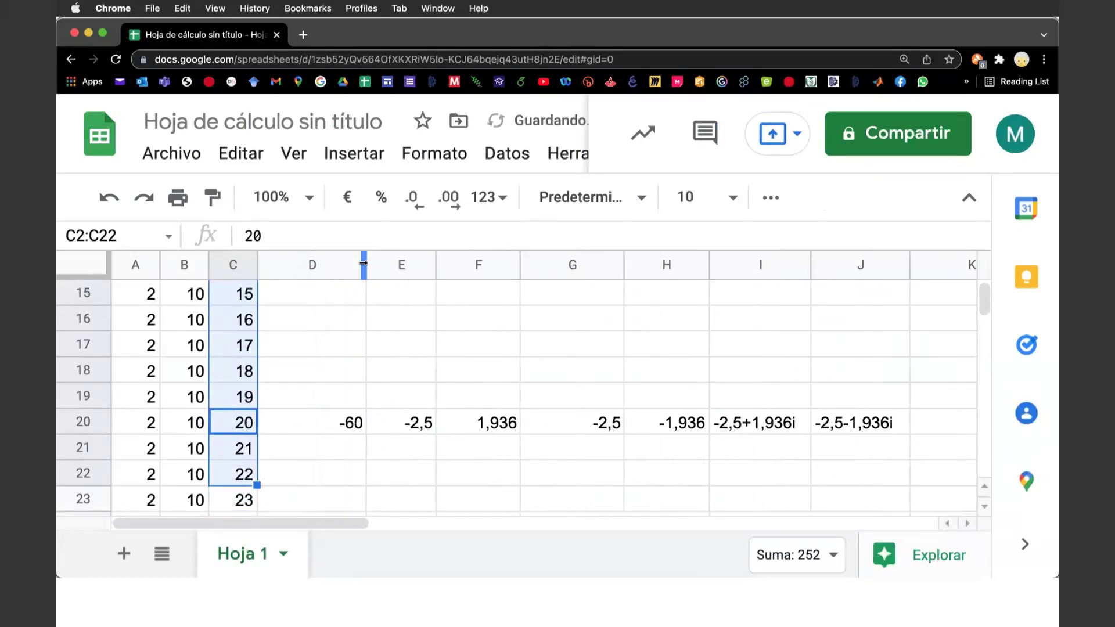
scroll(556, 371, up, 5)
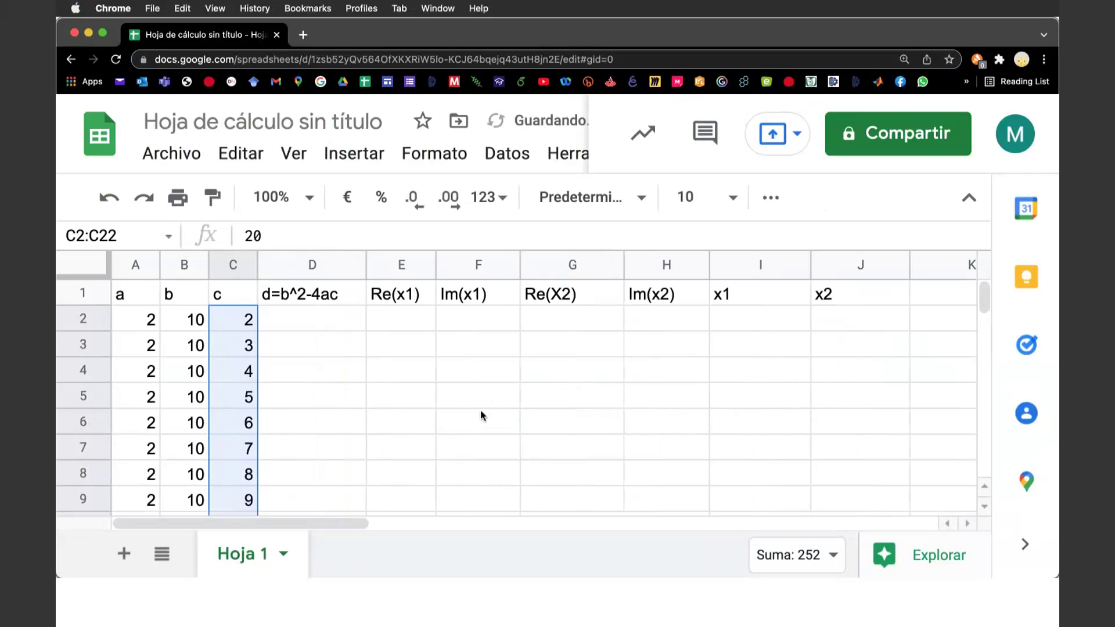
- Select row 20's formulas D20:J20 and fill them upward to row 2
scroll(429, 446, down, 5)
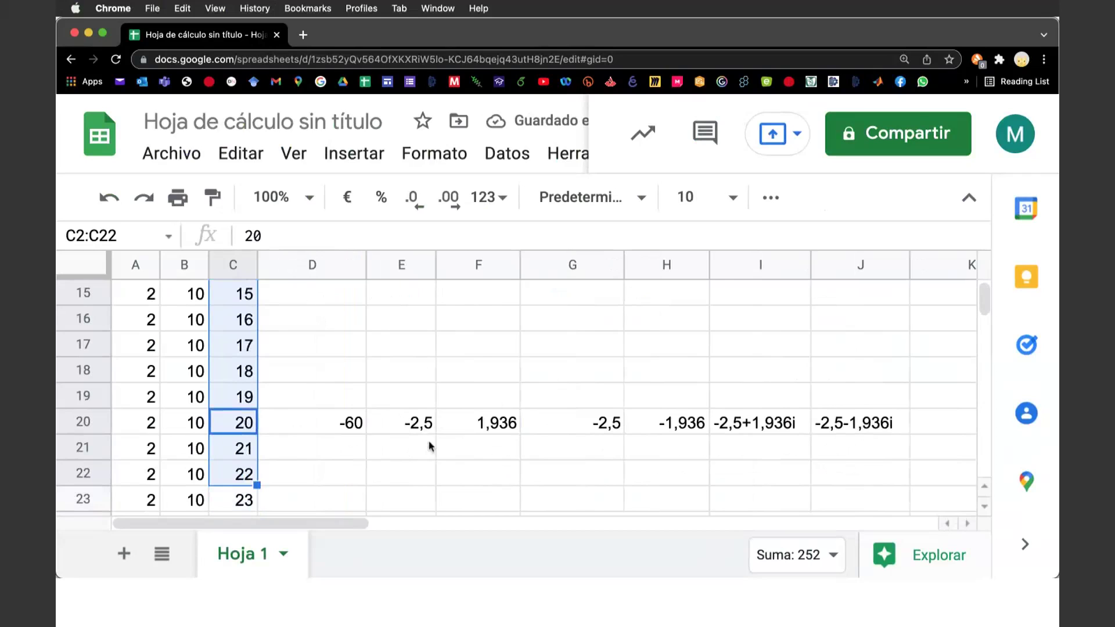
click(331, 416)
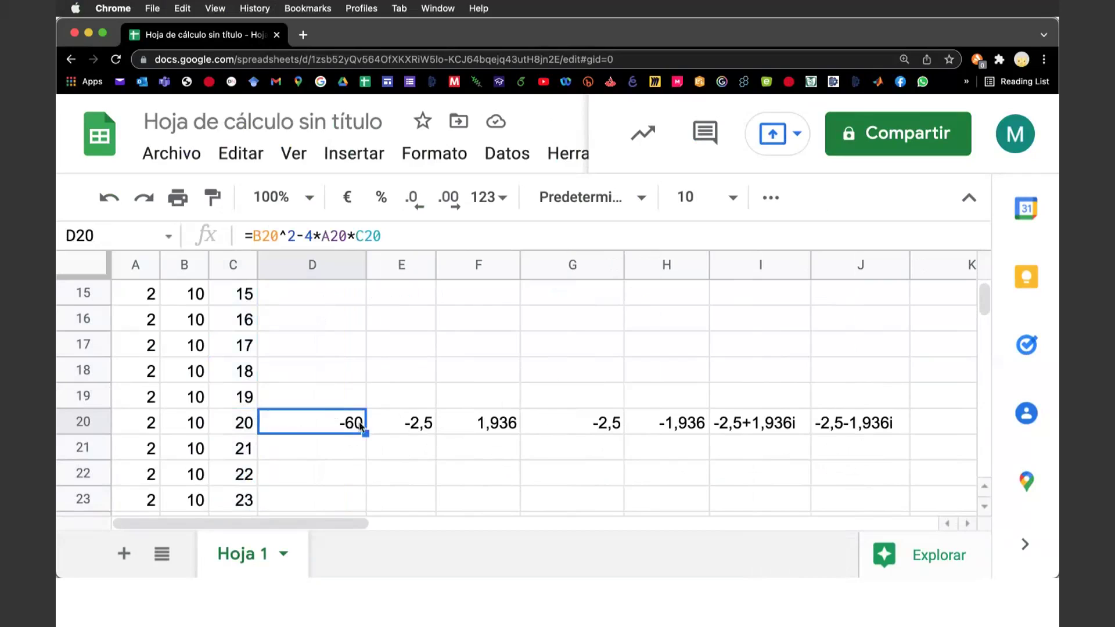
drag(330, 414, 915, 434)
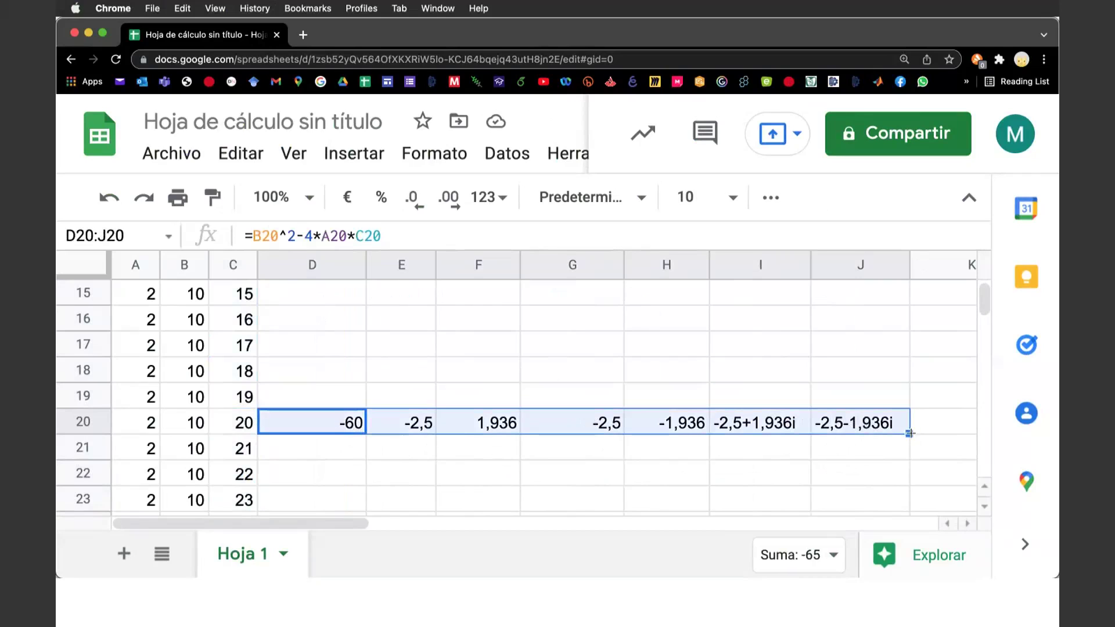
drag(910, 434, 891, 316)
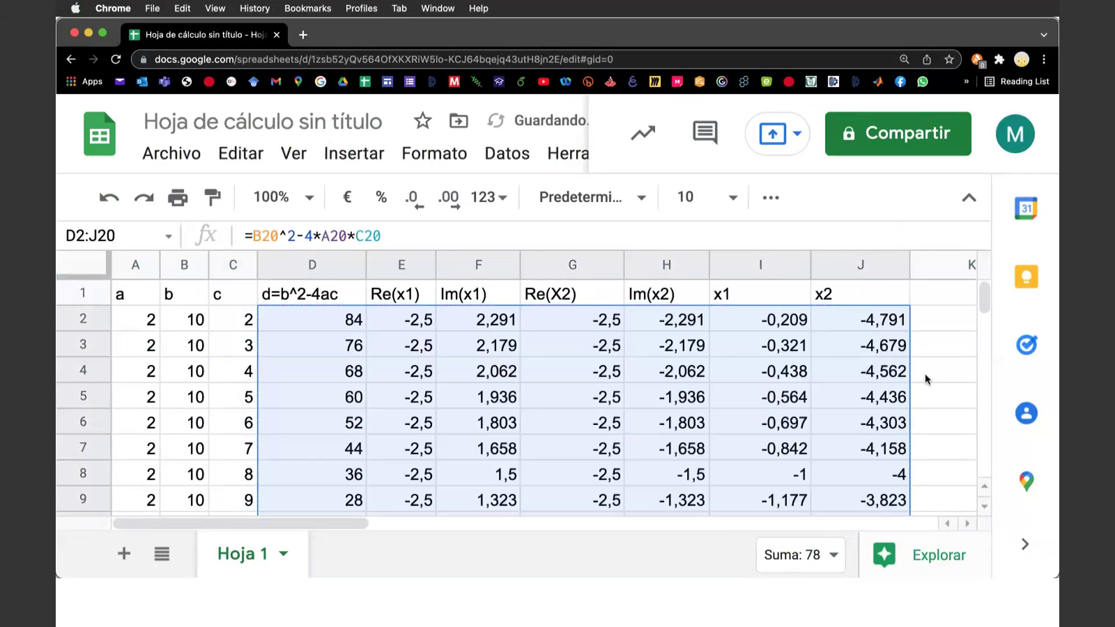
scroll(924, 379, down, 1)
scroll(925, 379, down, 3)
scroll(925, 379, down, 4)
scroll(907, 378, down, 1)
scroll(889, 377, up, 1)
- Fill the D:J formulas downward through row 54
drag(910, 305, 917, 537)
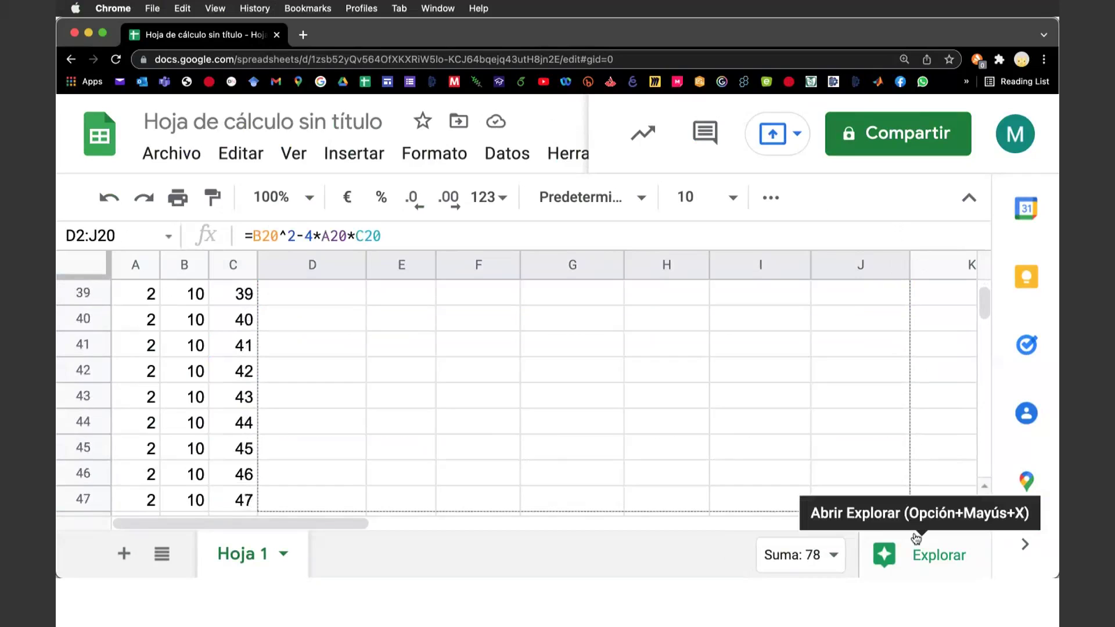
drag(917, 537, 911, 404)
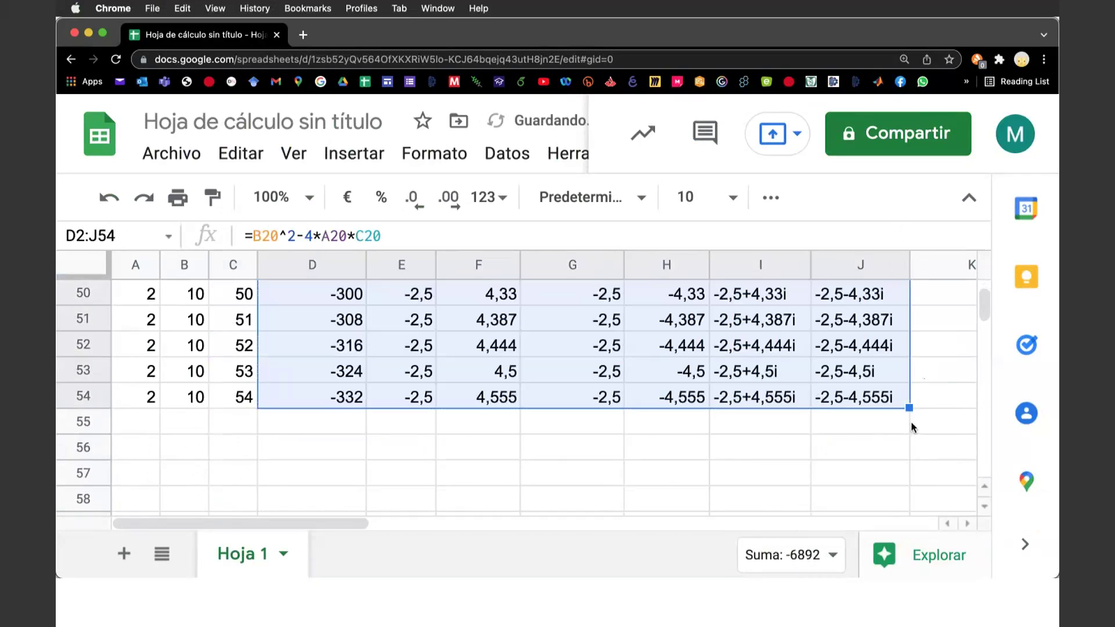
scroll(911, 424, up, 3)
scroll(912, 427, up, 6)
scroll(912, 433, up, 5)
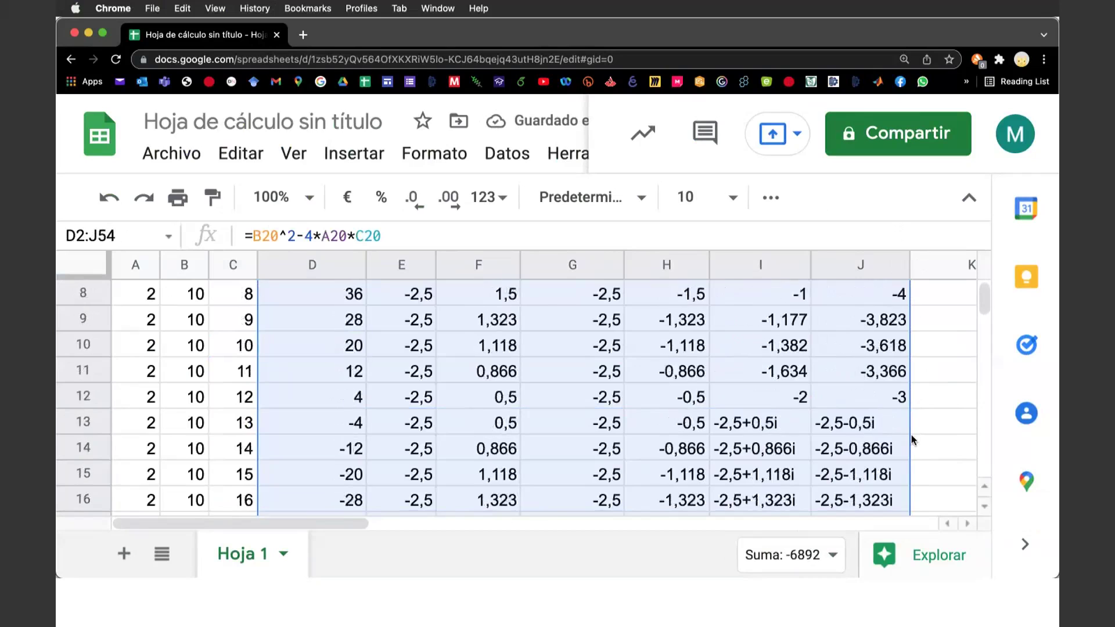
scroll(911, 439, up, 3)
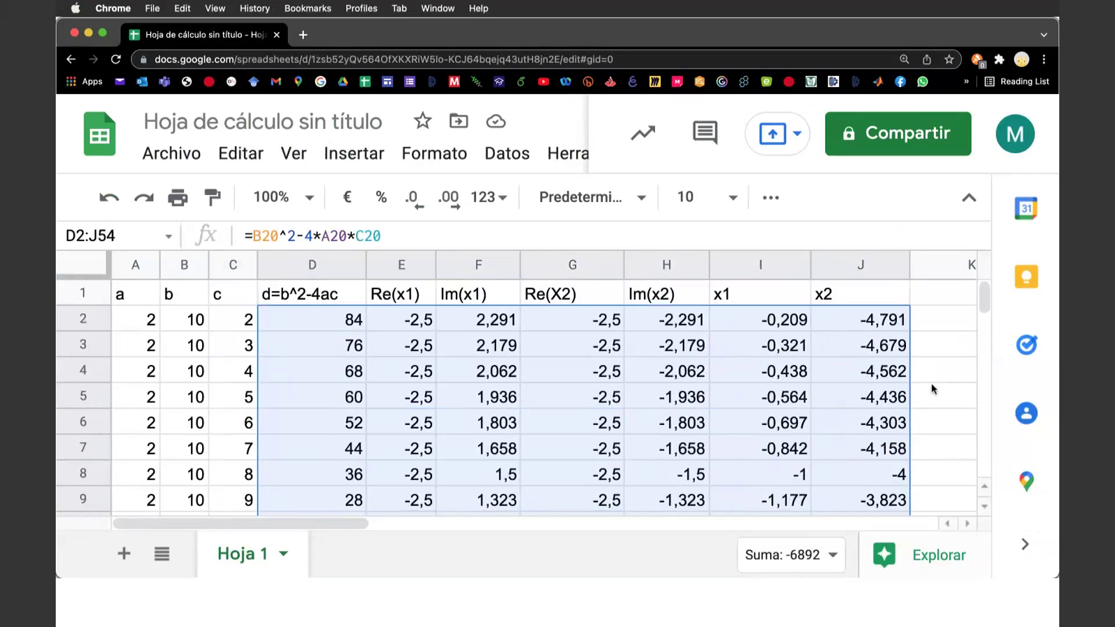
- Inspect the IF/COMPLEX x1 formula in I2 and review the computed roots down the table
click(786, 320)
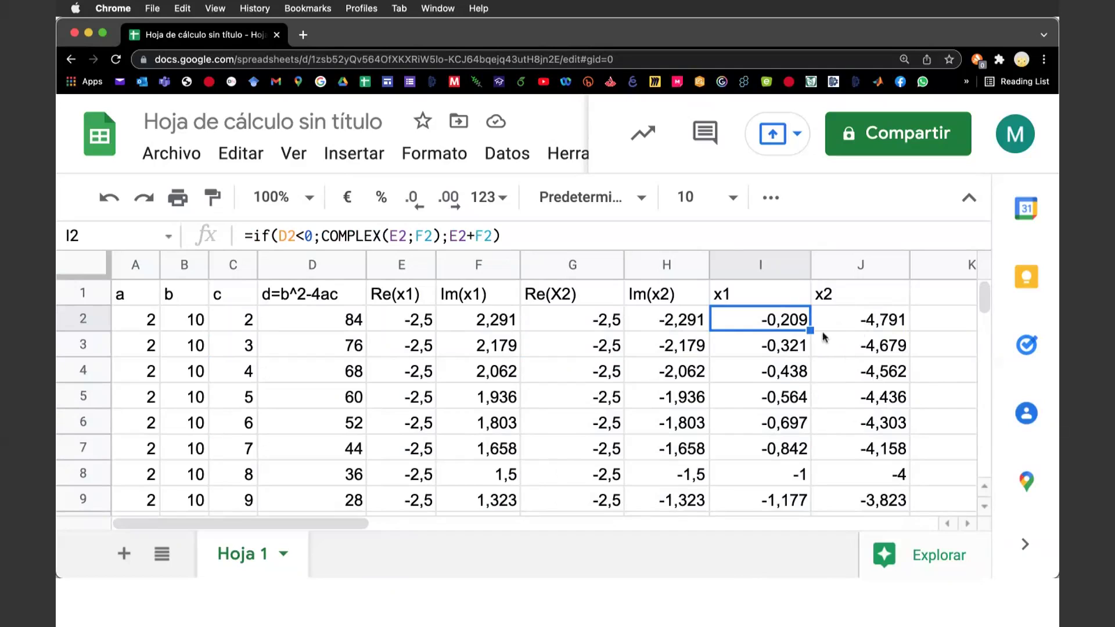
scroll(880, 410, down, 1)
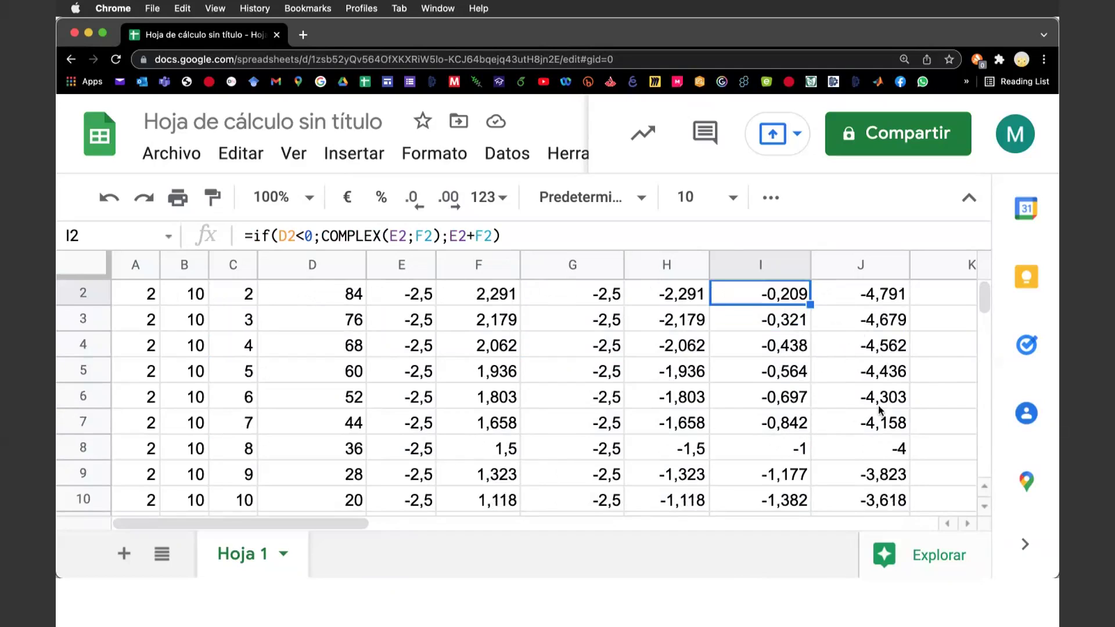
scroll(880, 410, down, 2)
scroll(864, 497, down, 2)
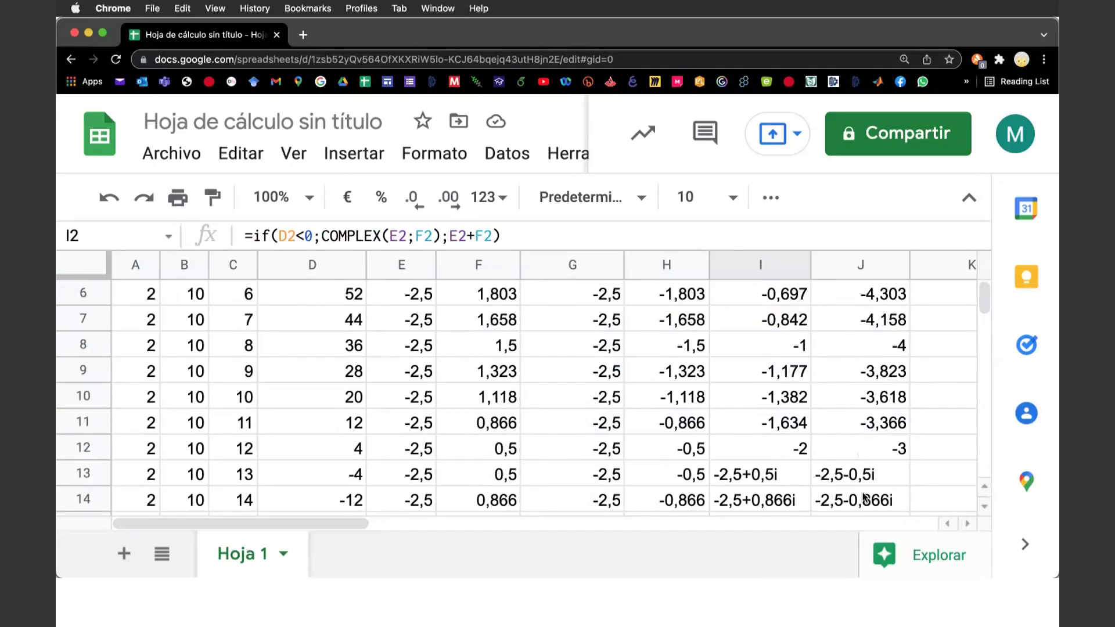
scroll(864, 498, down, 1)
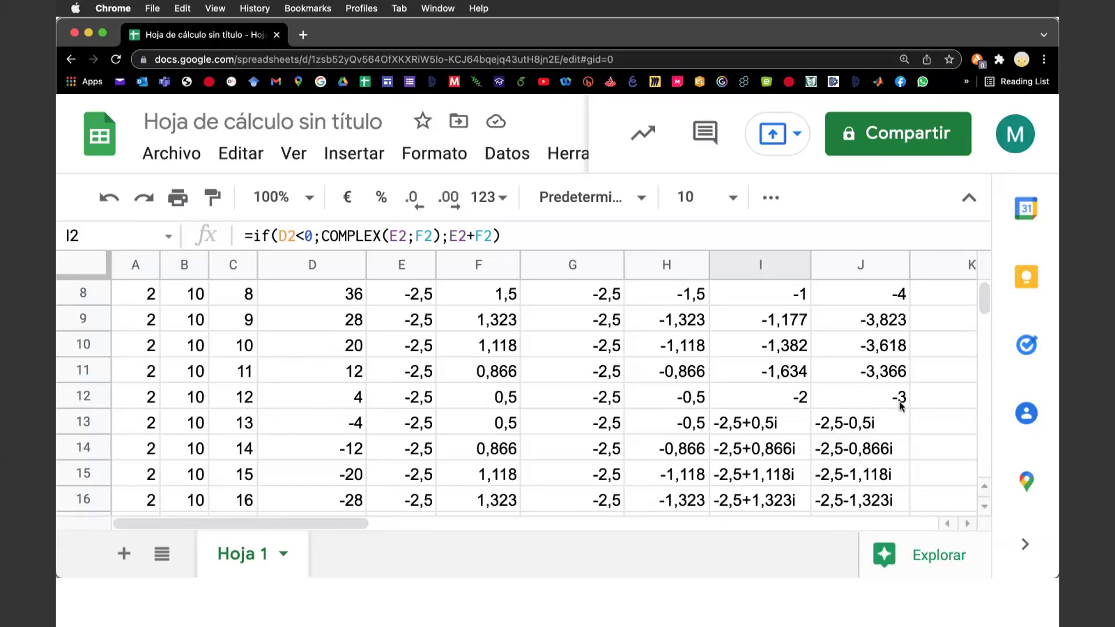
scroll(911, 437, down, 1)
scroll(911, 437, down, 1)
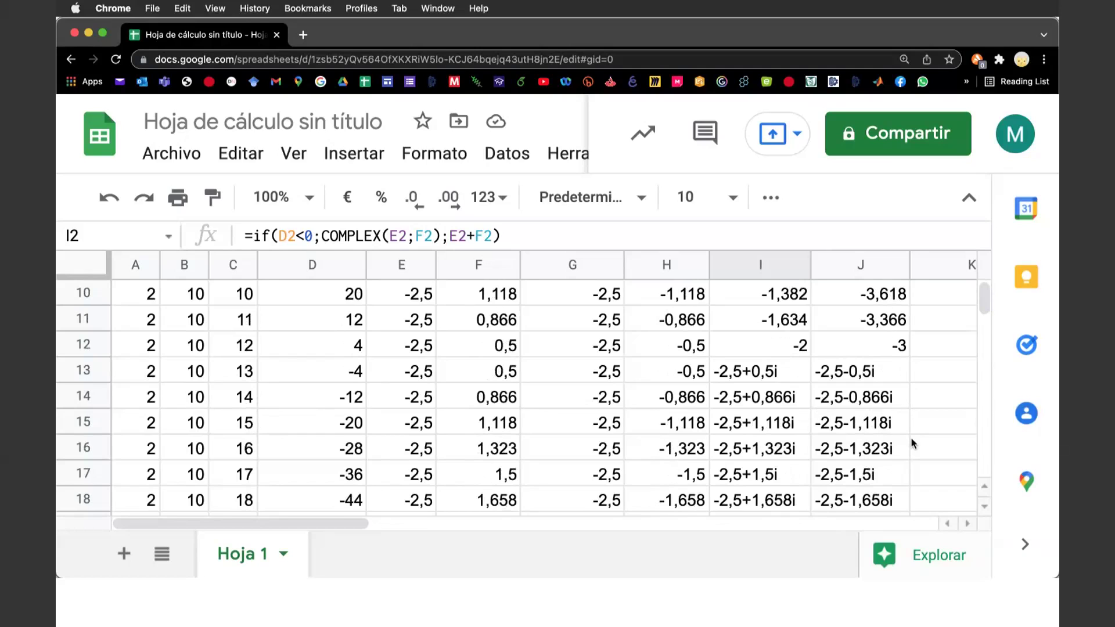
scroll(911, 437, down, 1)
scroll(912, 440, down, 2)
scroll(911, 440, down, 1)
scroll(912, 440, down, 2)
scroll(911, 440, down, 2)
scroll(911, 443, down, 1)
scroll(911, 442, down, 1)
scroll(911, 443, down, 2)
scroll(911, 442, down, 1)
scroll(911, 442, down, 2)
scroll(911, 442, down, 1)
scroll(911, 443, down, 1)
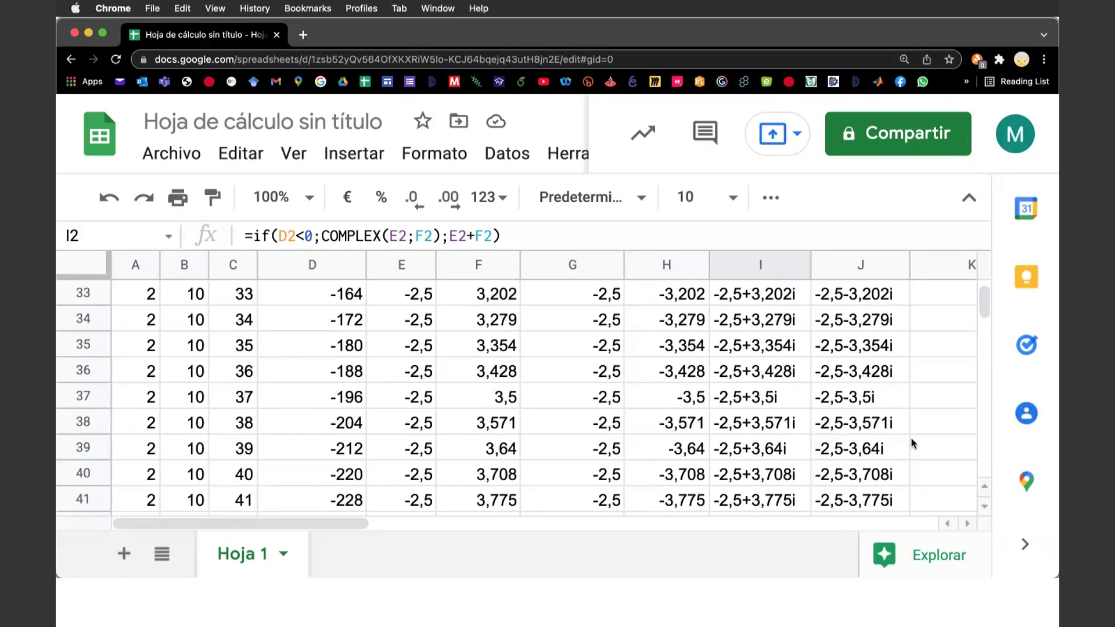
scroll(911, 443, down, 2)
scroll(911, 442, down, 2)
scroll(911, 442, down, 2)
scroll(911, 443, down, 2)
scroll(910, 443, down, 1)
scroll(911, 442, up, 5)
scroll(911, 442, up, 8)
scroll(912, 447, up, 3)
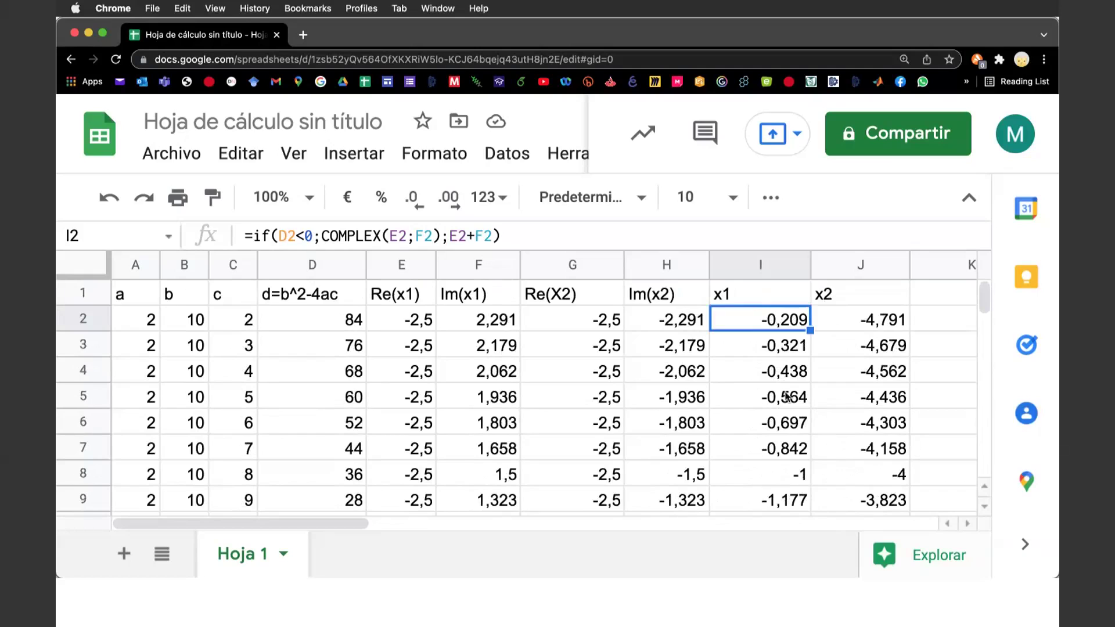
scroll(787, 397, down, 1)
scroll(790, 396, down, 2)
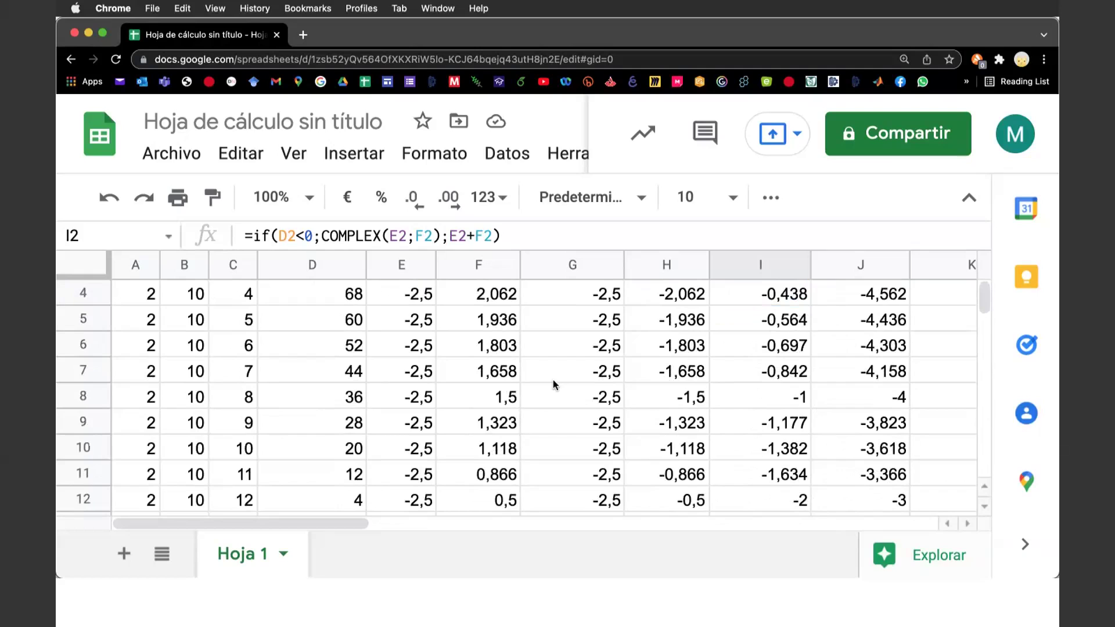
scroll(497, 401, up, 3)
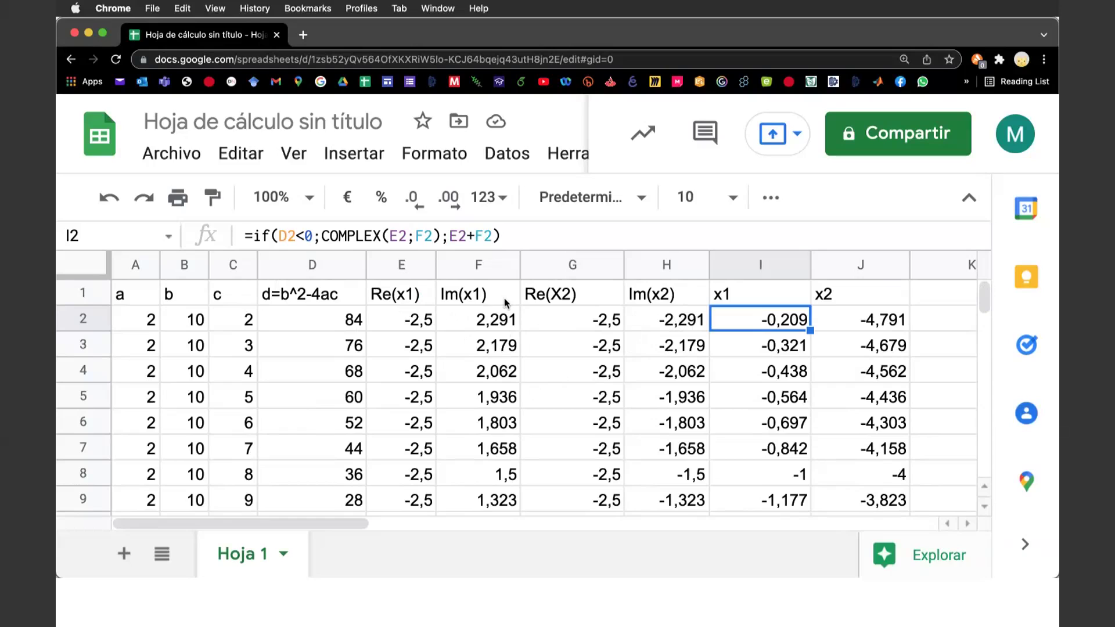
- Zoom the browser out with Cmd+minus so more rows of the table fit
key(super+minus)
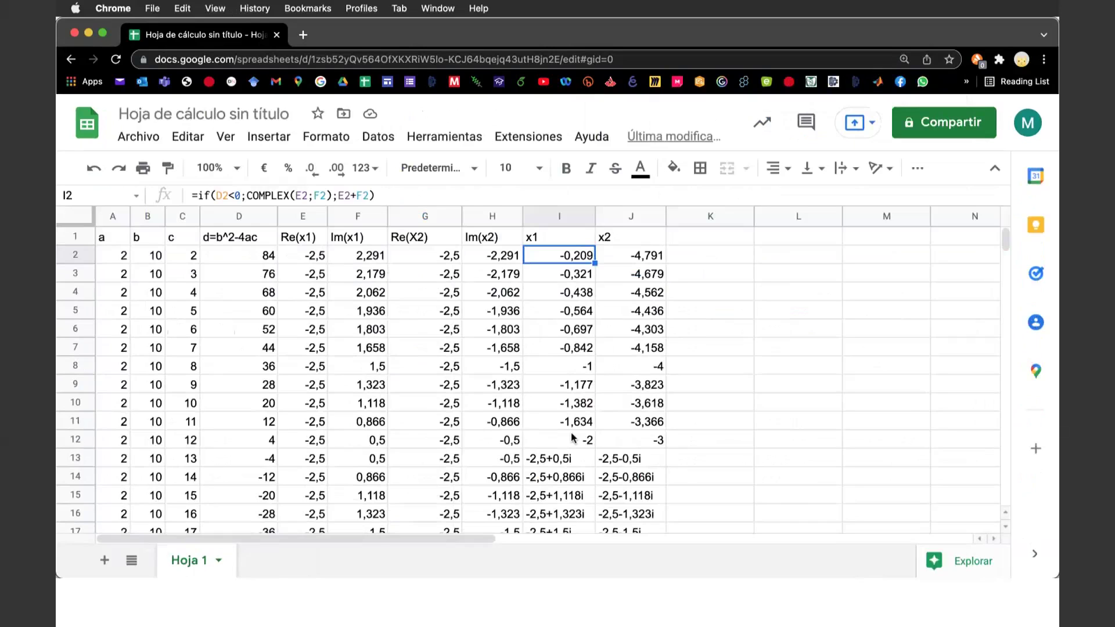
scroll(573, 438, down, 1)
scroll(573, 437, down, 2)
scroll(573, 437, down, 1)
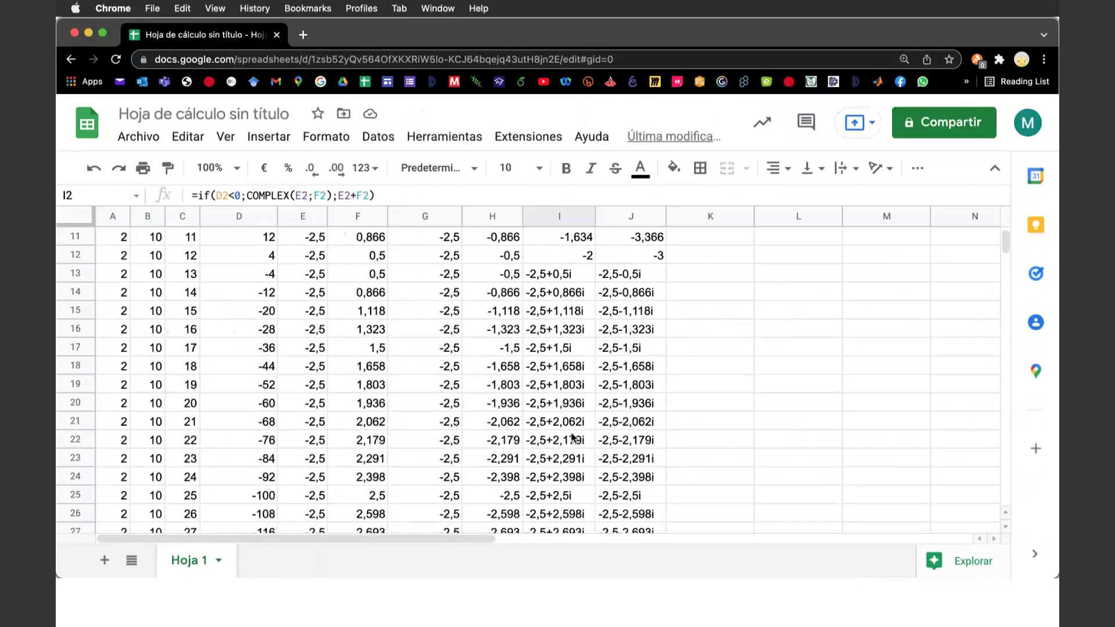
scroll(573, 437, down, 2)
scroll(573, 437, down, 2)
scroll(573, 438, down, 1)
scroll(573, 438, down, 1)
scroll(573, 437, down, 2)
scroll(573, 437, up, 4)
scroll(572, 437, up, 7)
scroll(573, 438, up, 1)
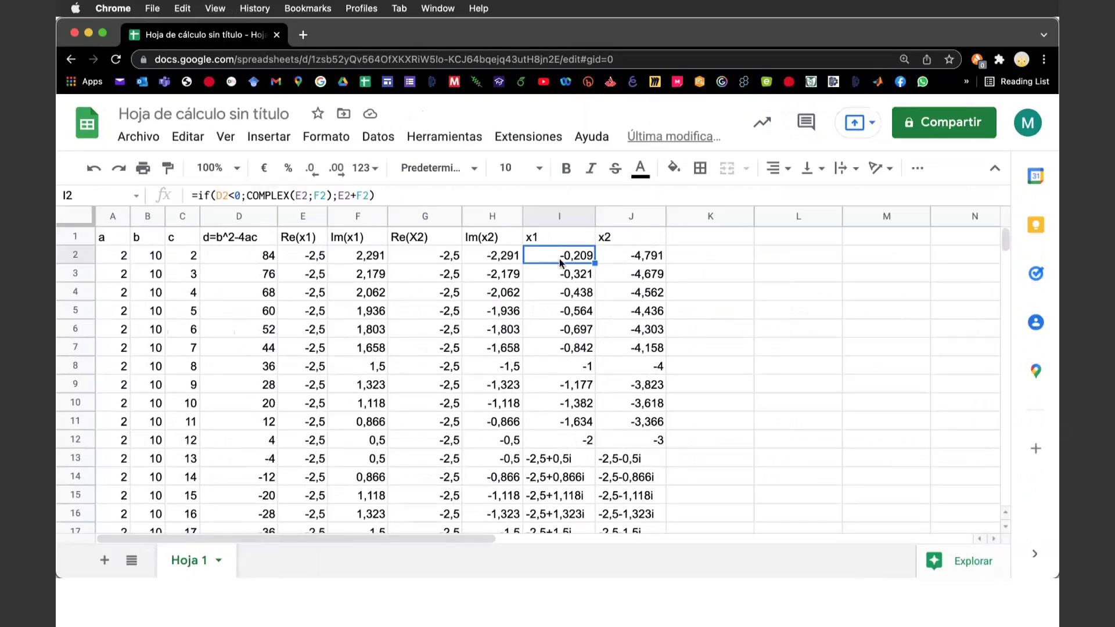
- Hide the Re/Im columns E–H with 'Ocultar columnas E - H', then deselect
click(305, 215)
drag(305, 215, 487, 217)
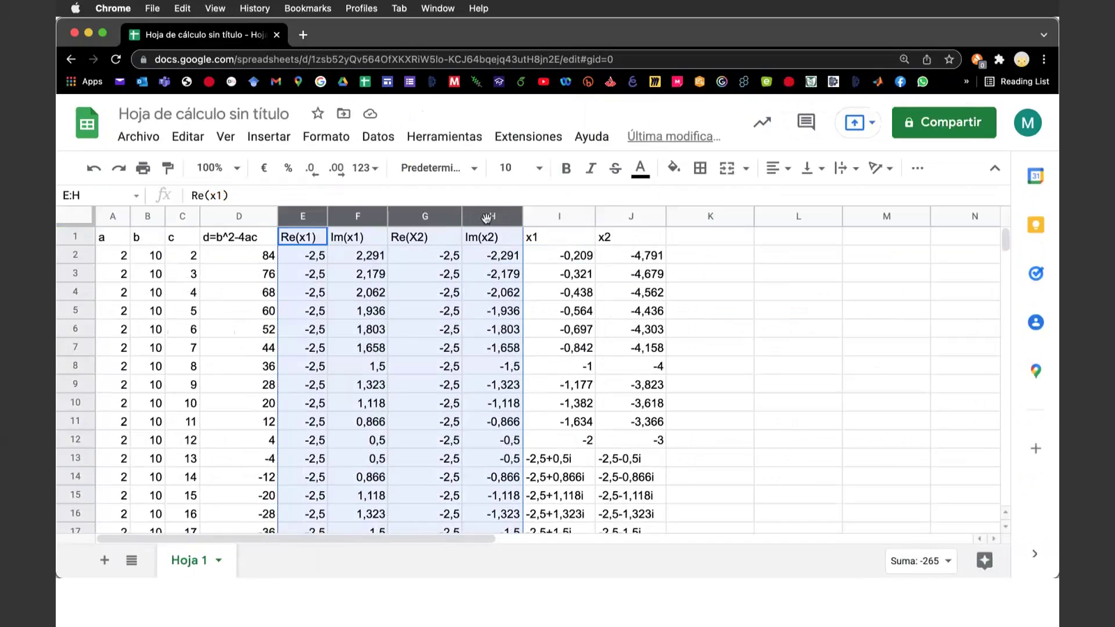
right_click(517, 224)
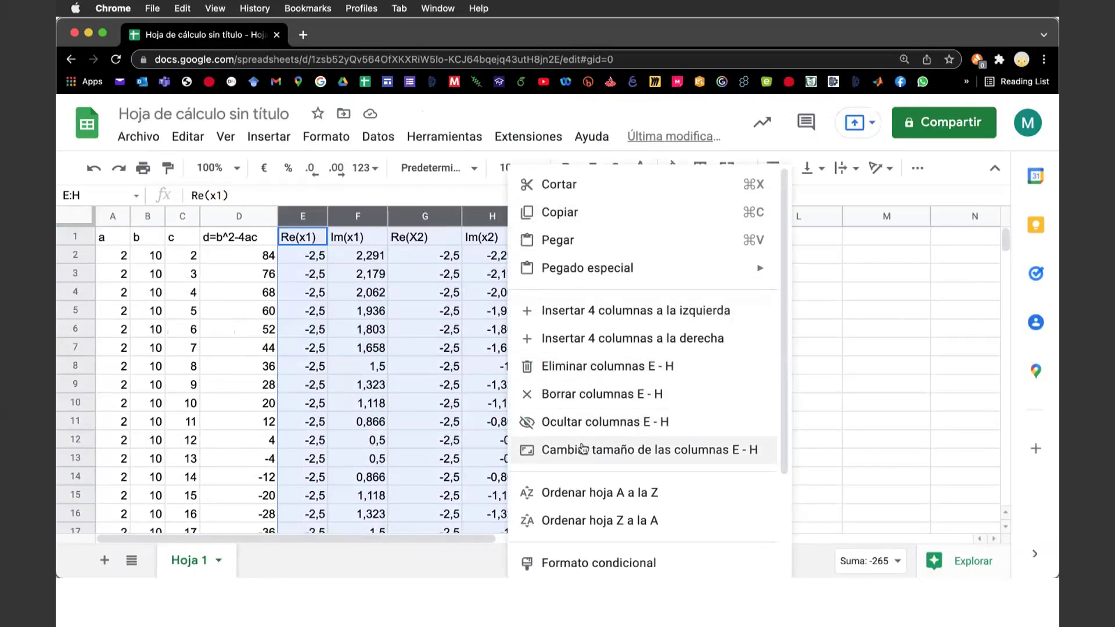
scroll(583, 448, down, 1)
scroll(583, 448, down, 2)
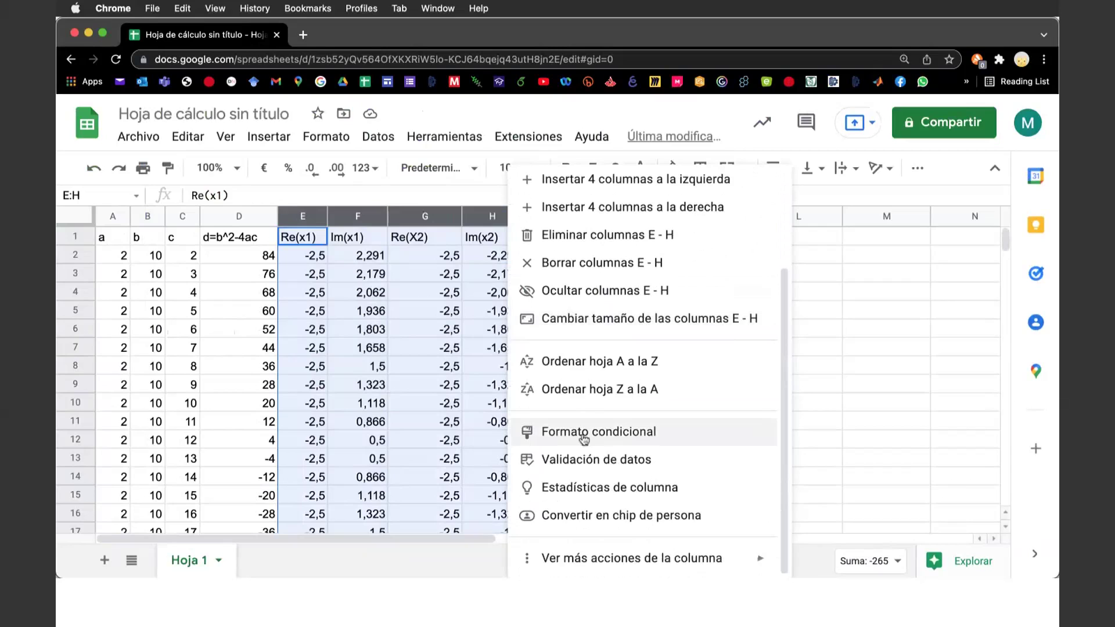
scroll(586, 433, up, 1)
scroll(592, 415, up, 1)
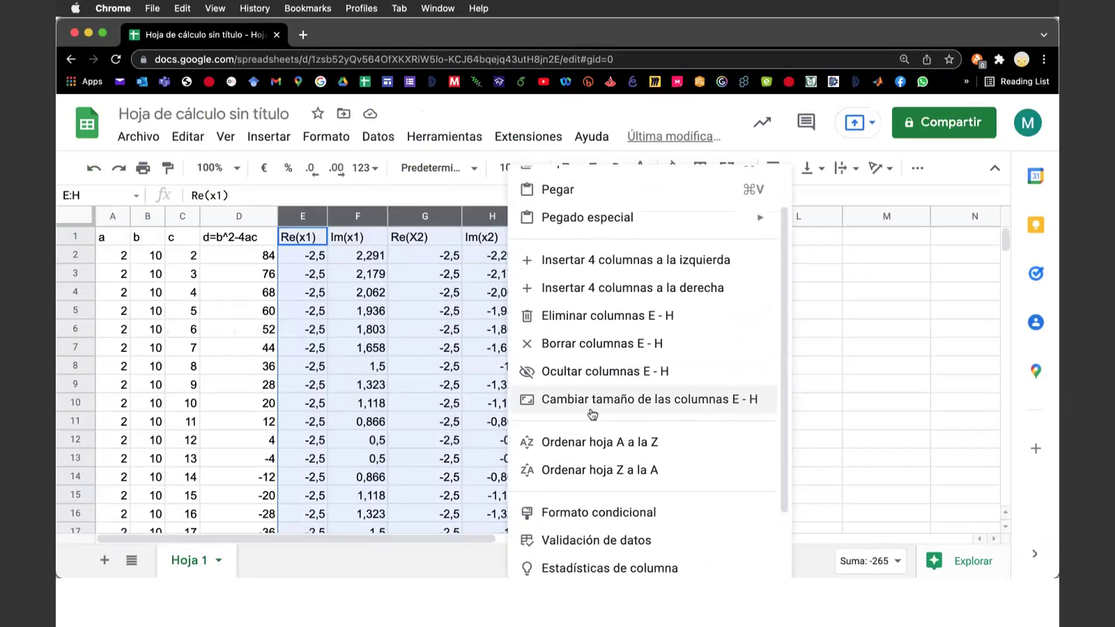
click(602, 378)
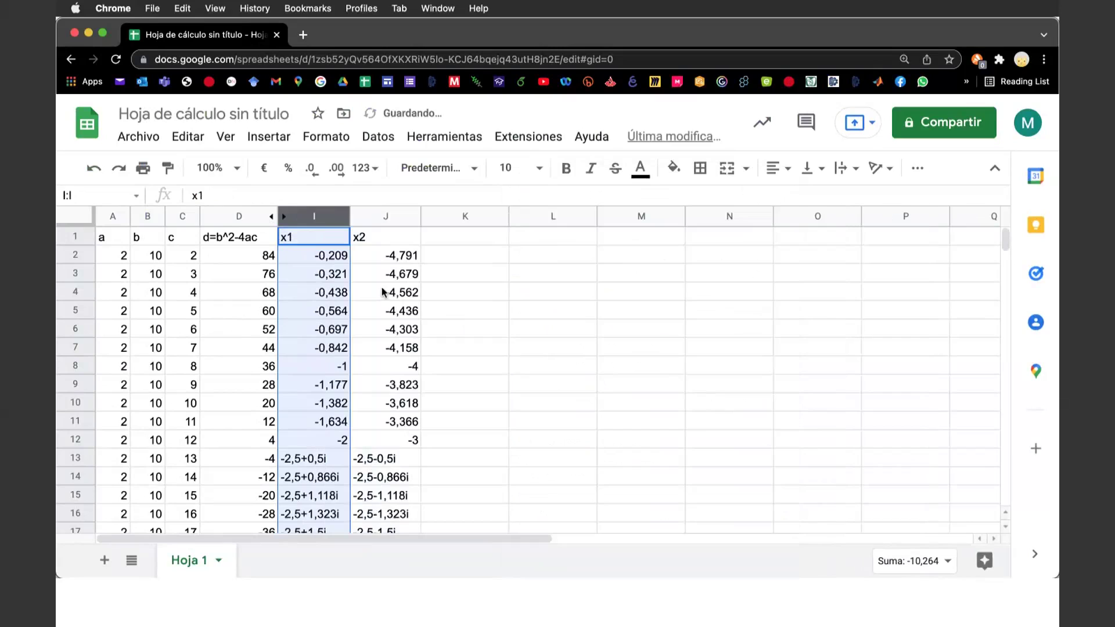
click(460, 239)
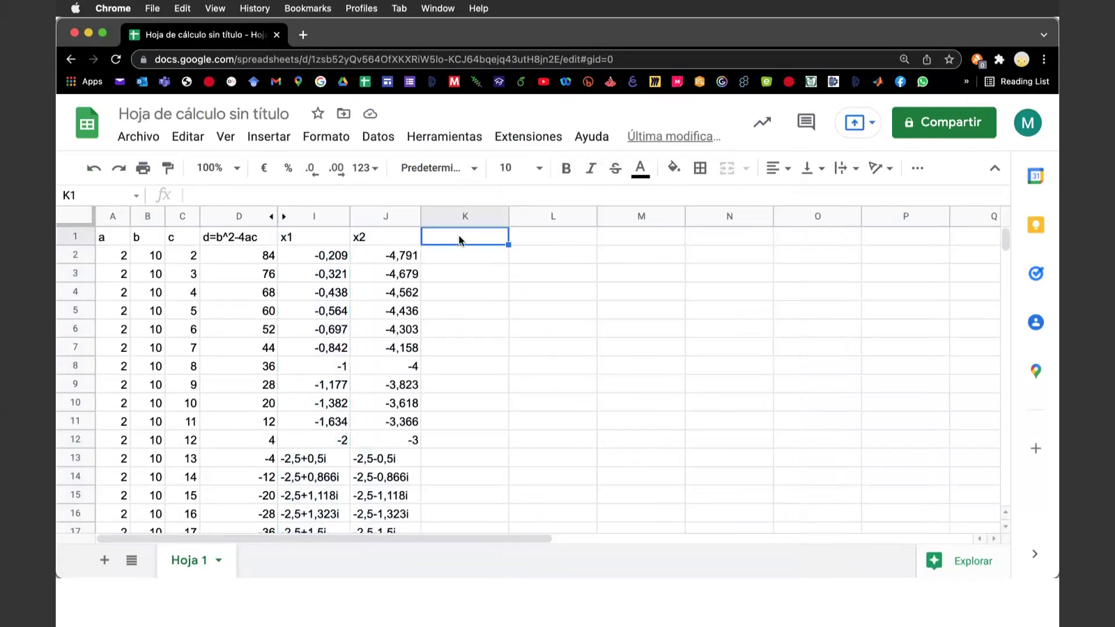
key(super+minus)
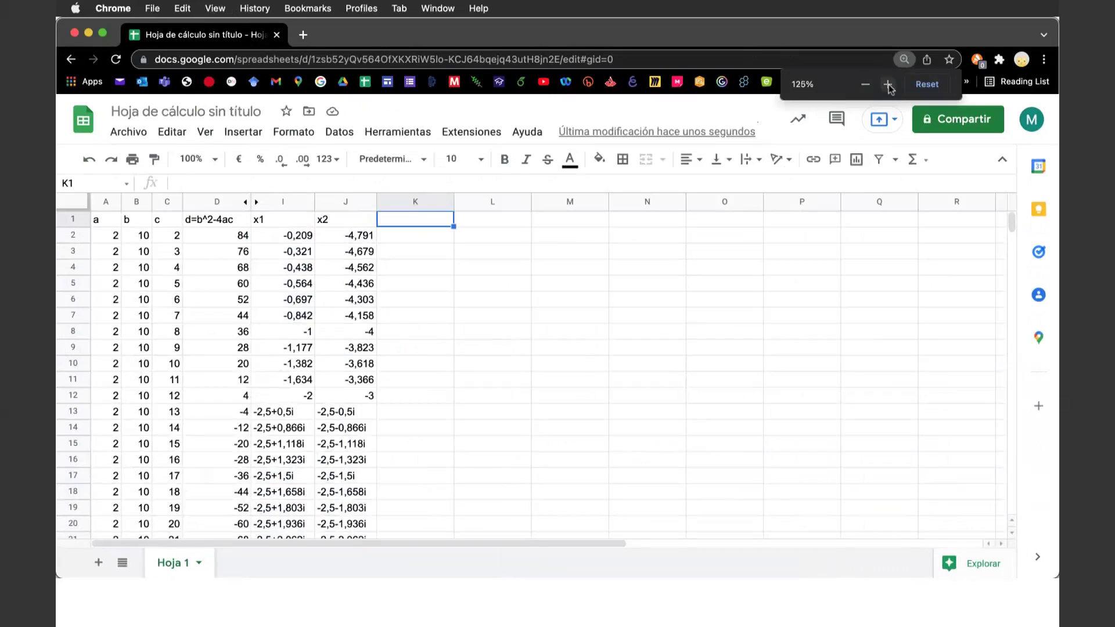
- Enlarge the page and enter headers Re(x1) and Im(x1) in K1 and L1, fixing the capital X
click(889, 85)
click(888, 85)
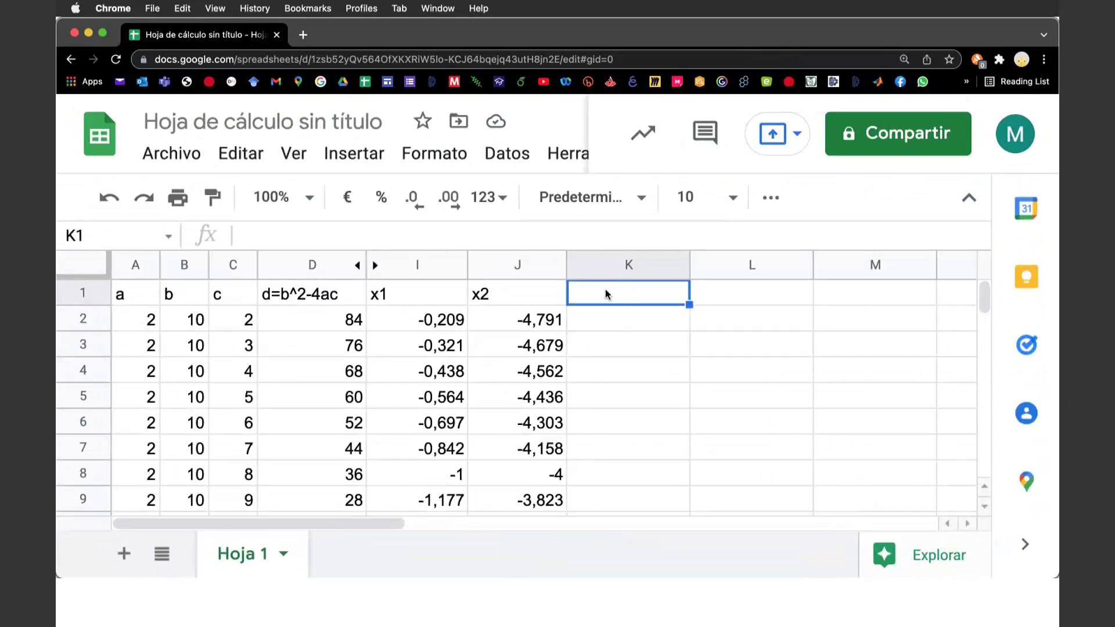
click(603, 319)
click(603, 303)
text(R)
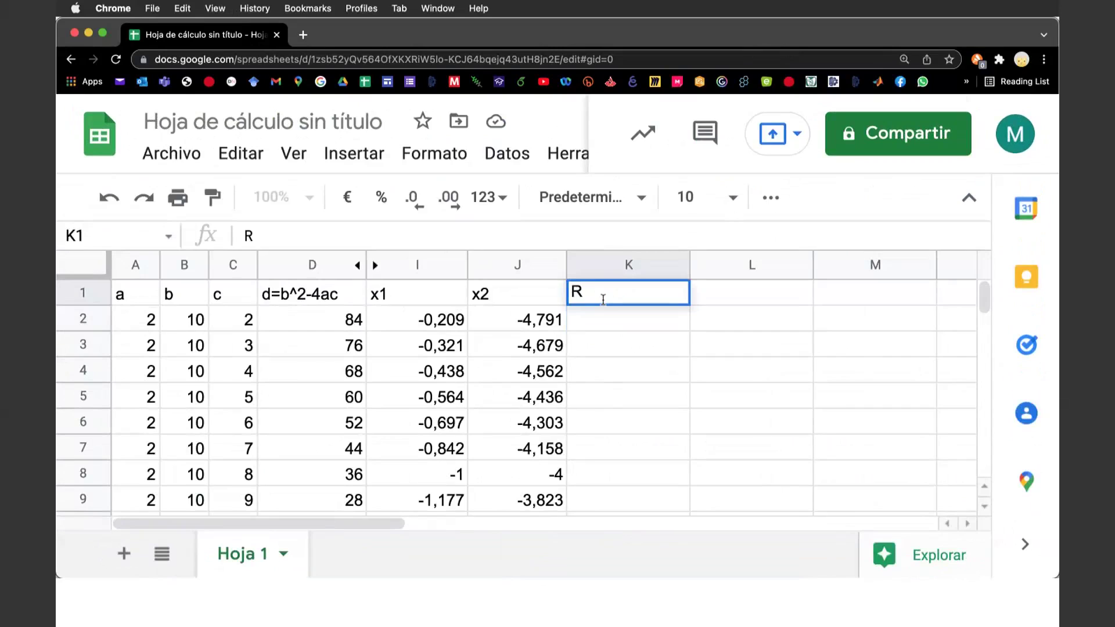
text(e()
text(x1))
key(Tab)
text(Im(X1)
key(Tab)
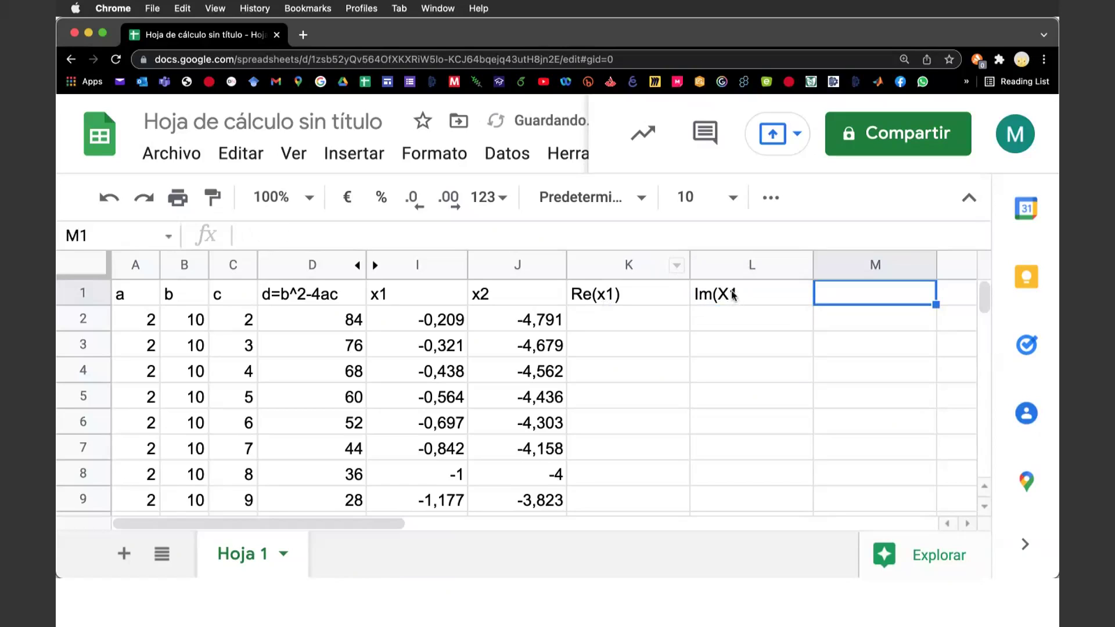
double_click(732, 292)
key(BackSpace)
key(BackSpace)
text(x1)
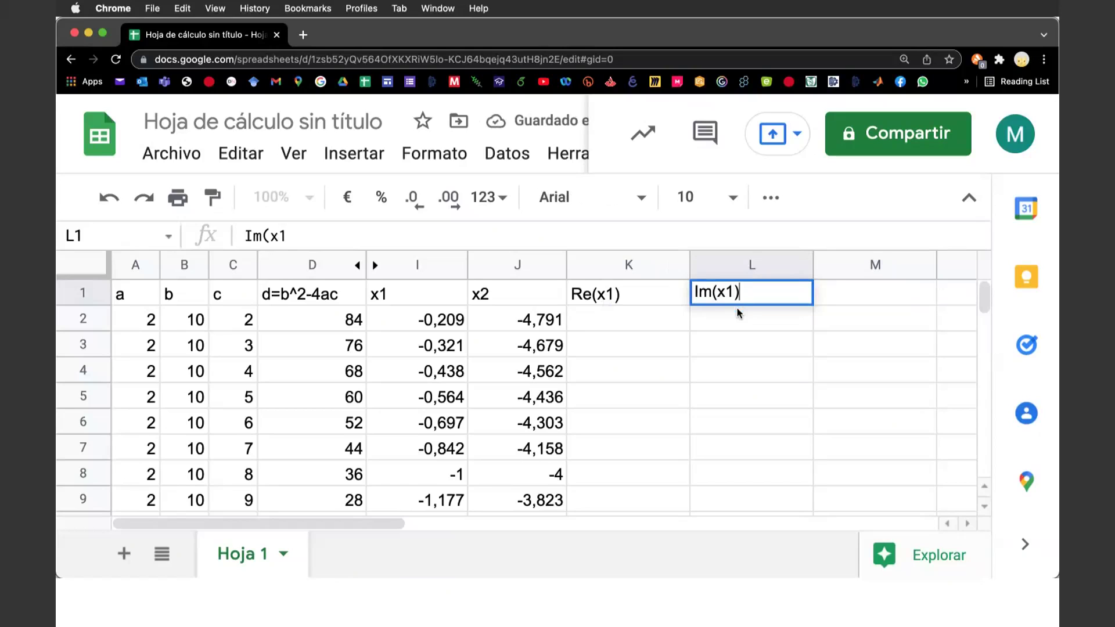
key(Return)
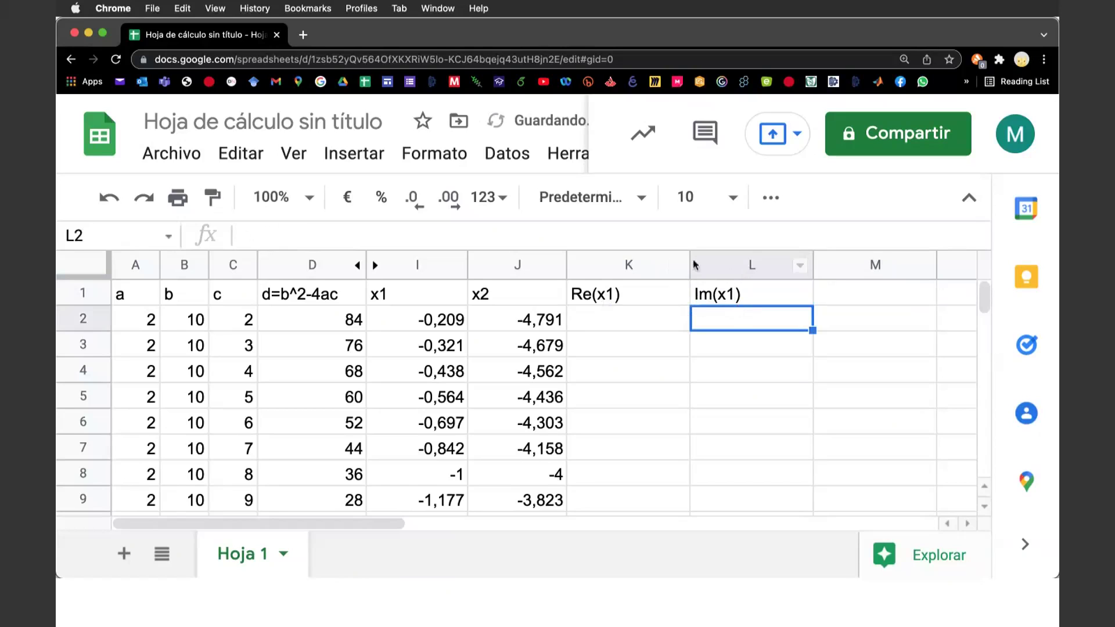
- Narrow column L and add the Re(x2) and Im(x2) headers in M1 and N1
drag(690, 265, 642, 264)
drag(767, 264, 709, 265)
click(739, 294)
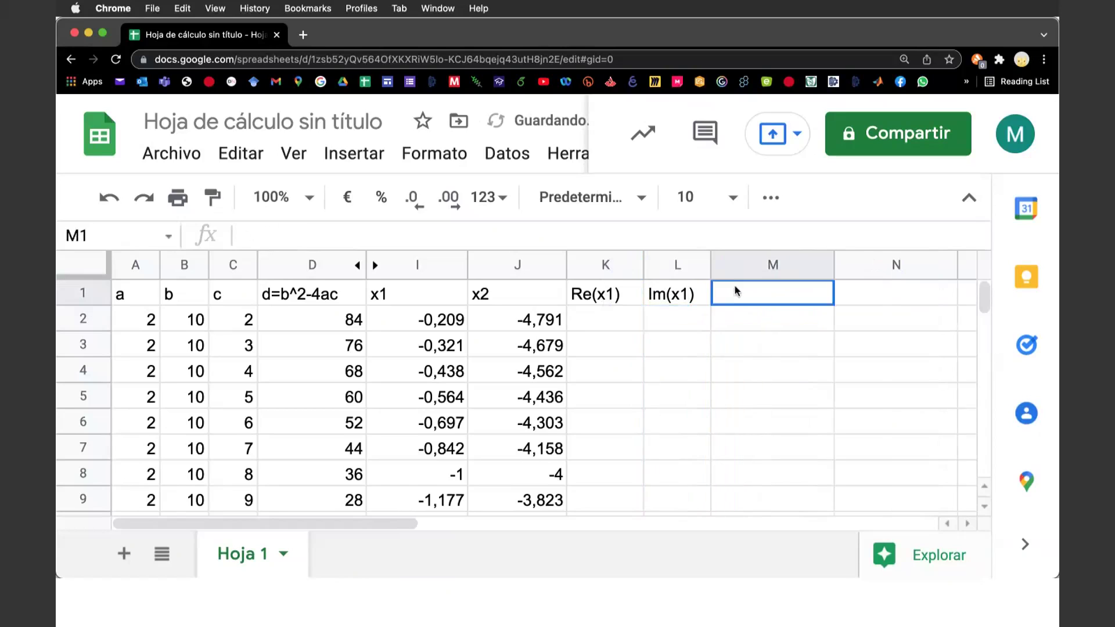
double_click(739, 293)
text(Re()
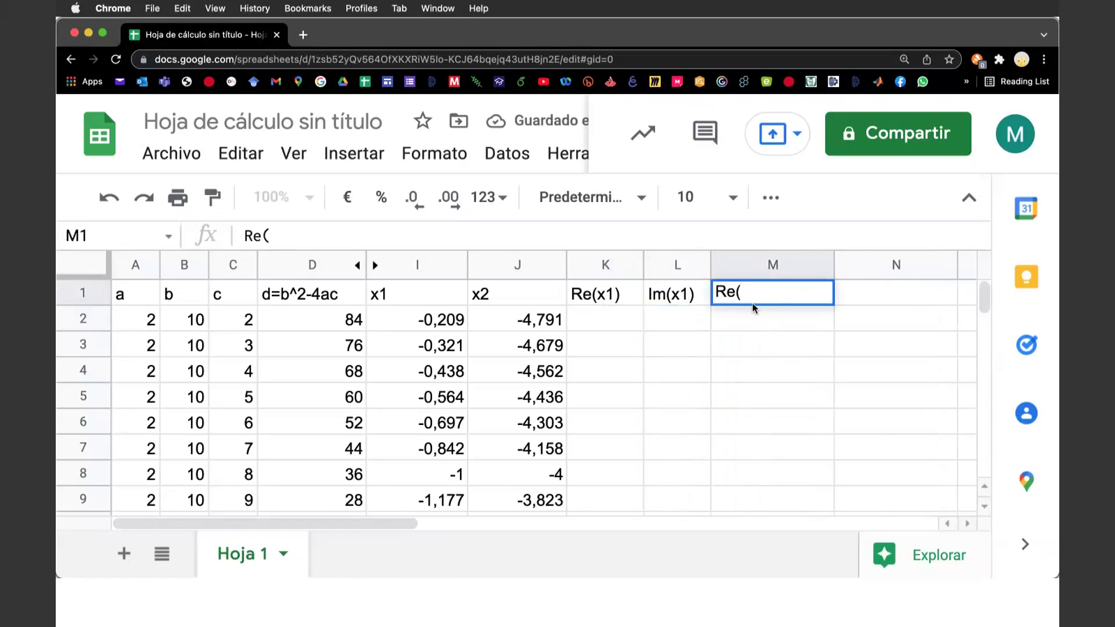
text(x2))
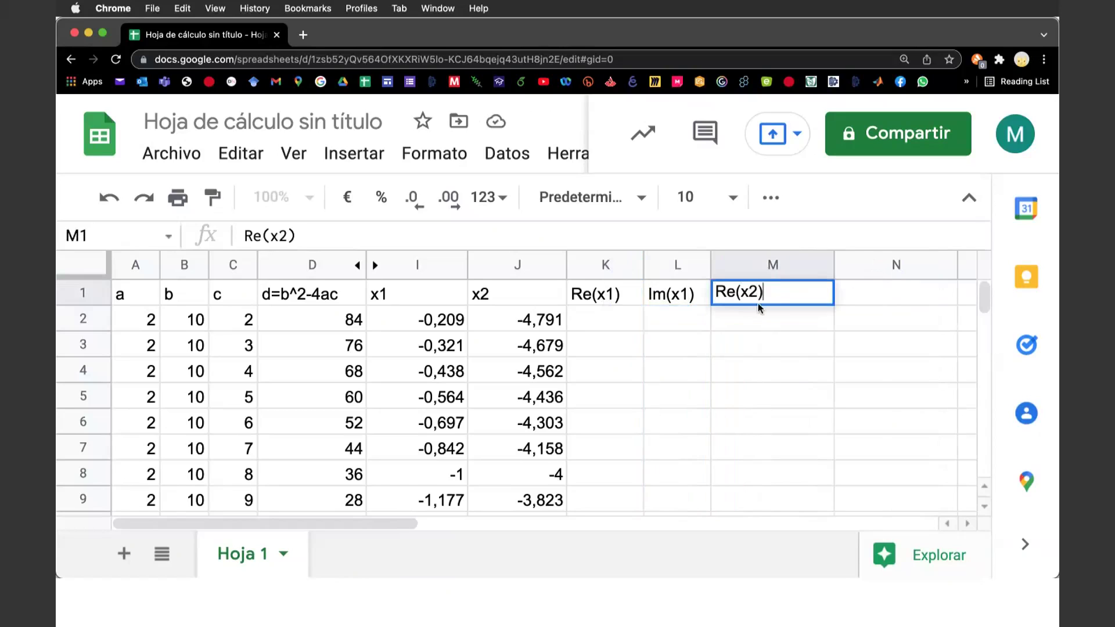
double_click(874, 285)
text(Im(X2))
key(BackSpace)
key(BackSpace)
key(BackSpace)
text(x2))
key(Return)
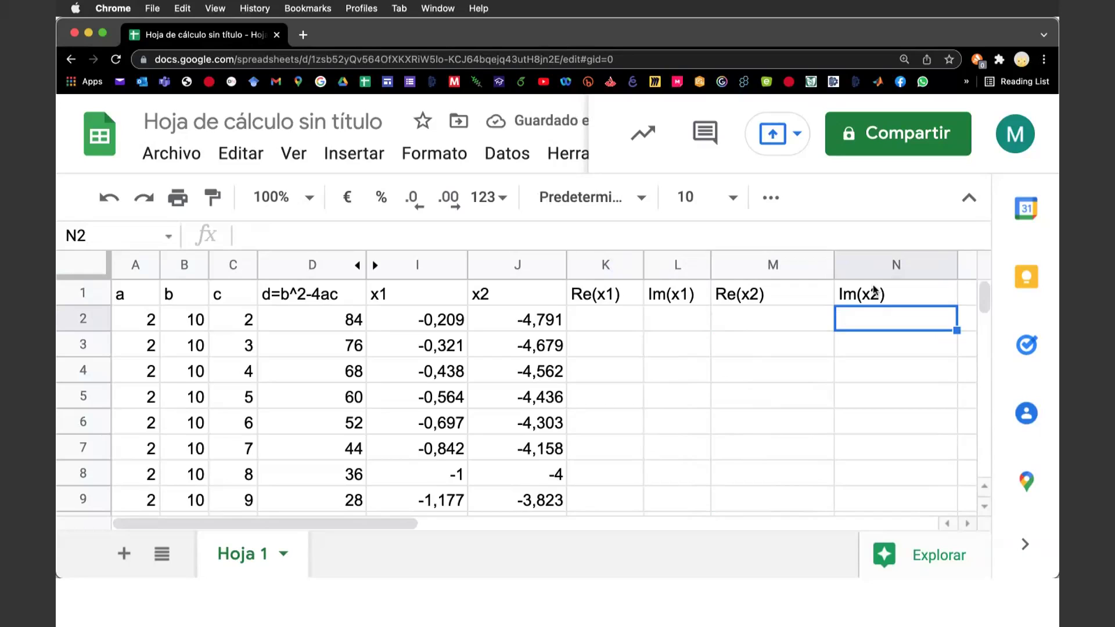
- Enter =IMREAL(I2) in K2 and accept filling it down the Re(x1) column
click(605, 315)
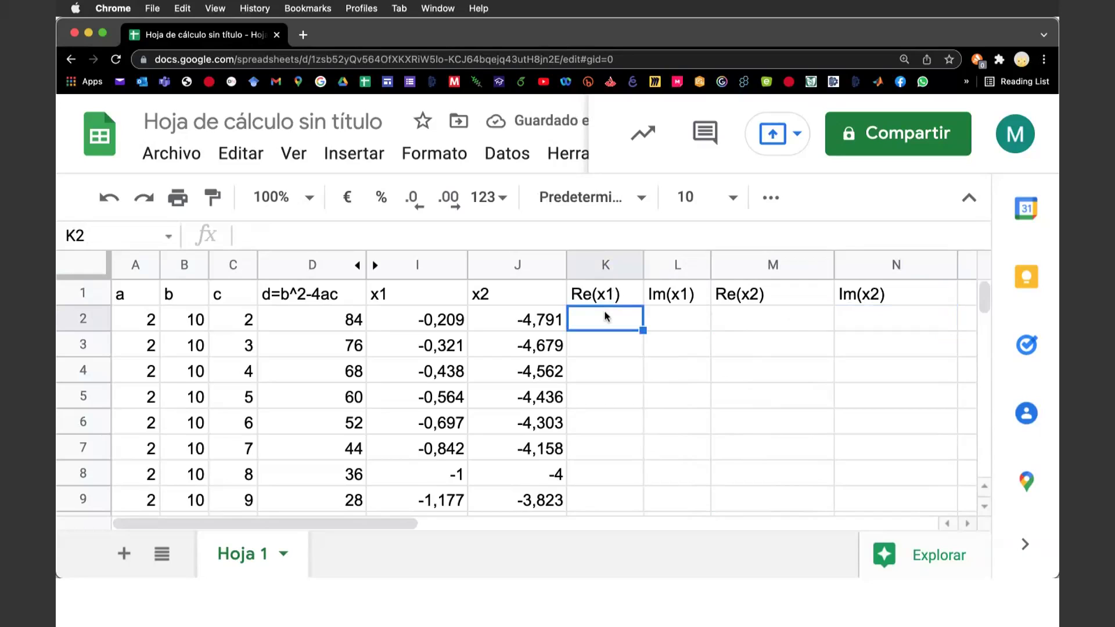
text(=)
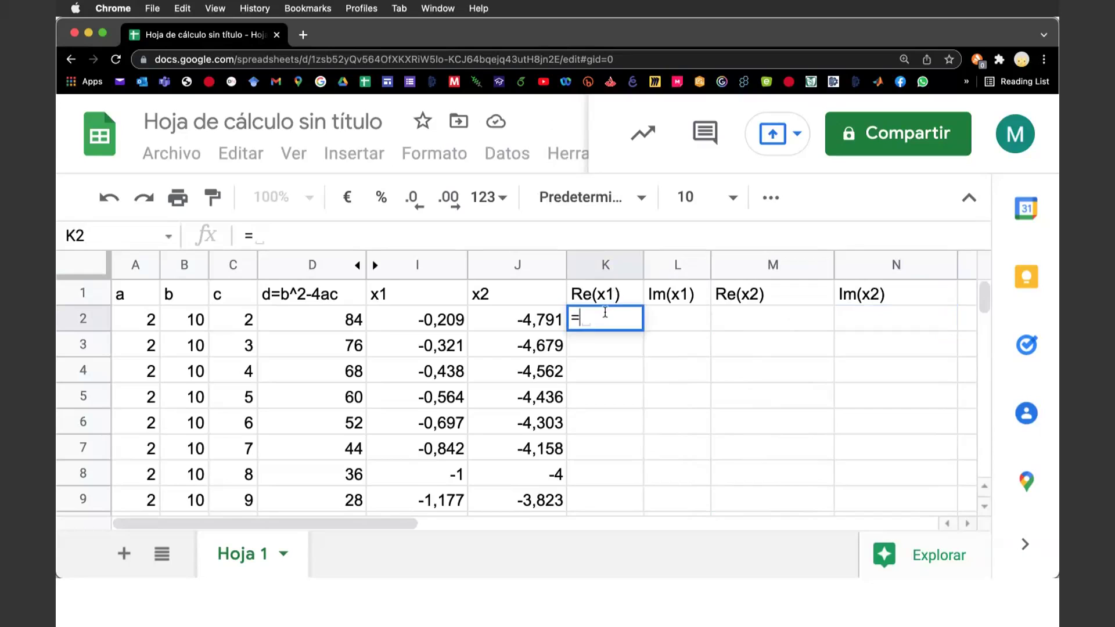
text(im)
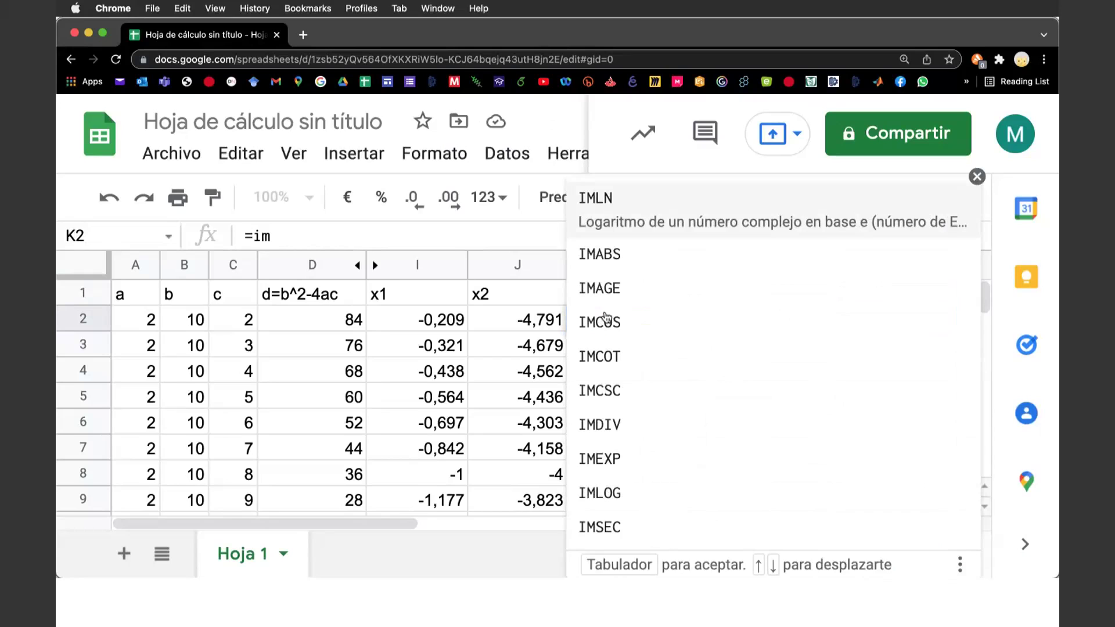
text(r)
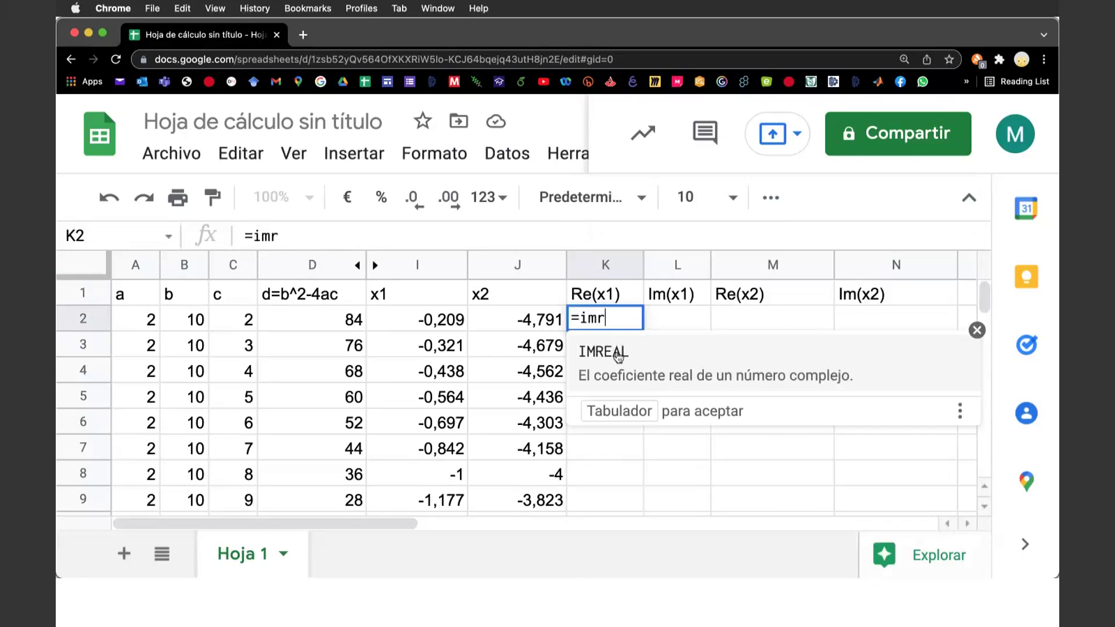
key(BackSpace)
text(.)
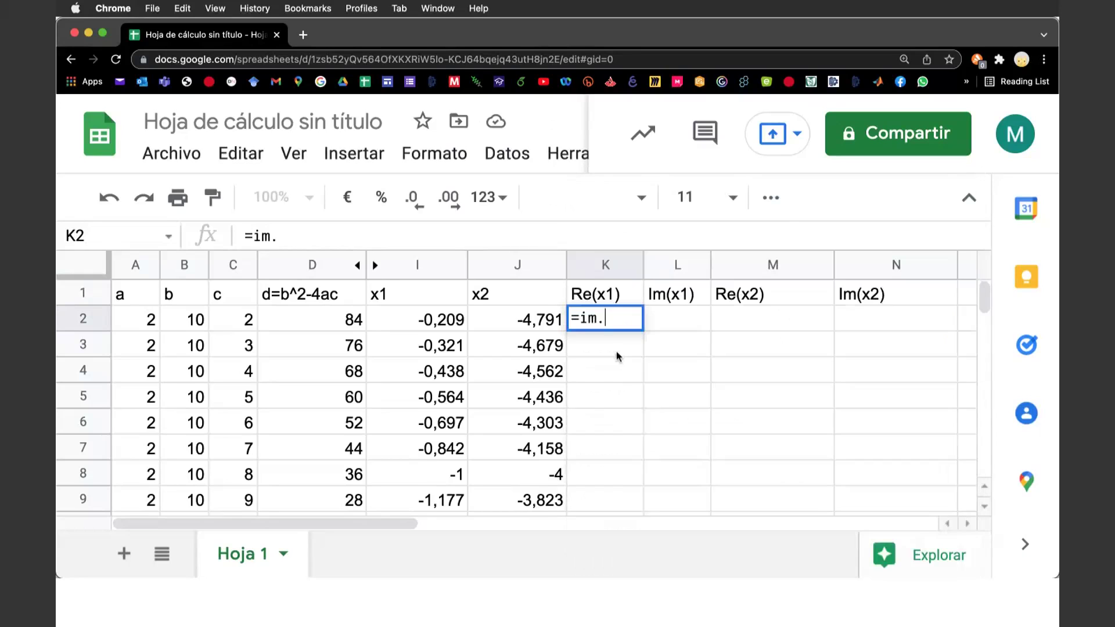
key(BackSpace)
text(real)
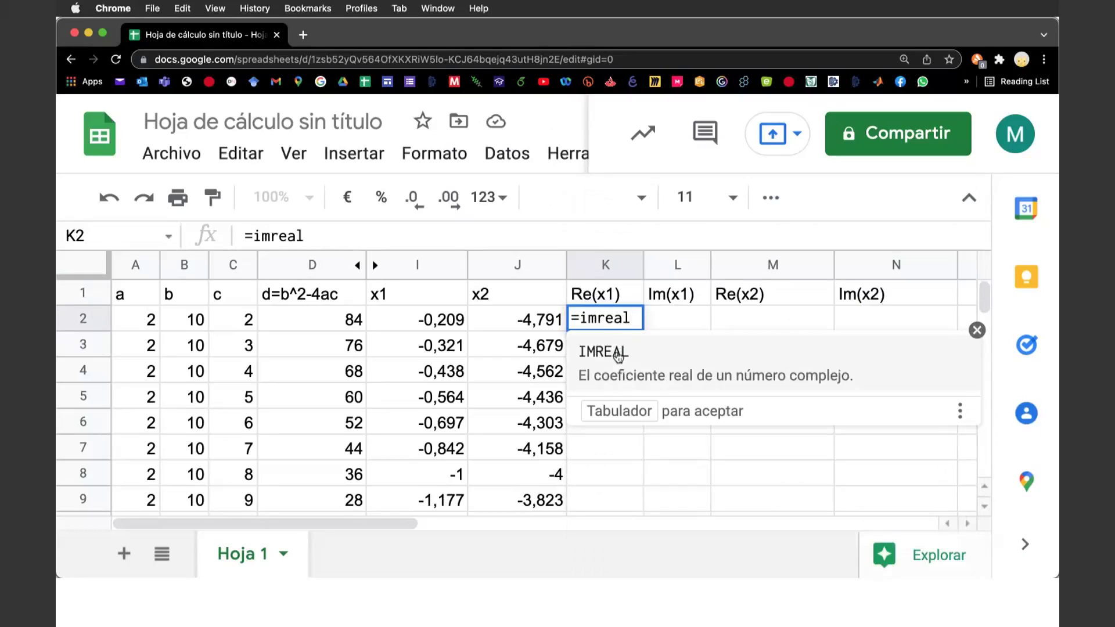
text(()
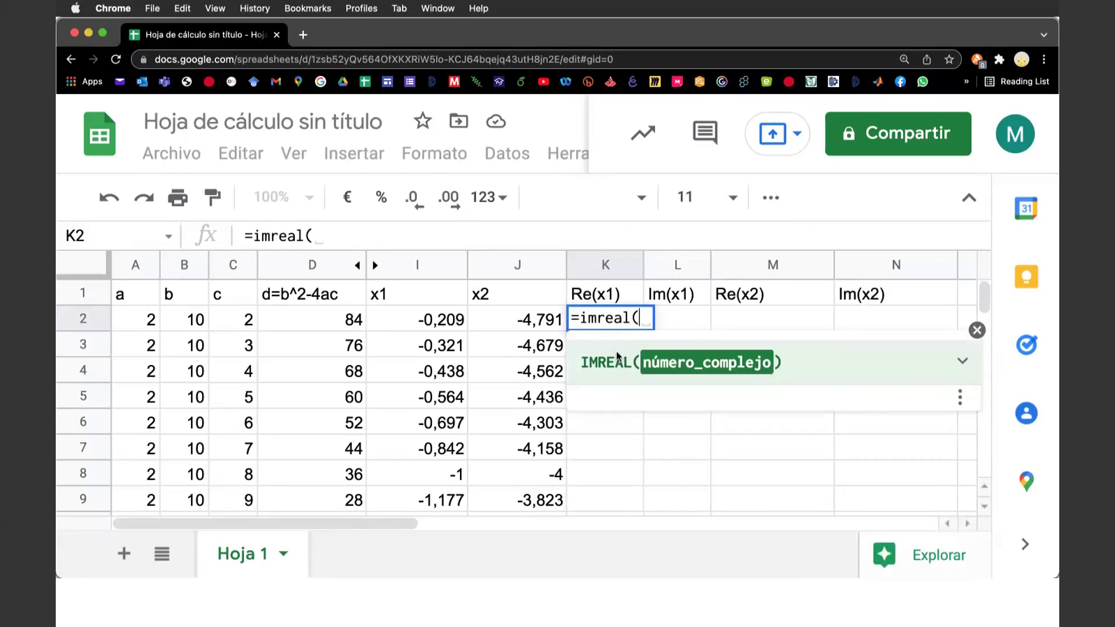
click(429, 325)
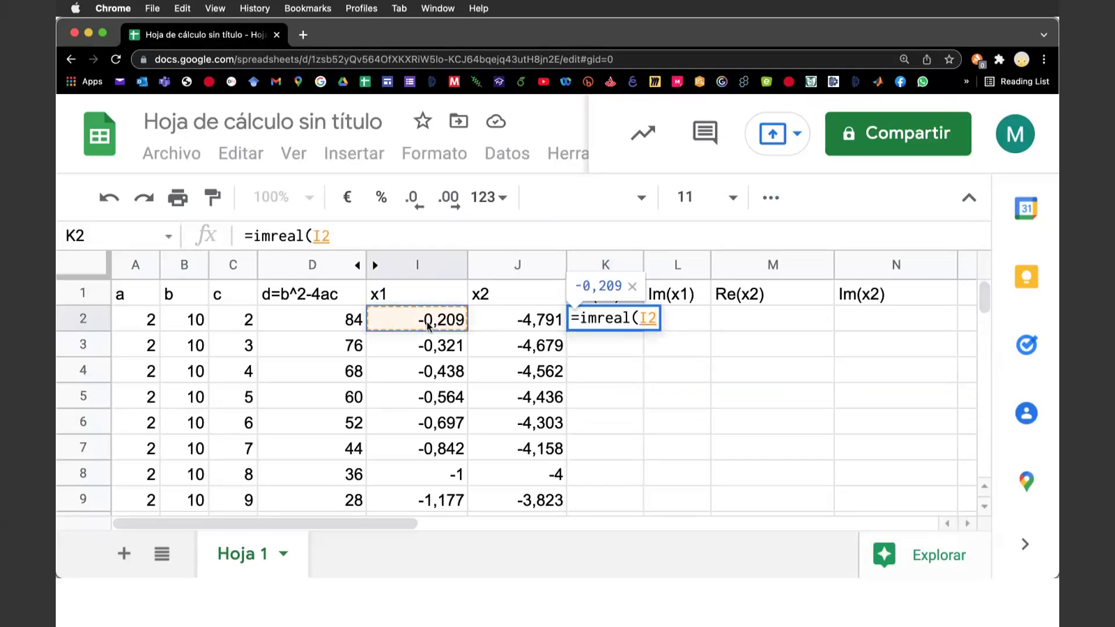
text())
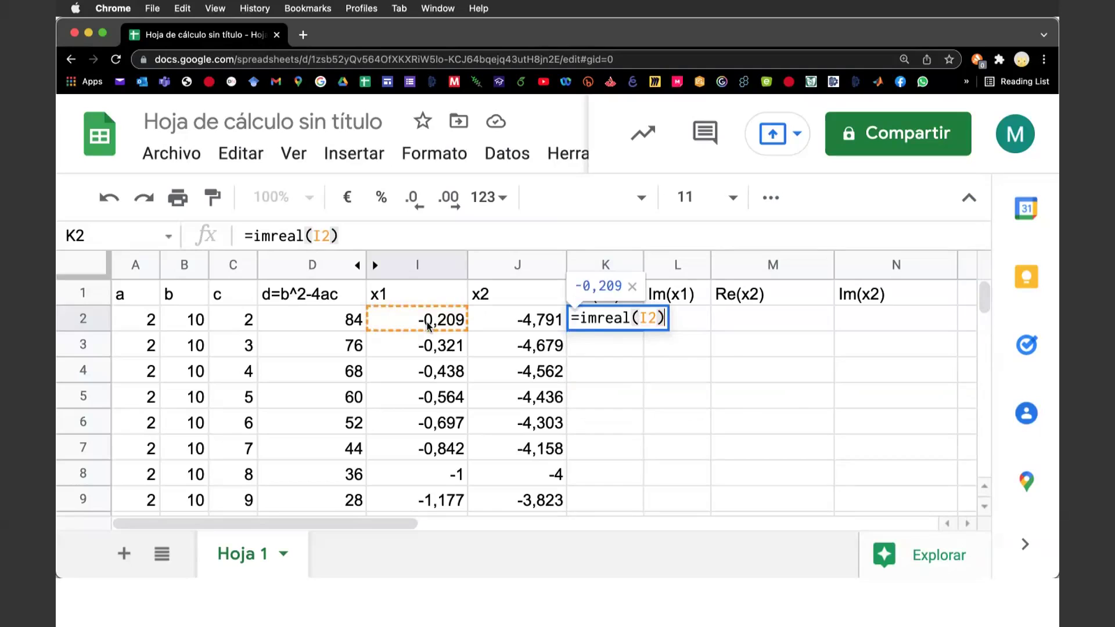
key(Return)
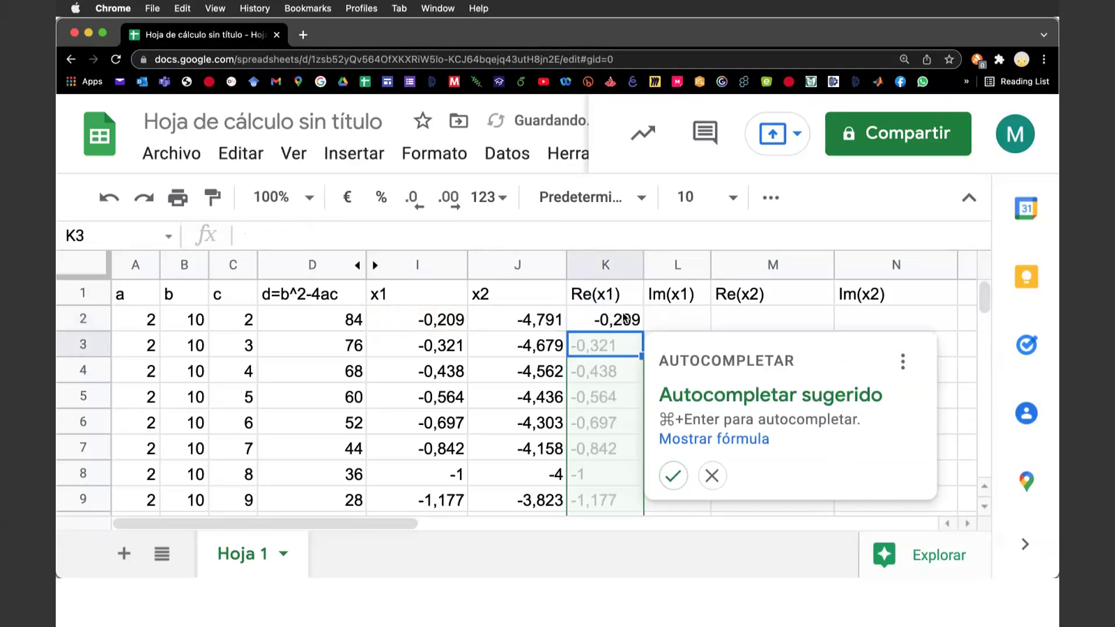
click(673, 476)
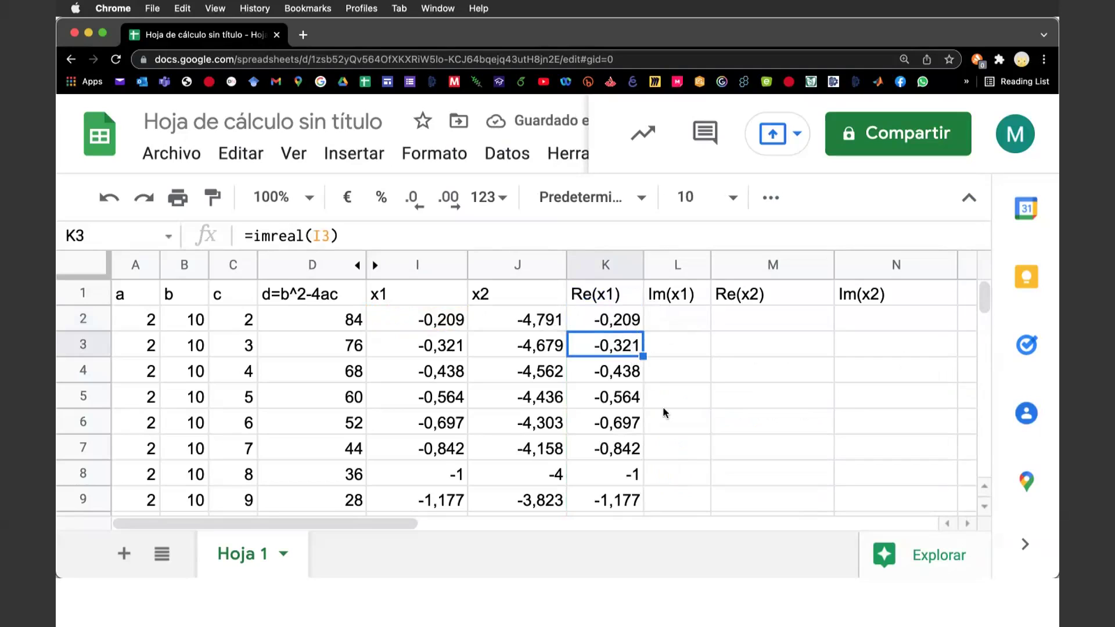
scroll(663, 406, down, 2)
scroll(663, 407, down, 5)
scroll(664, 407, up, 7)
- Enter =IMAGINARY(I2) in L2 and accept filling it down the Im(x1) column
click(679, 325)
text(=)
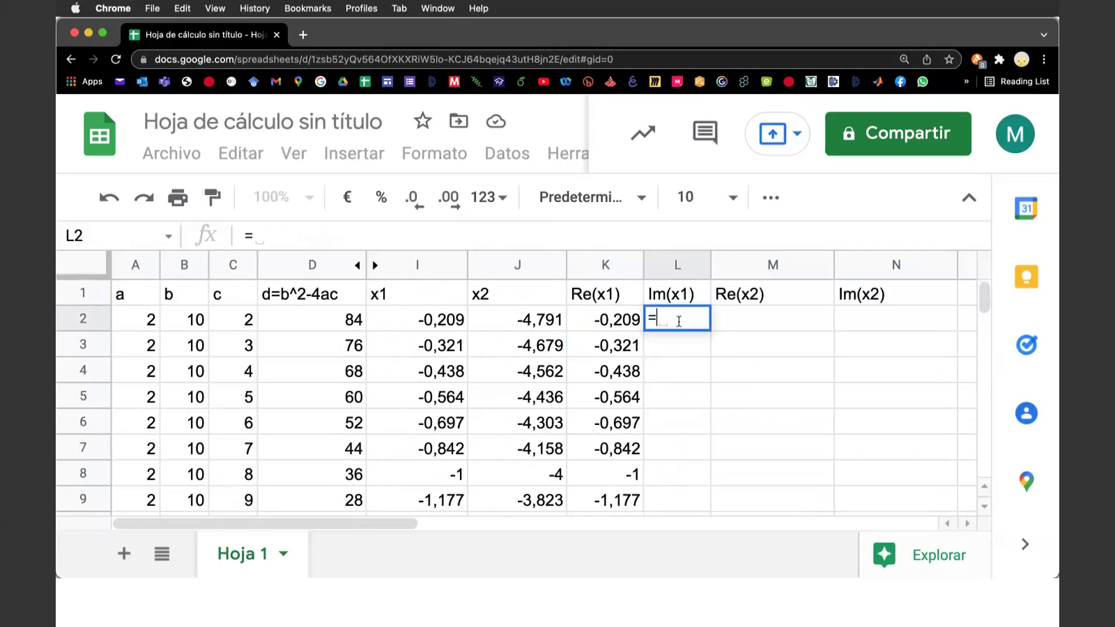
text(im)
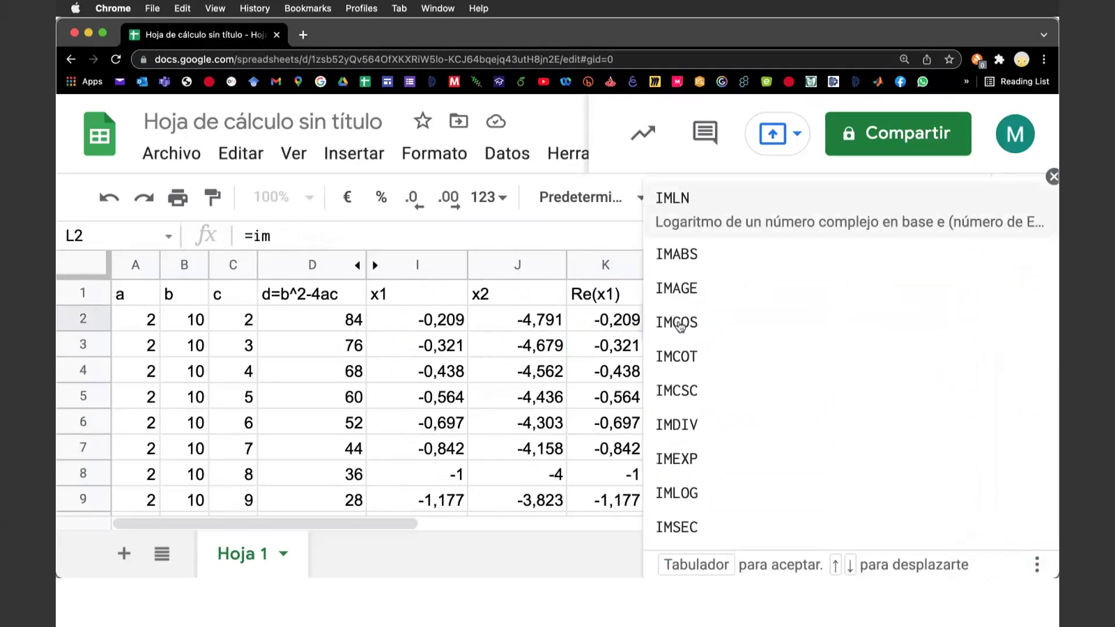
text(ag)
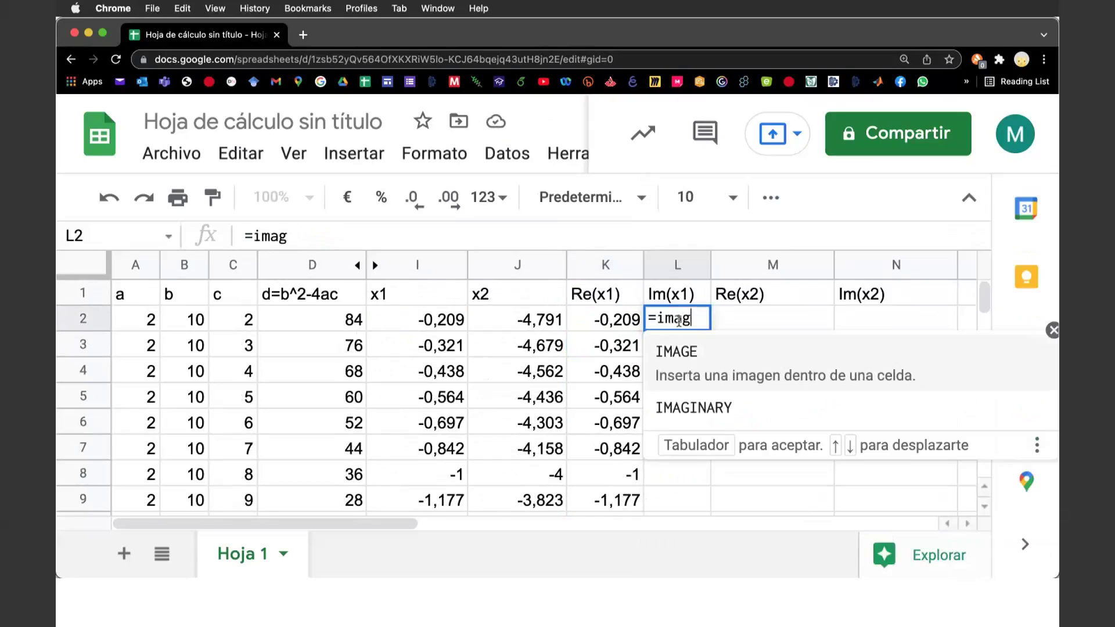
click(705, 395)
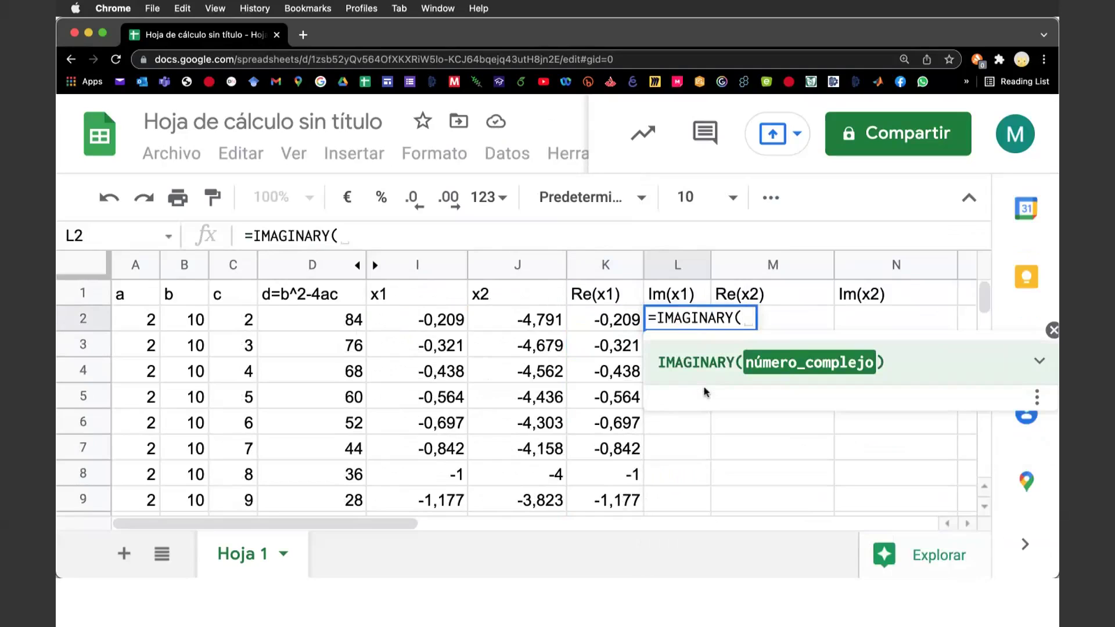
click(433, 323)
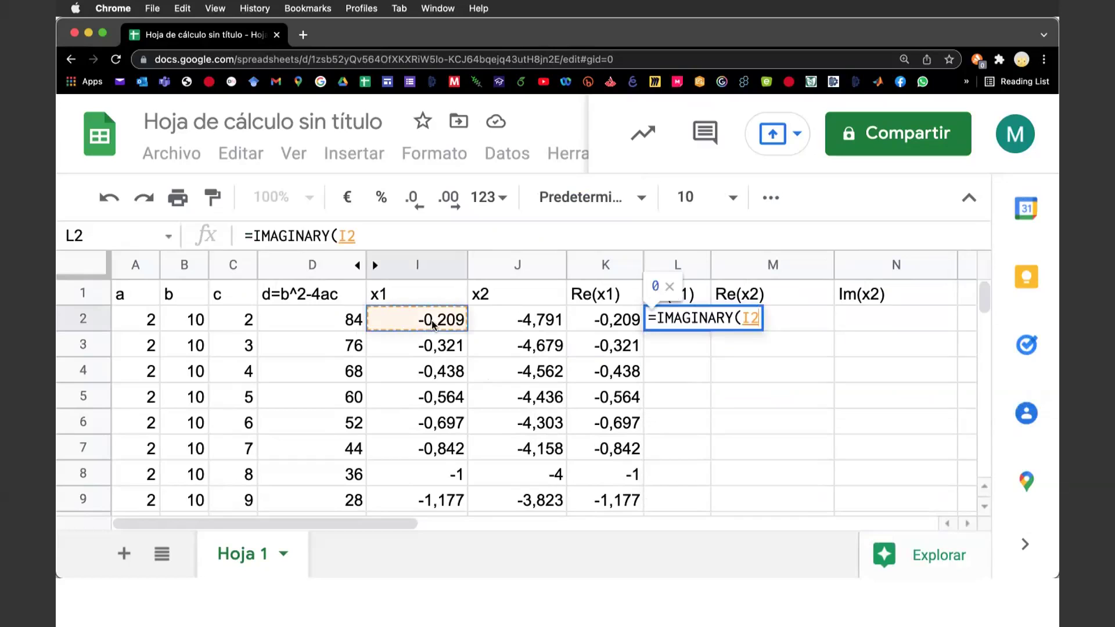
text())
key(Return)
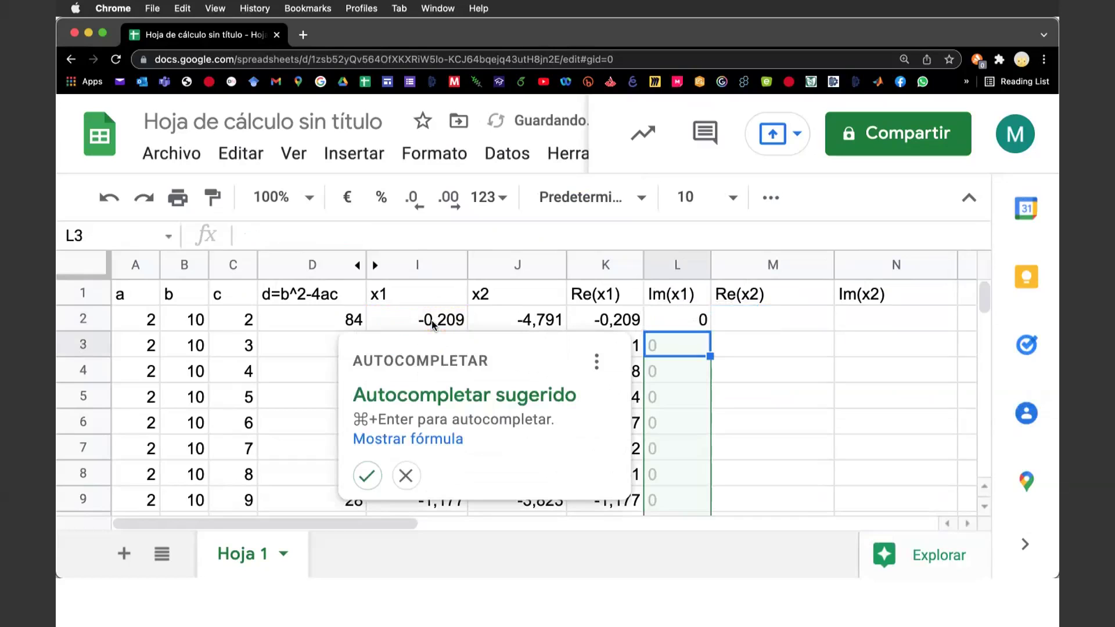
click(366, 478)
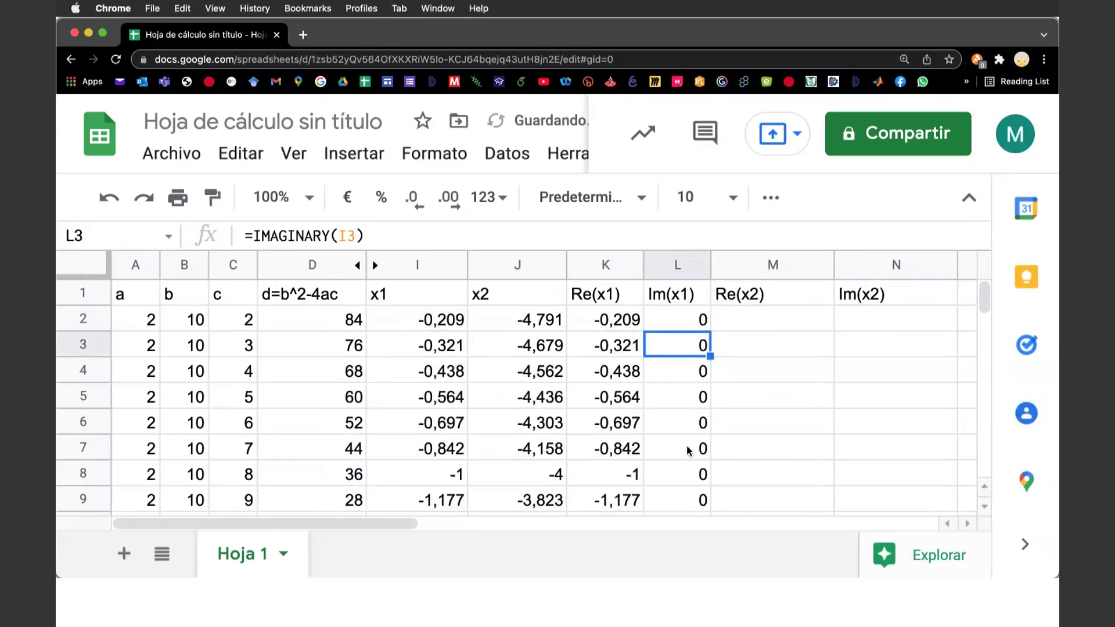
- Scroll down column L to check the Im(x1) results through row 54
scroll(688, 453, down, 1)
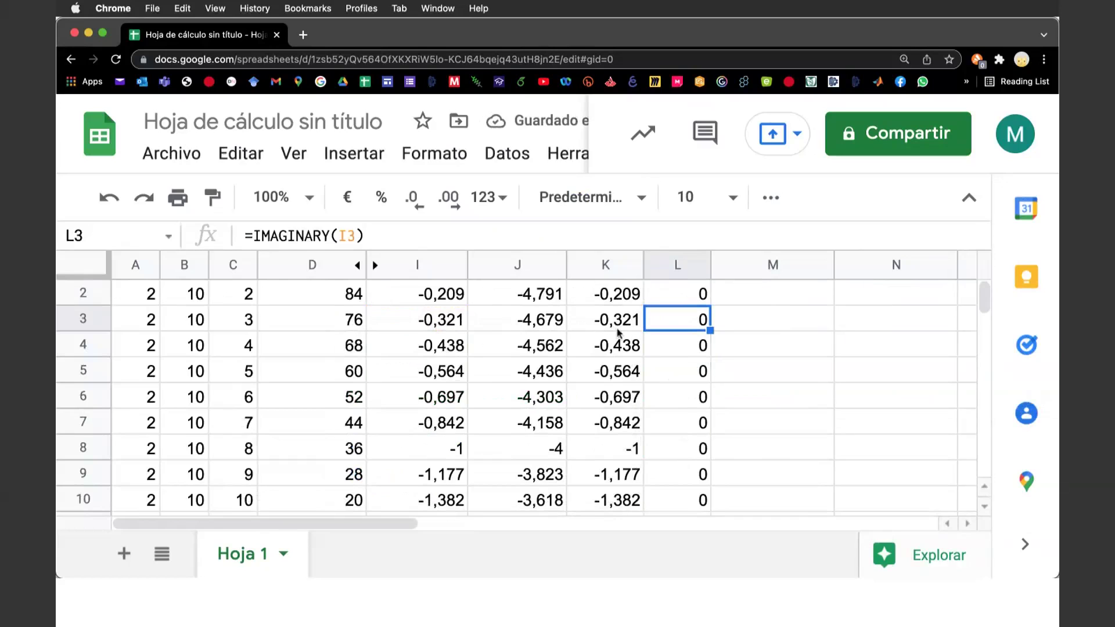
scroll(683, 367, up, 1)
scroll(682, 367, down, 2)
scroll(683, 367, down, 3)
scroll(683, 367, down, 2)
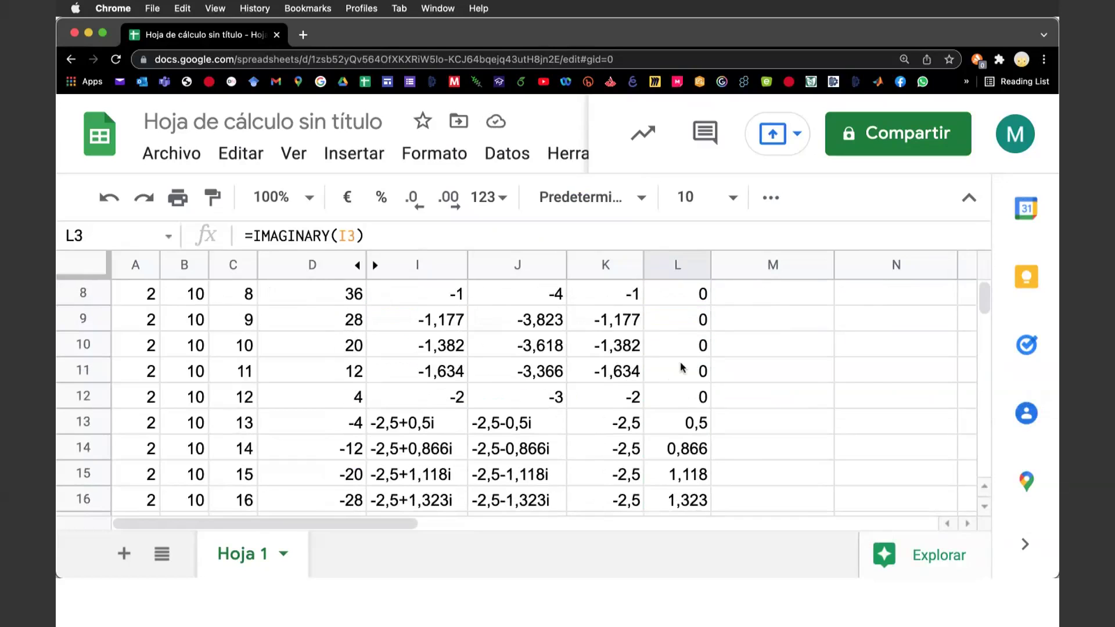
scroll(682, 368, down, 2)
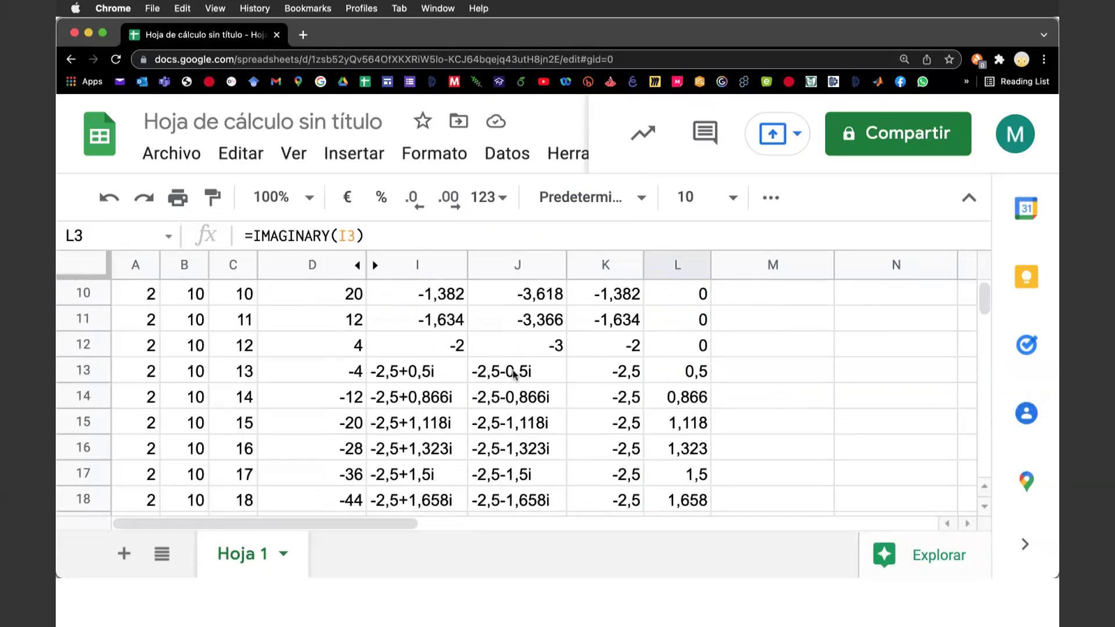
scroll(691, 408, down, 2)
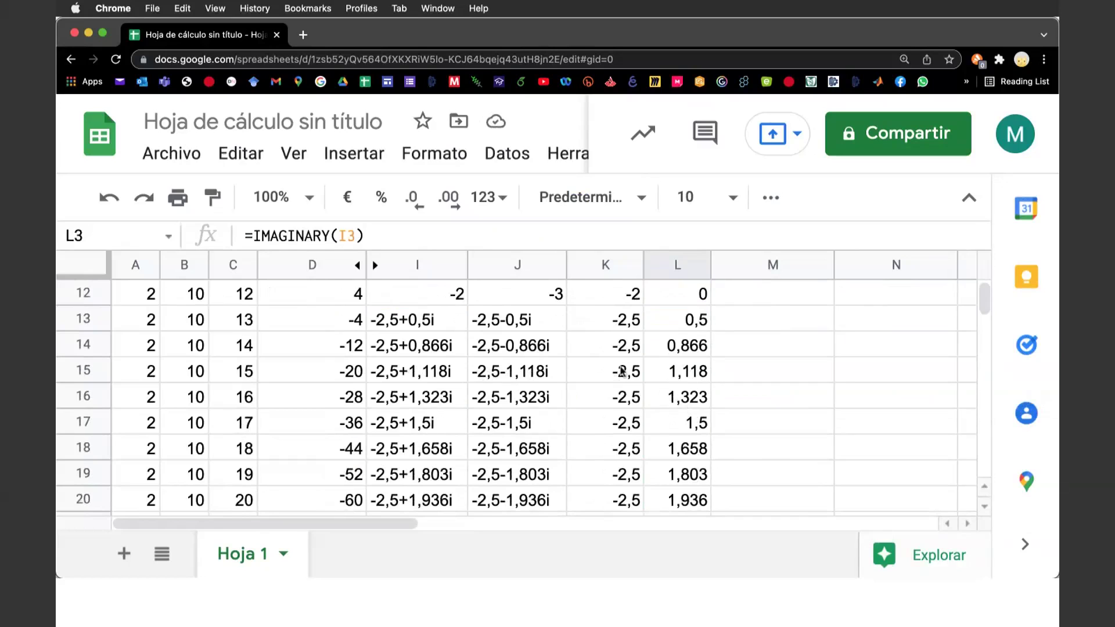
scroll(686, 452, down, 3)
scroll(639, 395, down, 1)
scroll(660, 454, down, 3)
scroll(668, 454, down, 3)
scroll(677, 454, down, 5)
scroll(688, 454, down, 2)
scroll(691, 454, down, 3)
scroll(692, 454, down, 5)
scroll(692, 453, down, 1)
scroll(691, 454, down, 3)
scroll(692, 454, down, 5)
scroll(691, 453, down, 2)
scroll(692, 453, down, 3)
scroll(692, 454, up, 15)
scroll(691, 453, up, 20)
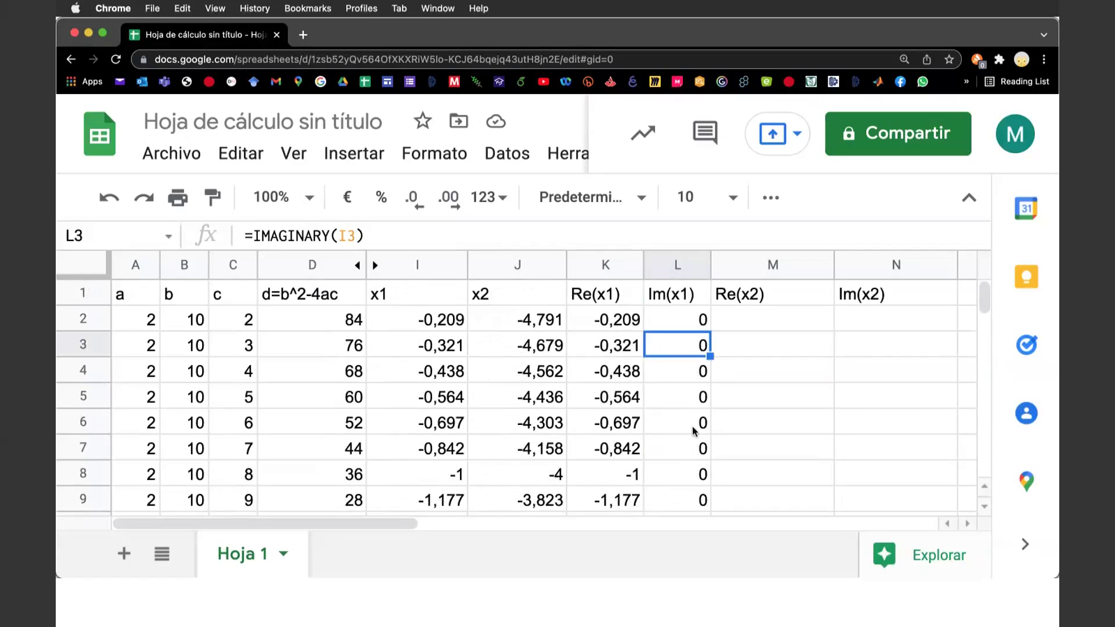
click(740, 322)
- Enter =IMREAL(J2) in M2 and accept filling it down the Re(x2) column
text(=im)
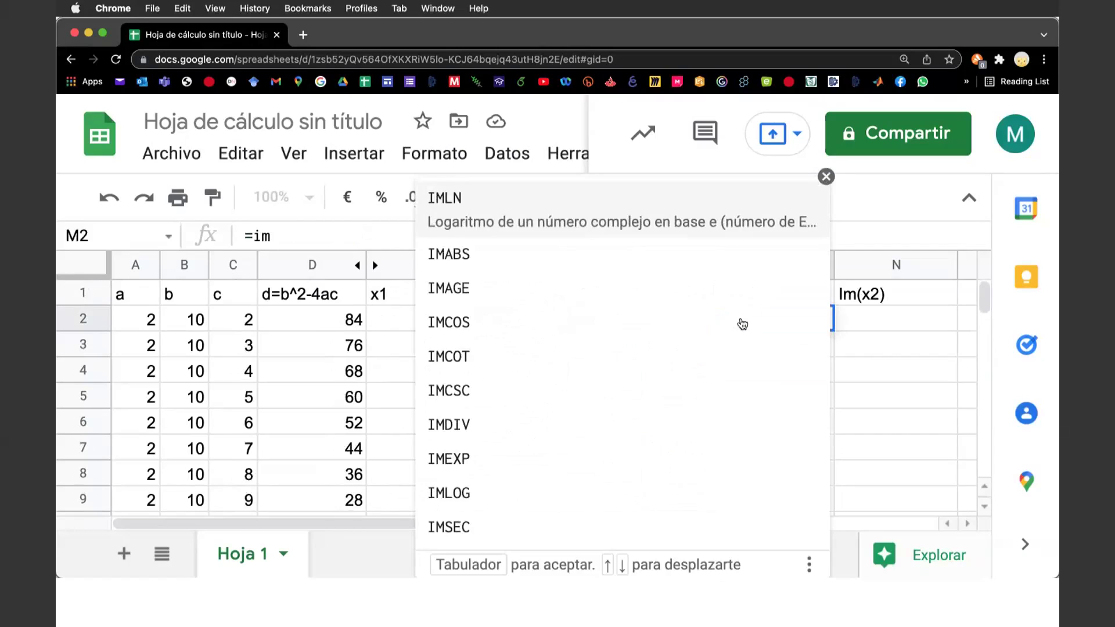
text(real)
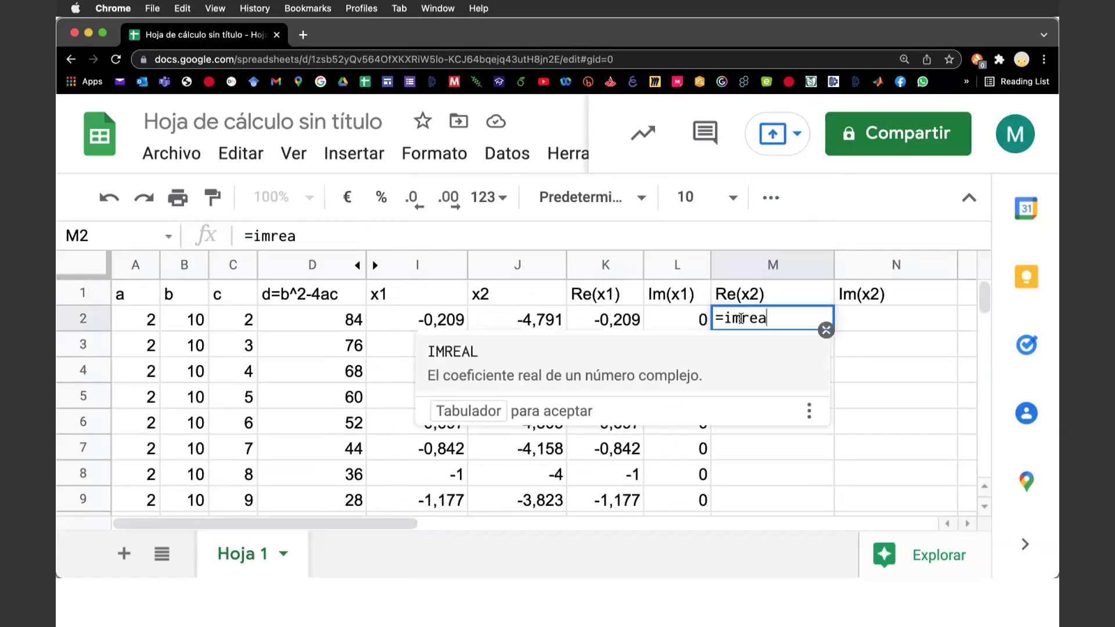
text(()
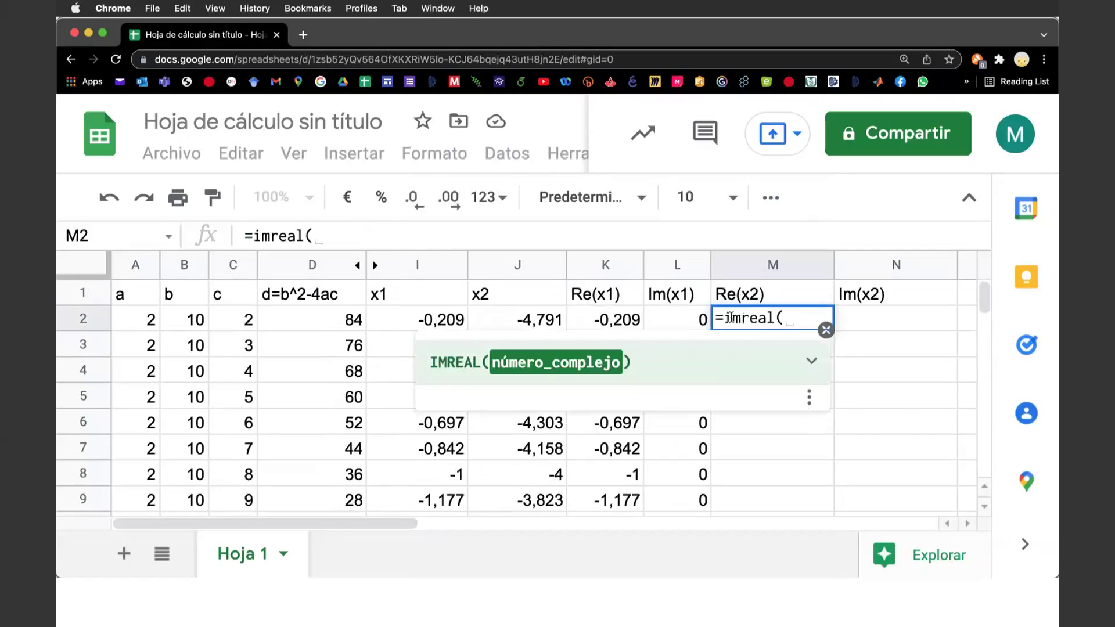
click(510, 322)
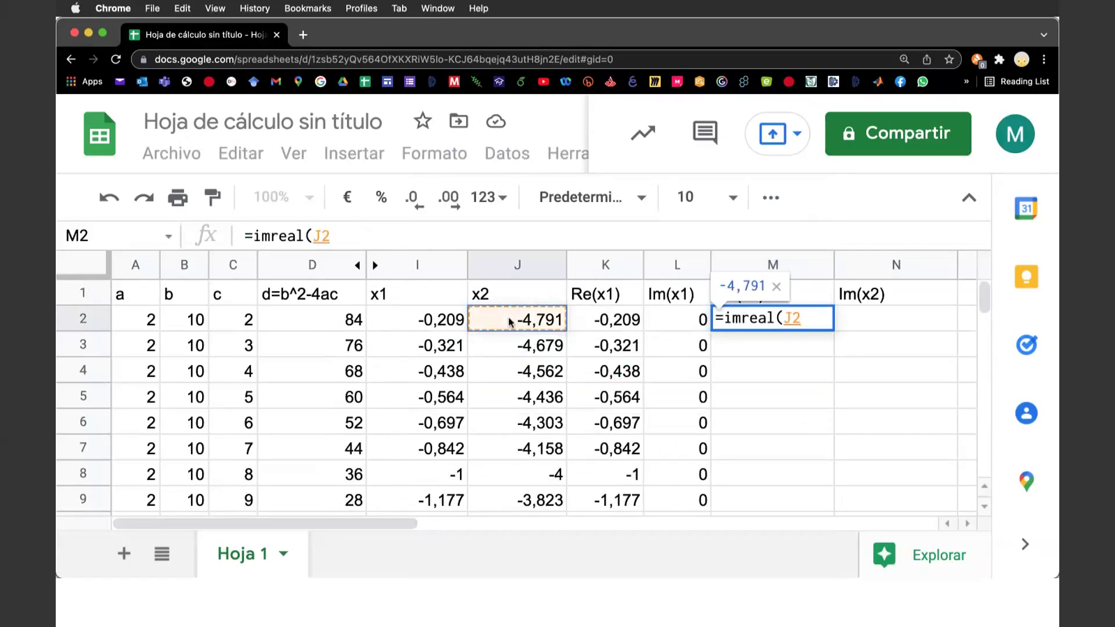
text())
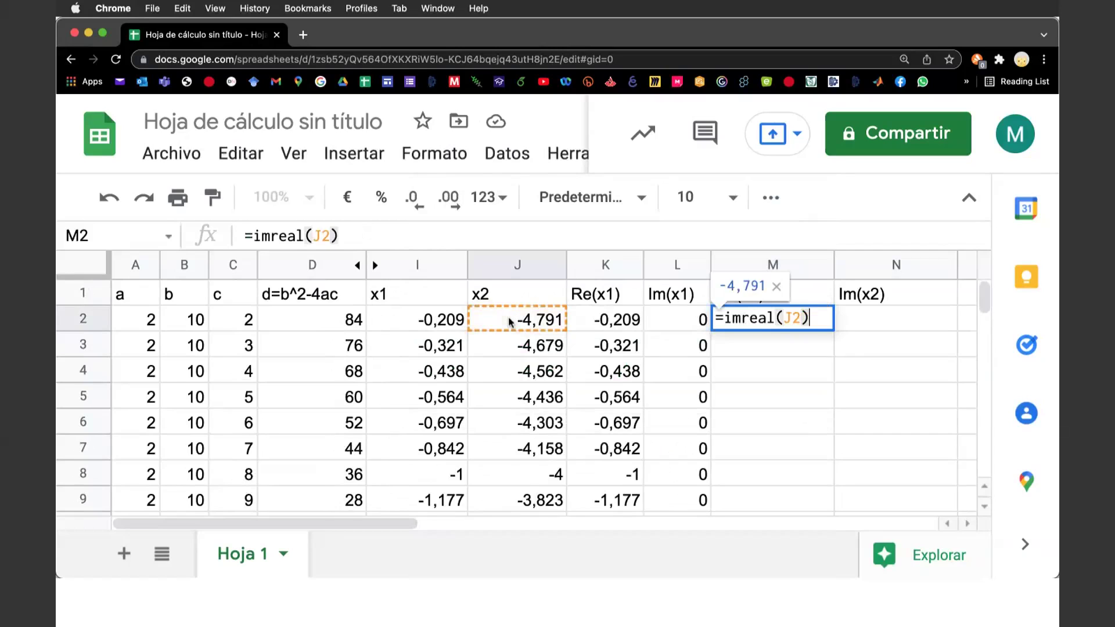
key(Return)
click(435, 477)
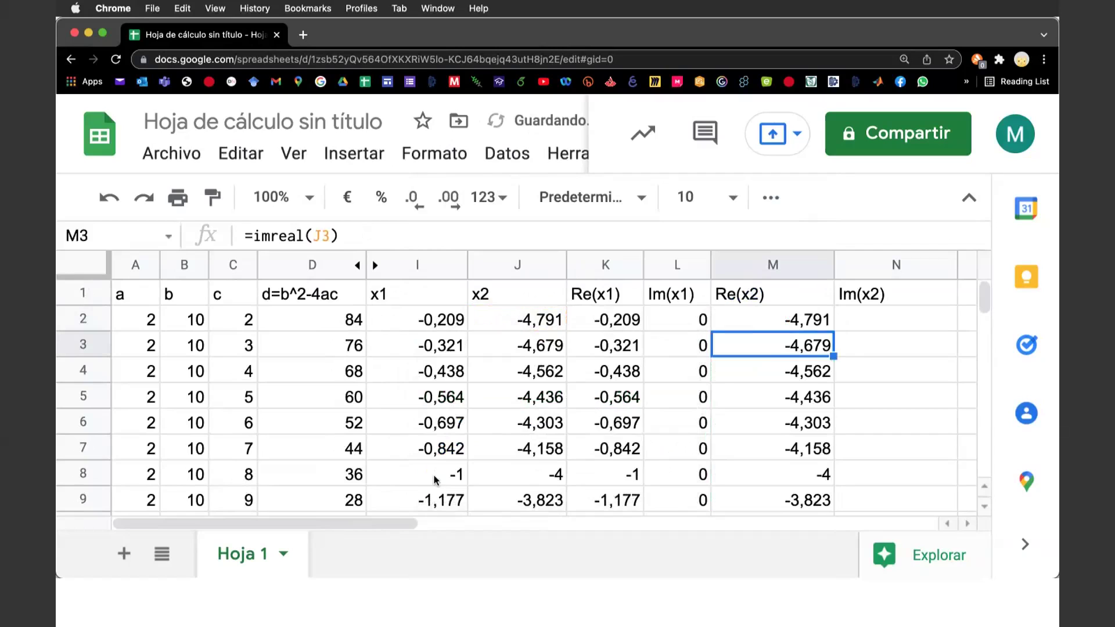
click(881, 323)
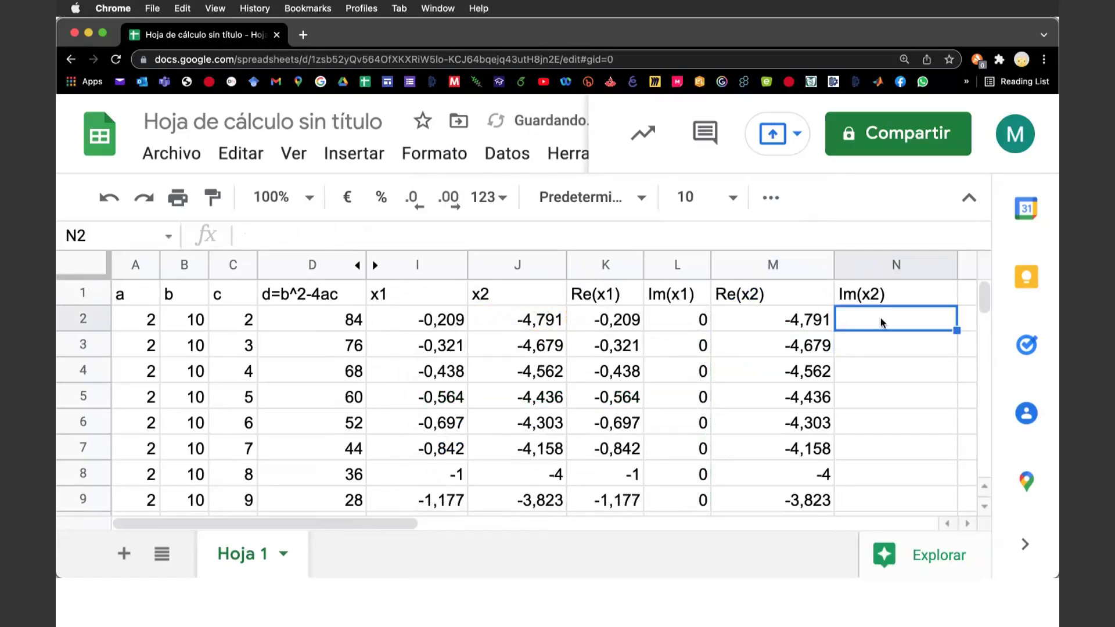
- Enter =IMAGINARY(J2) in N2 and accept the fill-down suggestion for the Im(x2) column
text(=im)
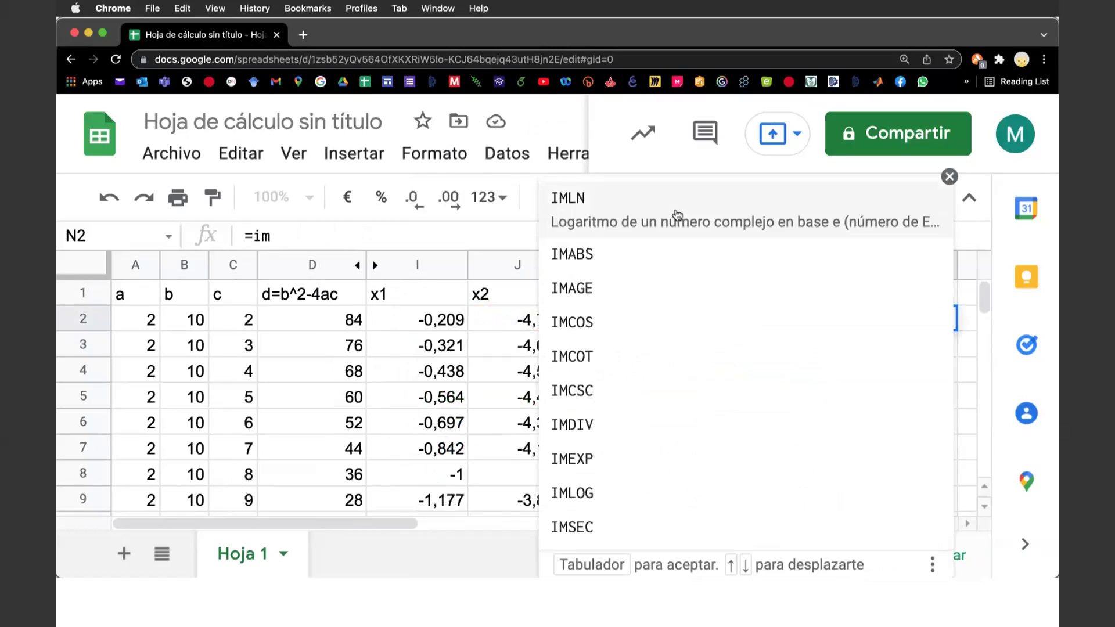
text(a)
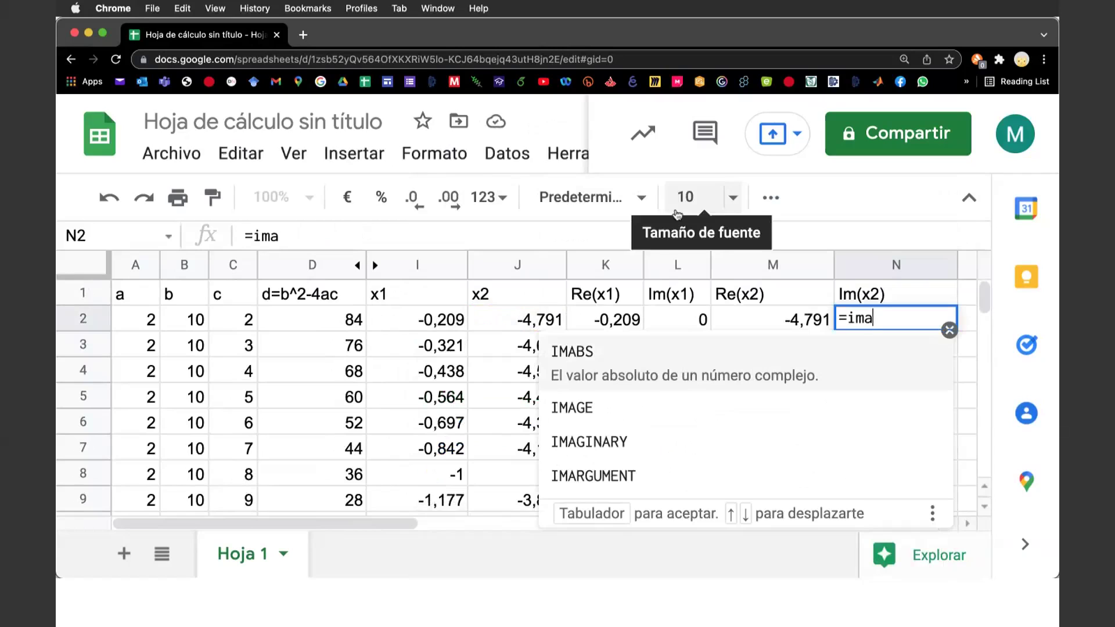
text(g)
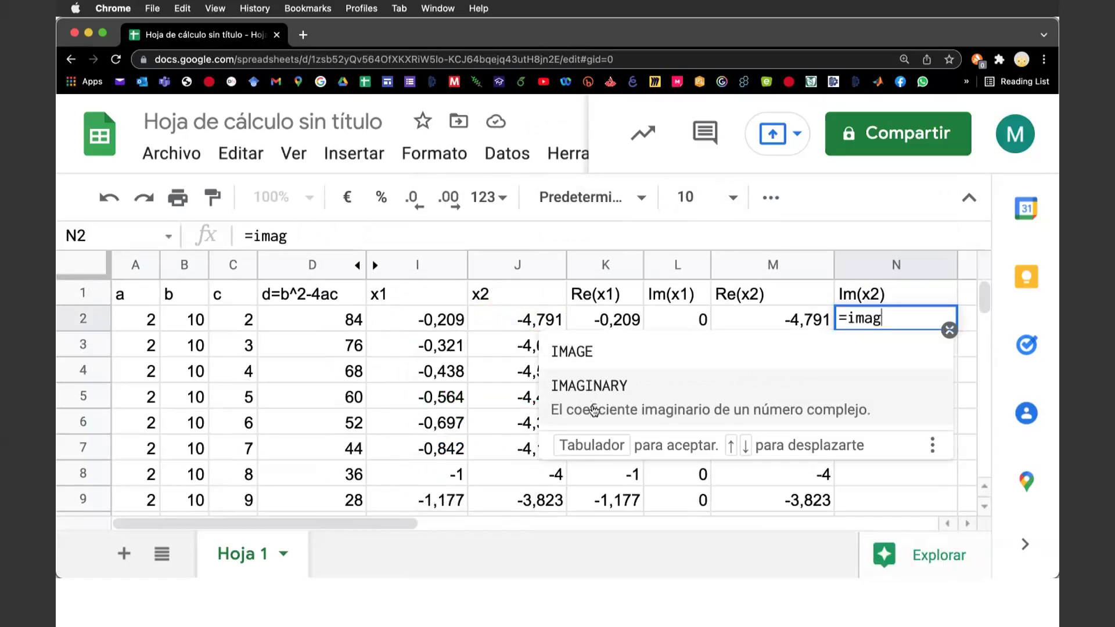
click(592, 387)
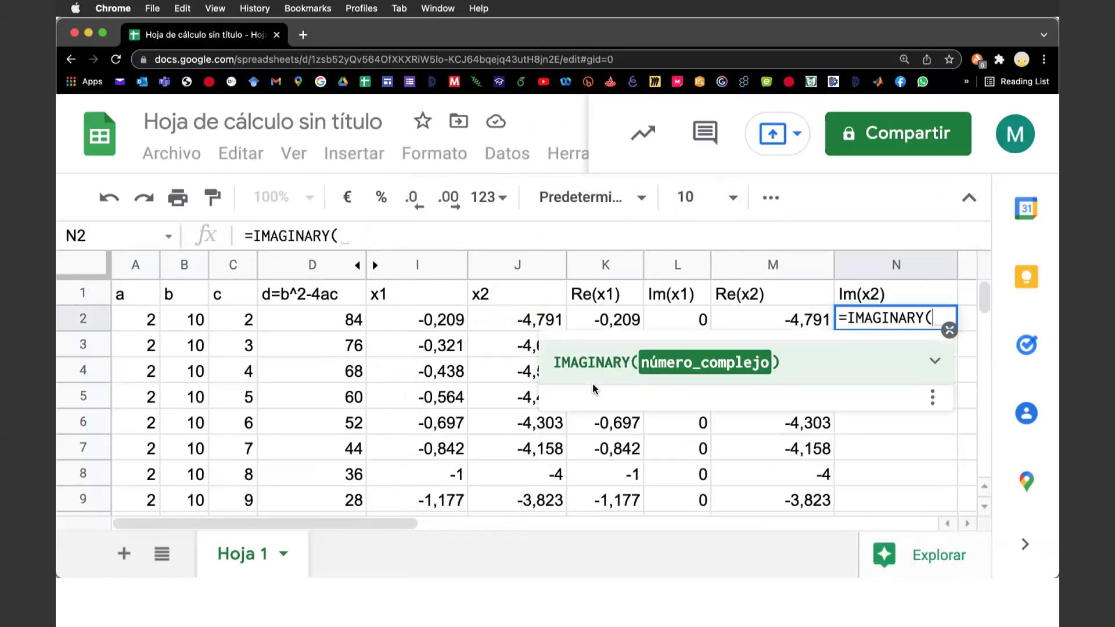
click(536, 323)
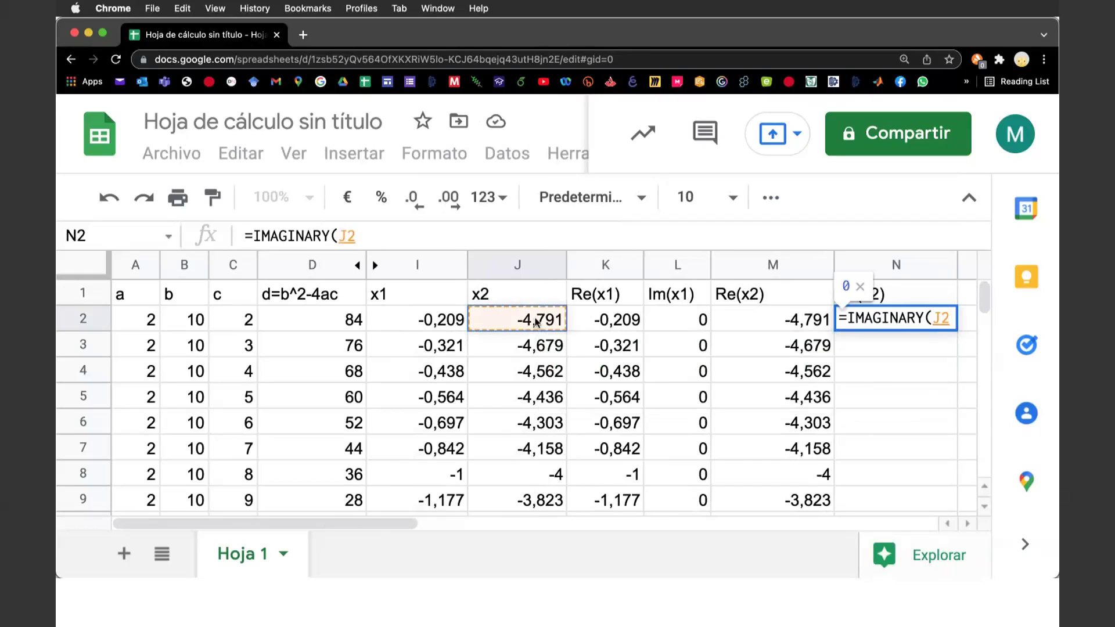
text())
key(Return)
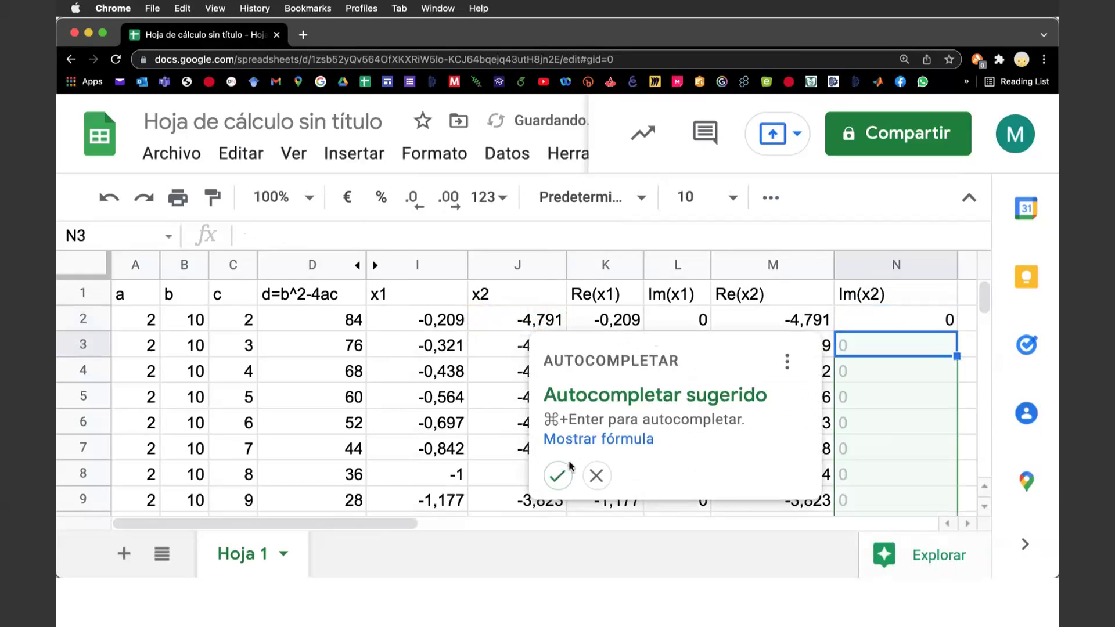
click(566, 472)
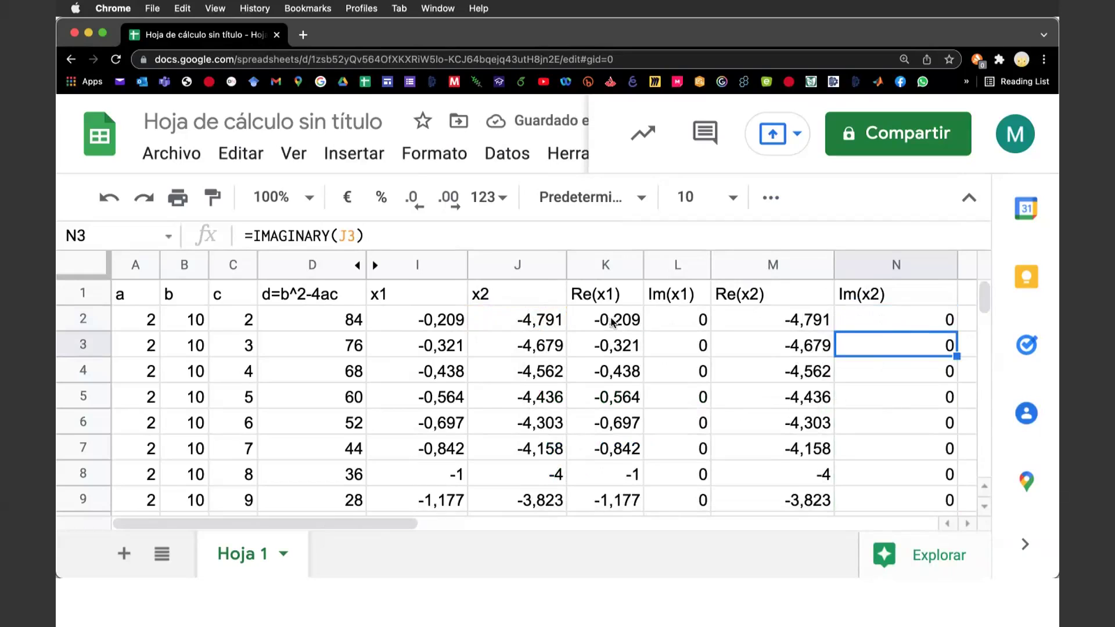
- Select K2:N2 and drag the fill handle to copy the formulas down to row 54
drag(611, 321, 907, 324)
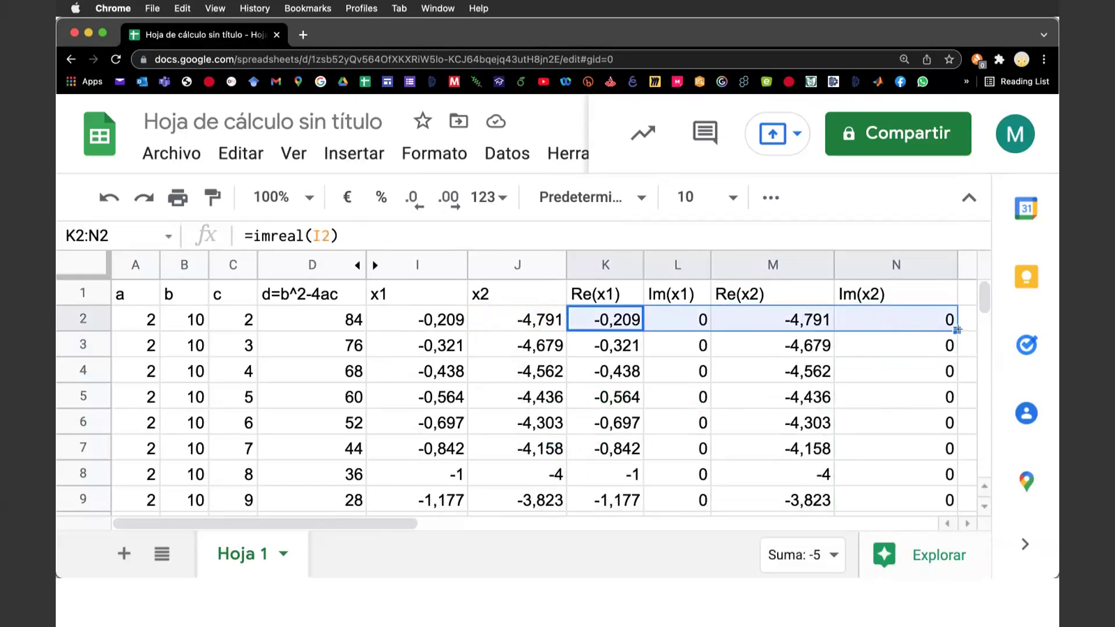
mouse_move(957, 329)
mouse_down()
mouse_move(947, 581)
mouse_move(953, 310)
mouse_up()
scroll(929, 347, up, 3)
scroll(929, 347, up, 5)
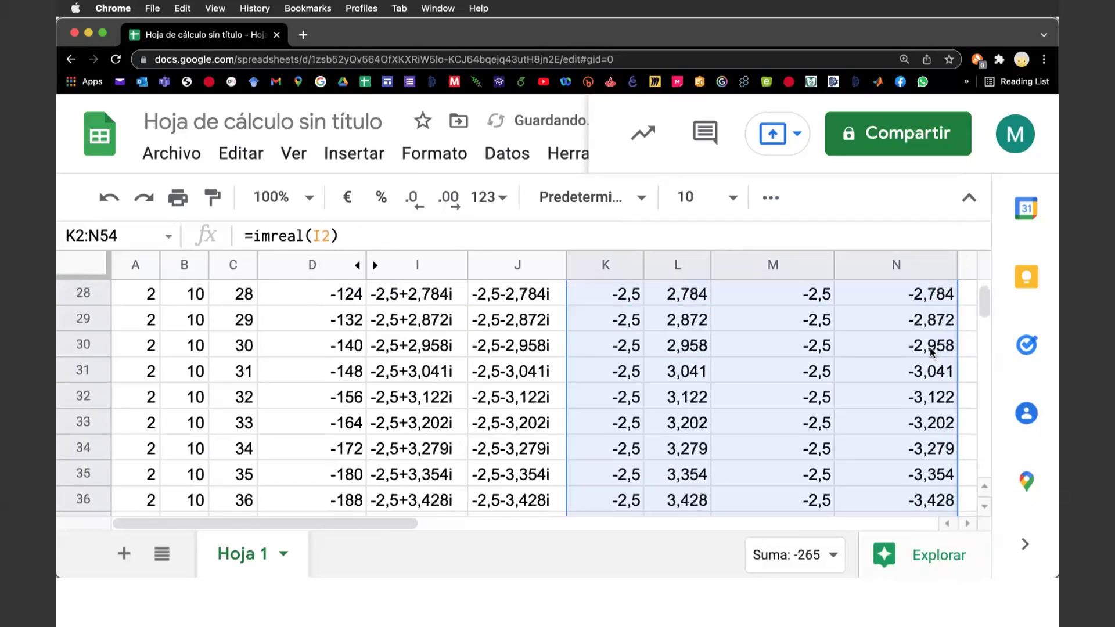
scroll(930, 347, up, 5)
scroll(930, 347, up, 1)
scroll(929, 348, up, 3)
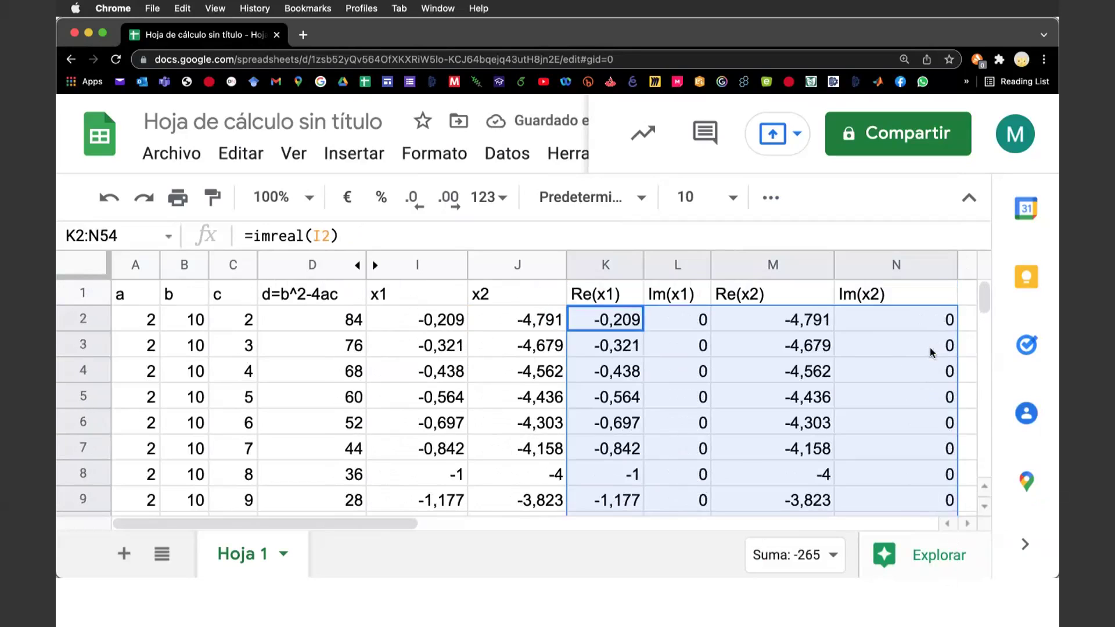
scroll(814, 374, right, 10)
scroll(814, 375, left, 10)
scroll(815, 374, right, 5)
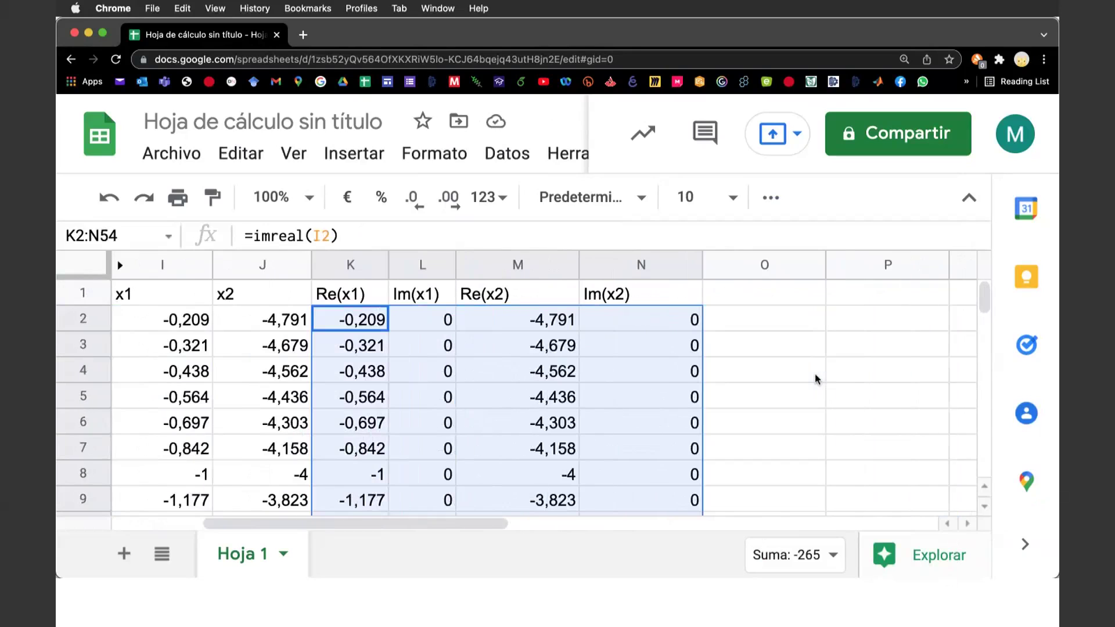
click(776, 345)
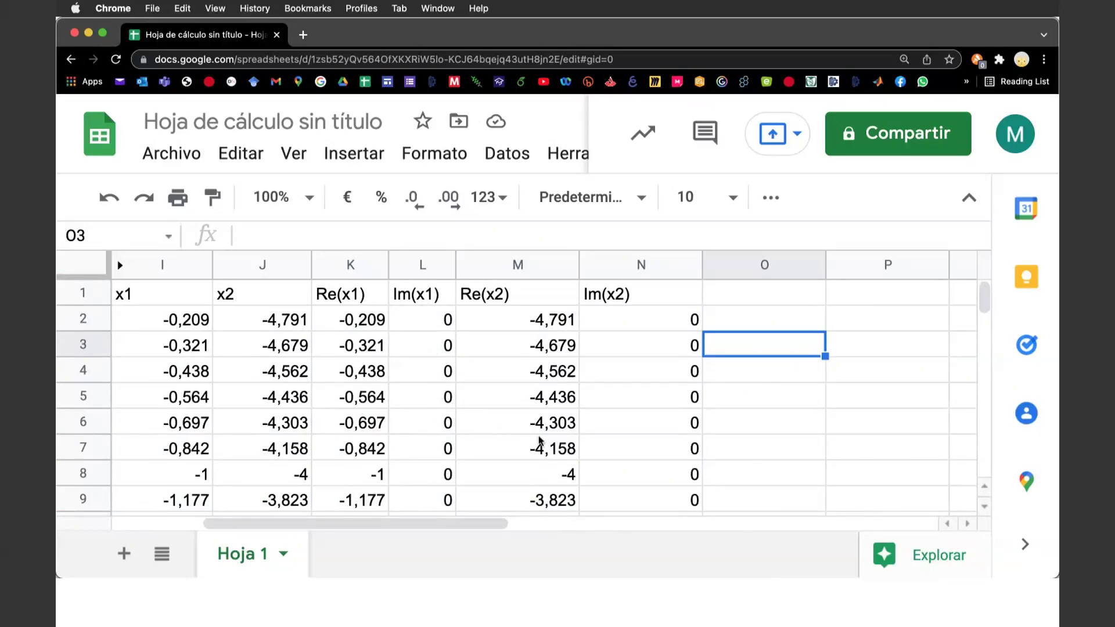
- Scroll down the table to verify the Re and Im values through row 54
scroll(581, 412, down, 1)
scroll(580, 412, down, 2)
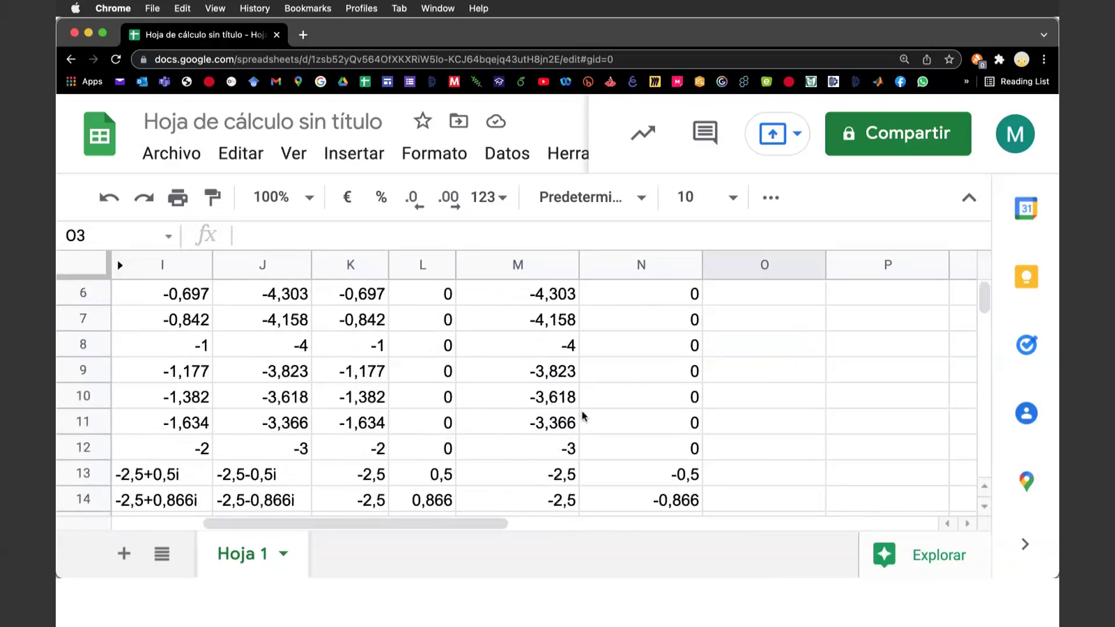
scroll(581, 412, down, 1)
scroll(581, 413, left, 2)
scroll(582, 413, down, 2)
scroll(584, 416, down, 2)
scroll(583, 416, down, 3)
scroll(583, 416, left, 1)
scroll(584, 416, down, 3)
scroll(584, 416, down, 3)
scroll(583, 416, down, 3)
scroll(583, 416, down, 2)
scroll(584, 416, down, 2)
scroll(715, 390, down, 2)
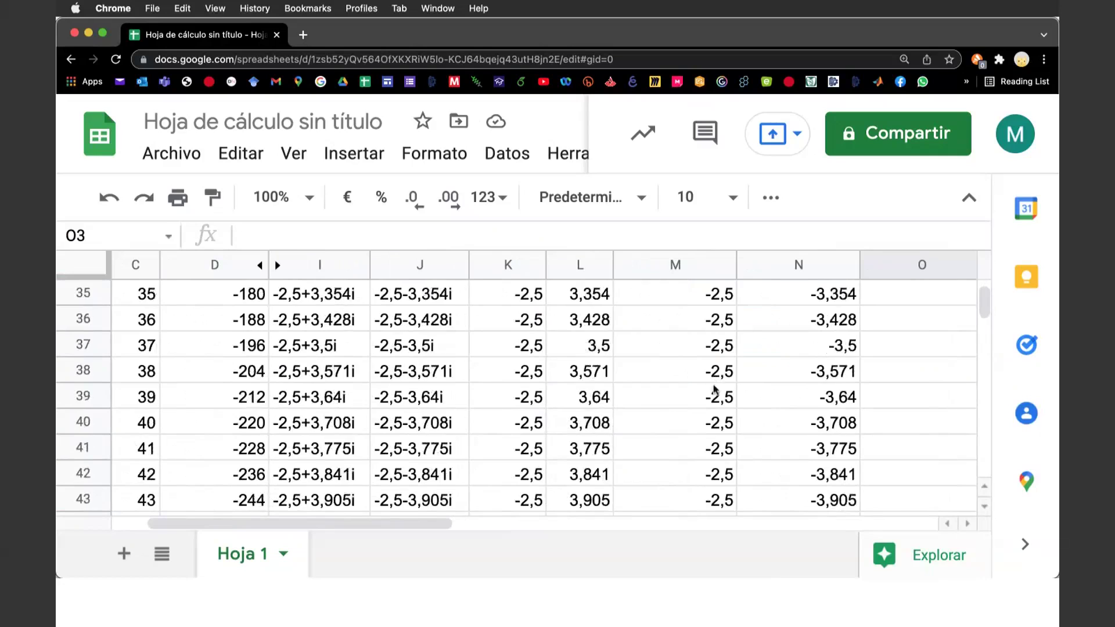
scroll(716, 389, down, 2)
scroll(715, 389, down, 1)
scroll(716, 389, down, 2)
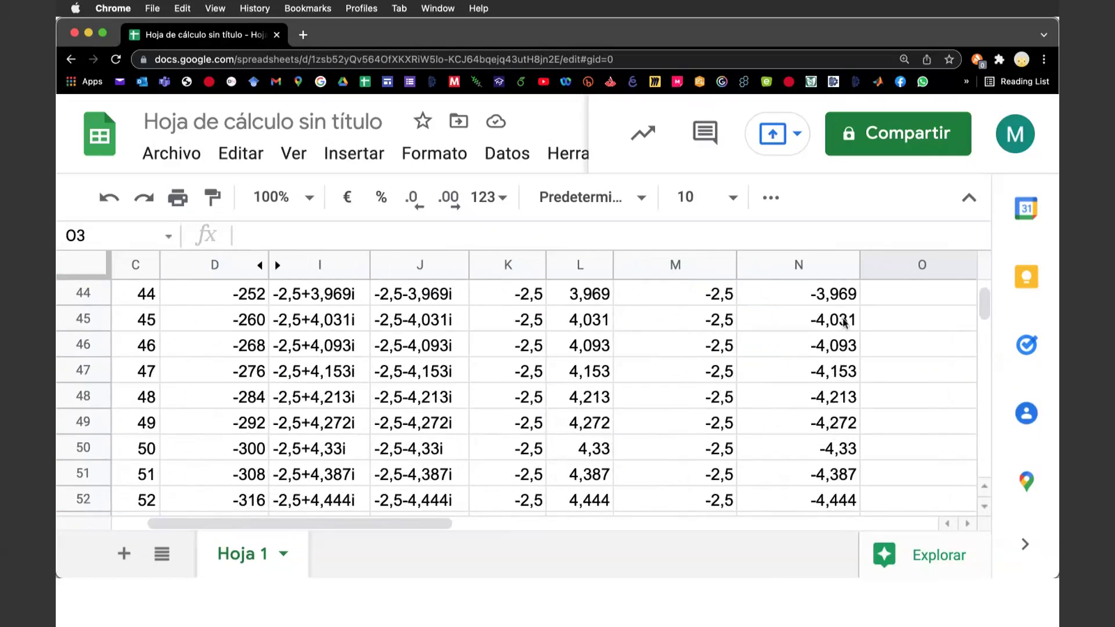
scroll(825, 433, down, 3)
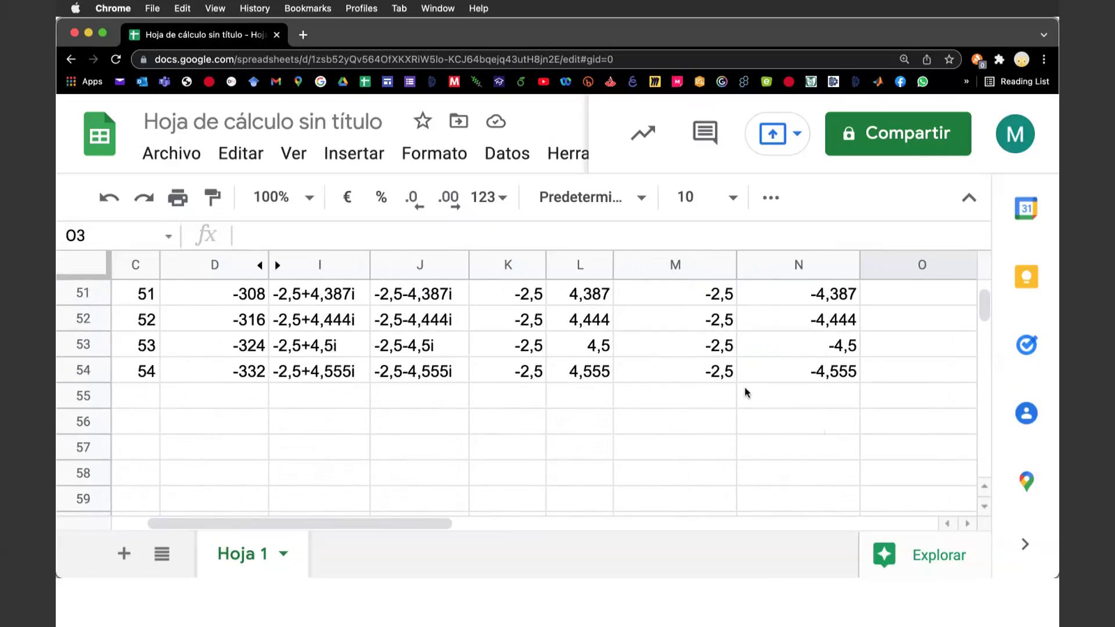
scroll(747, 393, down, 1)
- Zoom back out to normal page size and insert a chart from the table data
key(super+minus)
key(super+minus)
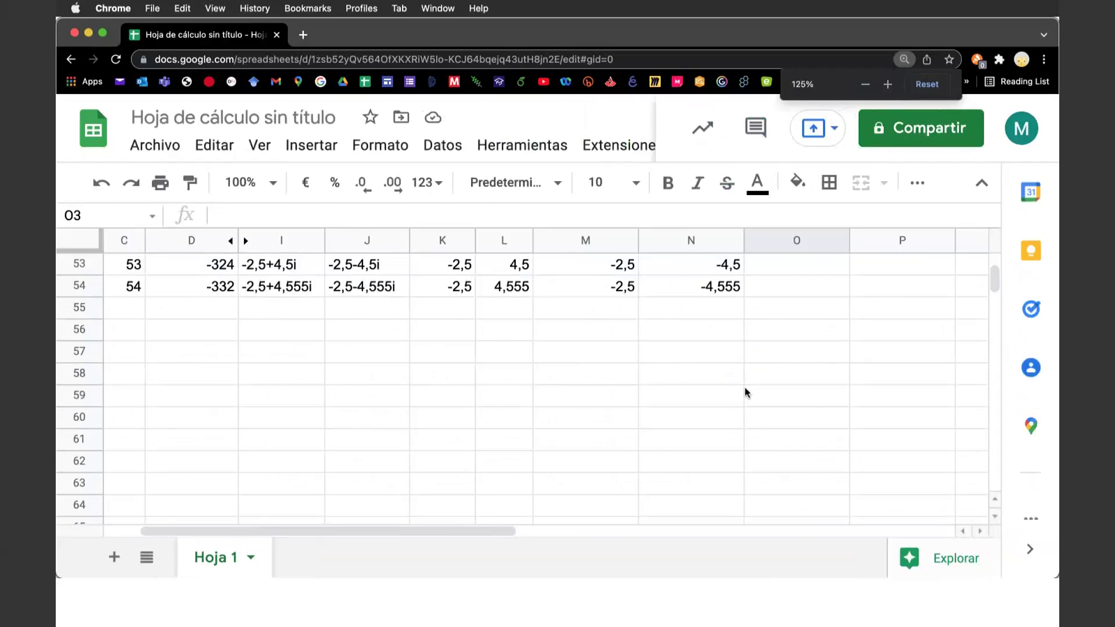
key(super+minus)
scroll(745, 329, up, 8)
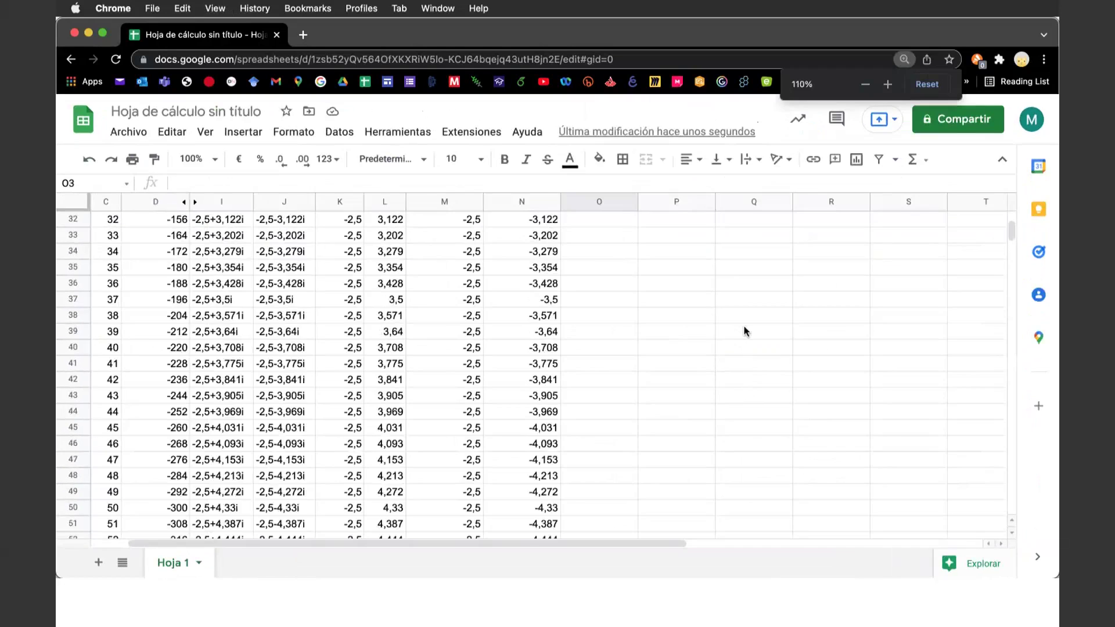
scroll(745, 330, up, 10)
scroll(746, 332, up, 1)
key(super+minus)
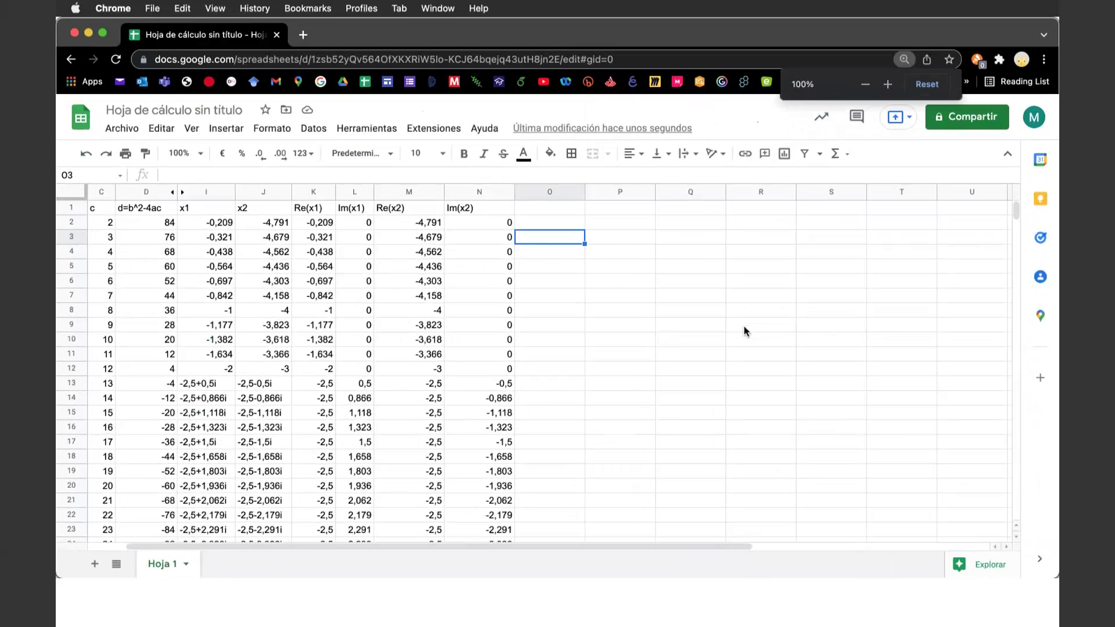
key(super+minus)
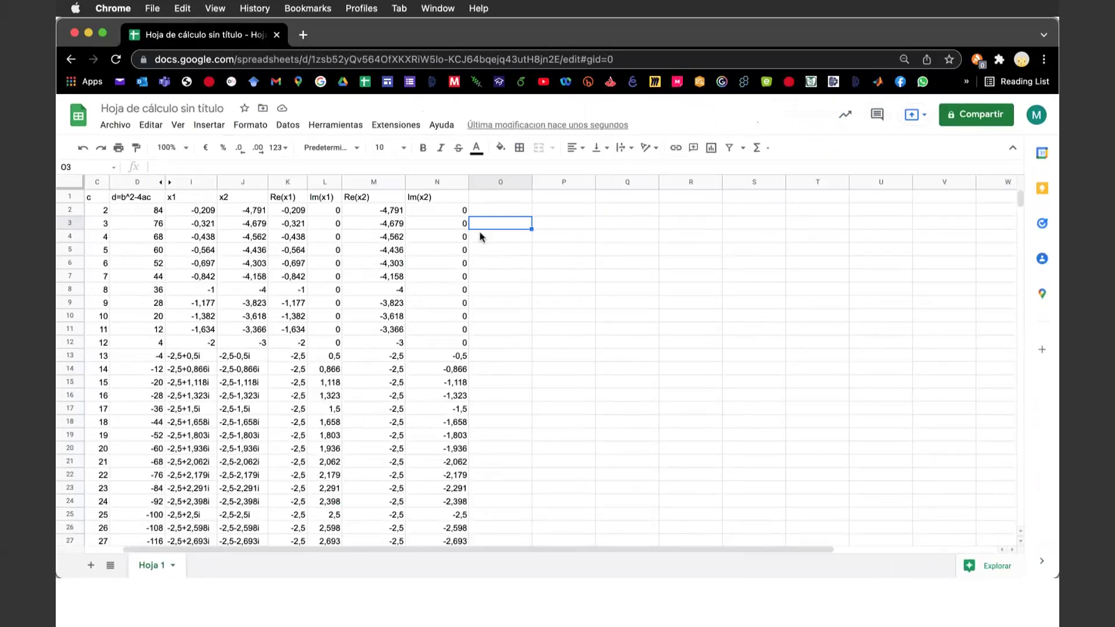
click(223, 126)
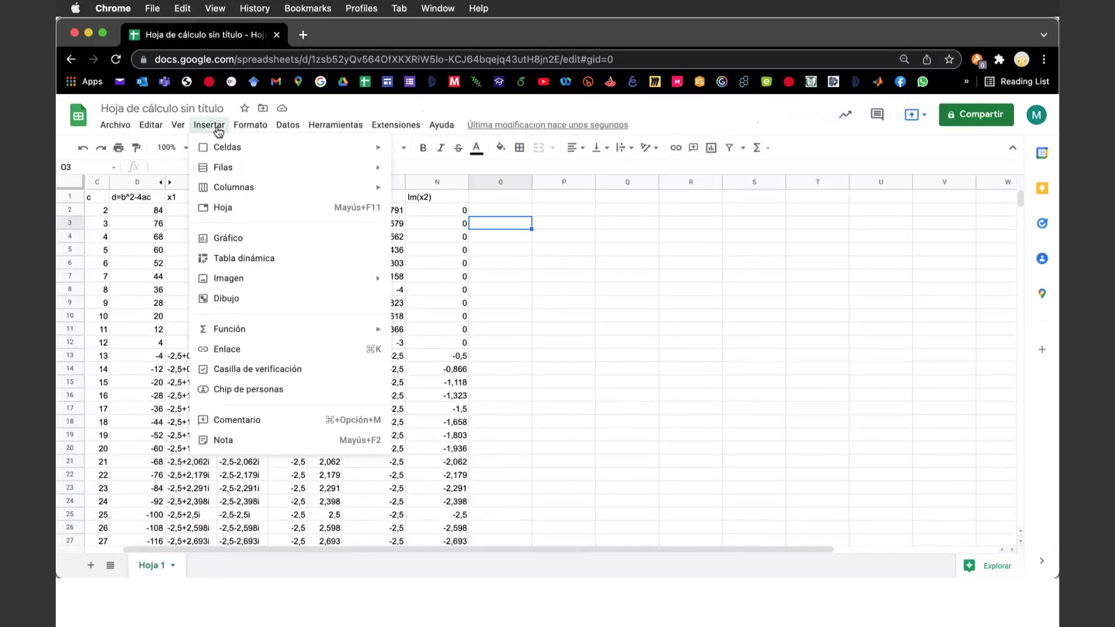
click(234, 240)
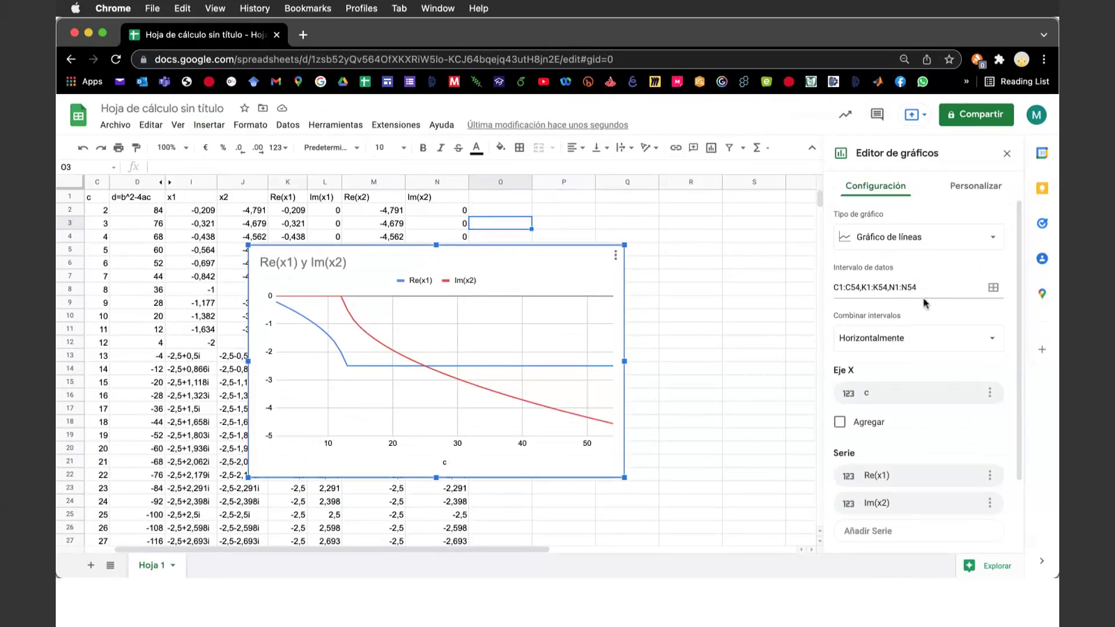
- Try editing the chart's data ranges, cancel, and move the chart right of the table
click(994, 289)
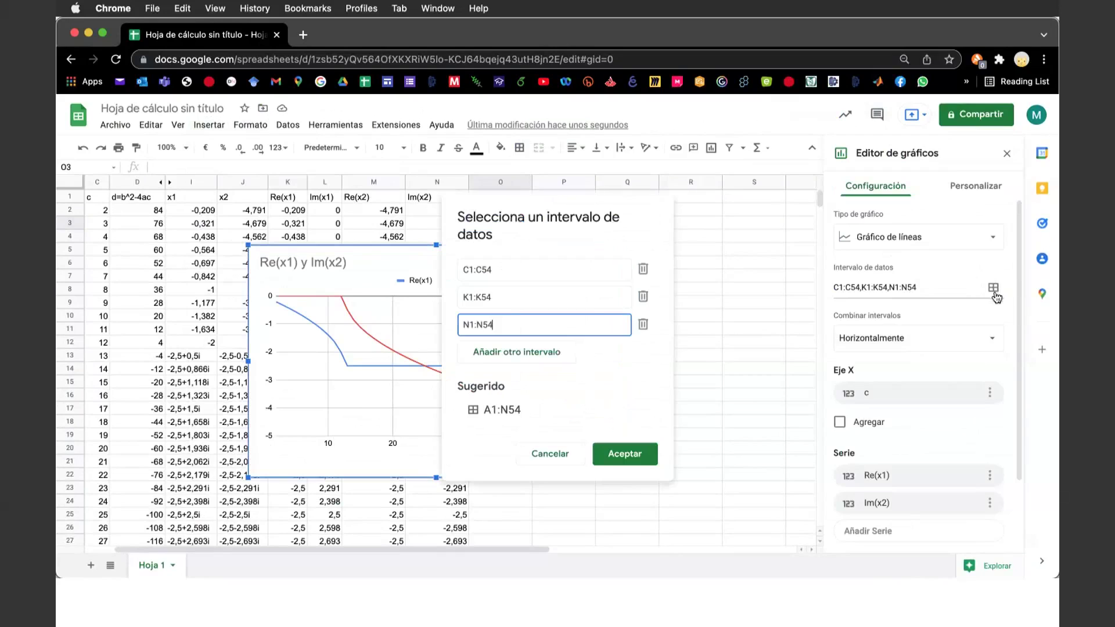
click(643, 269)
click(643, 269)
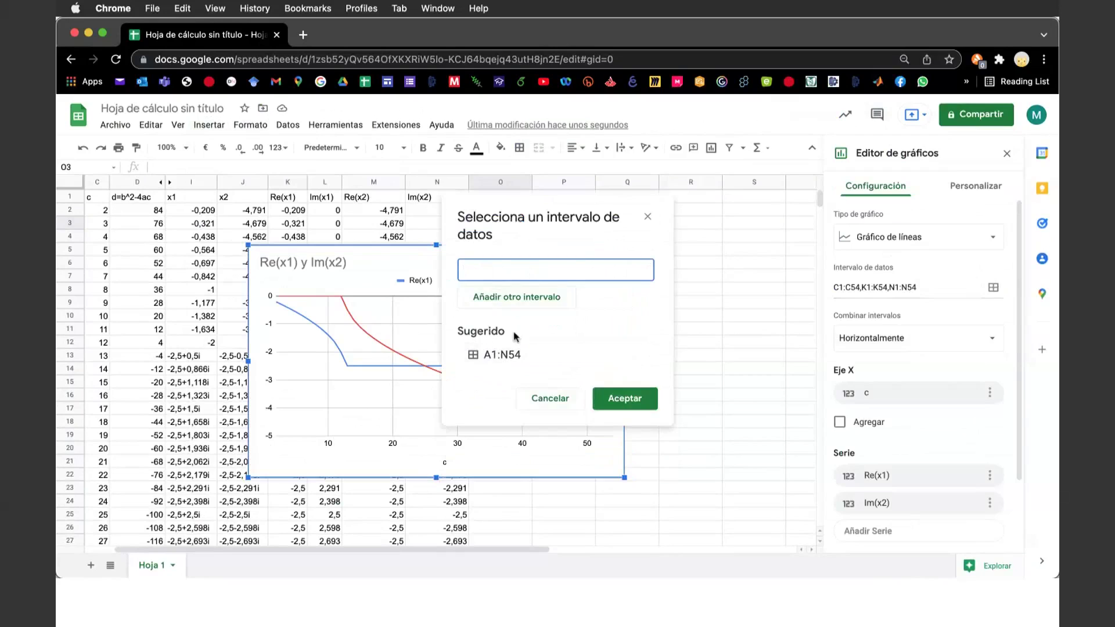
click(541, 300)
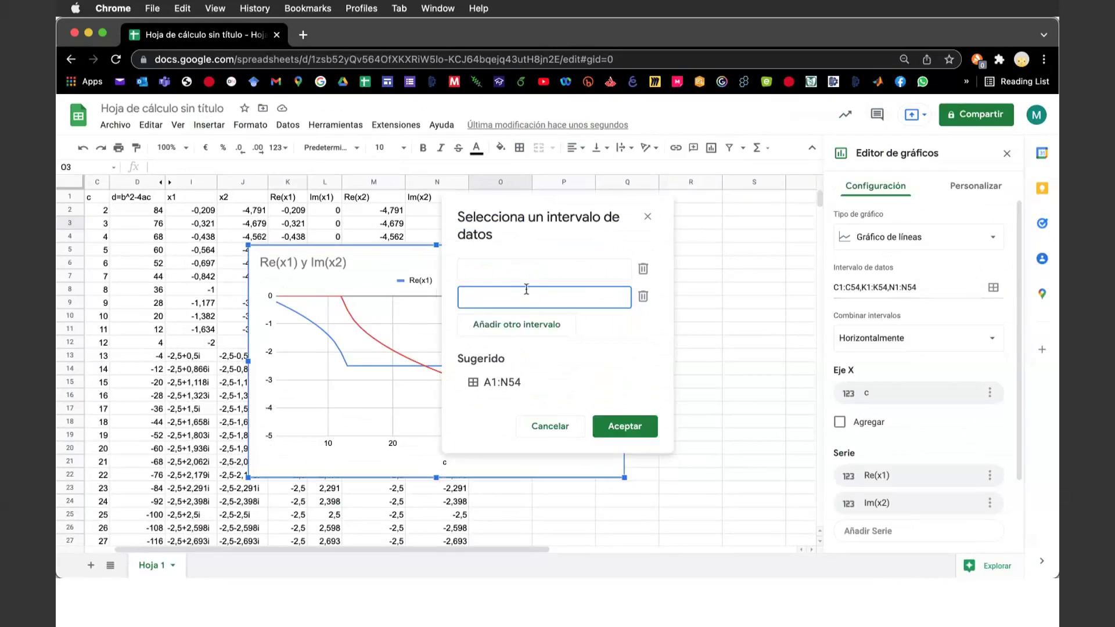
click(643, 296)
click(631, 400)
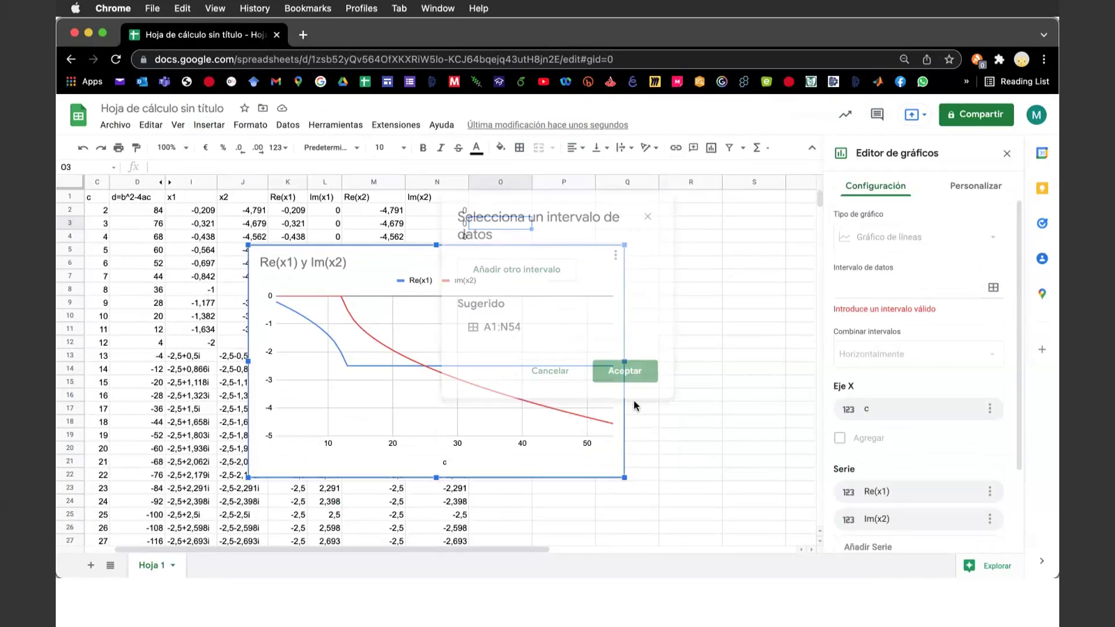
mouse_move(442, 255)
mouse_down()
mouse_move(729, 244)
mouse_move(719, 235)
mouse_up()
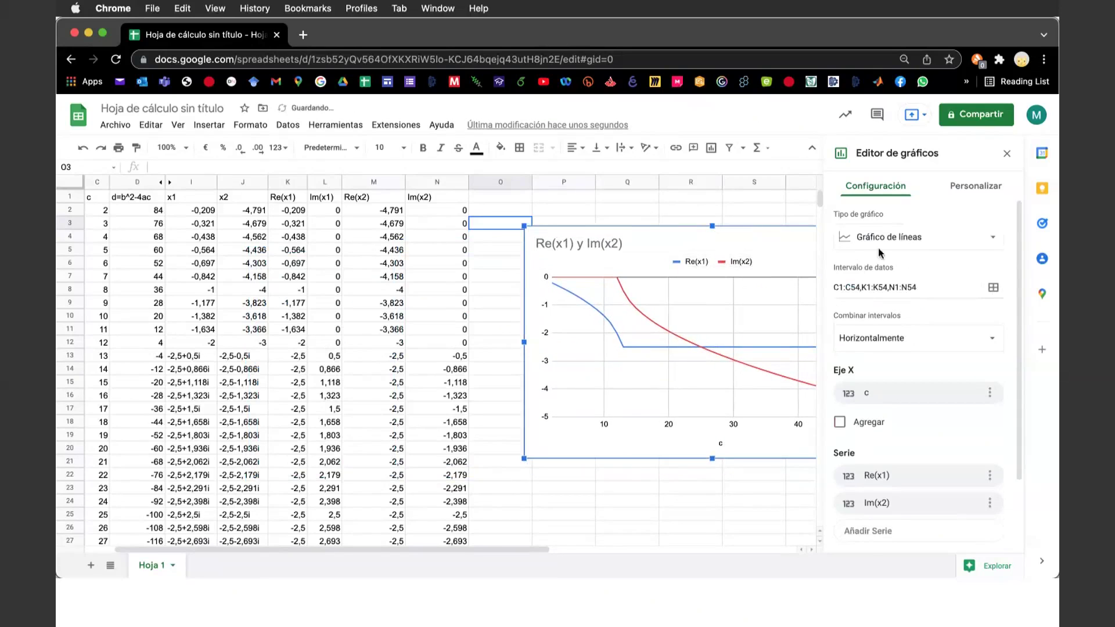
- Change the Re(x1) y Im(x2) chart to a Scatter chart, then select it for deletion
click(992, 239)
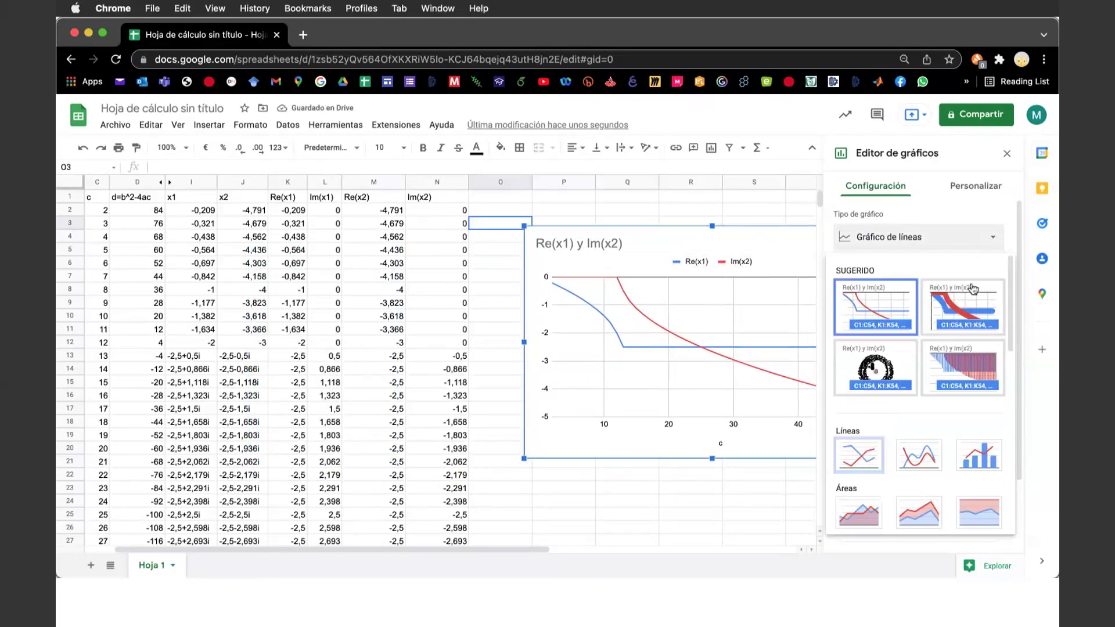
scroll(951, 365, down, 2)
scroll(950, 365, down, 3)
scroll(951, 364, down, 2)
scroll(951, 365, down, 2)
scroll(906, 384, down, 2)
scroll(862, 408, down, 1)
click(862, 408)
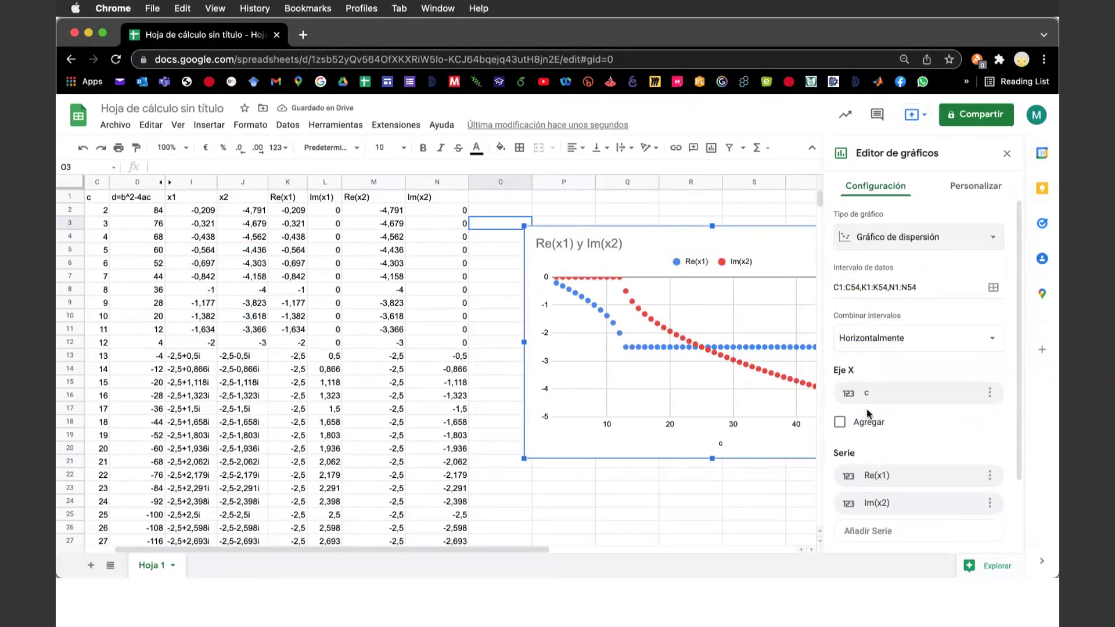
click(574, 244)
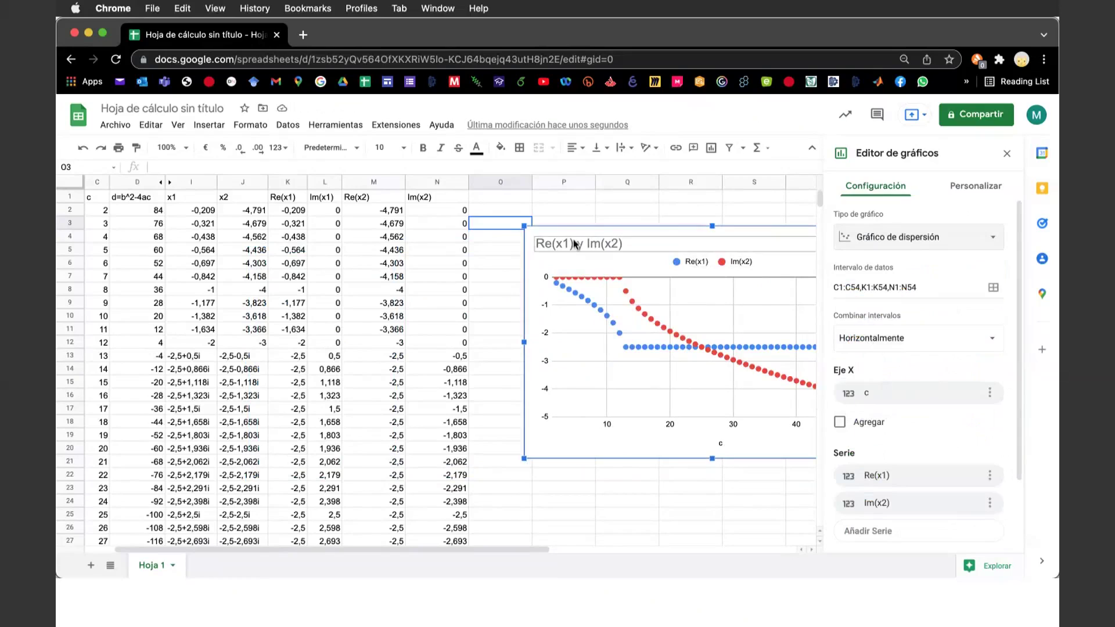
- Delete the old chart and insert a chart from the Re(x1)/Im(x1) values in K2:L54
key(Delete)
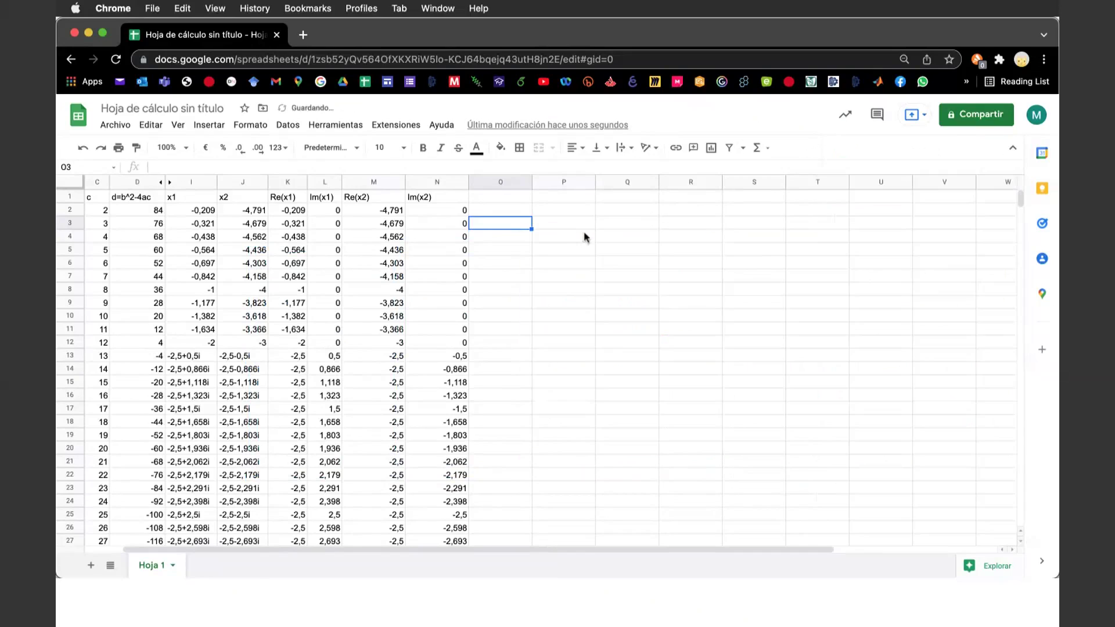
mouse_move(285, 212)
mouse_down()
mouse_move(295, 542)
mouse_move(334, 559)
mouse_move(331, 477)
mouse_up()
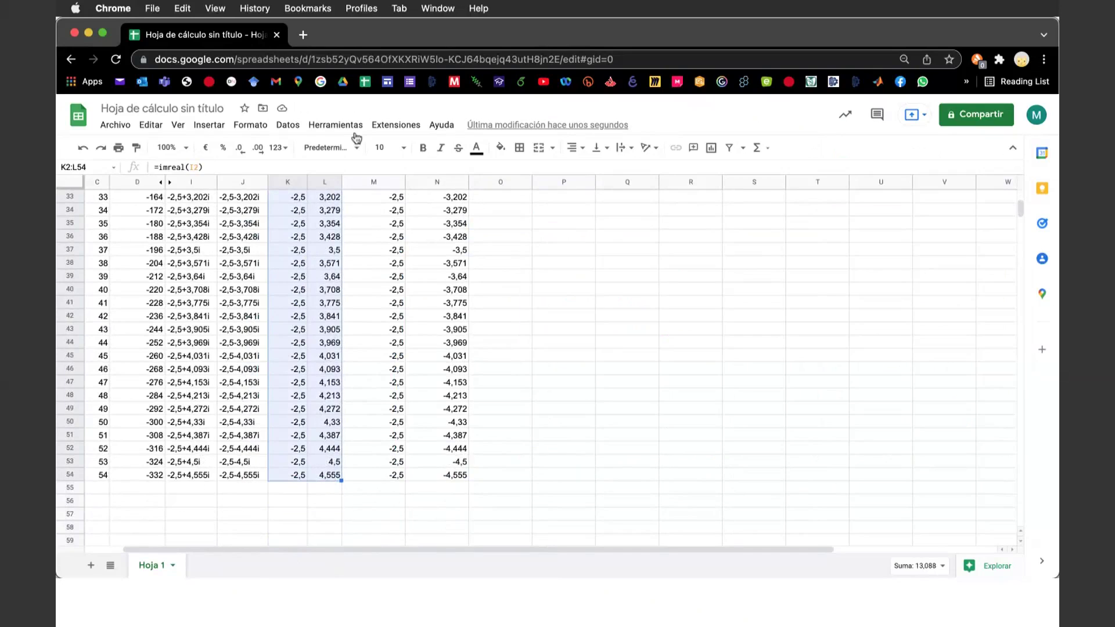
click(209, 125)
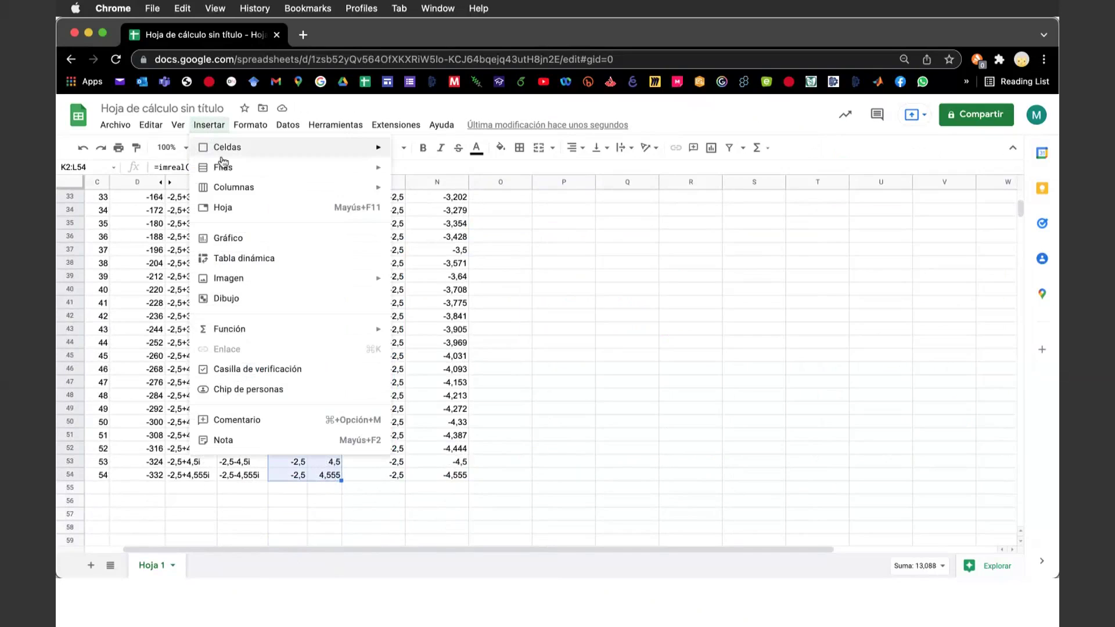
click(247, 241)
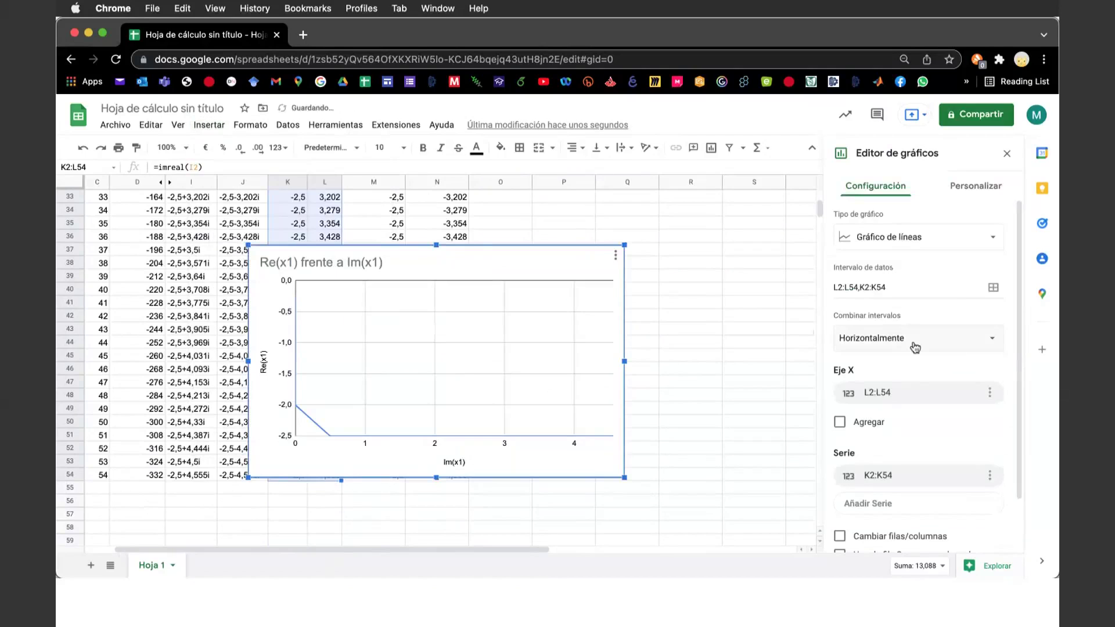
- Make it a scatter chart and move it right of the table over empty columns
click(921, 238)
scroll(883, 427, down, 10)
scroll(883, 427, down, 5)
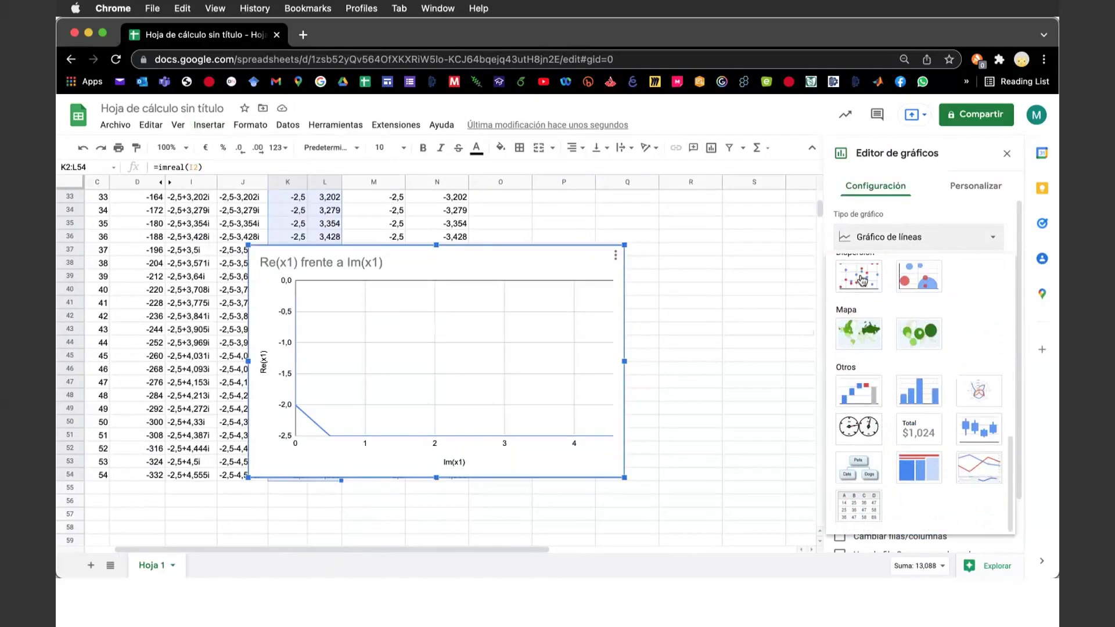
click(860, 278)
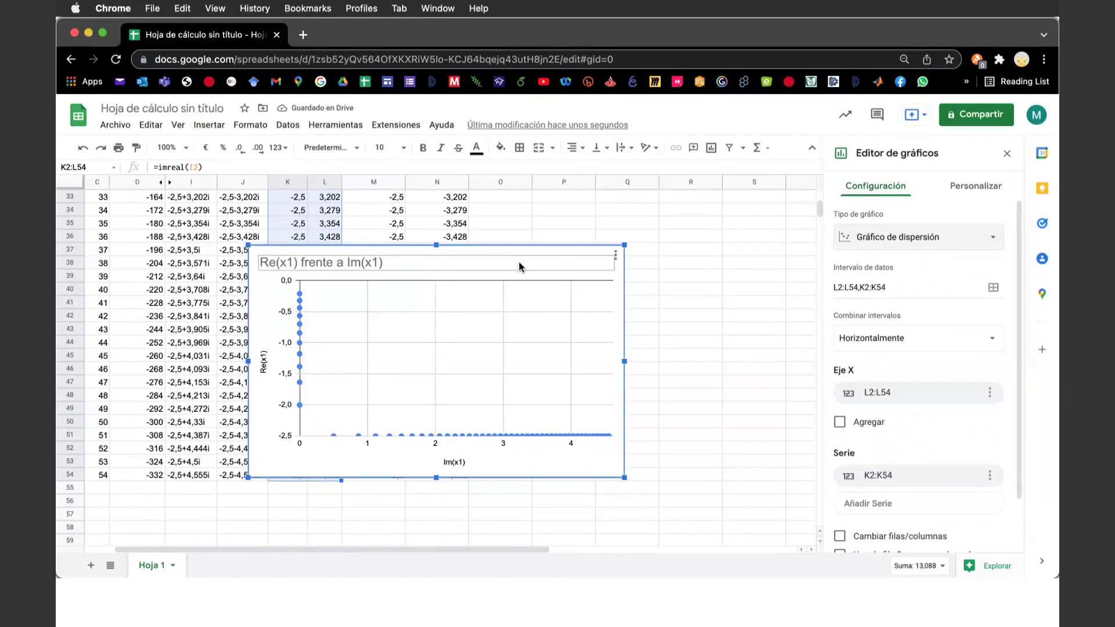
mouse_move(505, 265)
mouse_down()
mouse_move(683, 252)
mouse_move(700, 216)
mouse_up()
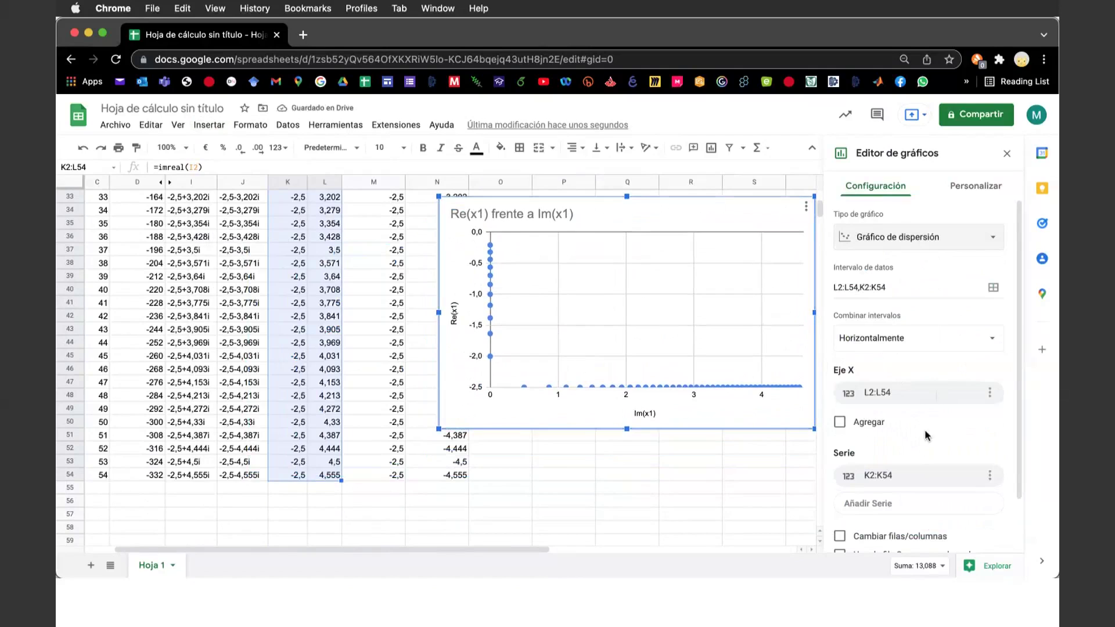
- Look through the chart's horizontal axis customisation, leaving the label font size unchanged
click(982, 187)
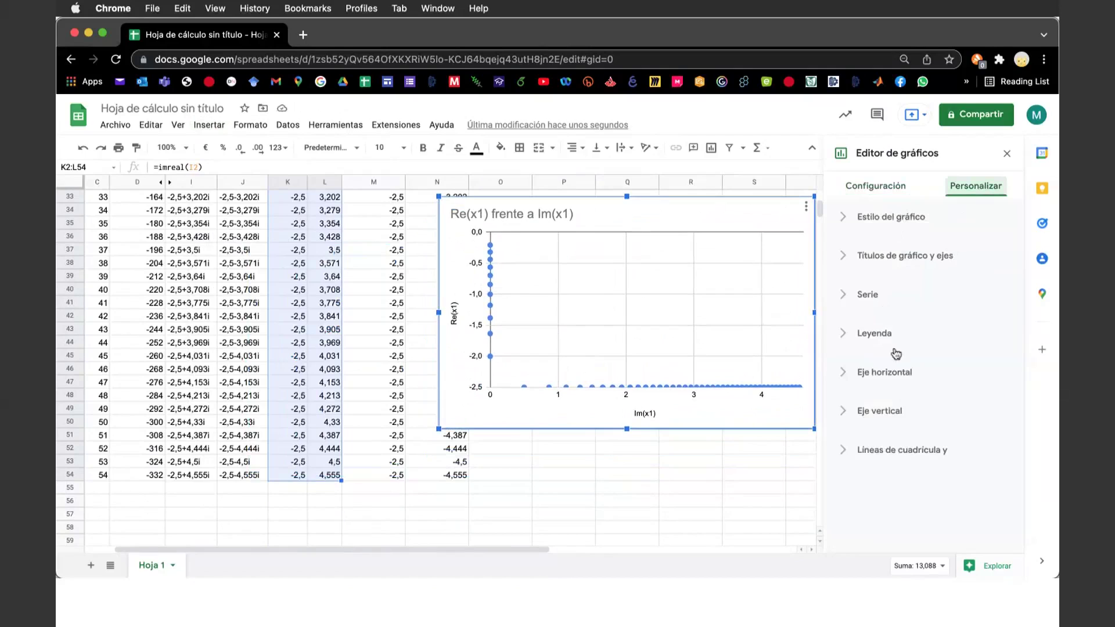
click(906, 373)
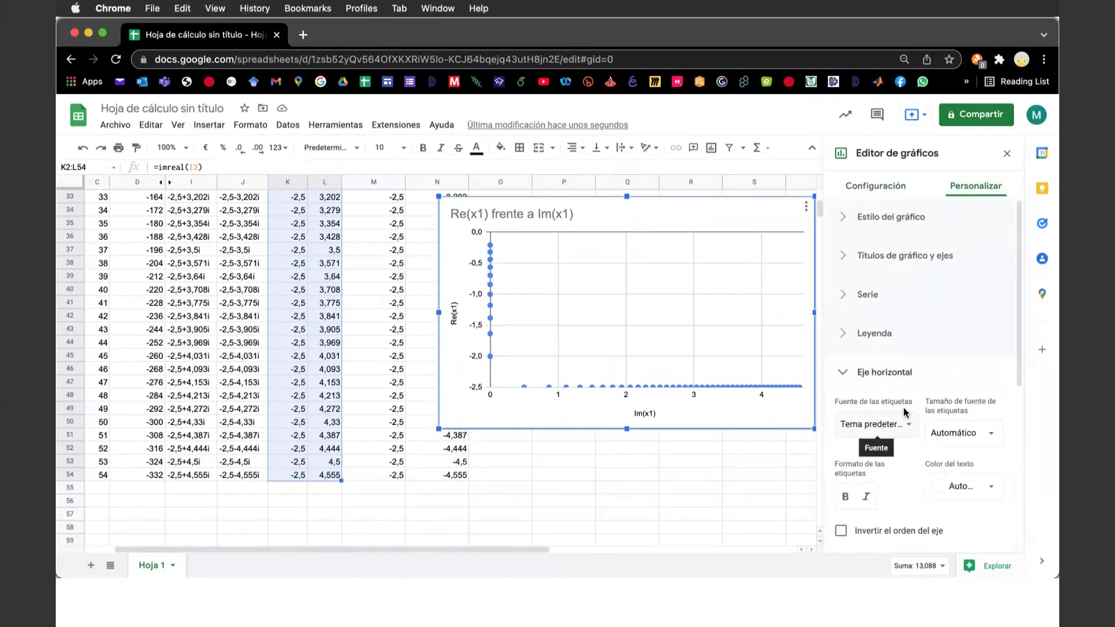
scroll(877, 422, down, 2)
click(993, 336)
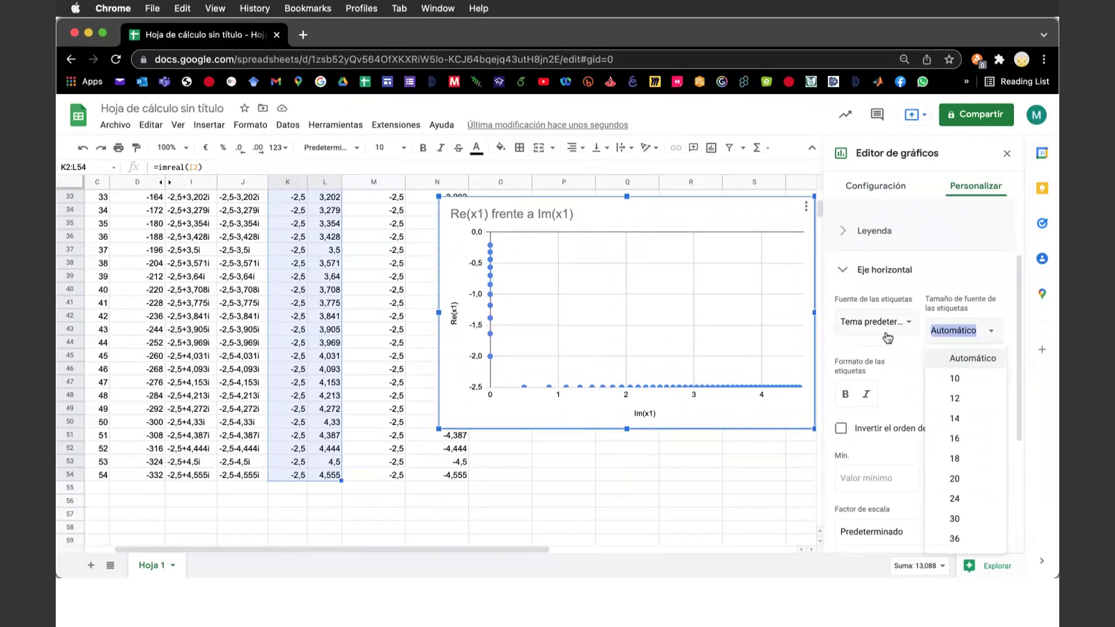
click(944, 270)
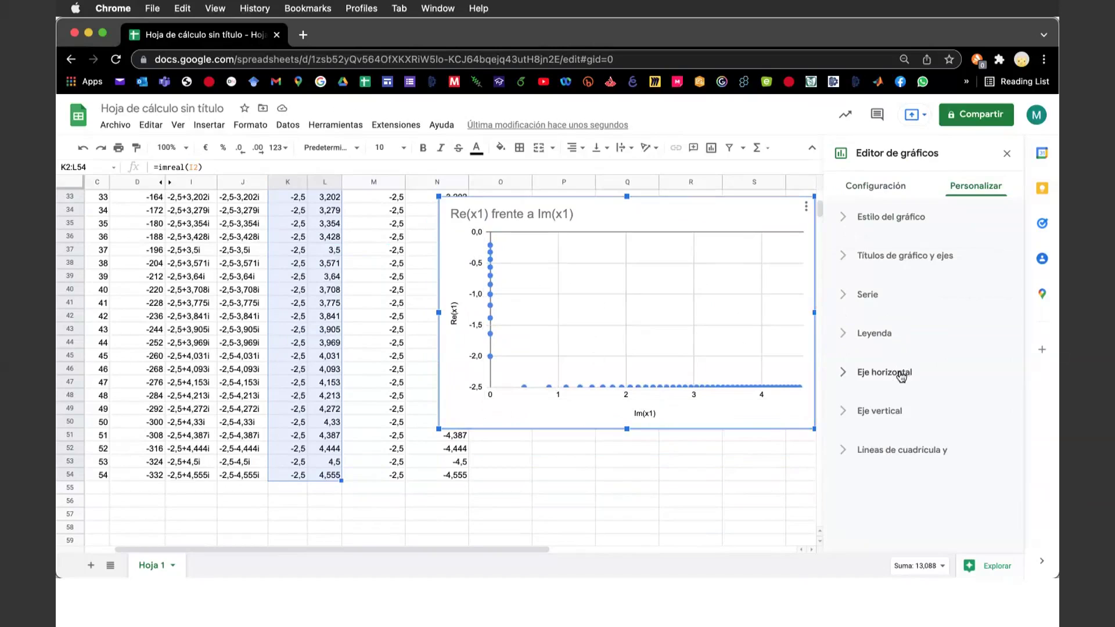
- Return to the chart setup and delete the Re(x1) frente a Im(x1) scatter chart
click(902, 377)
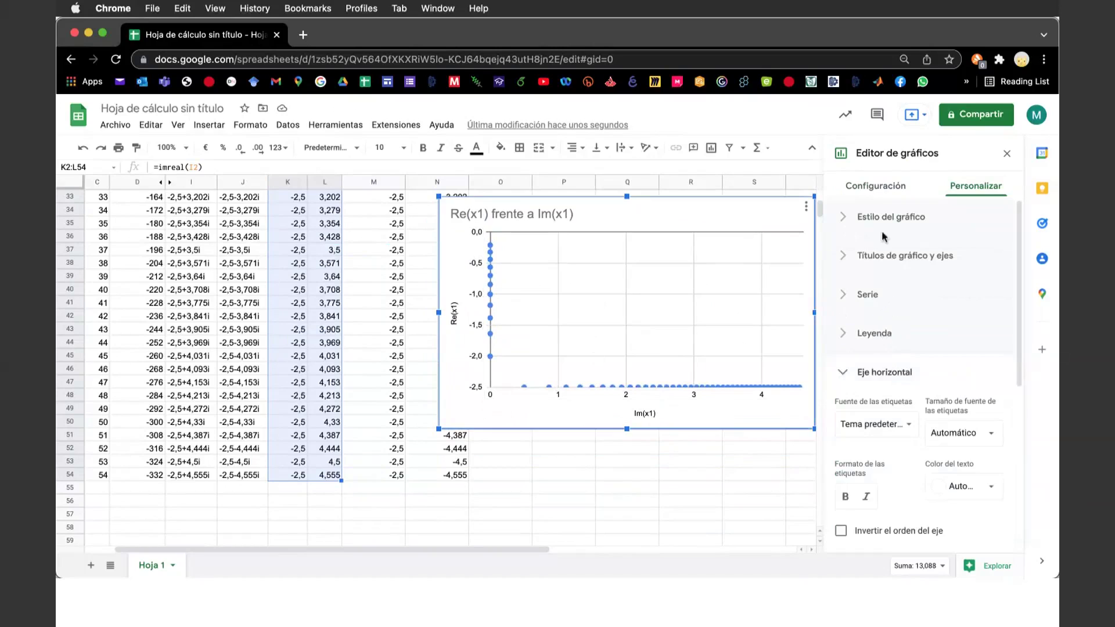
click(878, 188)
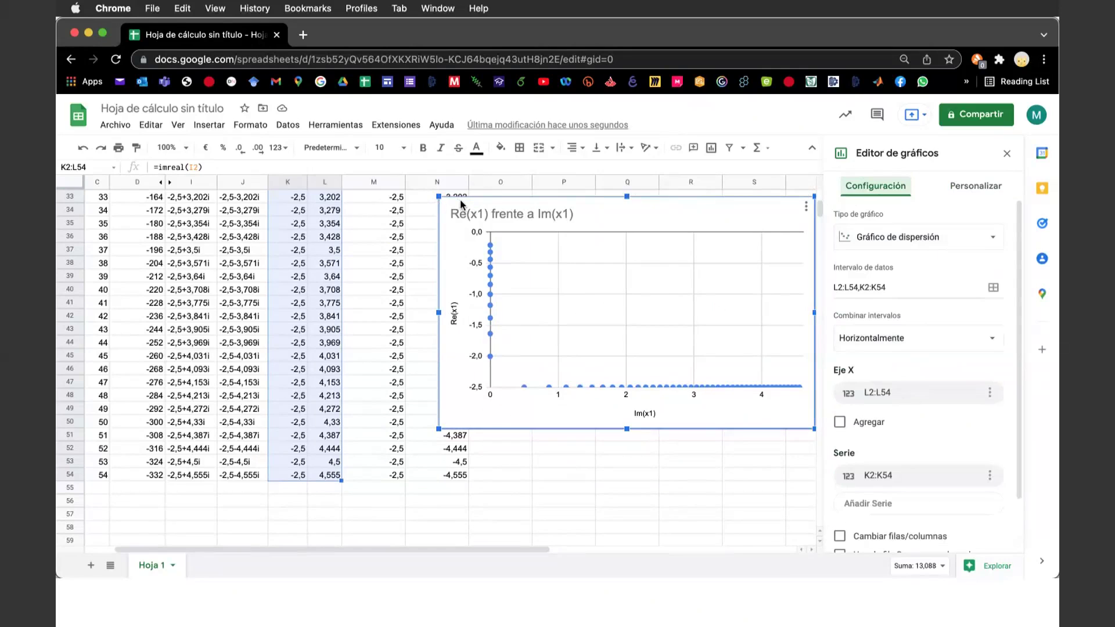
key(Delete)
- Try moving the Re(x1) column K into column M, then undo the move
scroll(534, 340, up, 10)
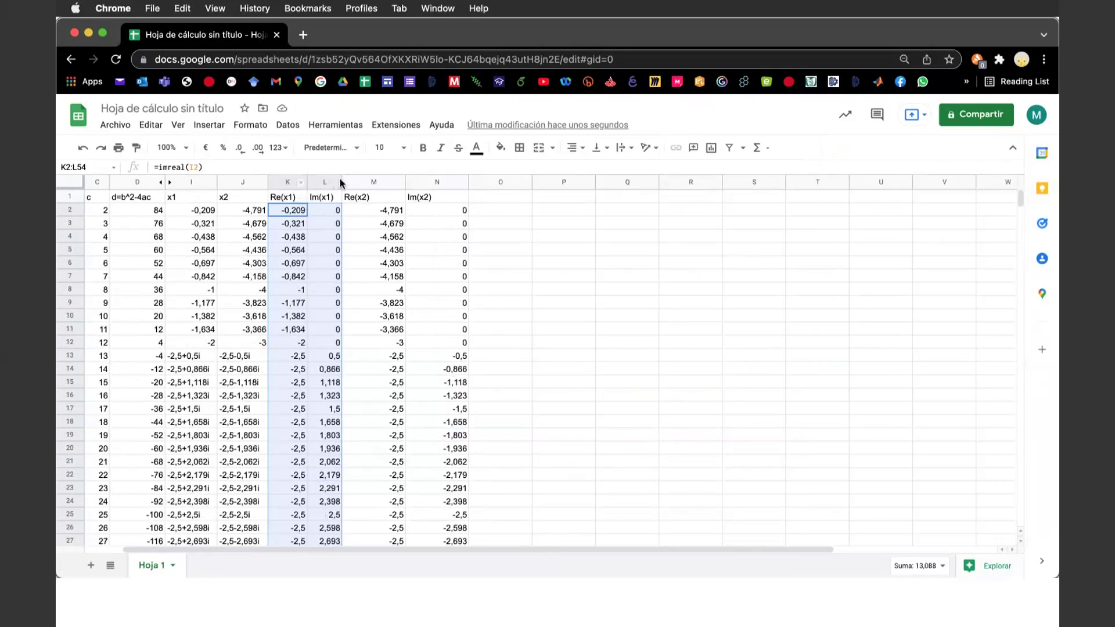
mouse_move(324, 183)
drag(285, 185, 292, 180)
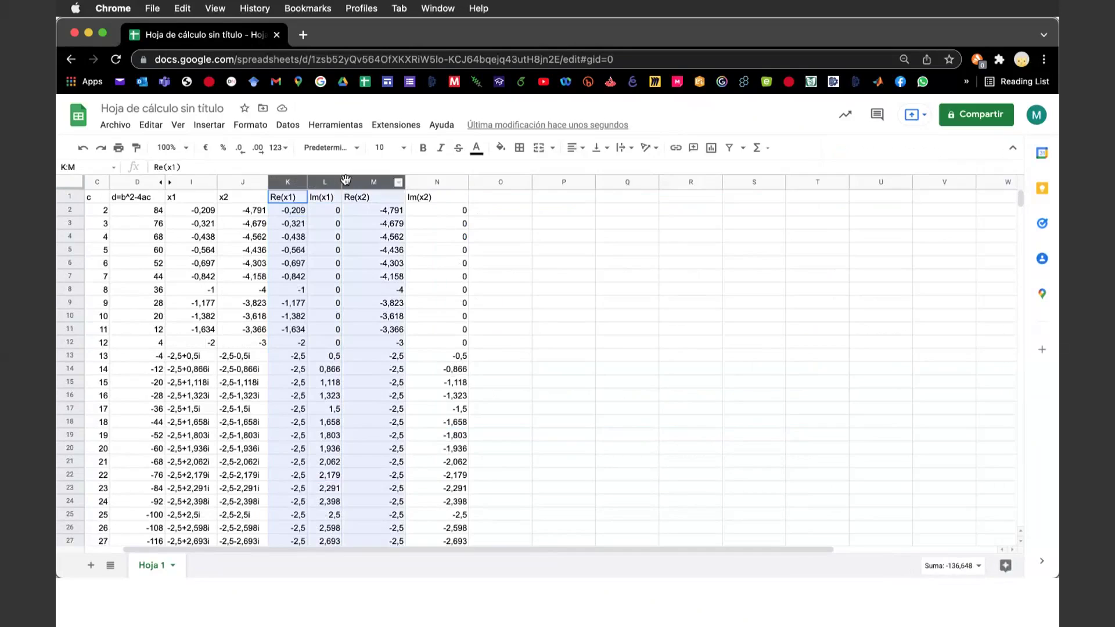
key(super+c)
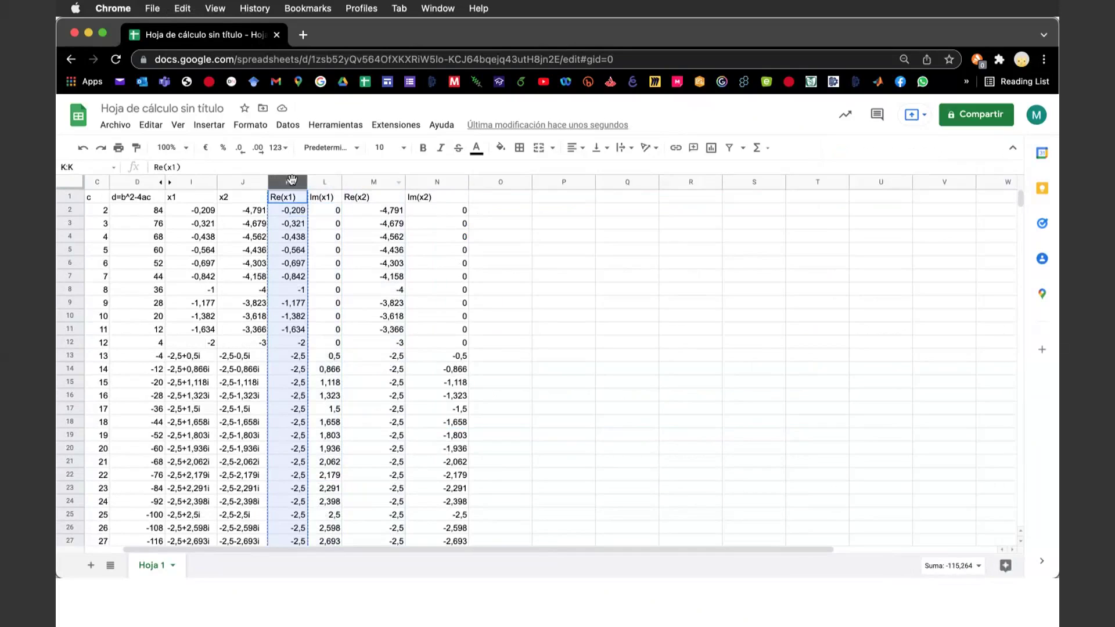
click(356, 179)
key(super+v)
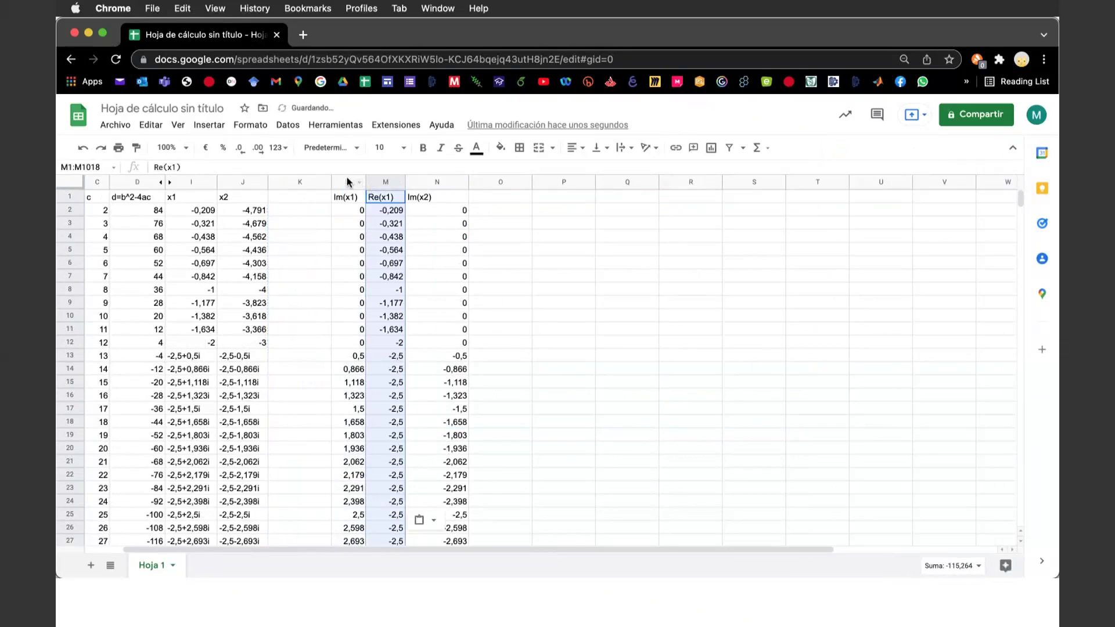
key(super+z)
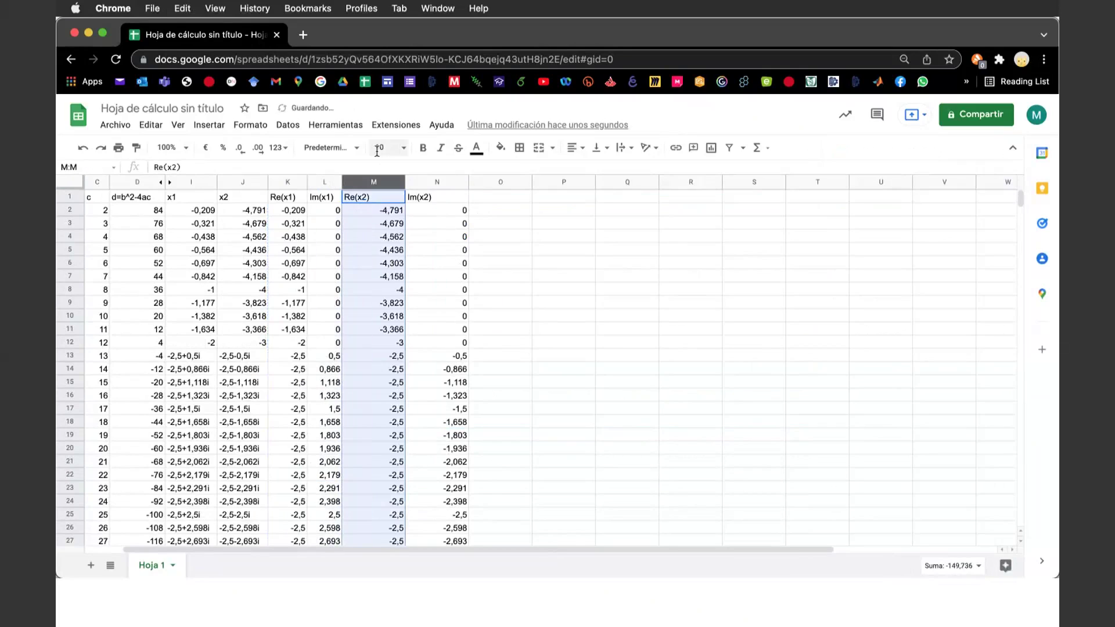
- Insert an empty column M before Re(x2) and copy the Re(x1) values into it
right_click(370, 187)
mouse_move(427, 260)
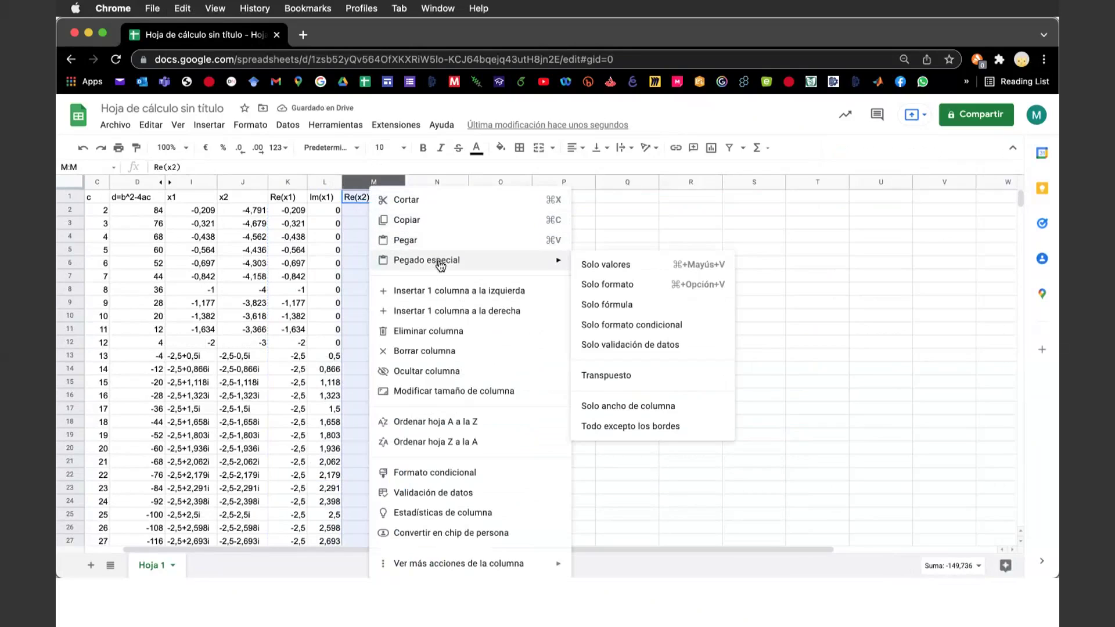
click(460, 291)
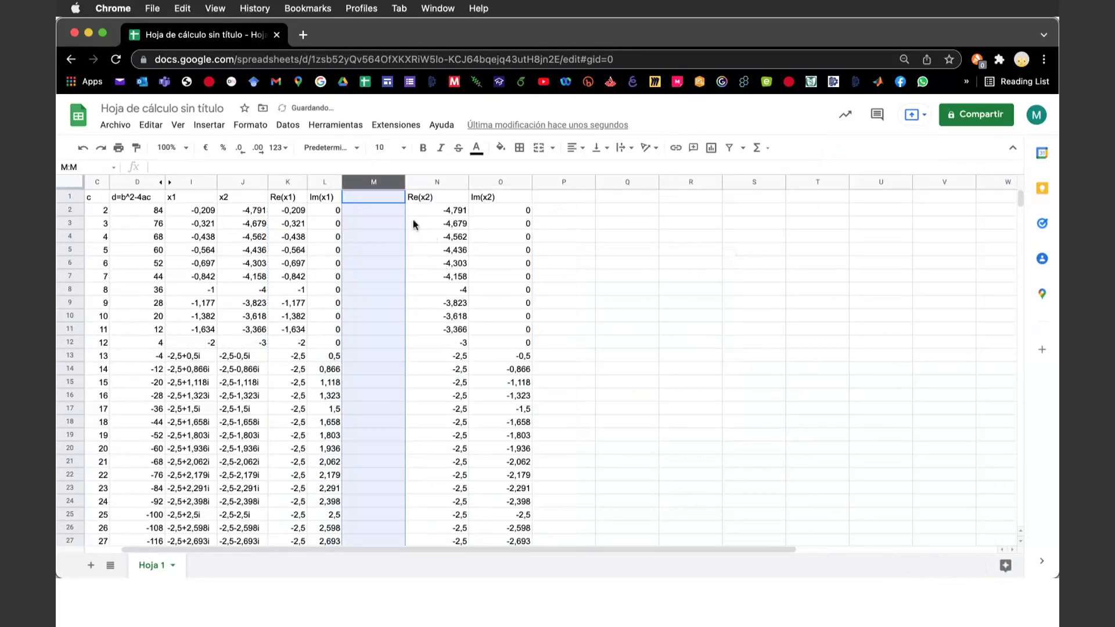
click(289, 185)
key(ctrl+c)
click(374, 183)
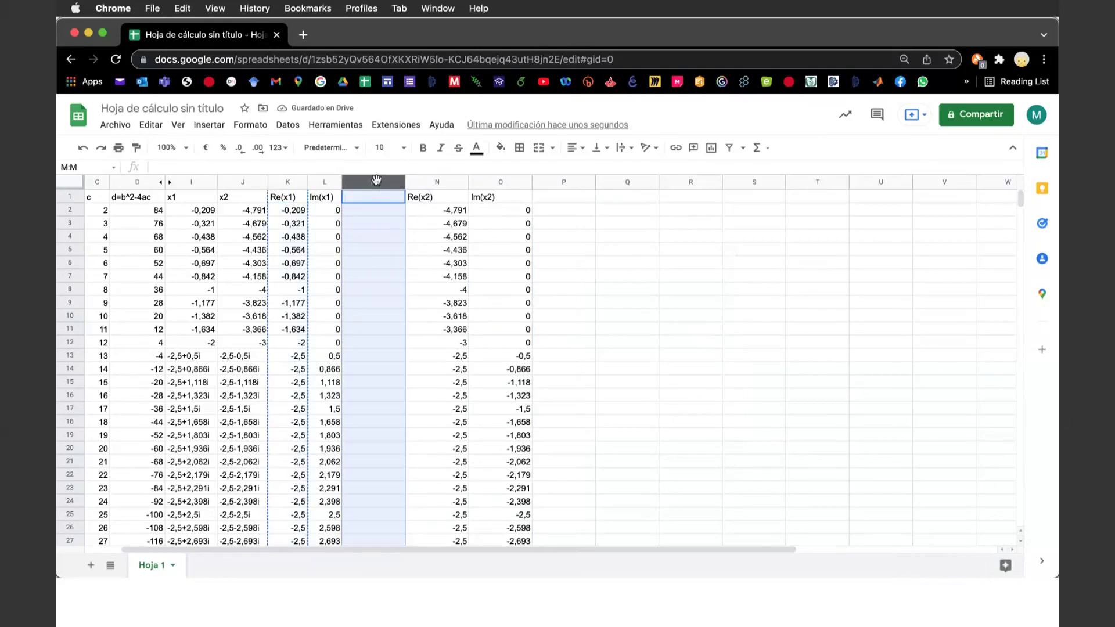
key(ctrl+v)
- Delete the original Re(x1) column K, then undo the deletion to keep it
click(283, 183)
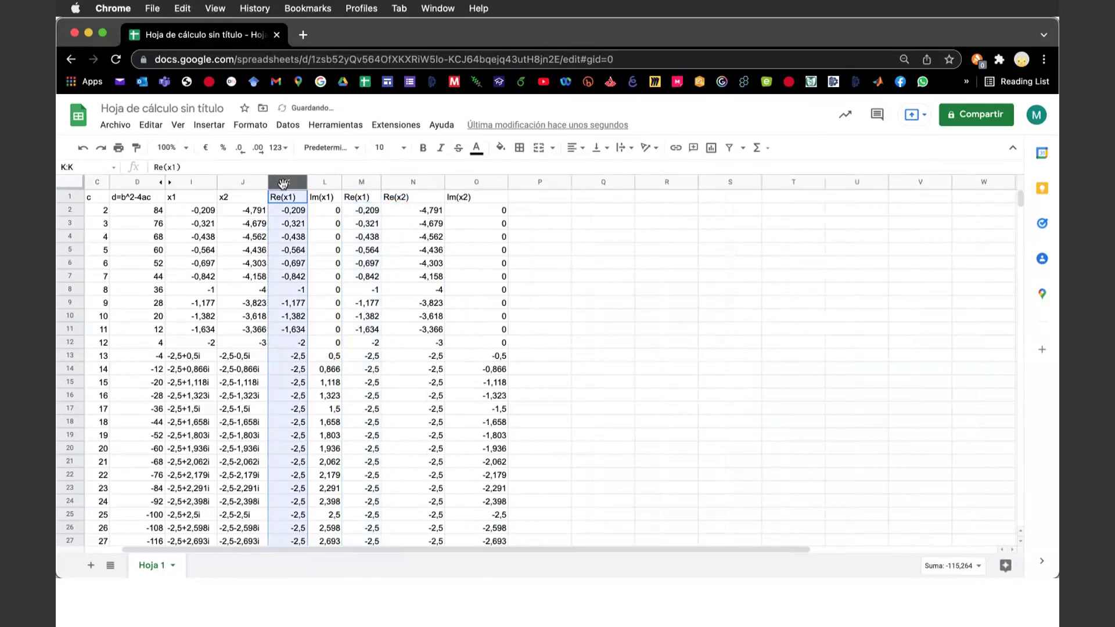
right_click(283, 185)
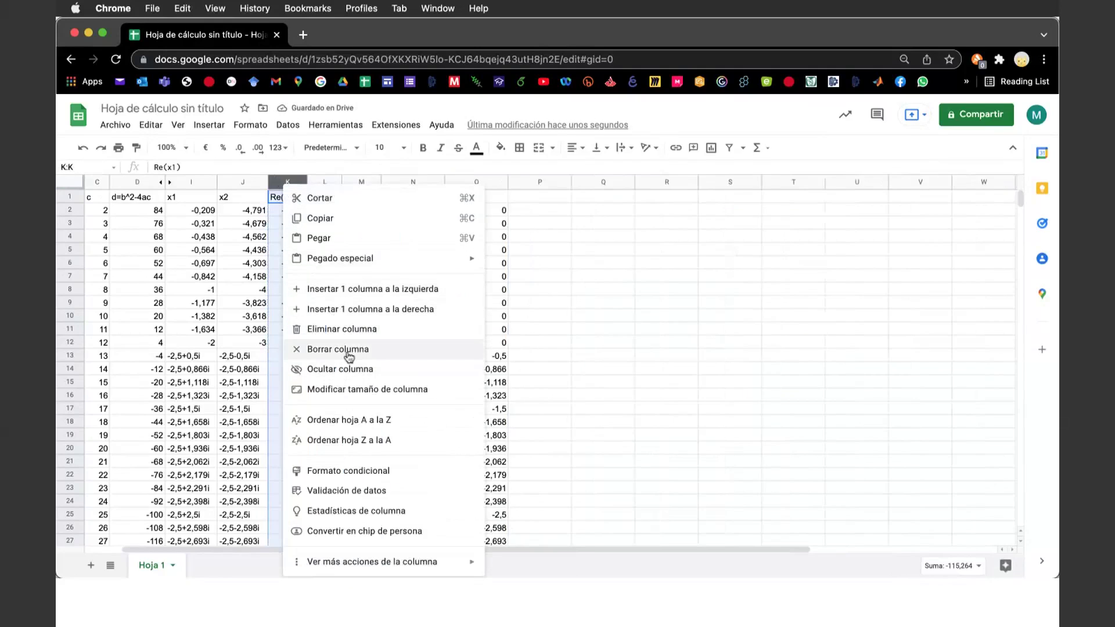
click(355, 329)
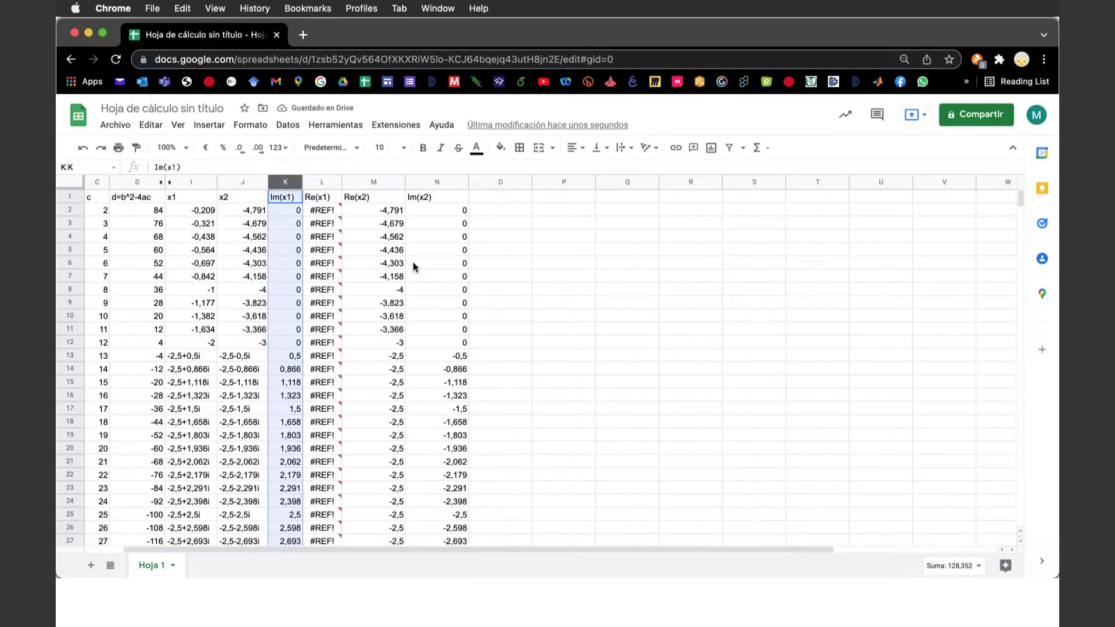
key(ctrl+z)
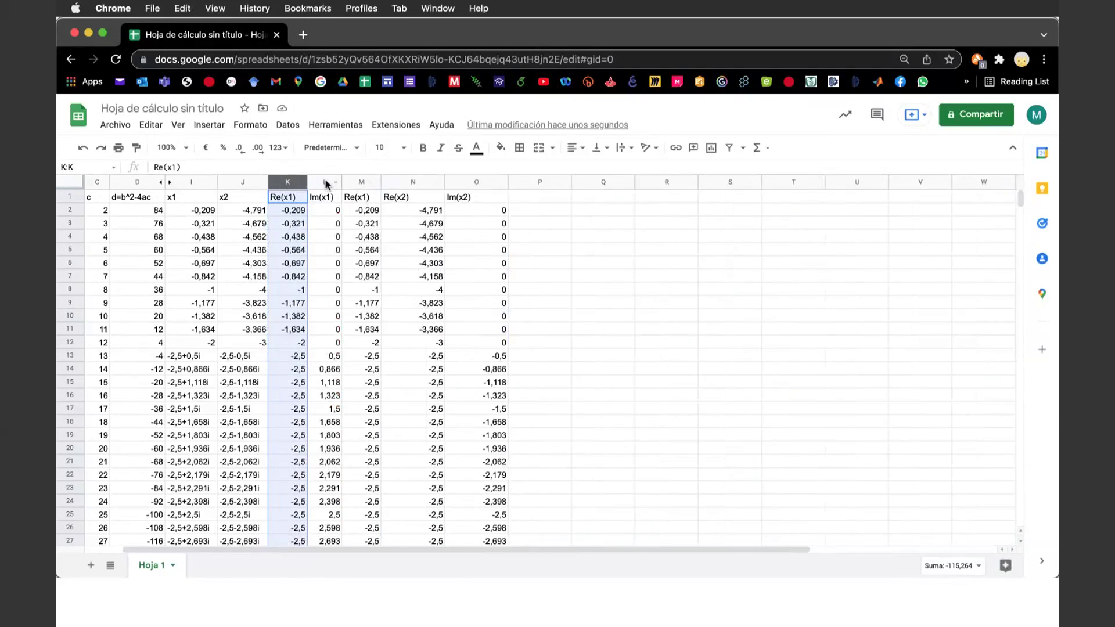
- Insert a scatter chart from columns L:M, Im(x1) and the copied Re(x1)
drag(325, 183, 361, 184)
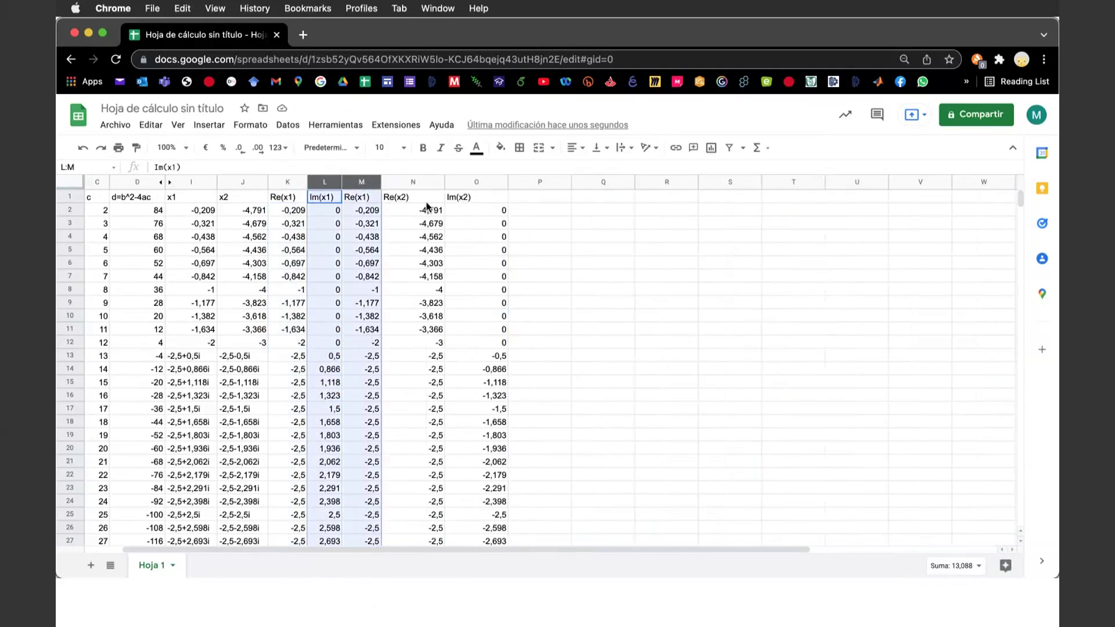
click(211, 126)
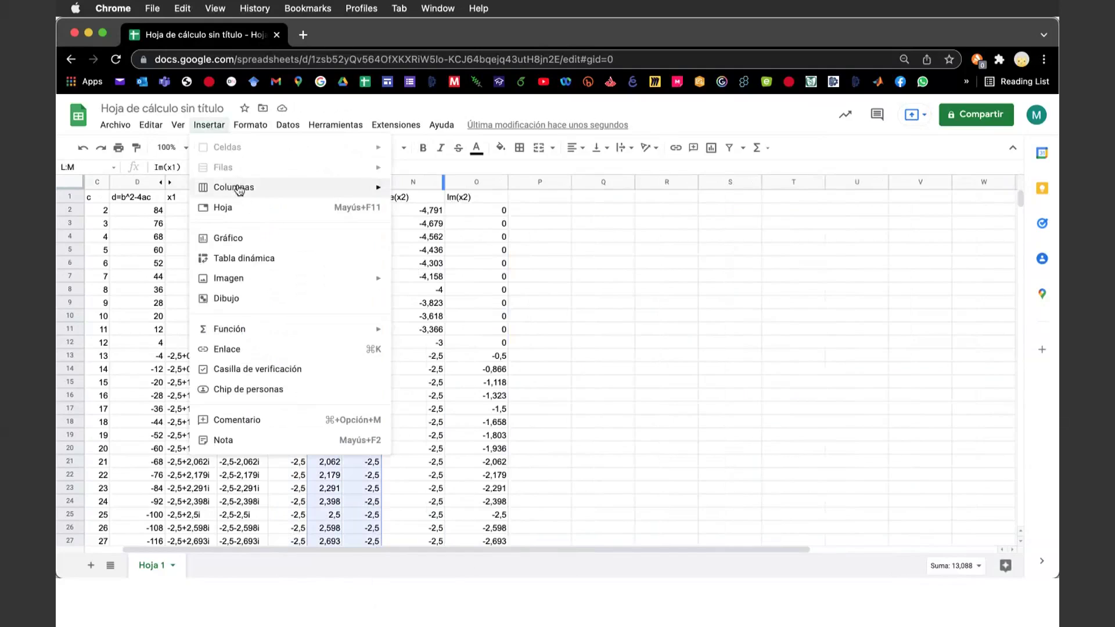
click(240, 243)
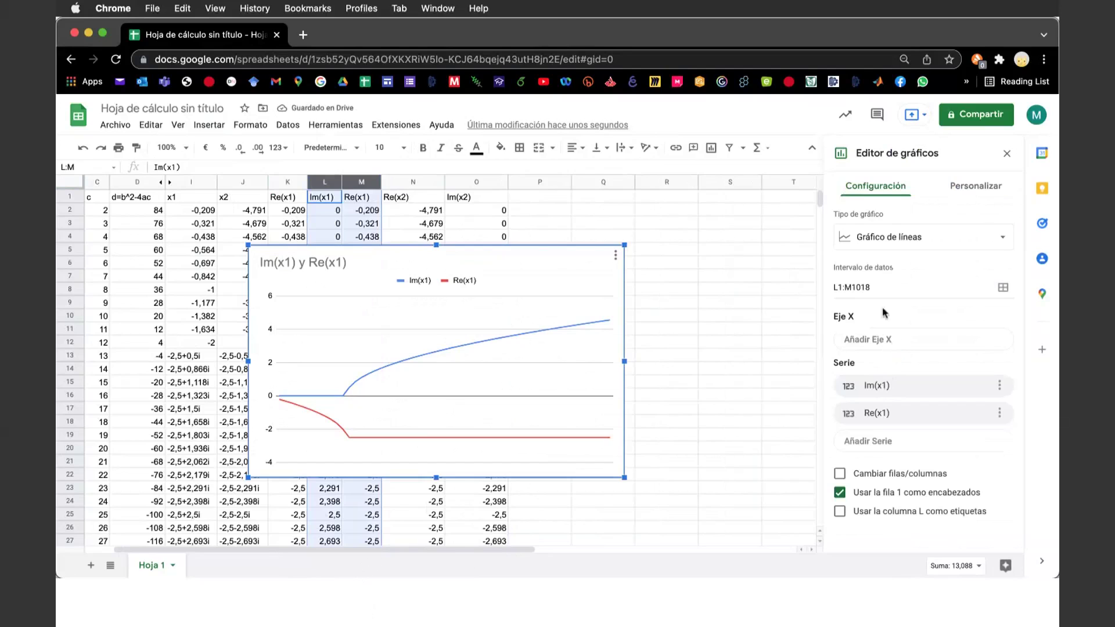
click(898, 239)
scroll(866, 407, down, 5)
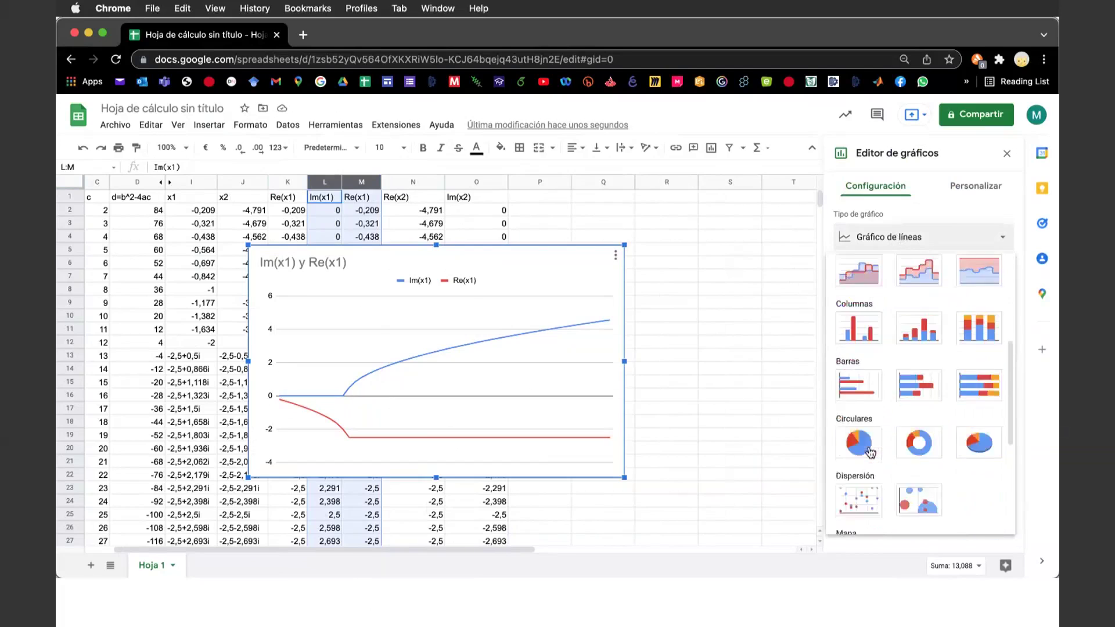
scroll(866, 416, down, 5)
click(865, 419)
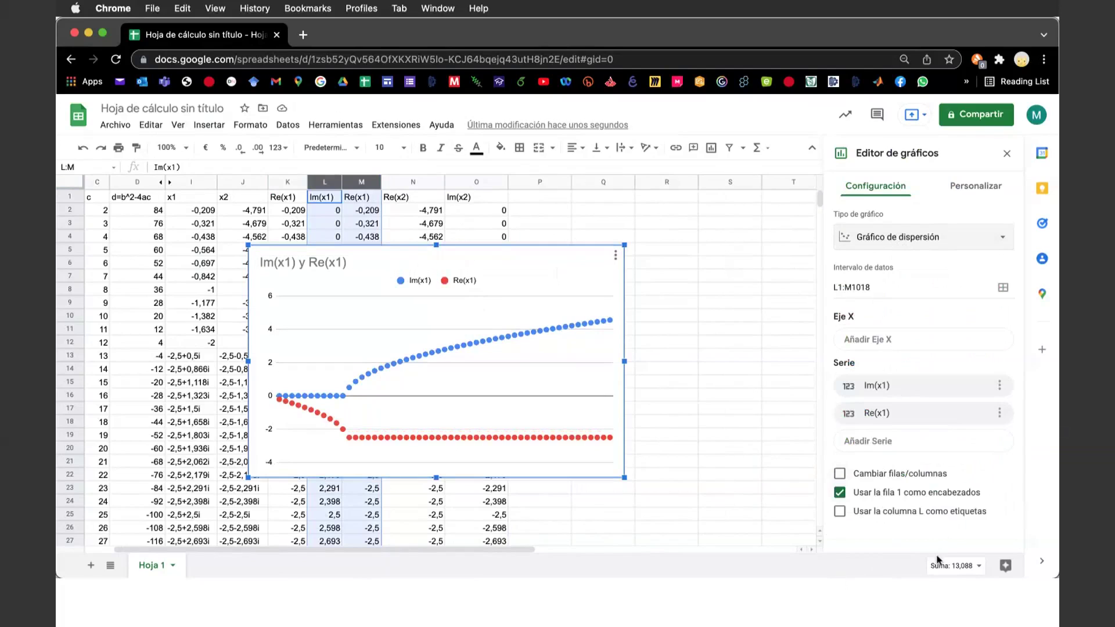
- Delete the Im(x1) y Re(x1) scatter chart
click(376, 267)
click(415, 260)
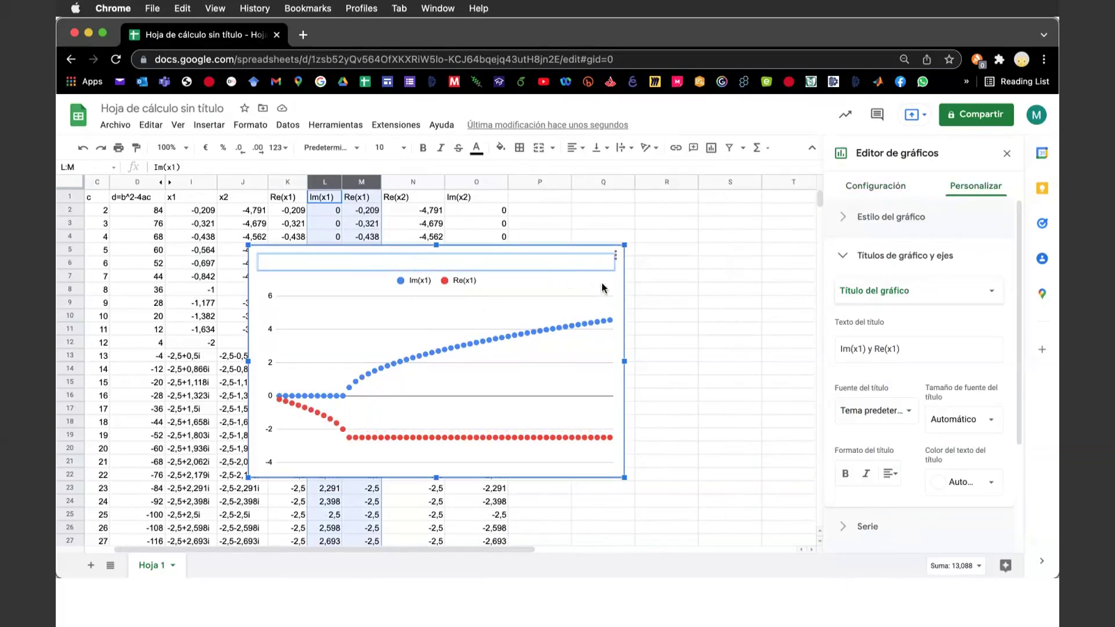
key(Delete)
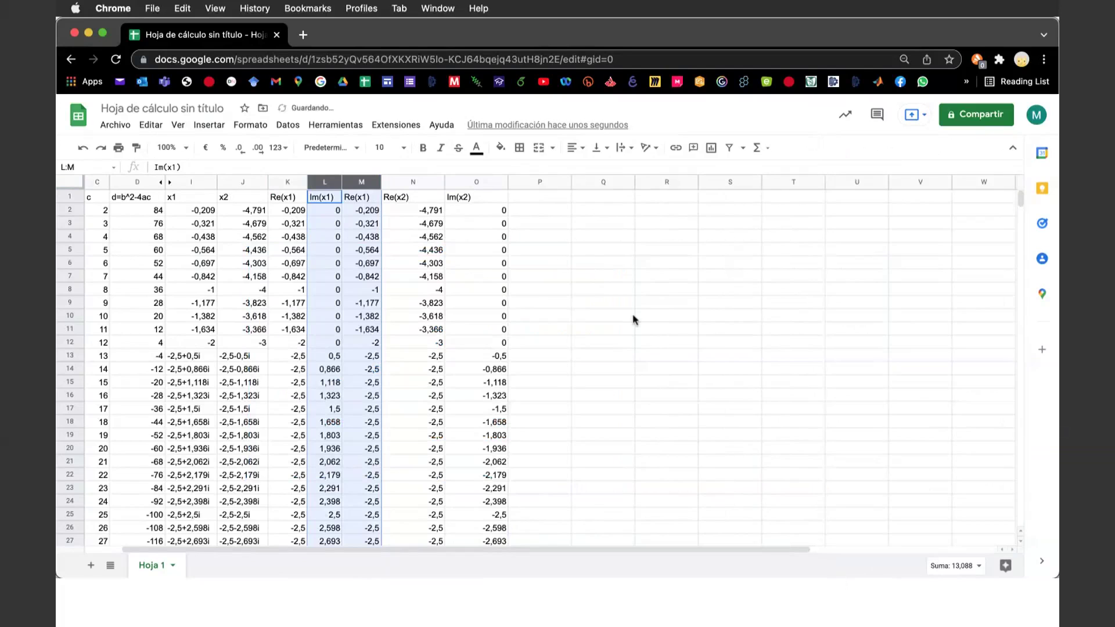
- Select the Im(x1) and Re(x1) values in columns L:M down to row 54
scroll(634, 320, left, 2)
scroll(633, 319, down, 3)
scroll(633, 319, down, 3)
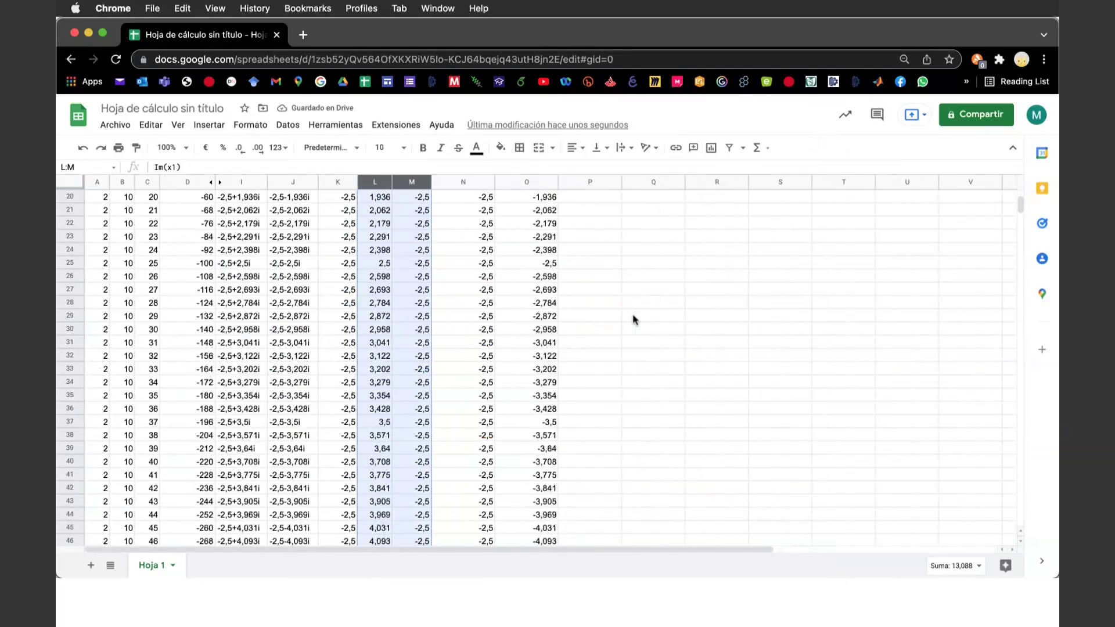
scroll(633, 319, down, 3)
scroll(633, 319, down, 2)
scroll(633, 319, up, 10)
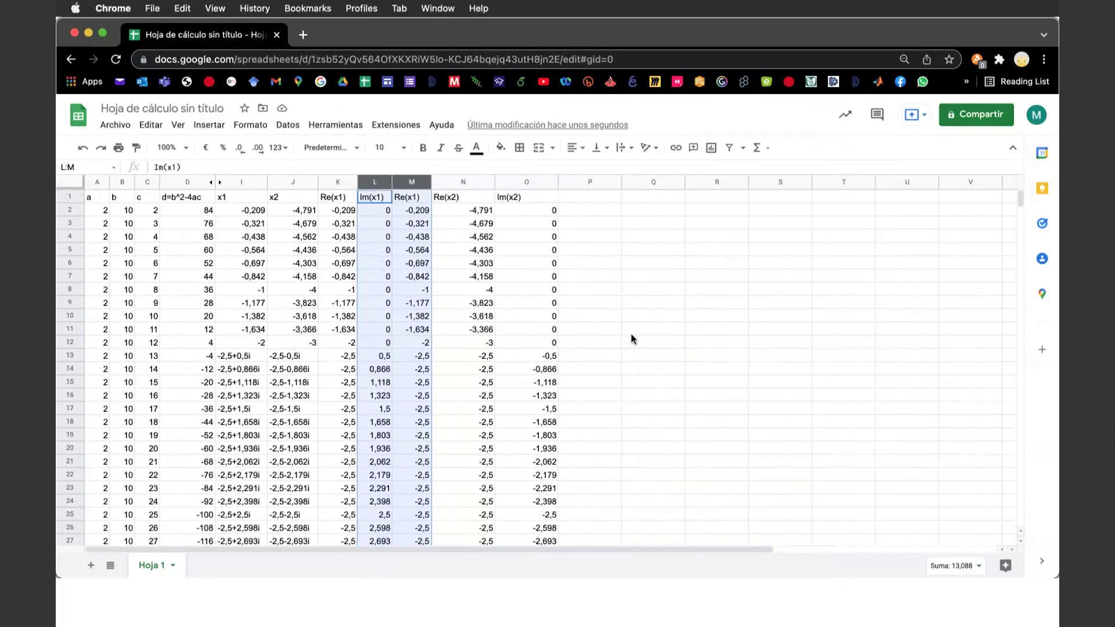
click(624, 291)
drag(378, 211, 419, 569)
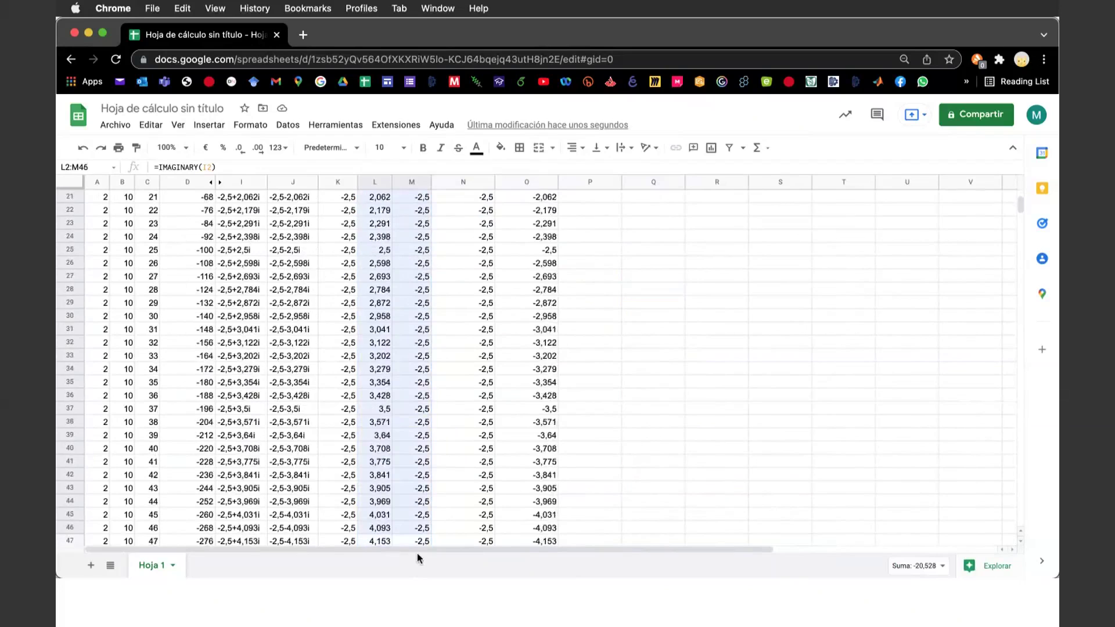
drag(418, 570, 420, 515)
- Set the L1:M54 scatter chart's X axis to Re(x1) and its series to Im(x1)
click(218, 132)
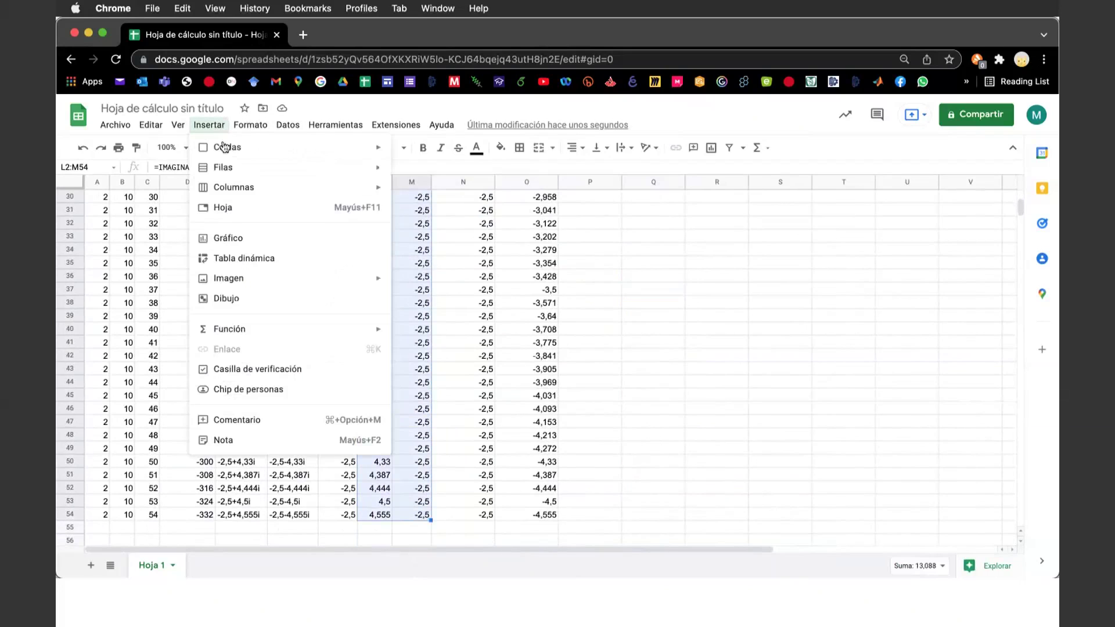
key(Escape)
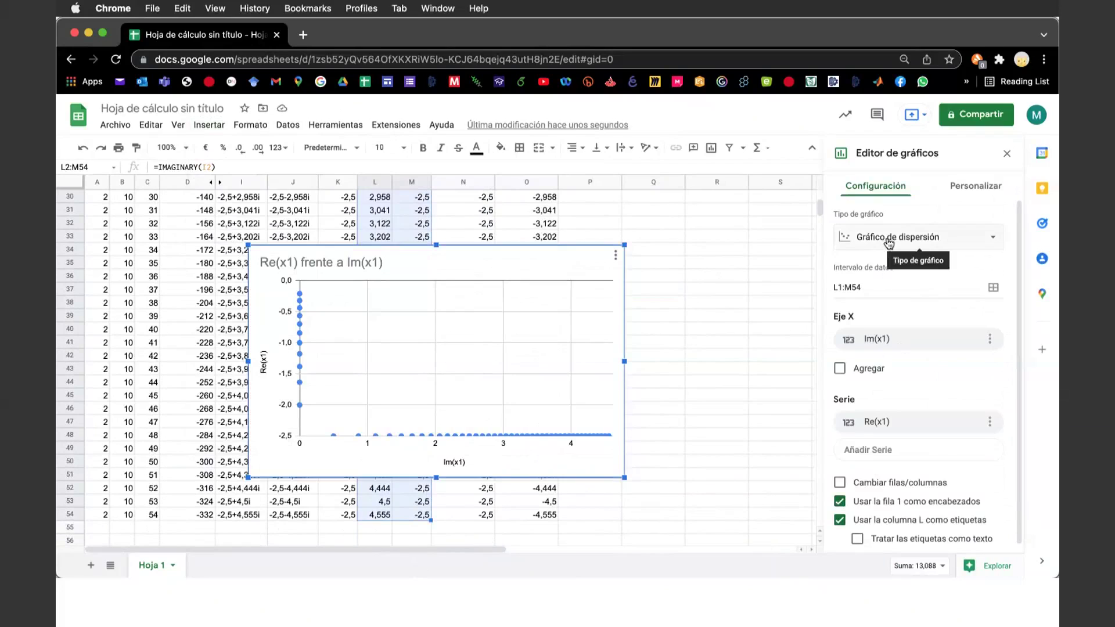
click(884, 343)
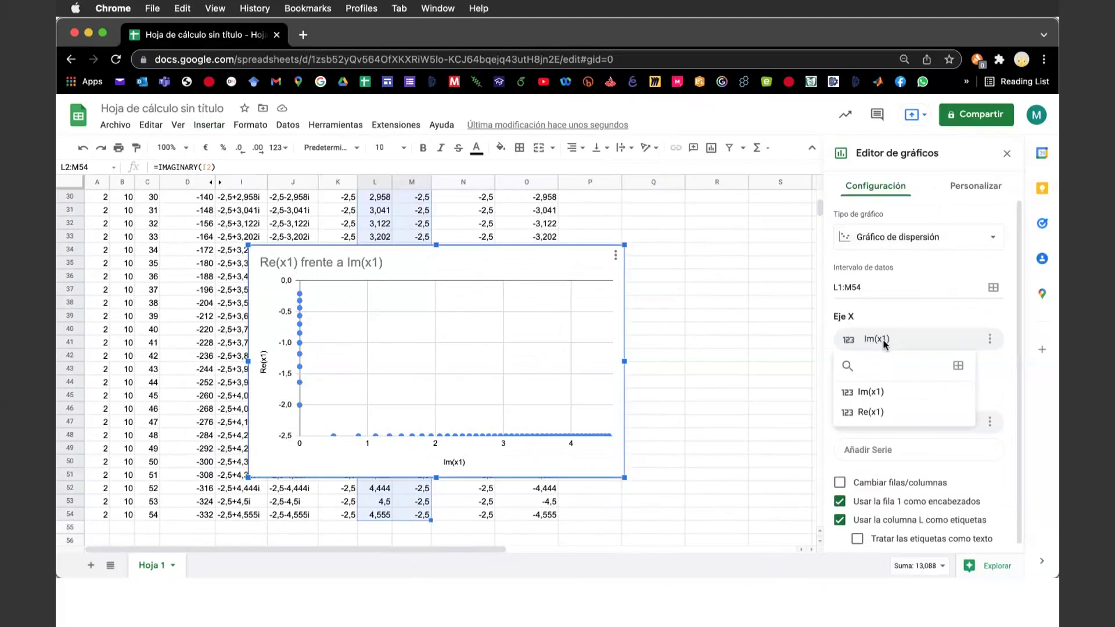
click(881, 414)
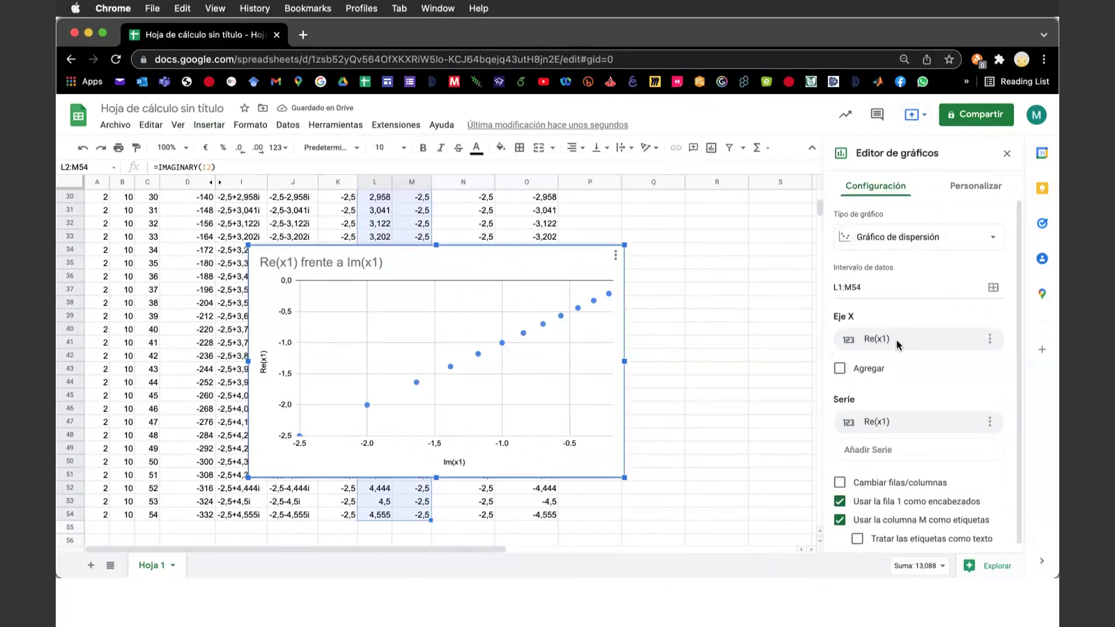
click(886, 424)
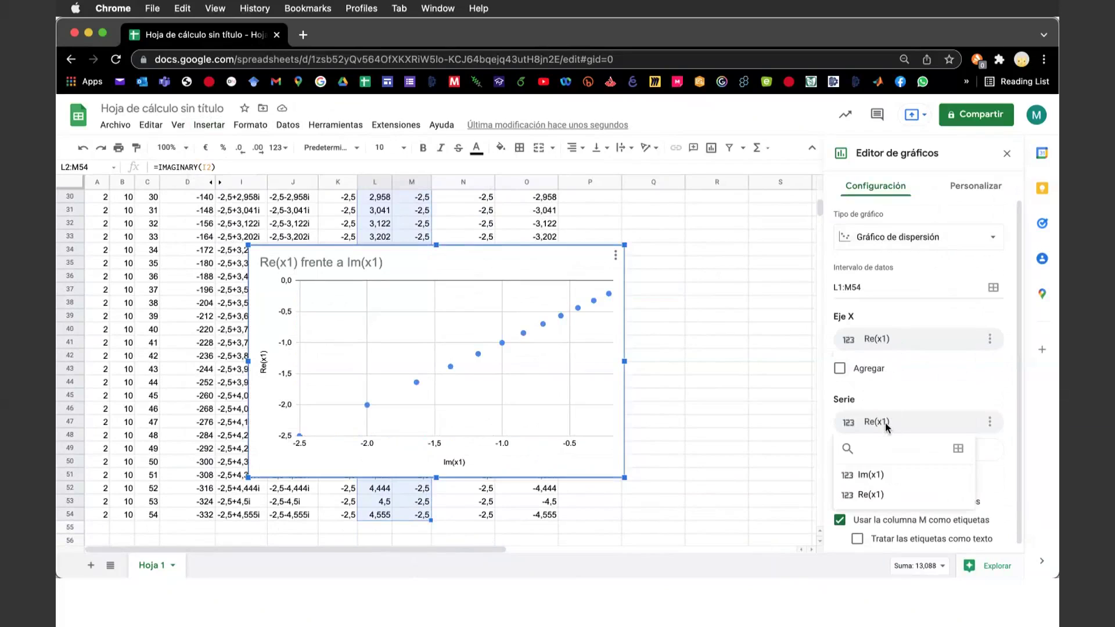
click(876, 476)
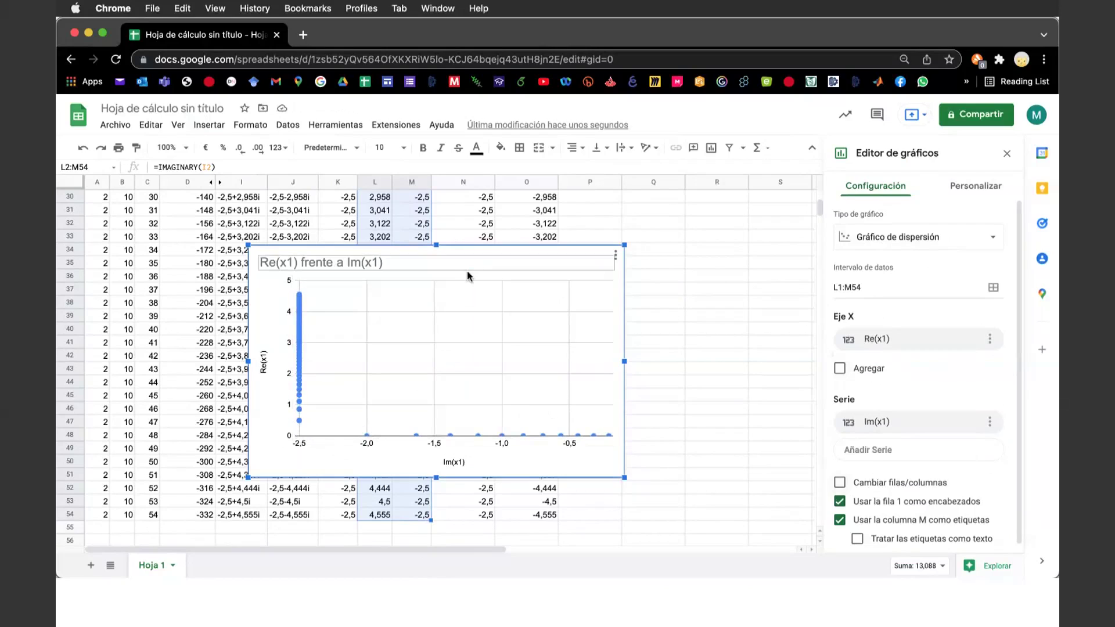
- Move the scatter chart right of the table and aggregate its X-axis values
drag(475, 271, 828, 207)
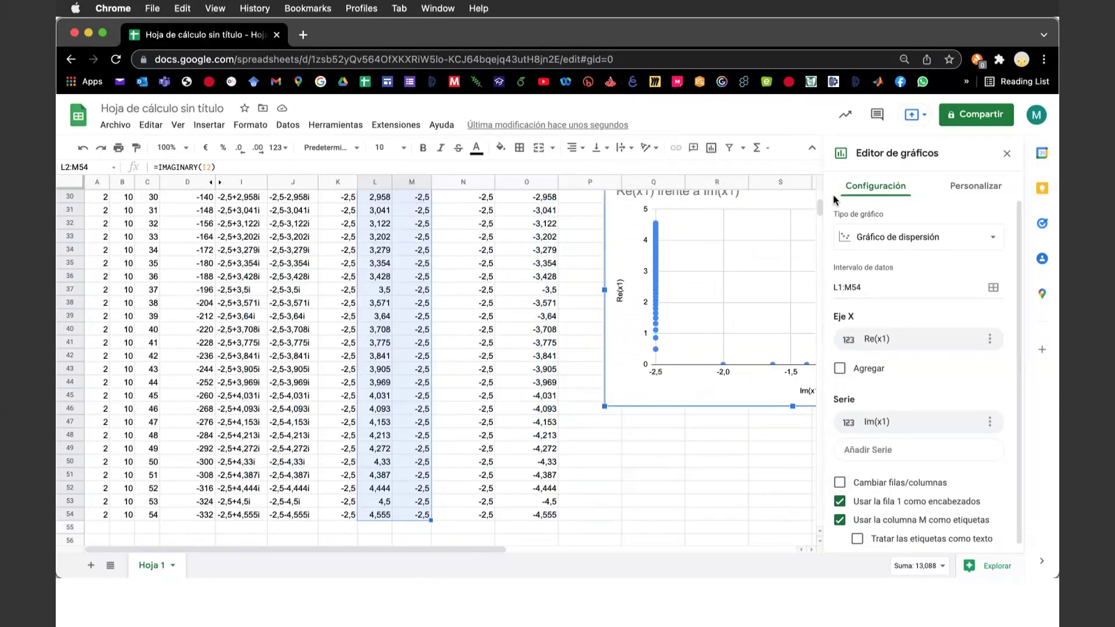
click(840, 368)
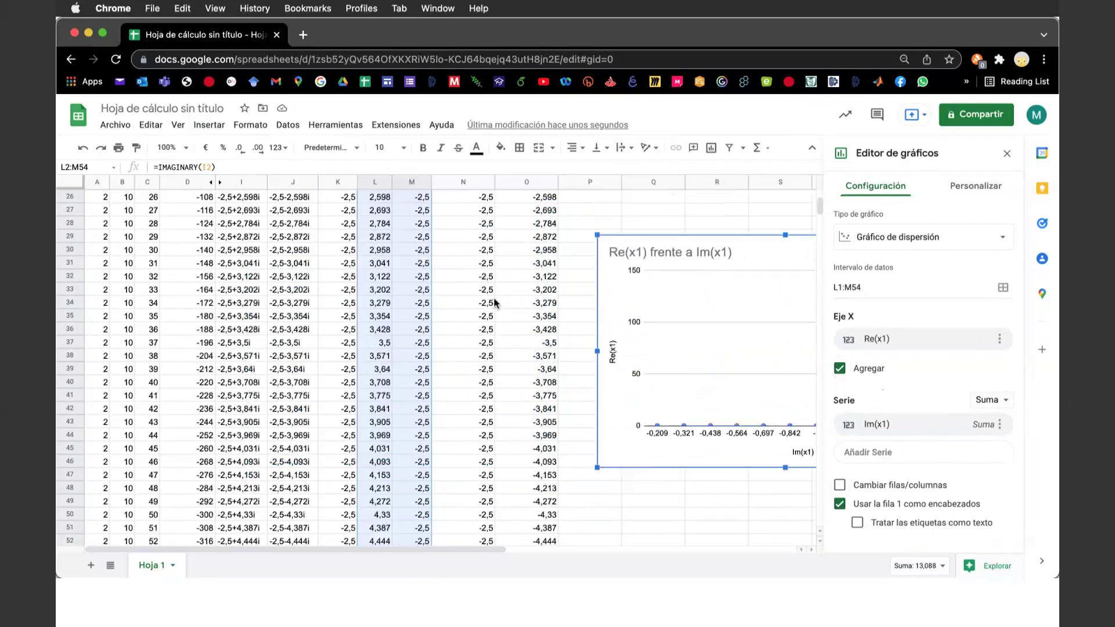
scroll(499, 313, up, 5)
scroll(500, 314, right, 1)
scroll(495, 303, up, 4)
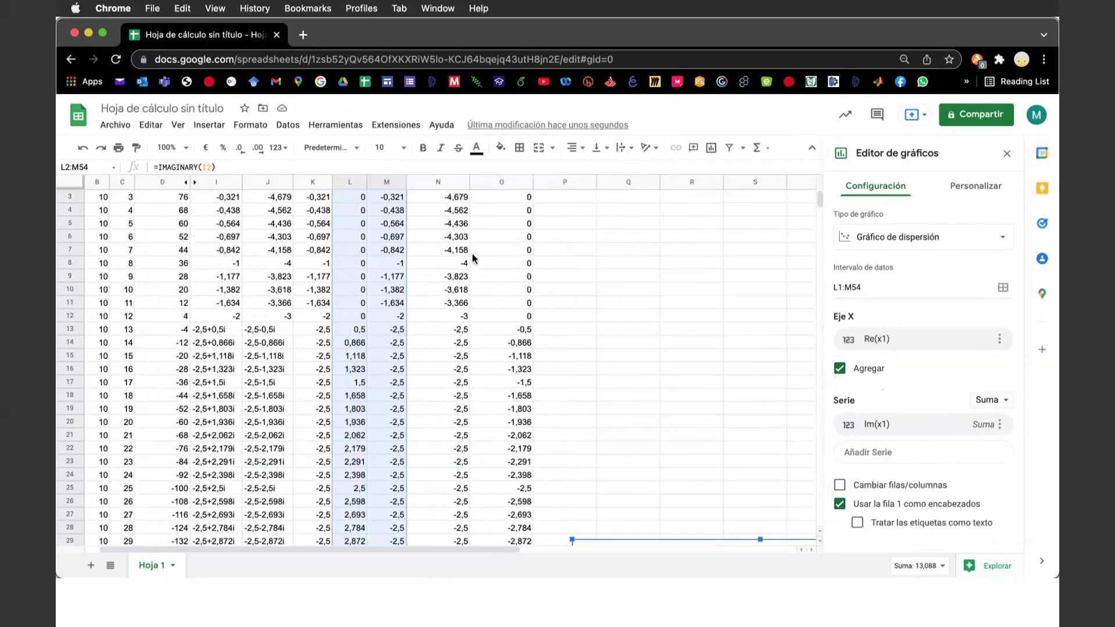
- Select the Re(x2) and Im(x2) values in N2:O54
drag(453, 210, 514, 536)
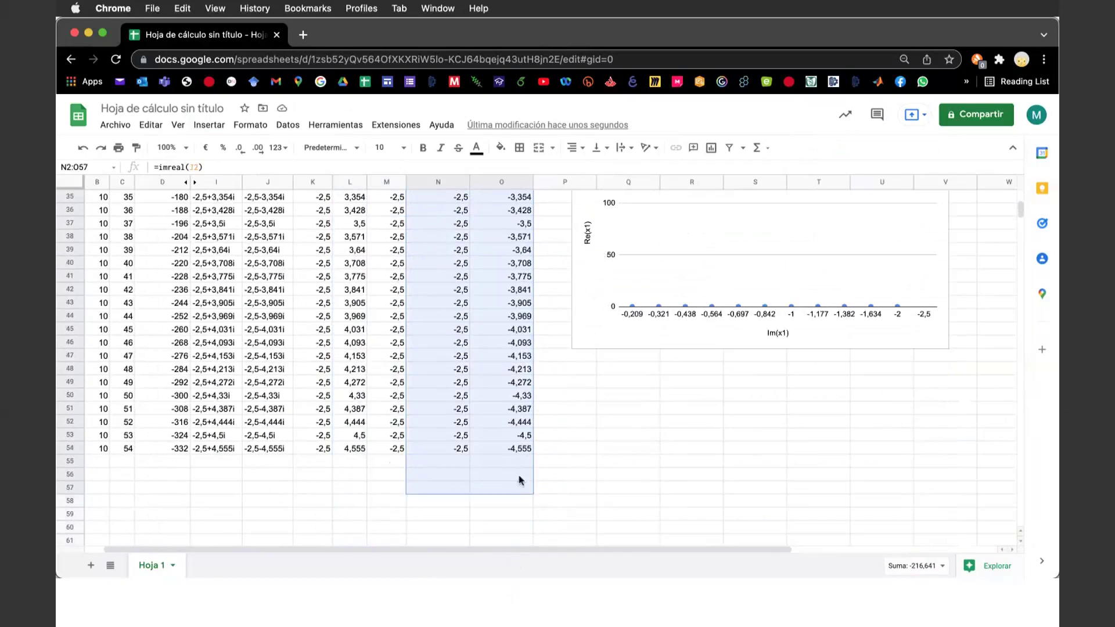
drag(514, 536, 519, 448)
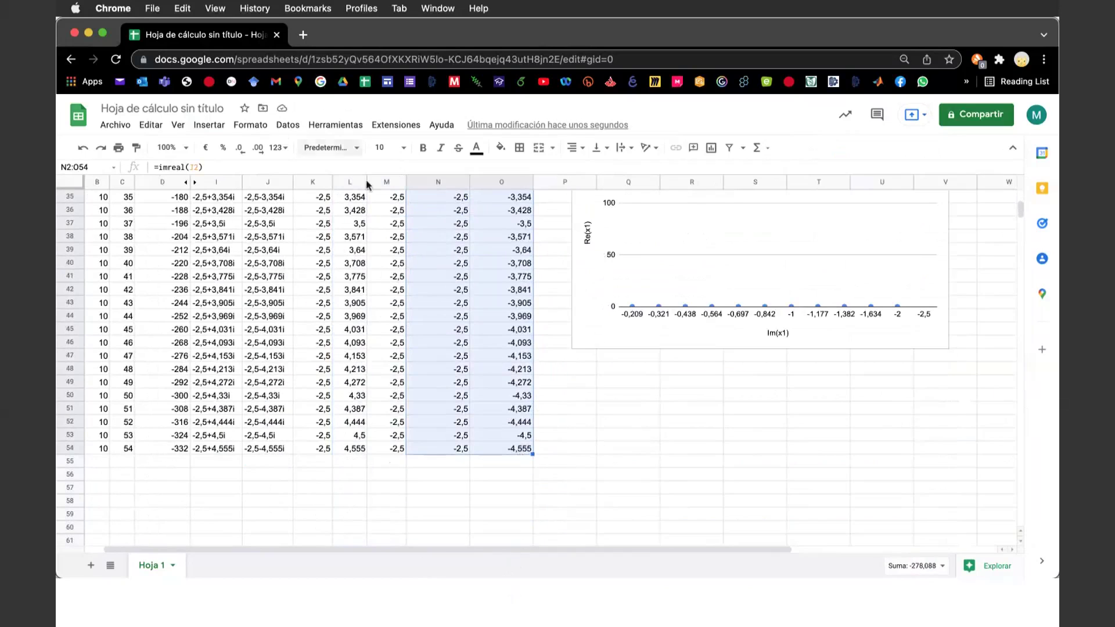
scroll(668, 435, up, 5)
scroll(668, 439, up, 3)
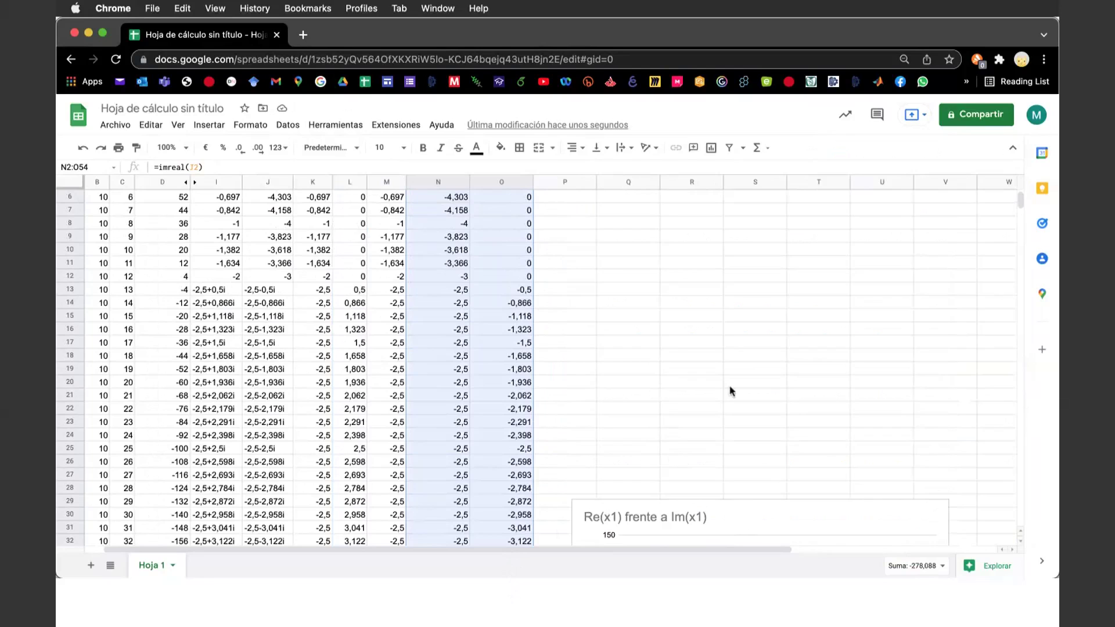
- Move the Re(x1) frente a Im(x1) chart up beside the data and open its editor
click(737, 508)
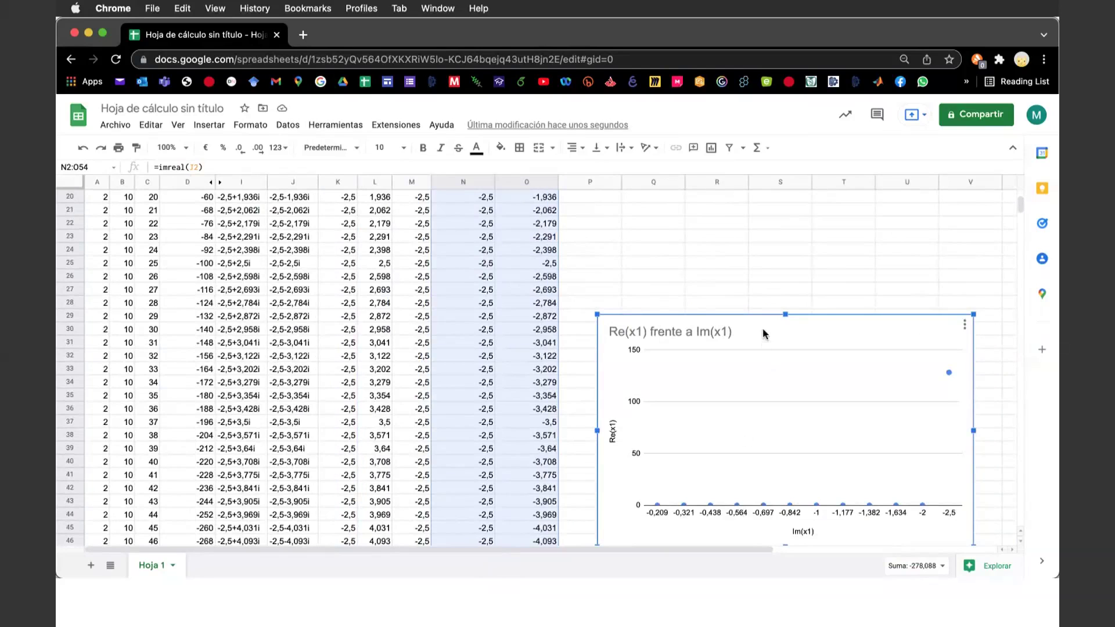
drag(764, 342, 750, 246)
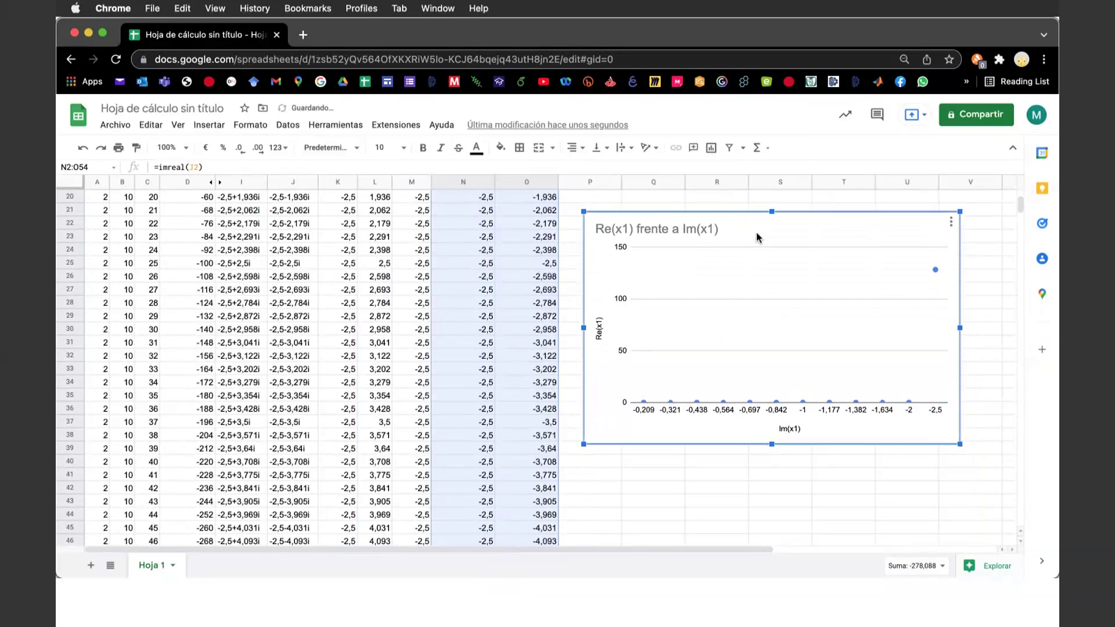
double_click(757, 237)
right_click(756, 235)
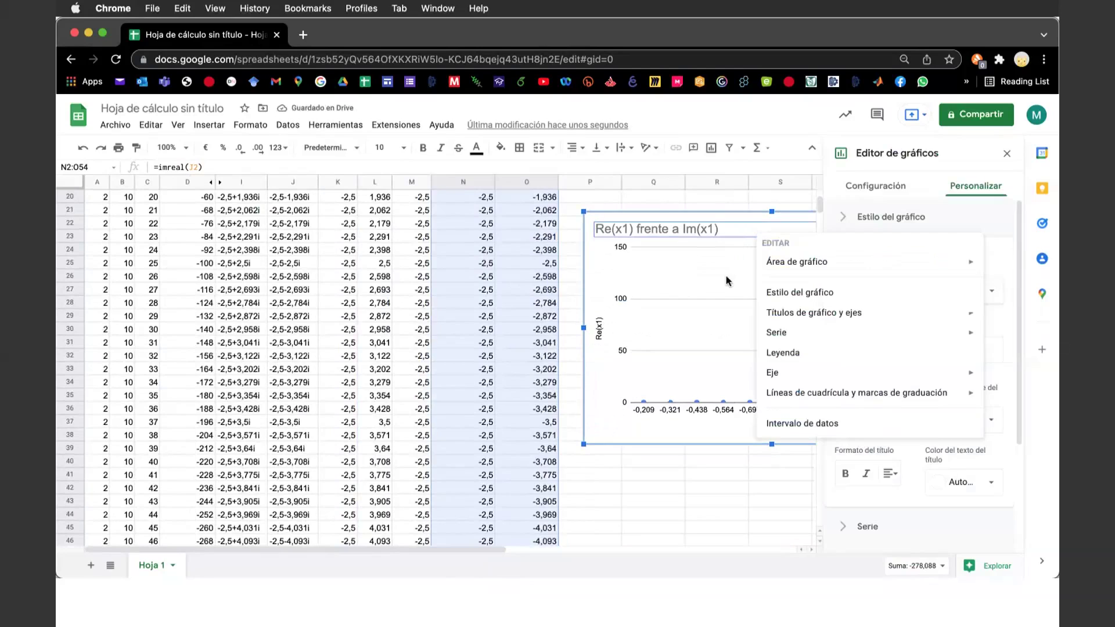
click(751, 218)
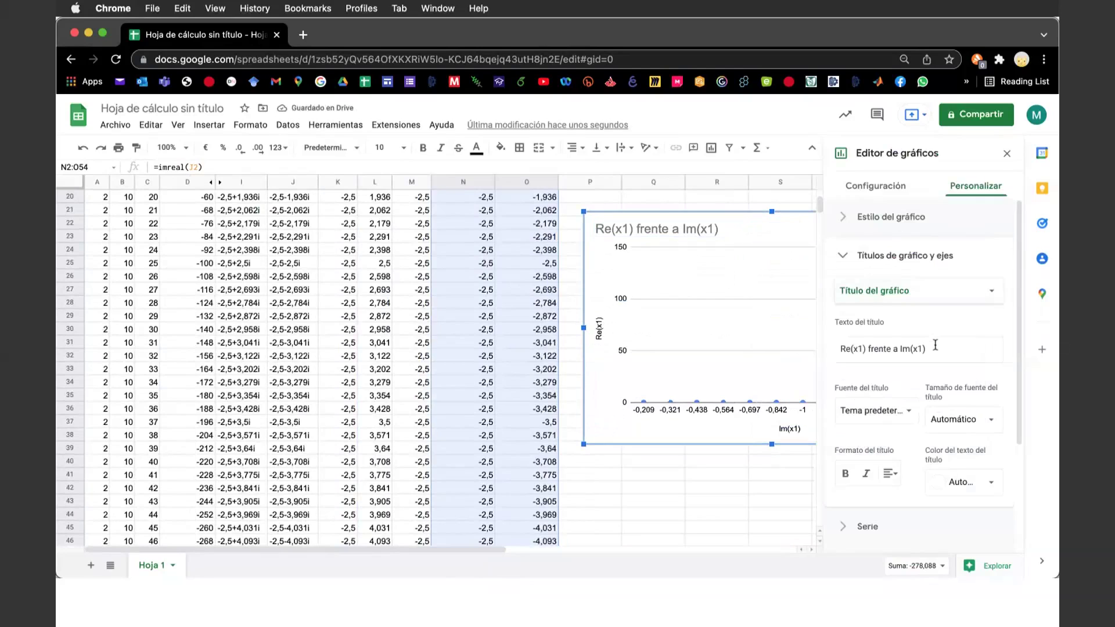
- Inspect the series formatting settings, keeping Suma as the aggregation type
scroll(935, 345, down, 3)
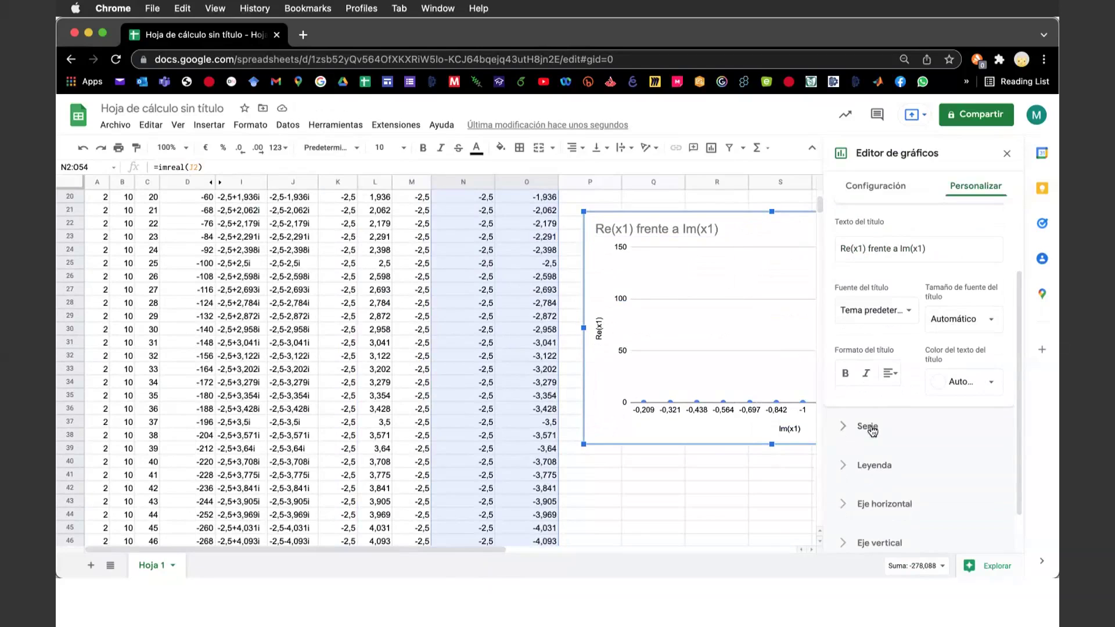
click(872, 428)
scroll(959, 440, down, 1)
scroll(959, 439, down, 2)
scroll(955, 442, down, 3)
click(877, 290)
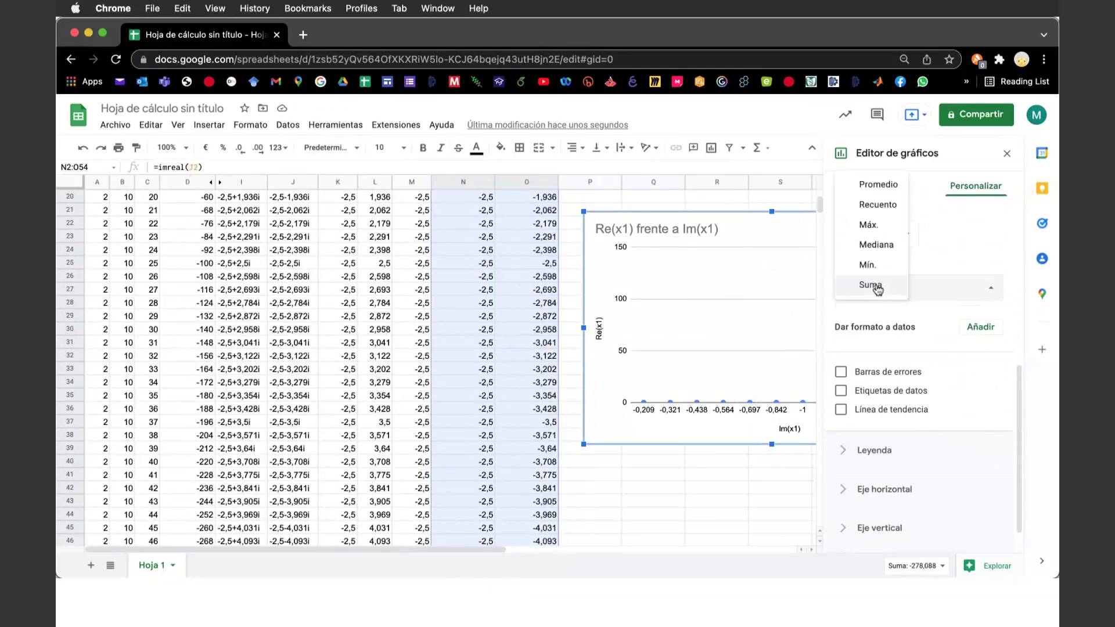
scroll(912, 244, up, 2)
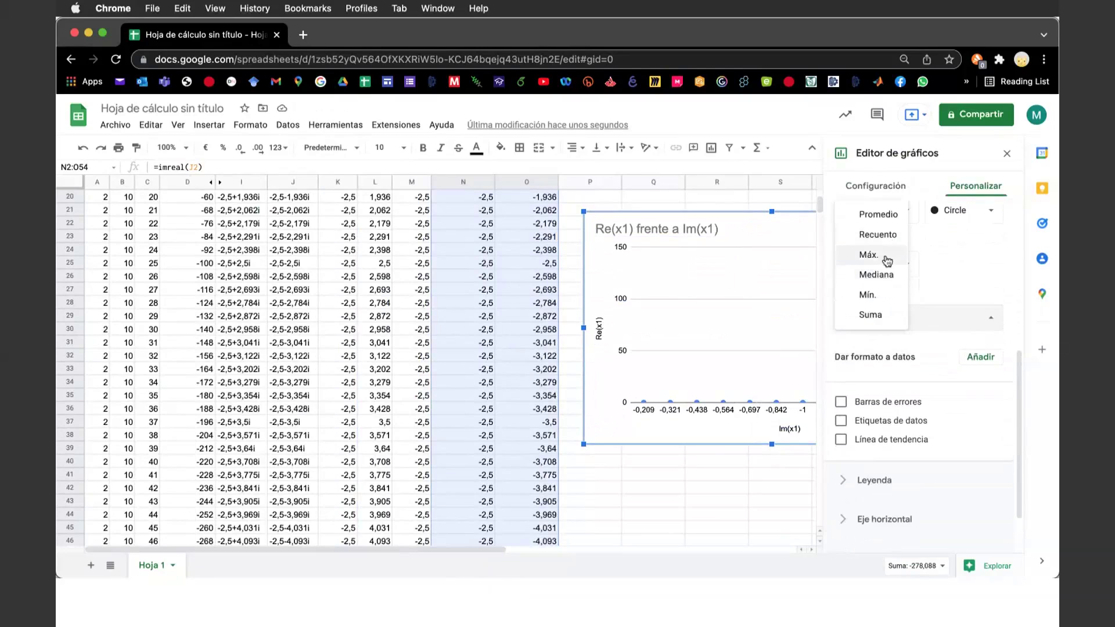
click(886, 336)
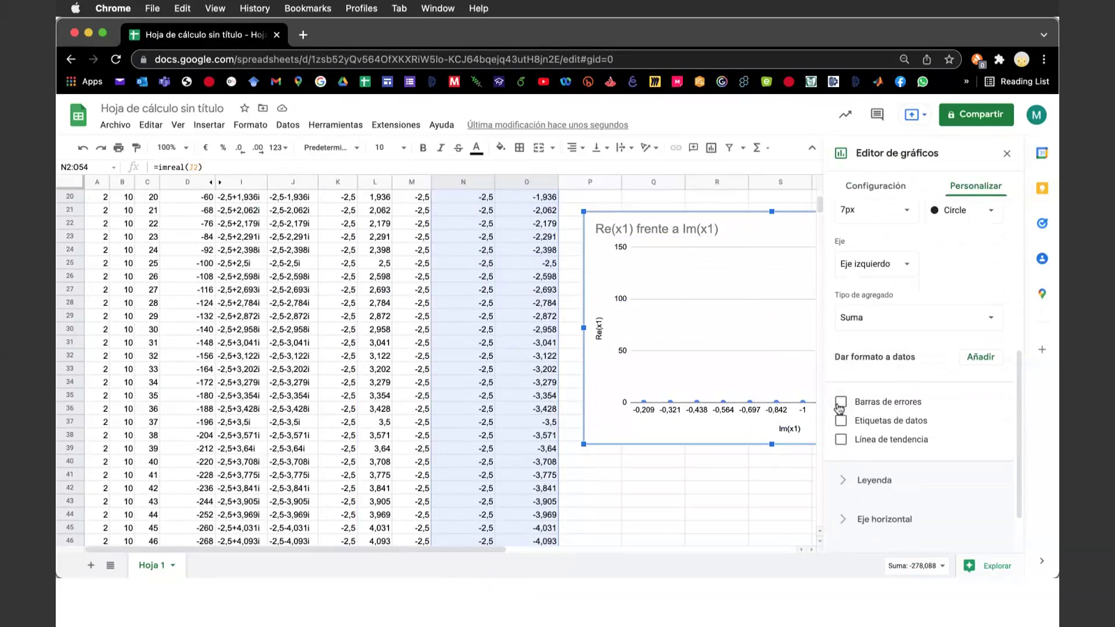
- Browse the series axis side and series list options without changing anything
scroll(893, 456, down, 1)
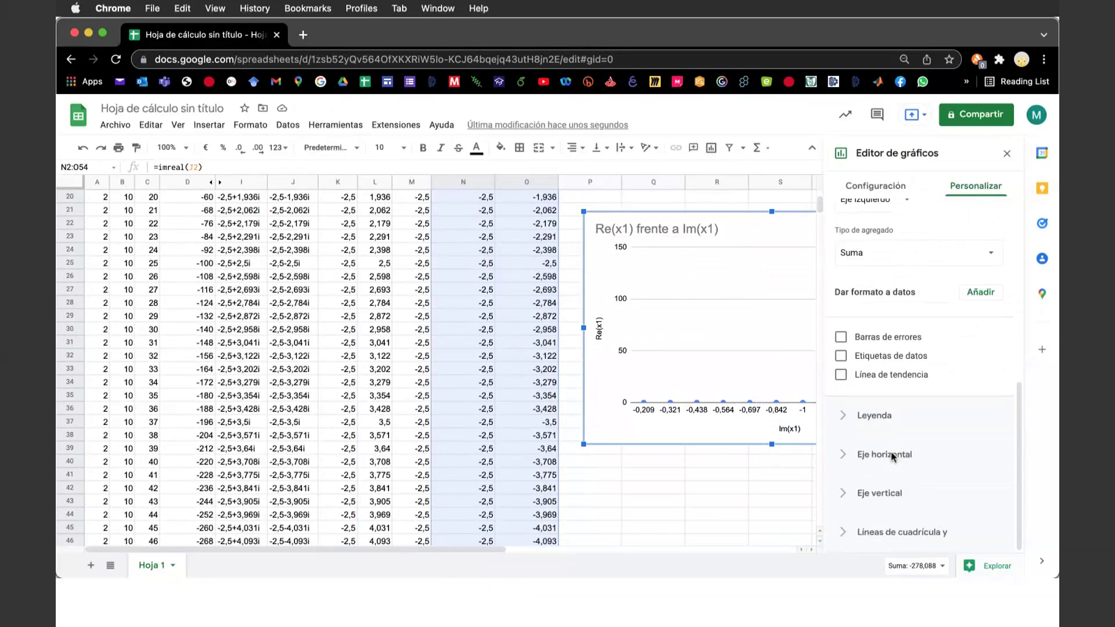
scroll(959, 441, up, 2)
scroll(959, 441, up, 3)
scroll(959, 442, up, 1)
scroll(961, 443, up, 1)
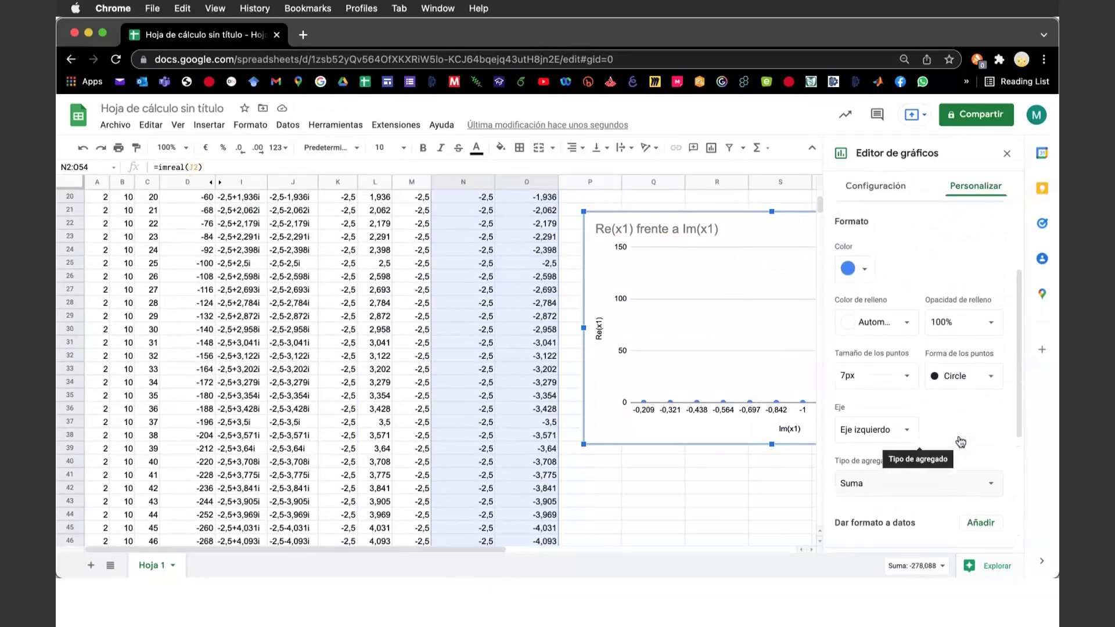
click(906, 430)
scroll(961, 423, up, 4)
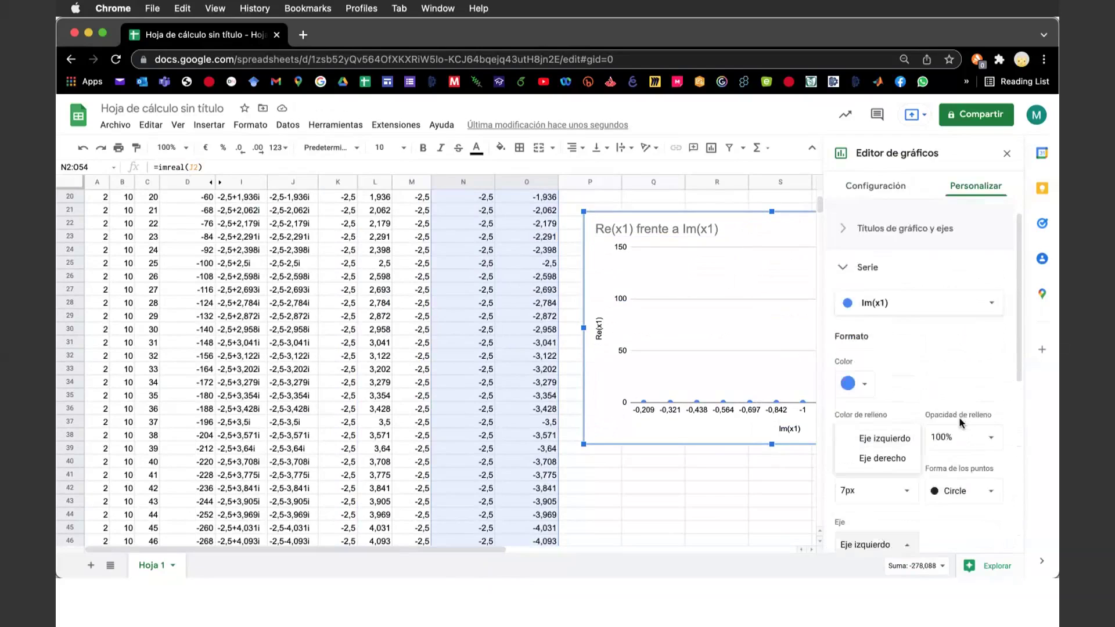
click(866, 295)
click(866, 294)
click(997, 331)
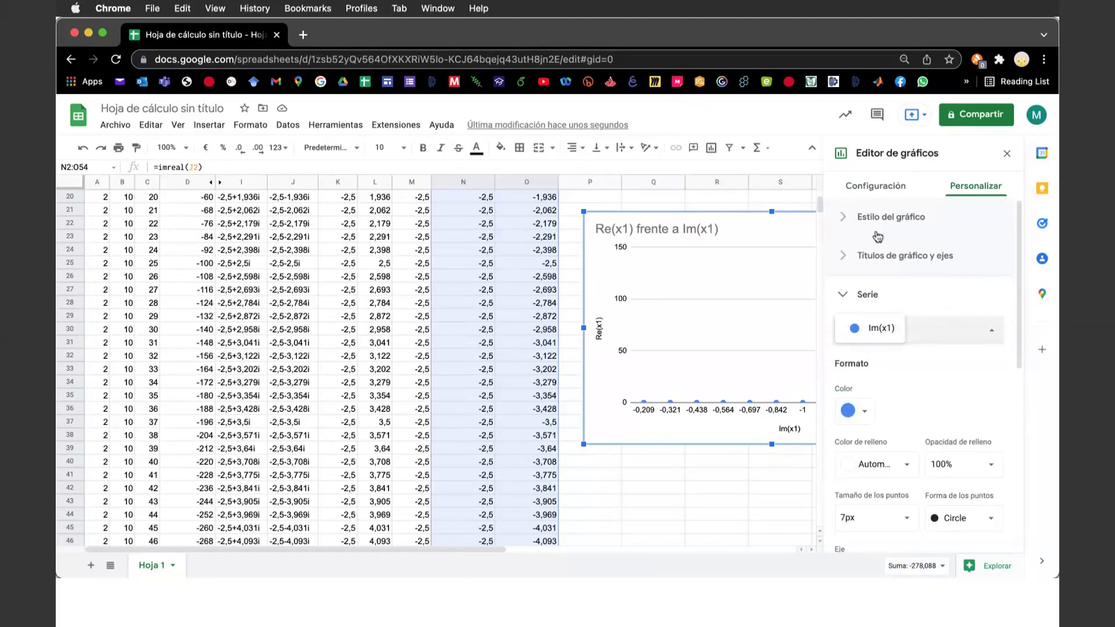
- Close the chart editor and delete the scatter chart
click(785, 193)
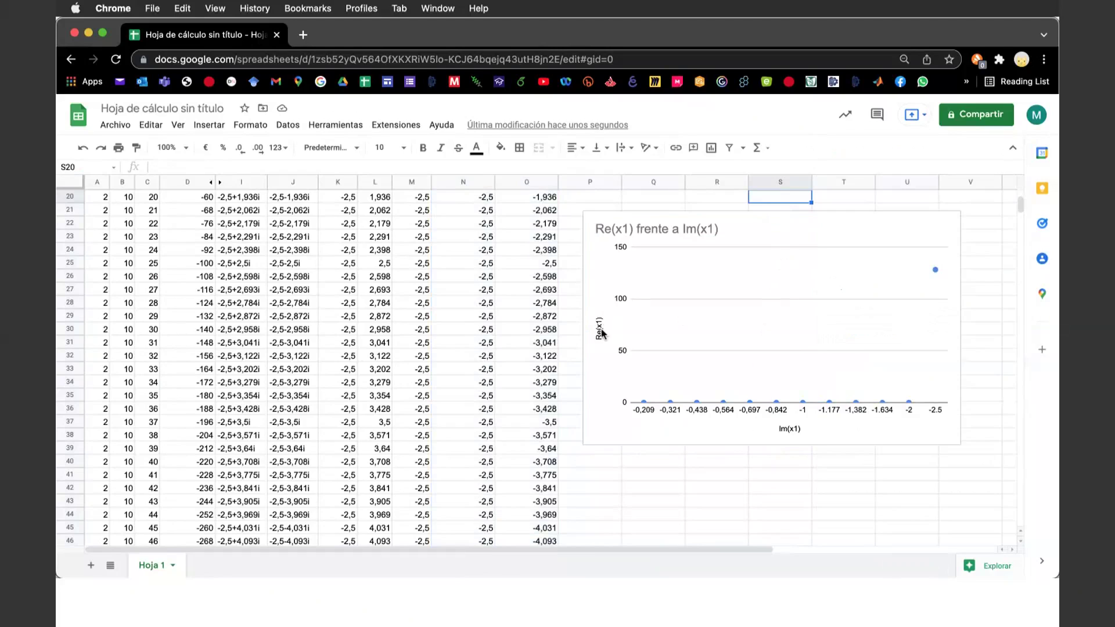
click(802, 247)
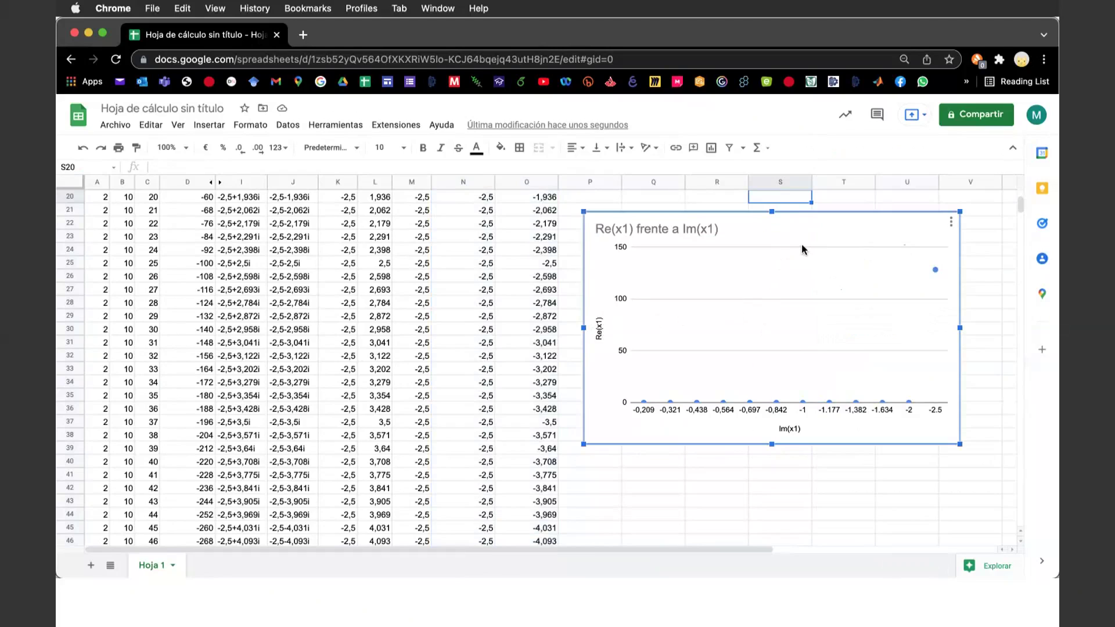
key(Delete)
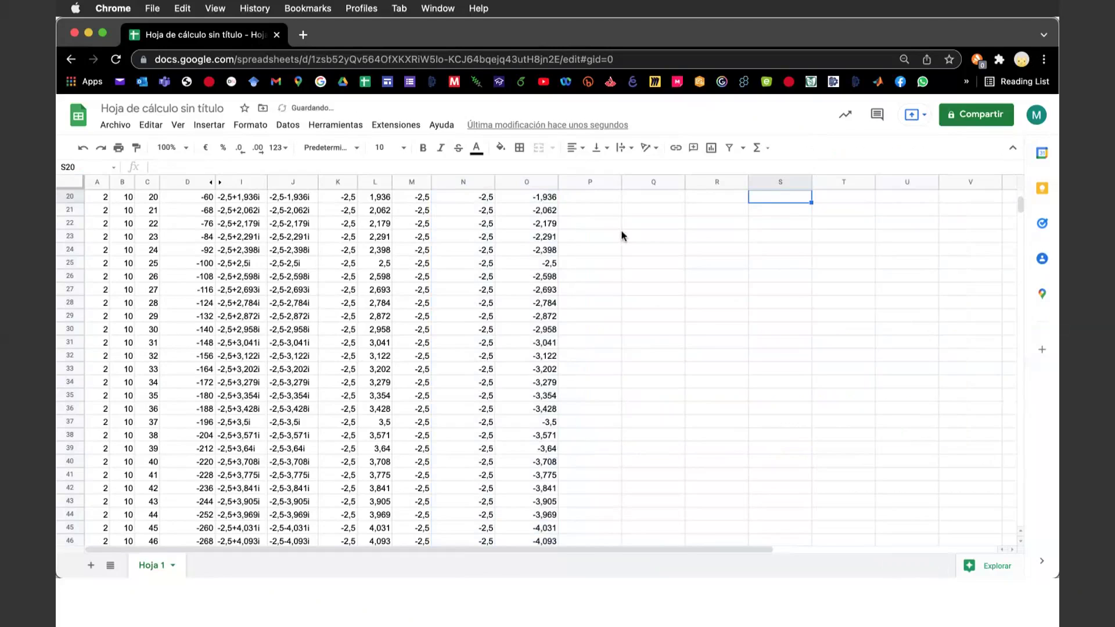
- Select the Im(x1) and Re(x1) values in L2:M42
scroll(621, 235, up, 5)
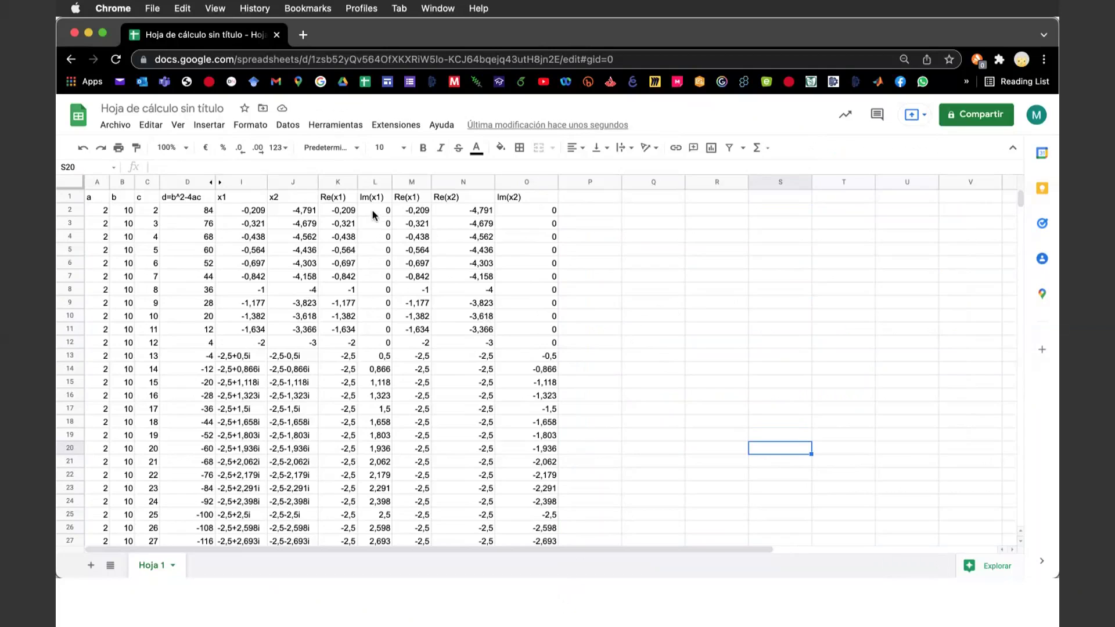
mouse_move(372, 210)
mouse_down()
mouse_move(419, 440)
mouse_move(421, 572)
mouse_up()
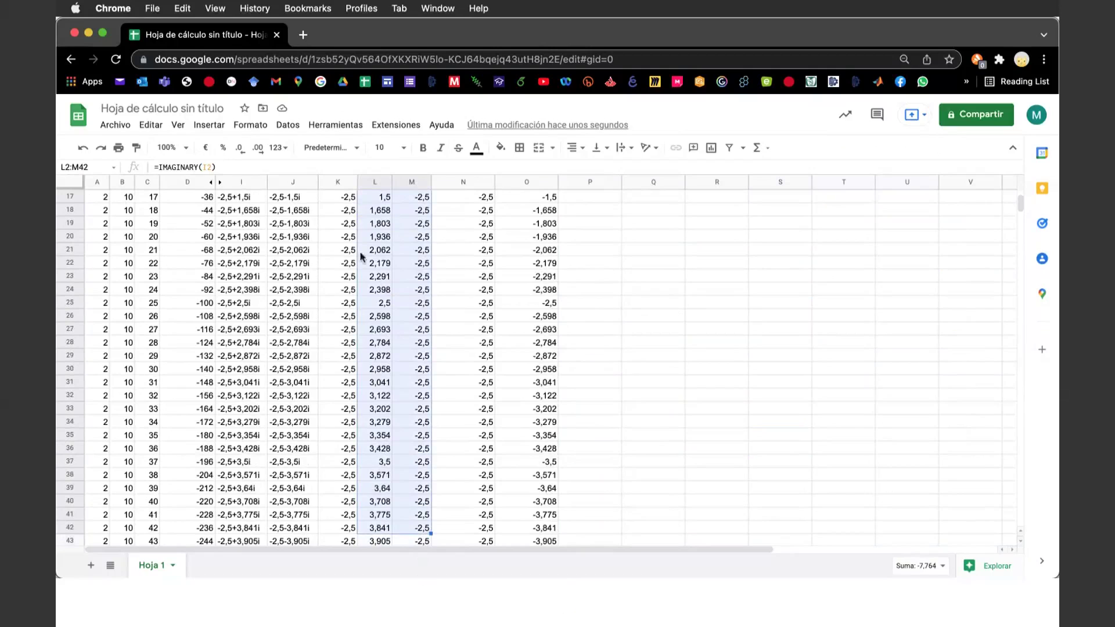
click(209, 125)
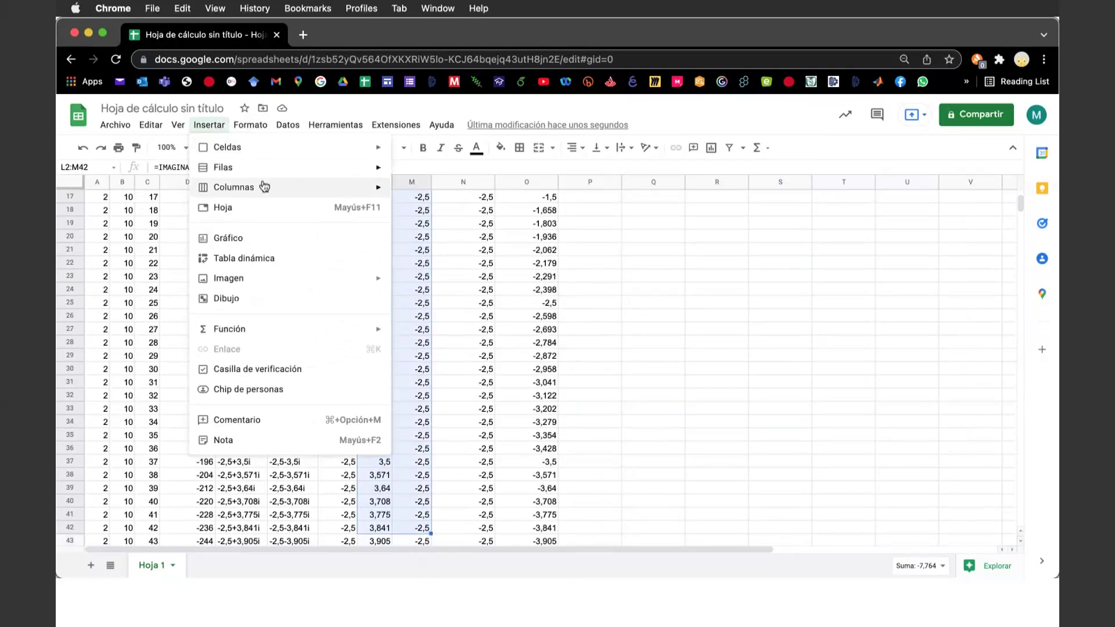
click(254, 245)
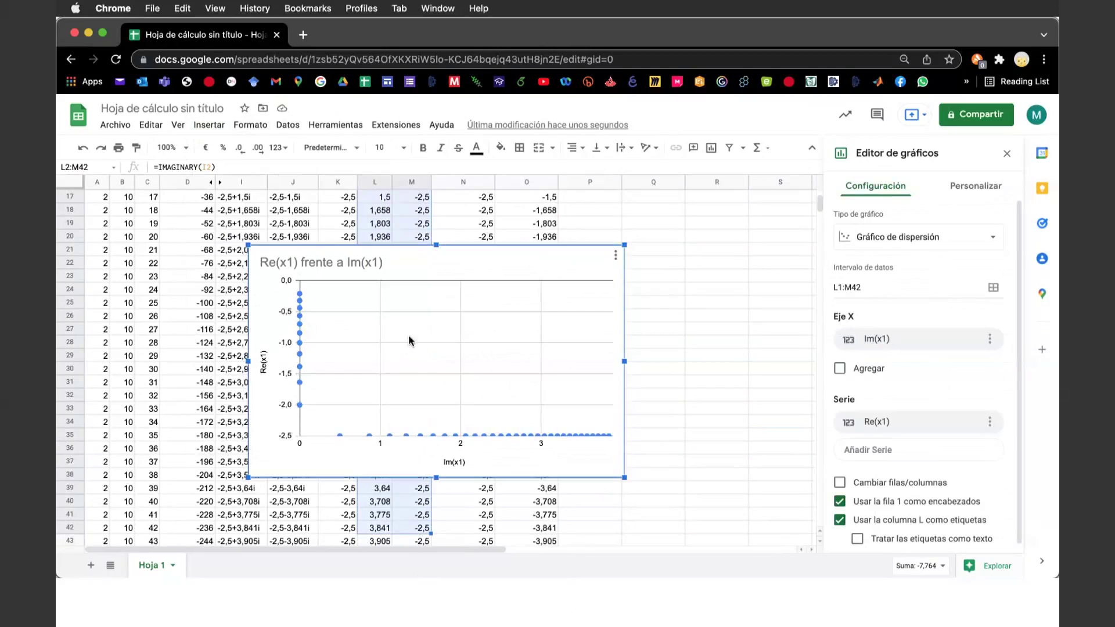
click(874, 341)
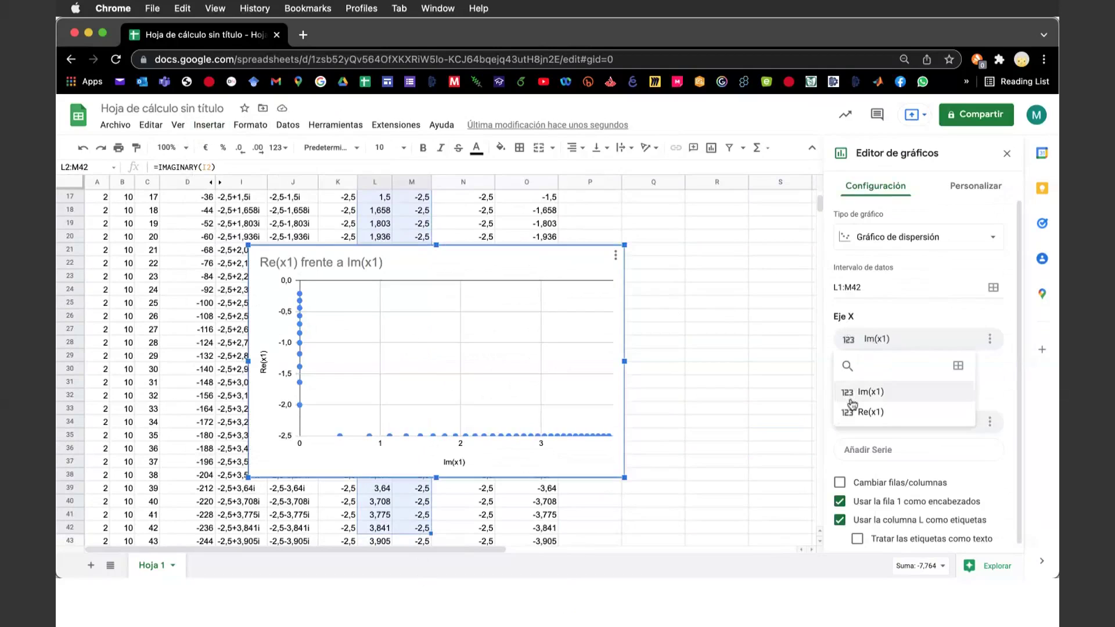
click(877, 413)
click(883, 371)
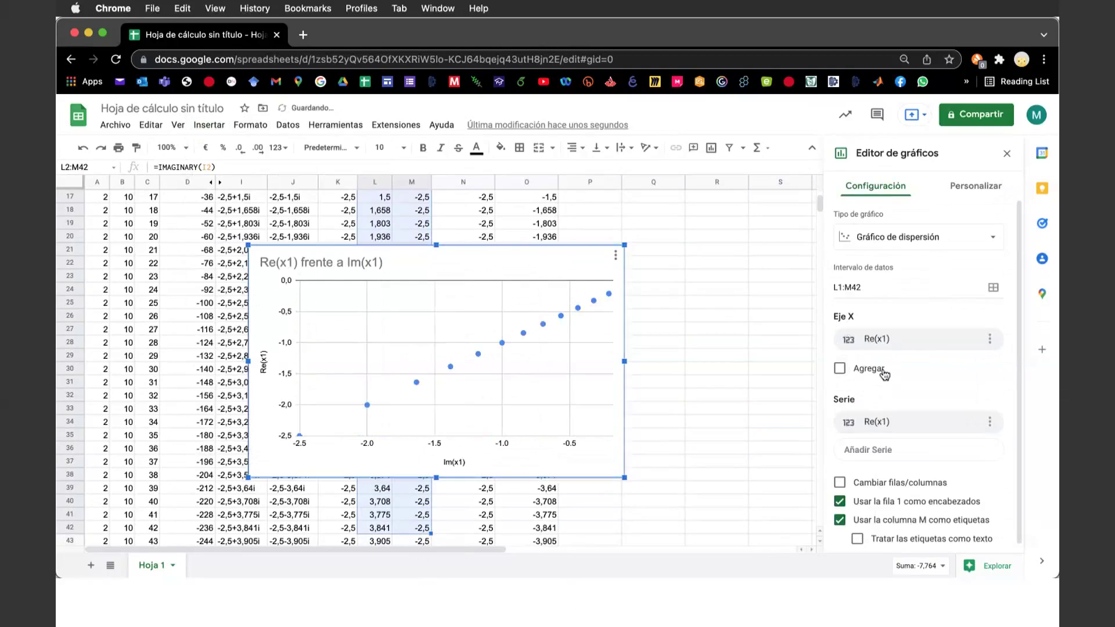
click(882, 426)
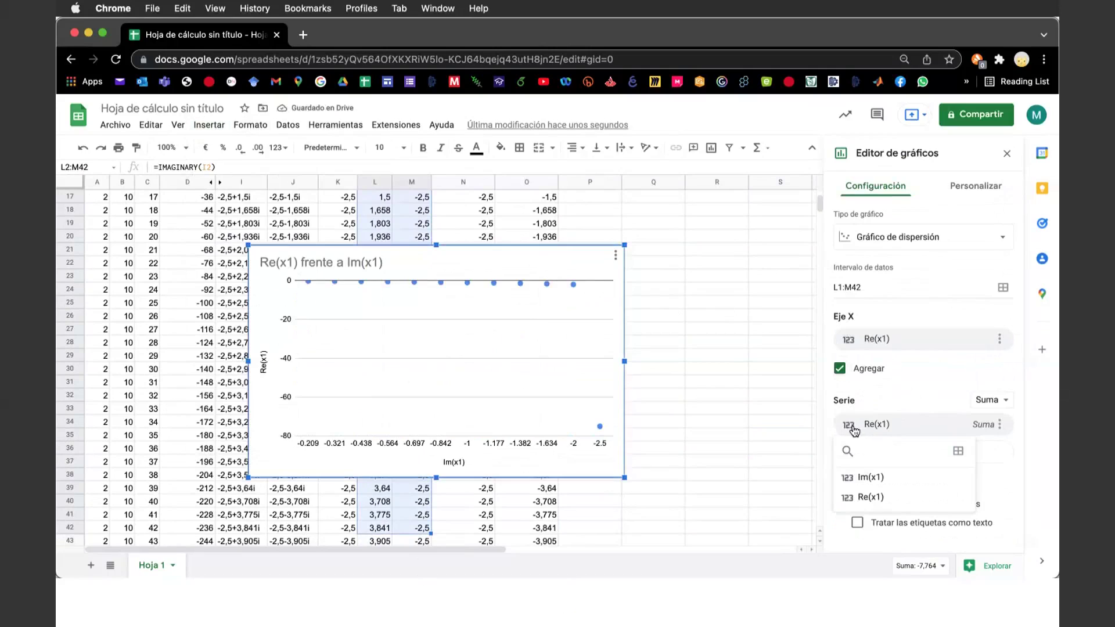
click(857, 431)
click(883, 454)
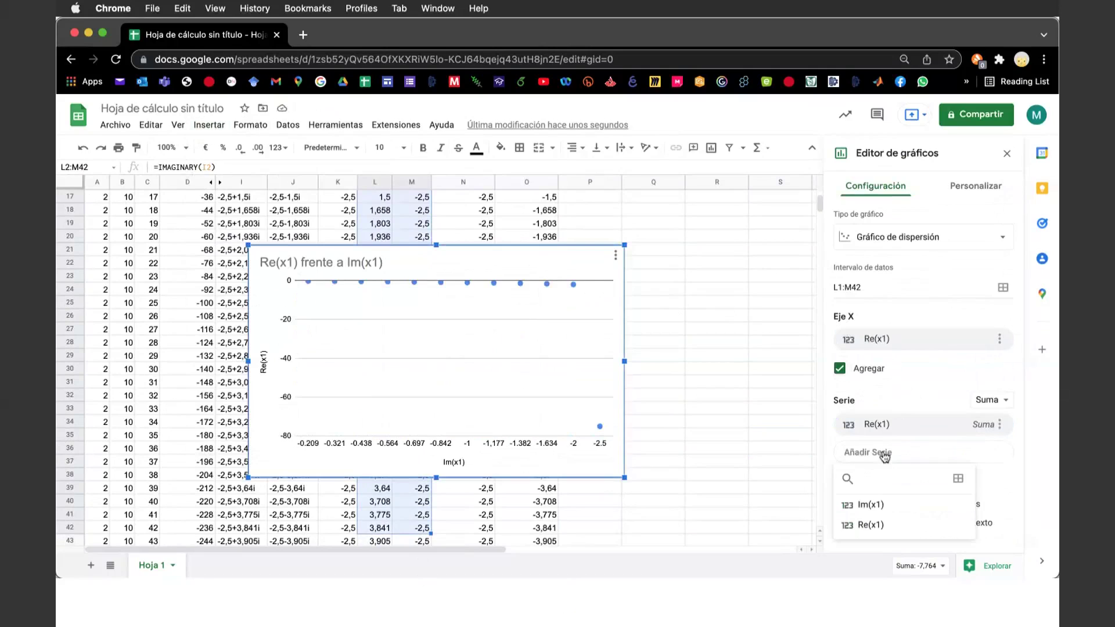
click(874, 503)
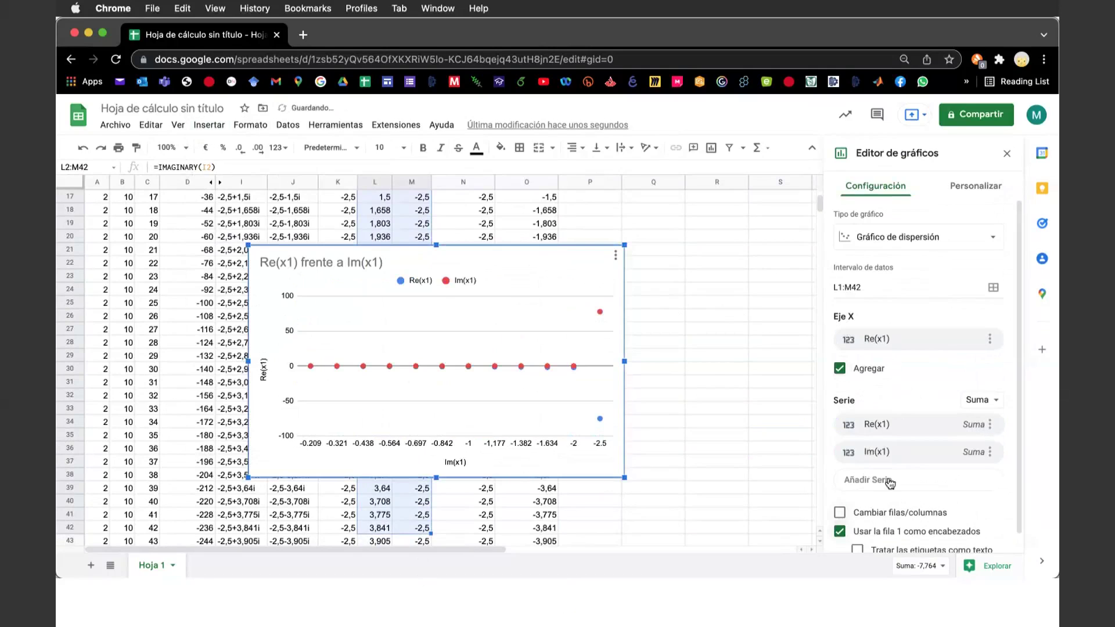
click(539, 268)
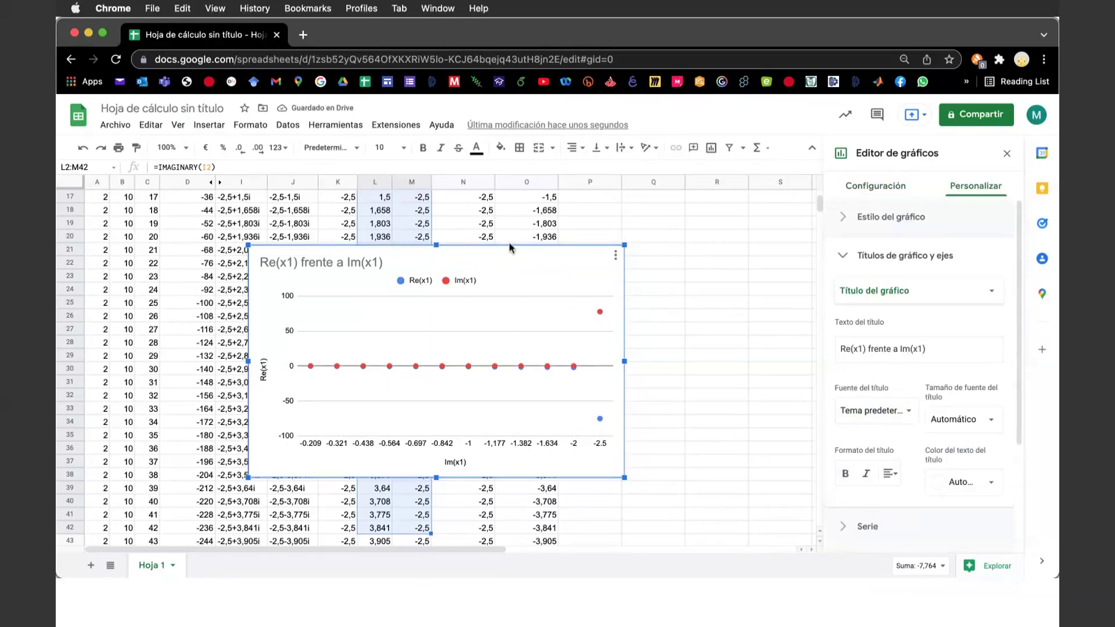
key(Delete)
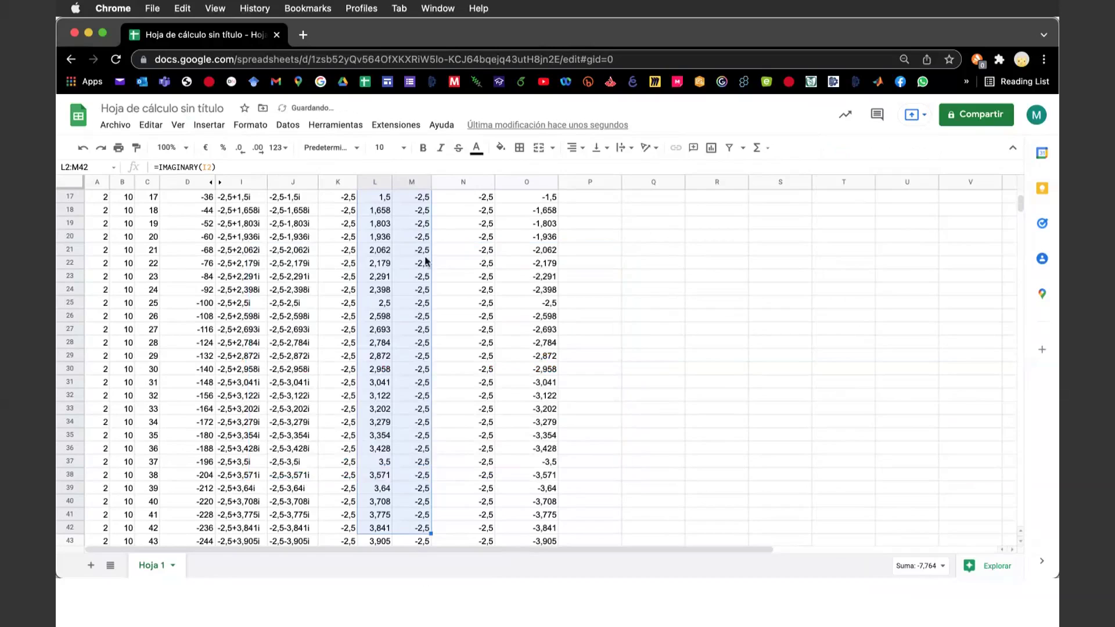
scroll(637, 331, up, 5)
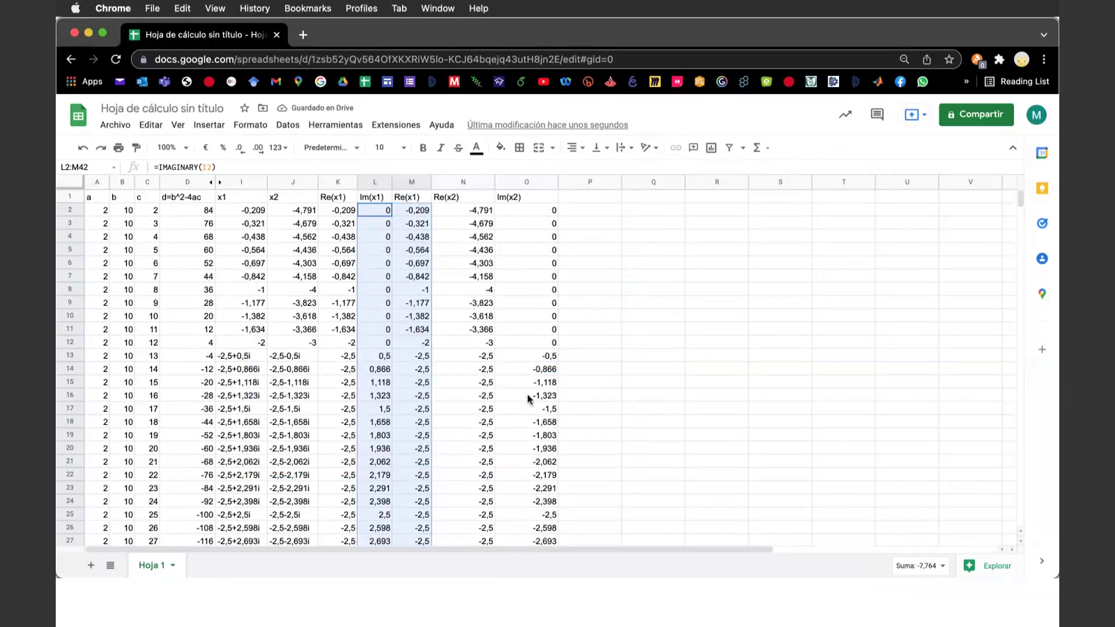